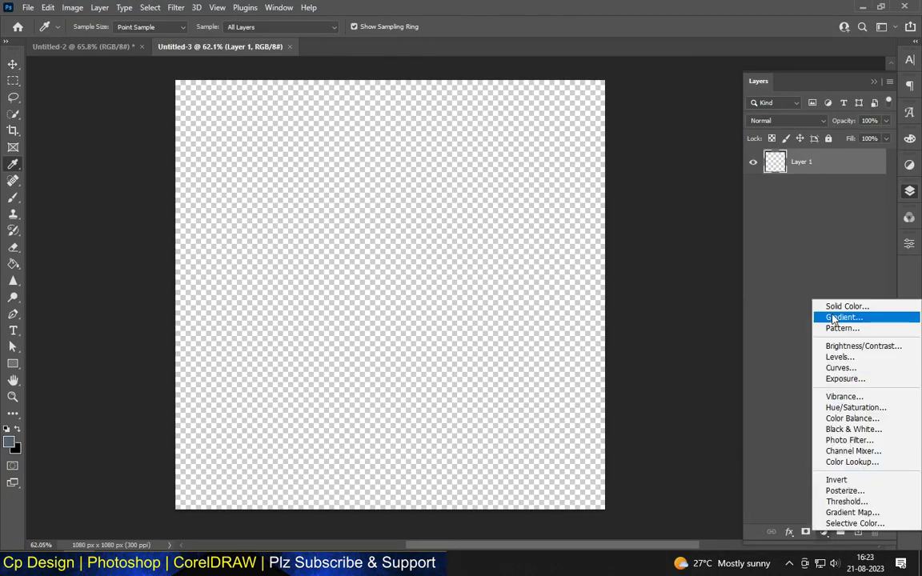
- Add a slate blue-grey #516171 Solid Color fill layer over the blank canvas
left_click(840, 308)
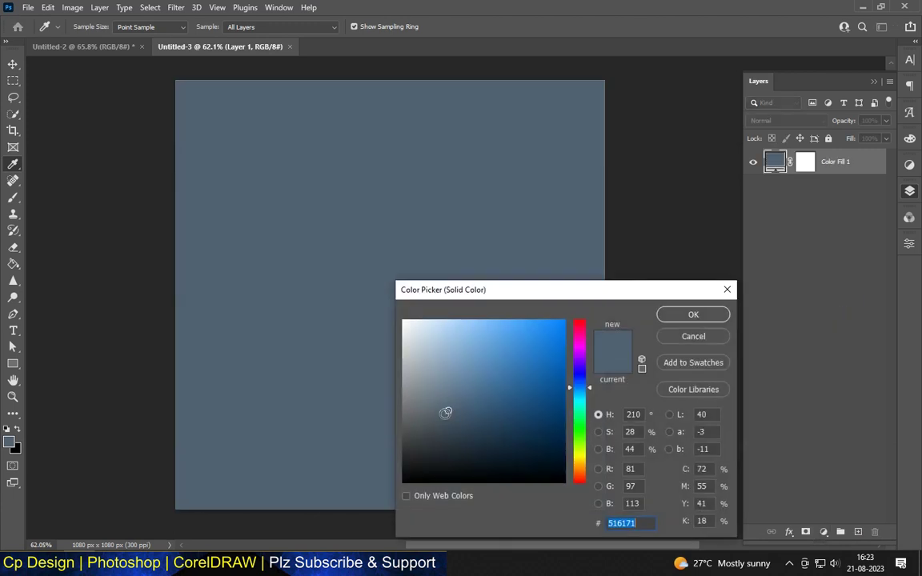
left_click(691, 314)
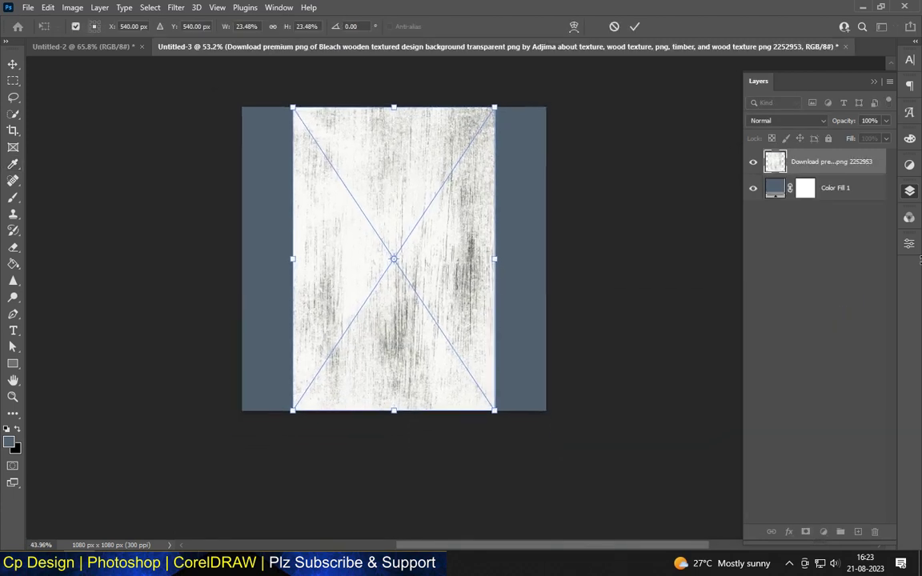
- Stretch the placed wood texture so its sides reach the canvas edges
key("Return")
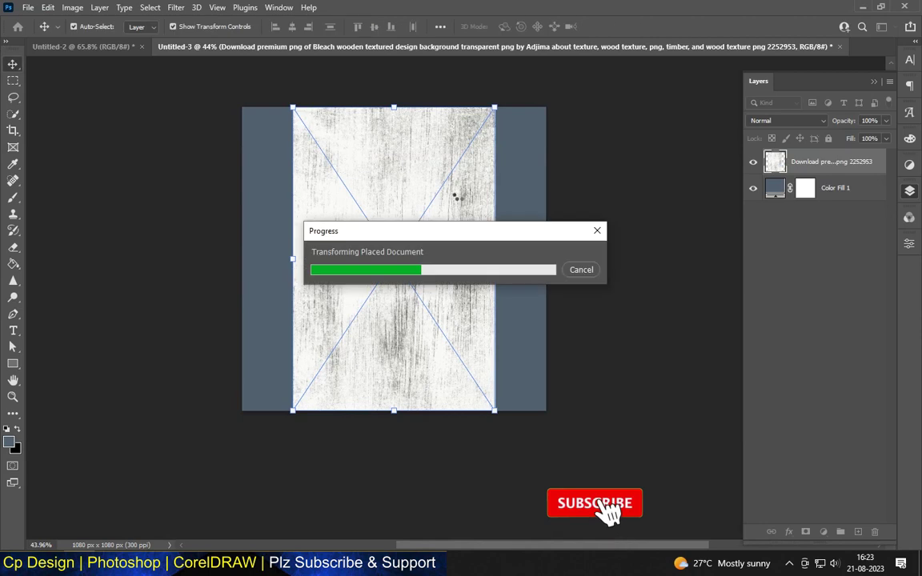
key("ctrl+0")
key("ctrl+t")
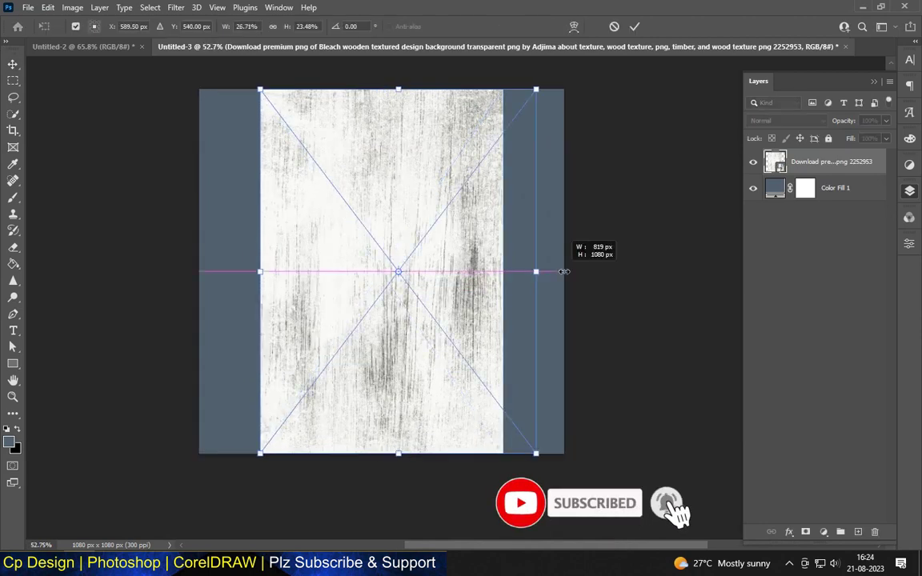
left_click_drag(503, 272, 564, 272)
left_click_drag(205, 274, 200, 272)
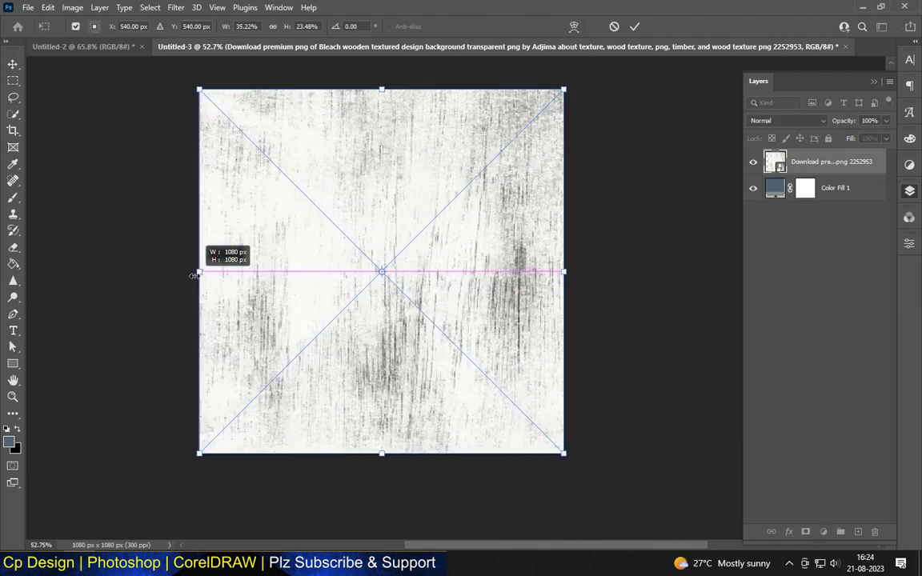
key("Return")
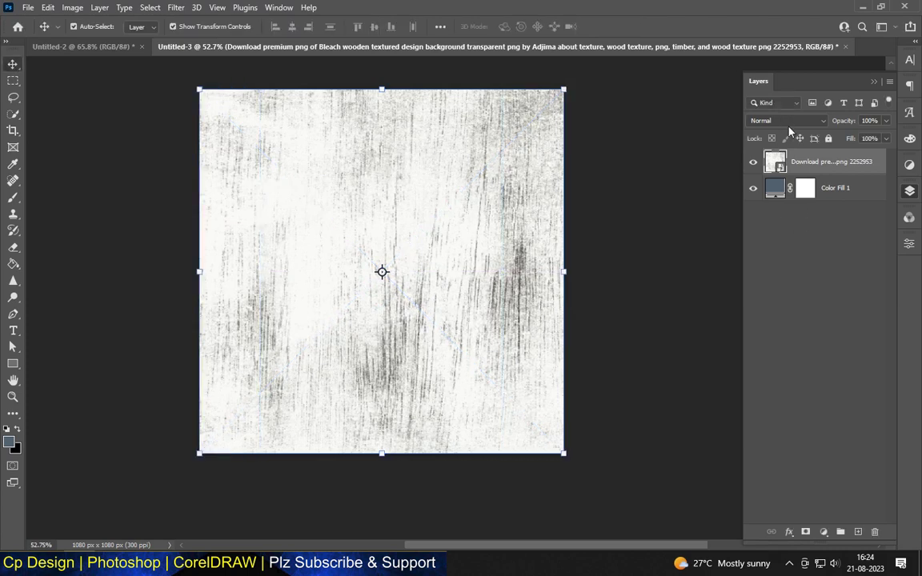
- Blend the wood texture layer in Multiply mode with Fill lowered to 38%
left_click(787, 120)
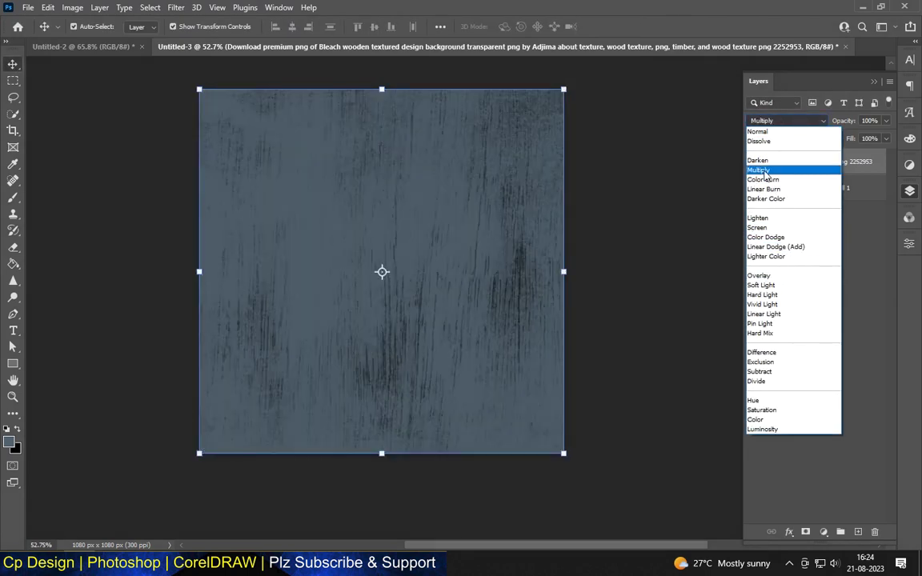
left_click(758, 169)
scroll(381, 218, "down", 3)
scroll(522, 315, "up", 4)
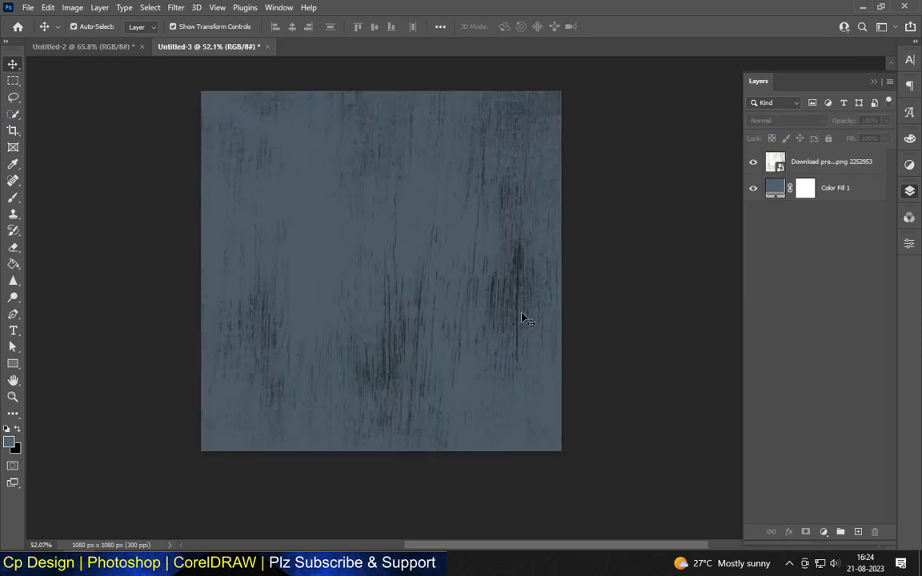
left_click(843, 153)
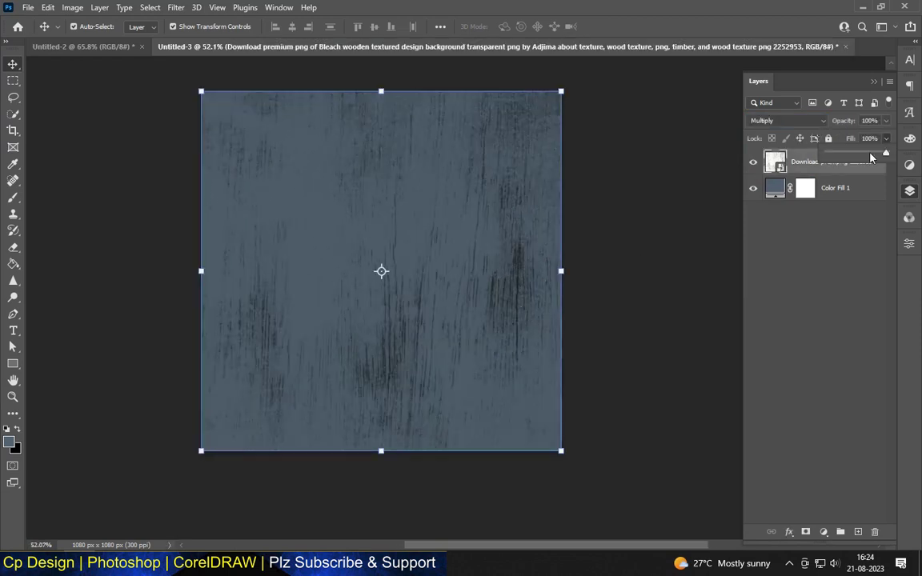
left_click(582, 237)
left_click(448, 288)
scroll(448, 288, "up", 2)
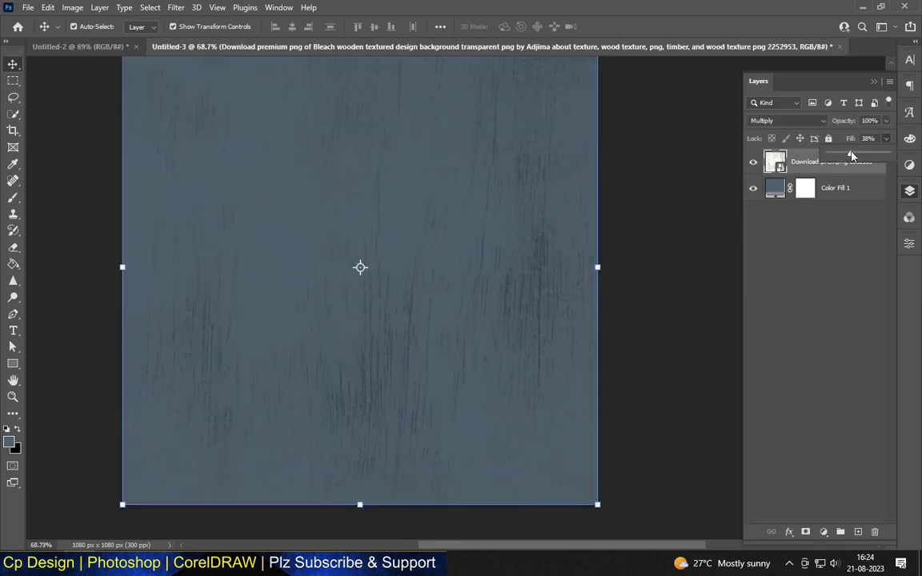
left_click(823, 532)
- Add a Gradient fill layer with both colour stops set to dark blue-grey
left_click(840, 320)
left_click(692, 269)
left_click(572, 341)
left_click(632, 395)
left_click(449, 435)
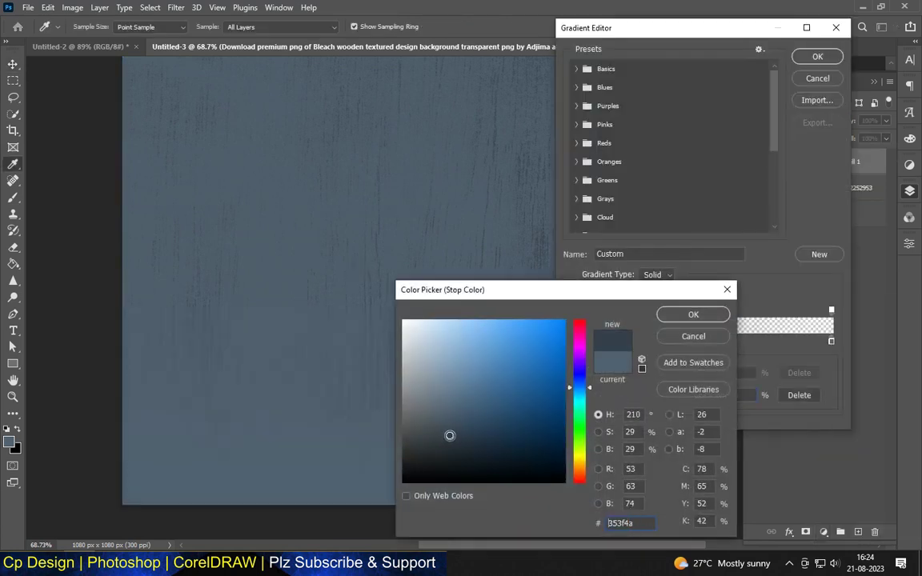
left_click(681, 320)
double_click(831, 342)
left_click(341, 497)
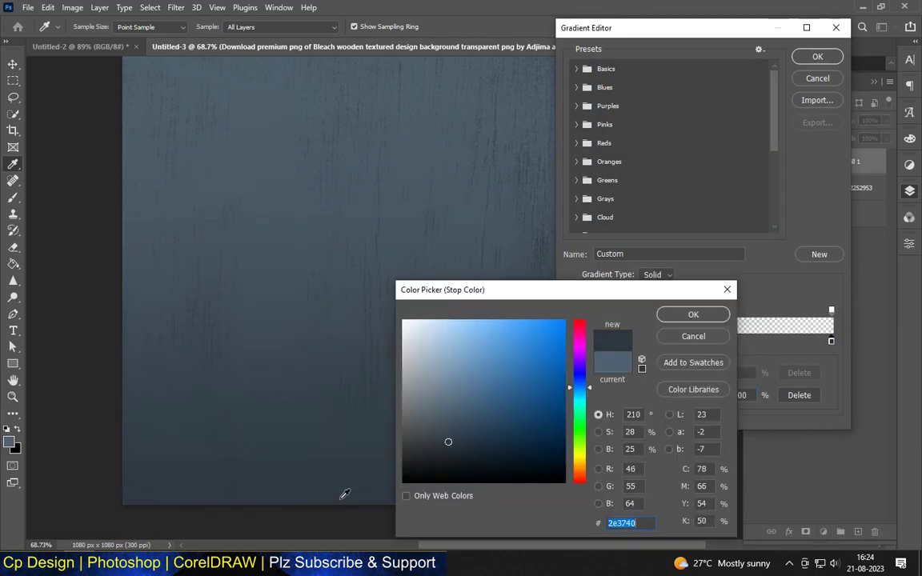
left_click(693, 314)
left_click(817, 56)
- Make the gradient Radial, Reversed, at 170% scale, and apply it
left_click(677, 286)
left_click(655, 350)
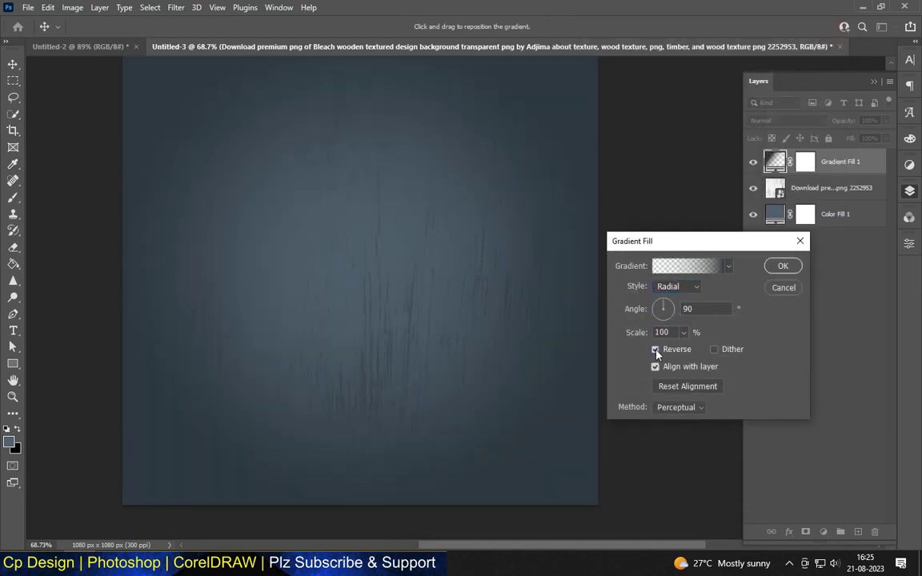
left_click(683, 332)
left_click_drag(681, 349, 691, 351)
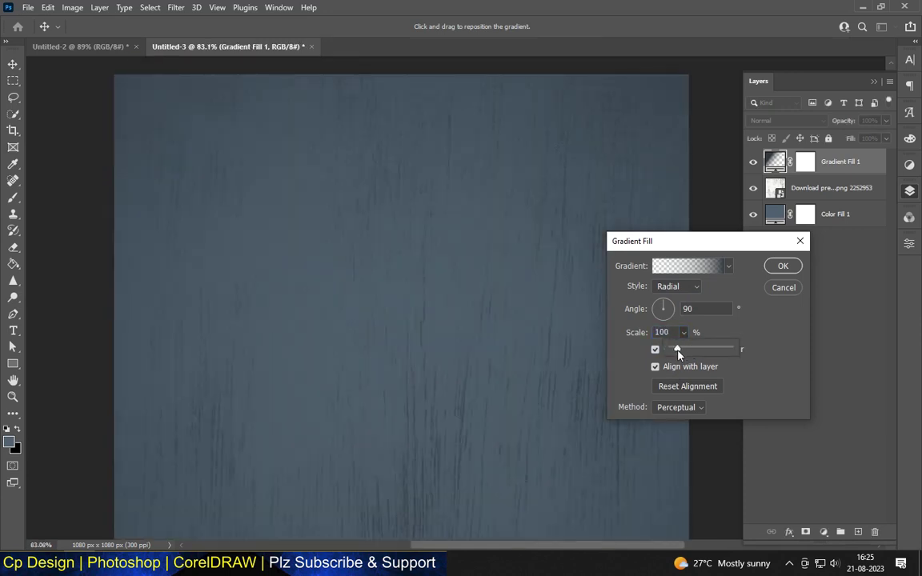
left_click_drag(681, 353, 685, 351)
left_click(628, 354)
left_click(783, 265)
scroll(613, 241, "down", 3)
scroll(334, 292, "up", 1)
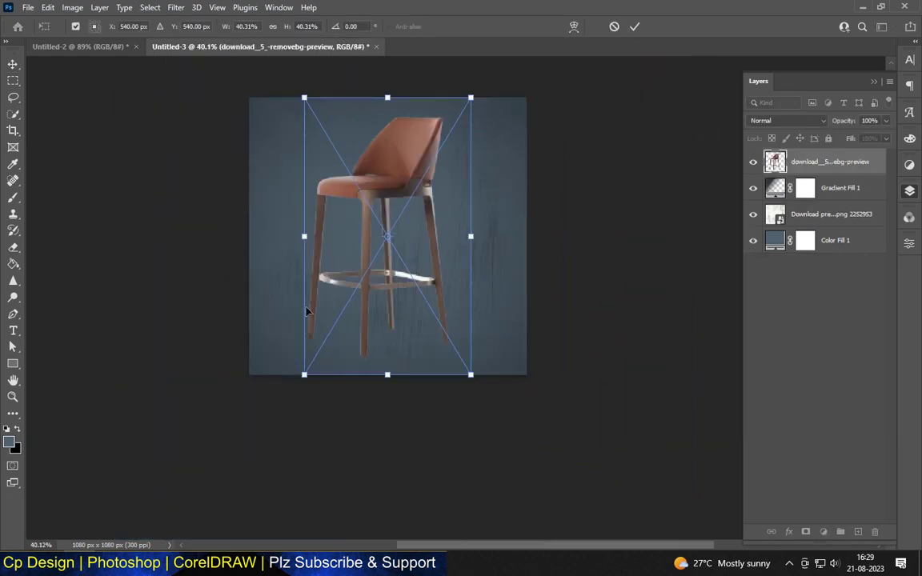
- Move the placed bar stool down and to the right of the canvas
left_click_drag(421, 230, 489, 283)
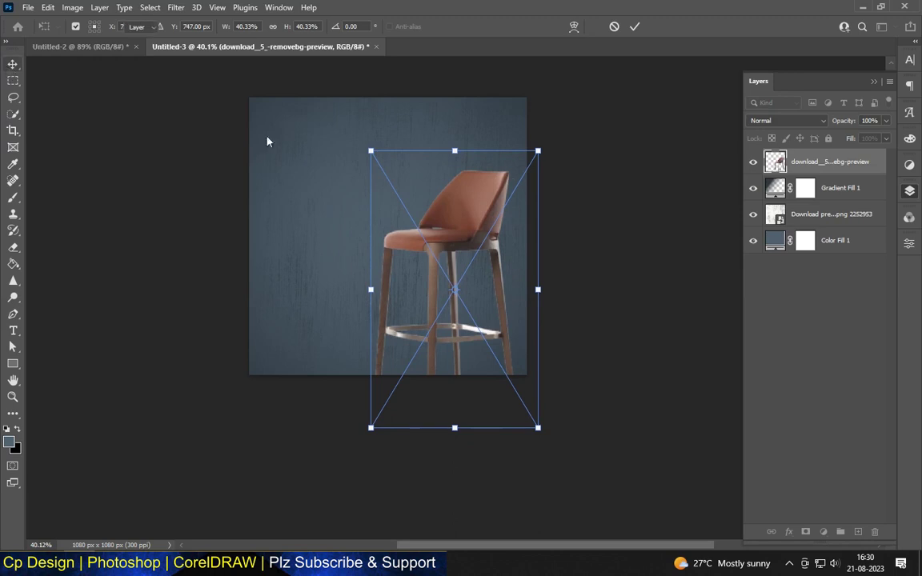
key("Return")
scroll(387, 219, "up", 1)
left_click_drag(387, 219, 444, 237)
key("ctrl+t")
scroll(444, 236, "down", 1)
mouse_move(446, 380)
left_mouse_down()
mouse_move(448, 387)
mouse_move(450, 349)
left_mouse_up()
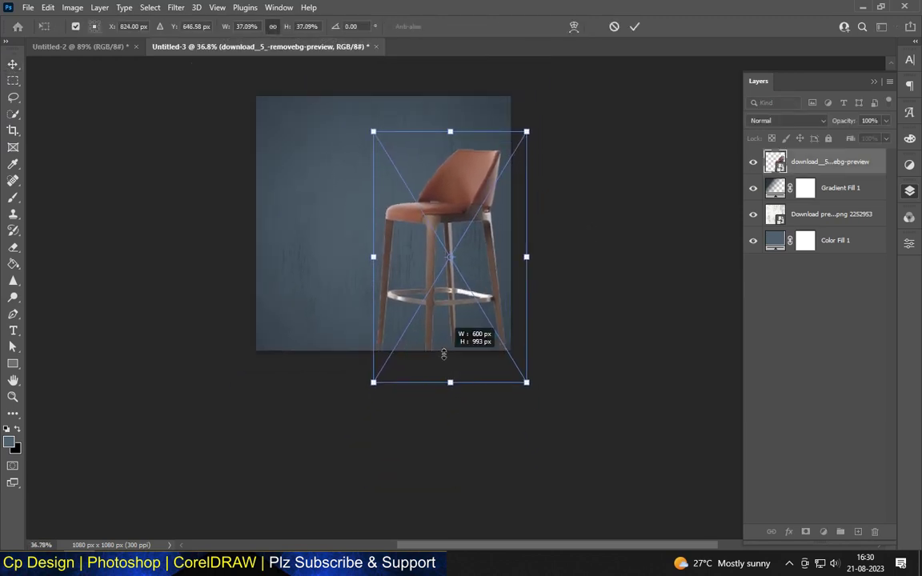
scroll(424, 213, "up", 2)
left_click_drag(459, 198, 472, 255)
key("Return")
- Nudge the bar stool into place and enlarge it from its top-left corner
scroll(524, 264, "up", 1)
scroll(520, 265, "up", 2)
scroll(522, 266, "down", 2)
scroll(522, 267, "down", 2)
scroll(487, 259, "up", 1)
scroll(487, 259, "down", 1)
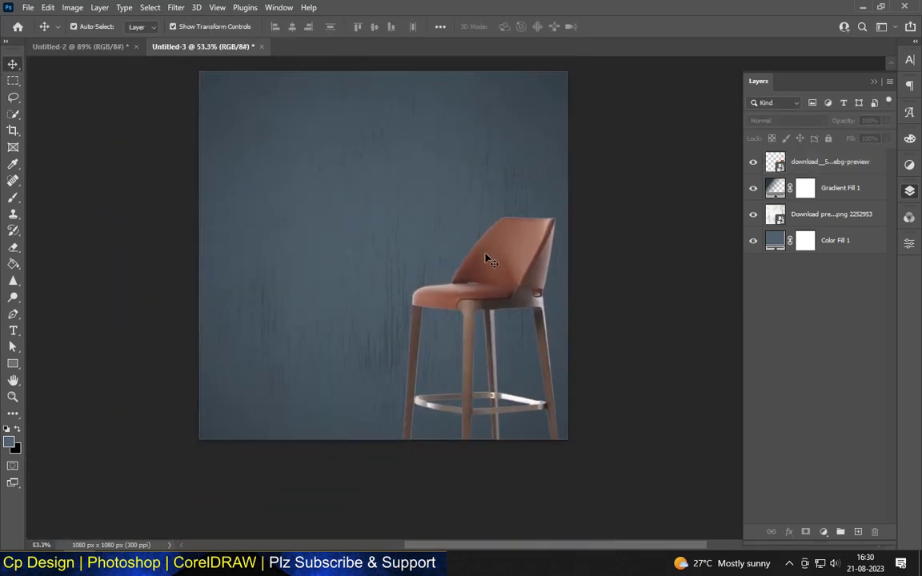
scroll(486, 253, "down", 1)
left_click_drag(476, 257, 473, 258)
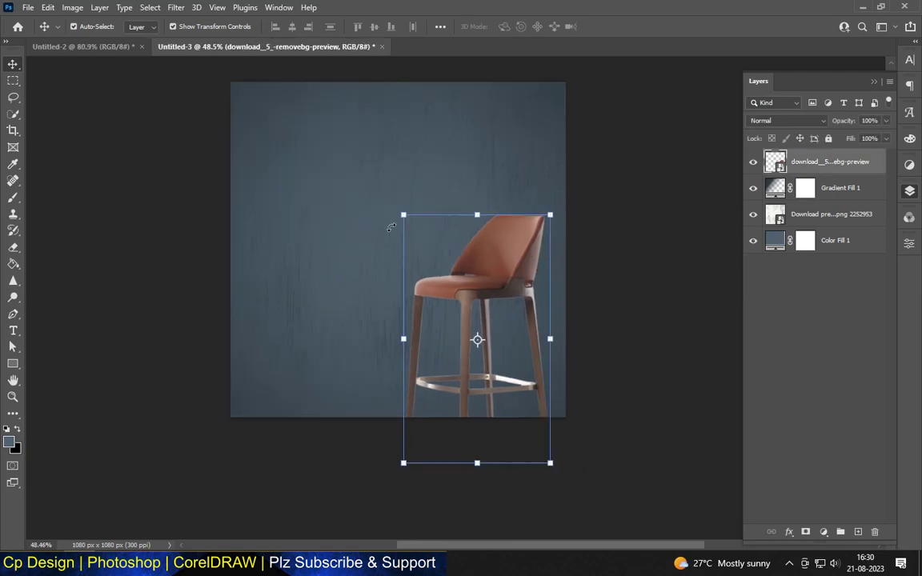
left_click_drag(398, 211, 391, 187)
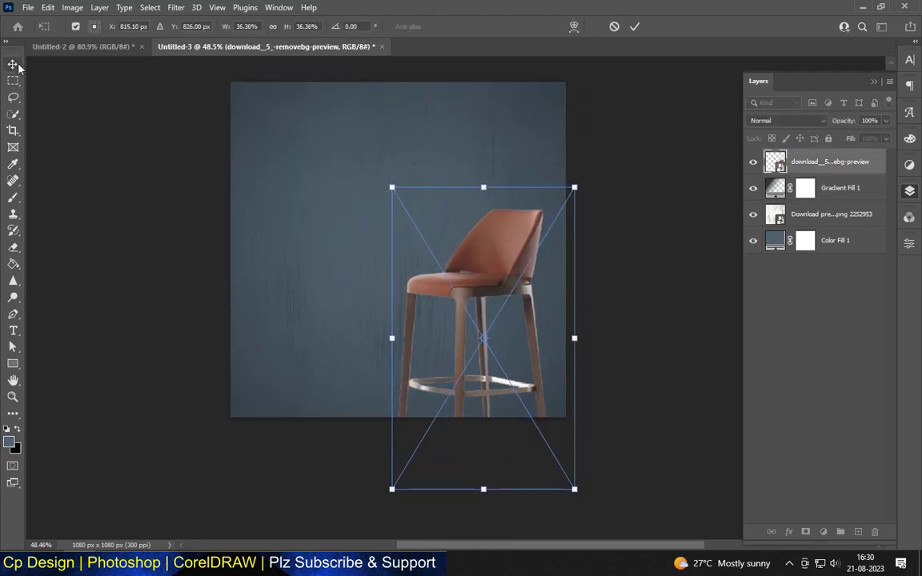
key("Return")
left_click(572, 285)
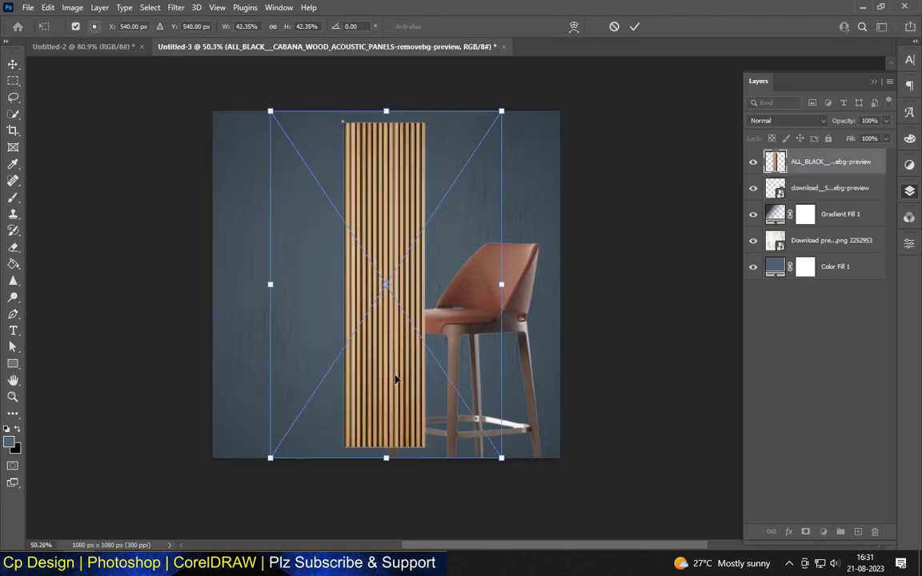
left_click_drag(395, 379, 473, 363)
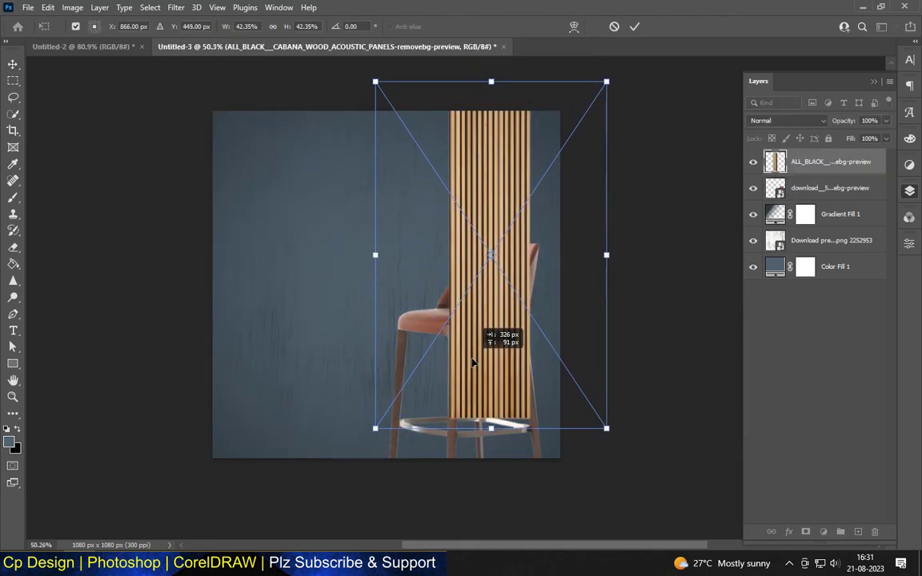
- Place the wood slat panel and move its layer beneath the bar stool
key("Return")
mouse_move(832, 162)
left_mouse_down()
mouse_move(832, 253)
mouse_move(794, 174)
left_mouse_up()
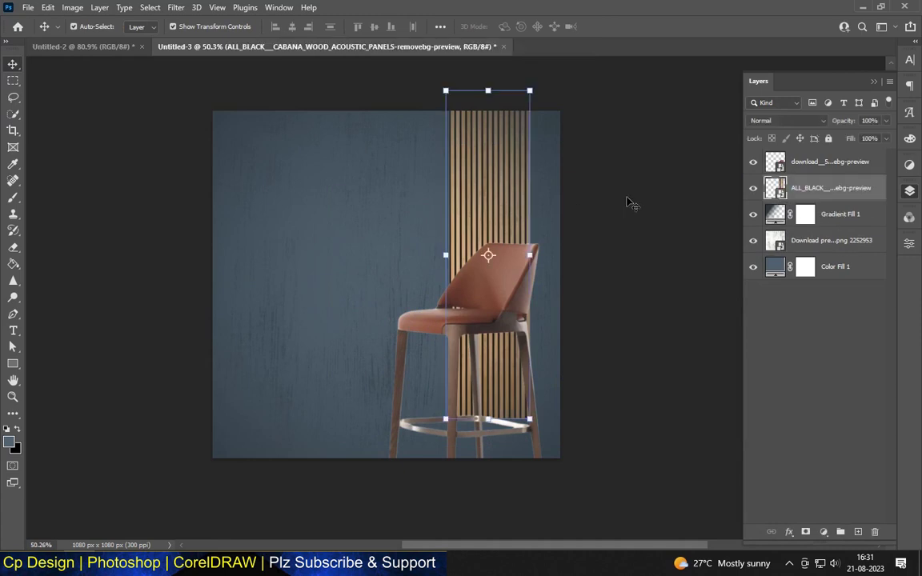
scroll(493, 212, "up", 2)
- Widen the slat panel to both sides and give it a blank layer mask
key("ctrl+t")
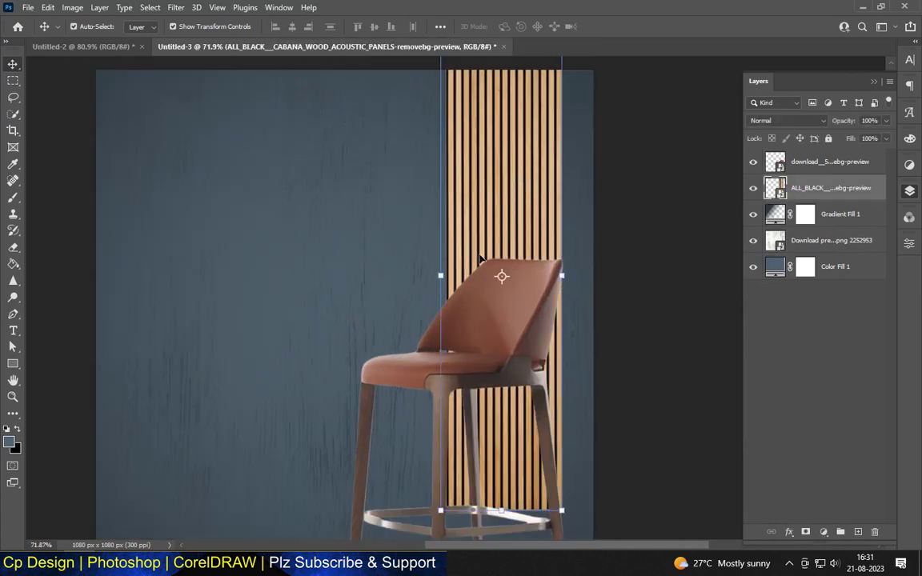
scroll(454, 192, "down", 1)
left_click_drag(420, 271, 429, 272)
left_click_drag(351, 269, 314, 270)
left_click_drag(651, 269, 680, 268)
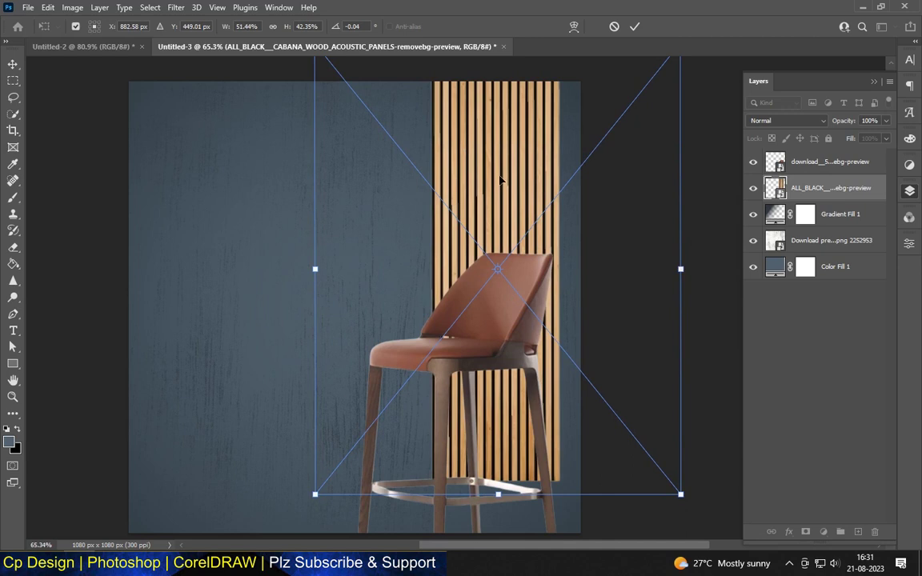
left_click_drag(502, 184, 488, 184)
scroll(524, 241, "up", 2)
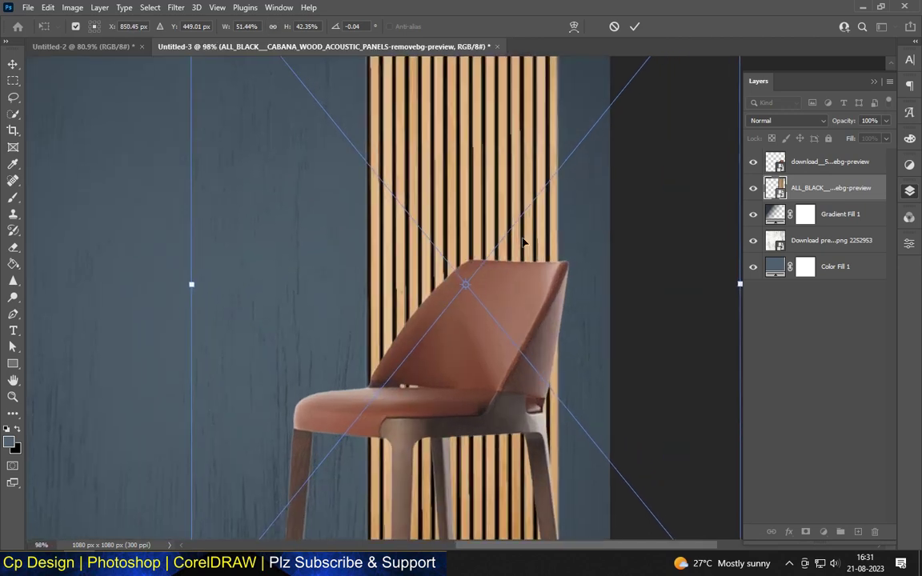
scroll(516, 236, "down", 3)
key("Return")
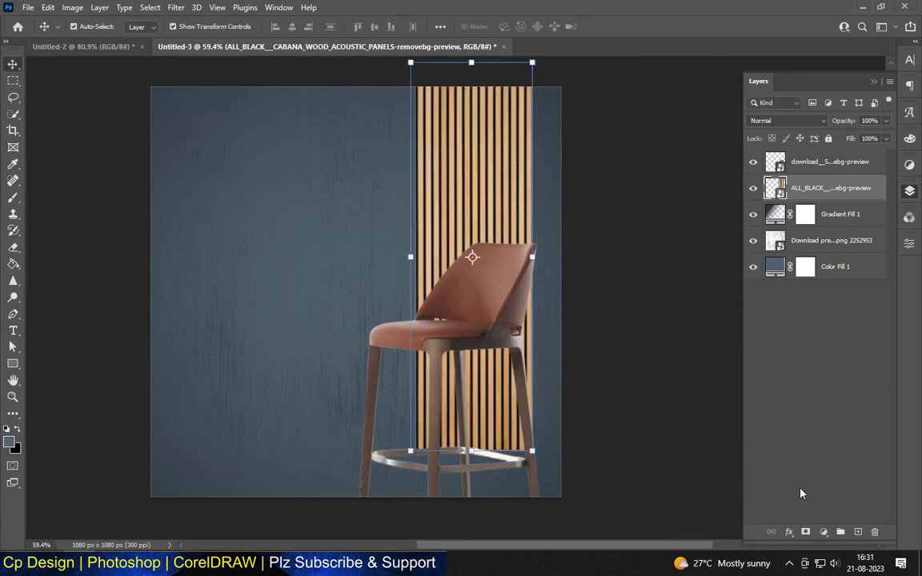
left_click(805, 532)
- Brush on the panel's mask to hide its lower part below the seat
key("b")
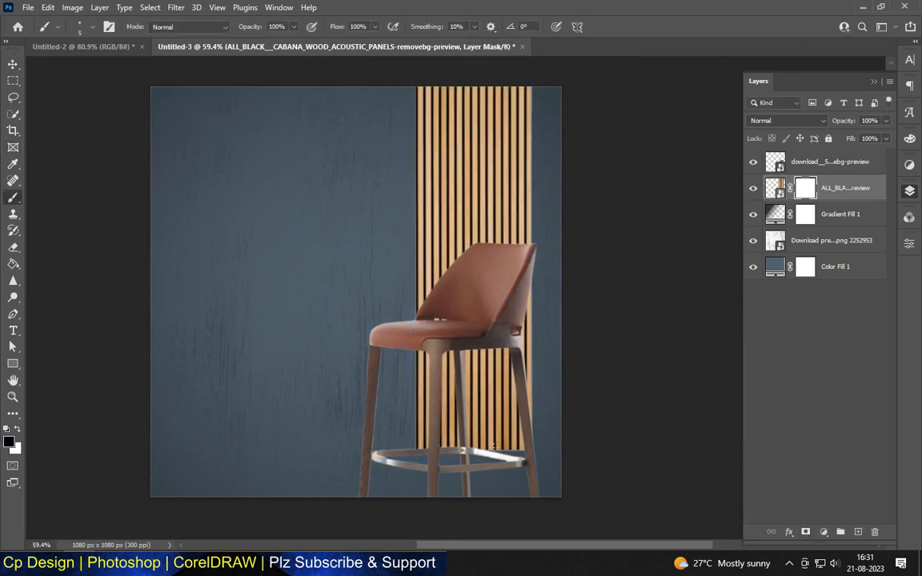
scroll(493, 434, "up", 2)
left_click_drag(480, 448, 408, 353)
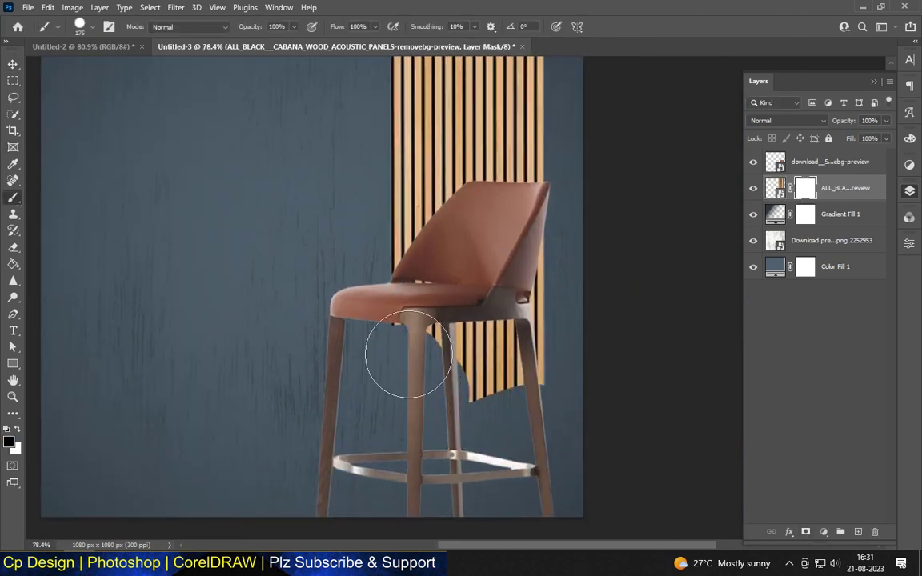
mouse_move(445, 307)
left_mouse_down()
mouse_move(559, 356)
mouse_move(518, 270)
left_mouse_up()
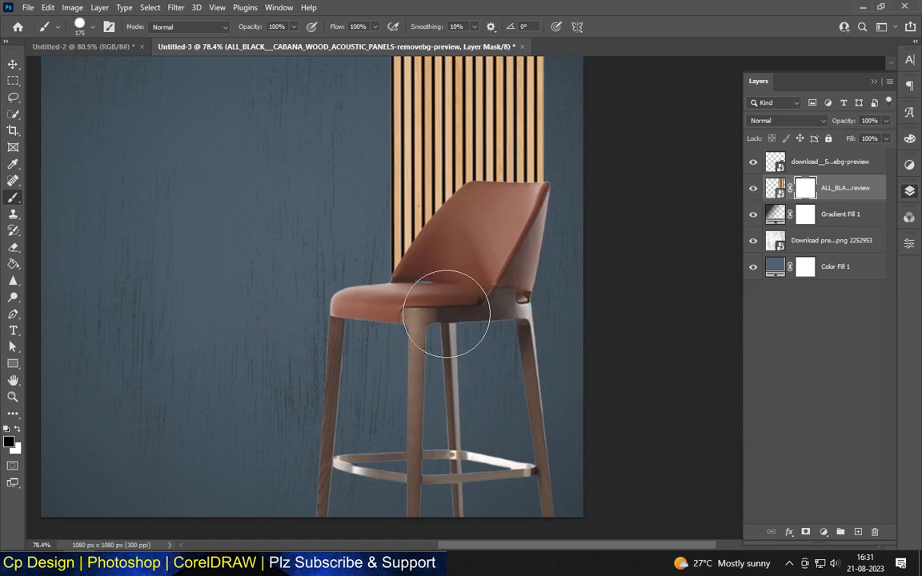
scroll(446, 314, "down", 2)
scroll(469, 329, "down", 3)
scroll(469, 329, "up", 2)
- Nudge the wood slat panel layer a few pixels to the left
key("v")
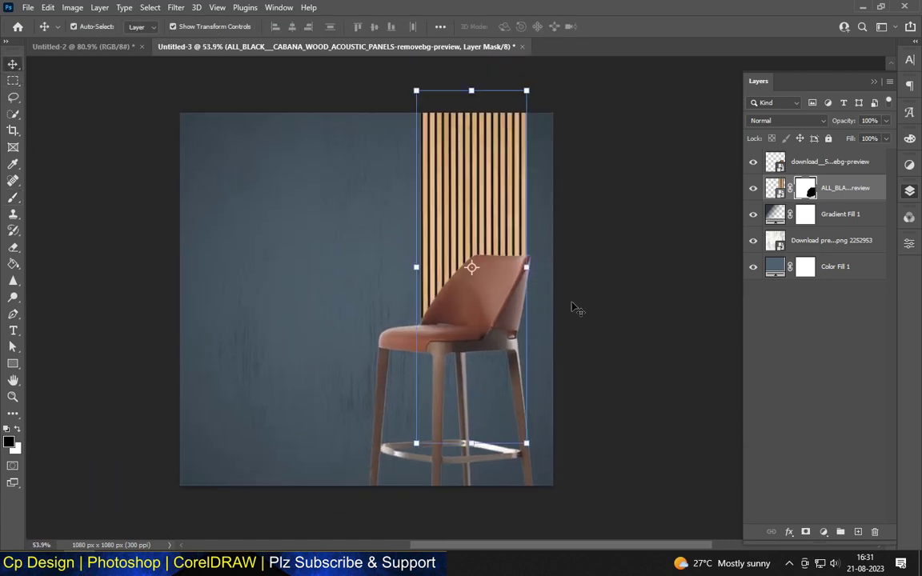
left_click(573, 308)
scroll(487, 154, "up", 2)
scroll(490, 166, "up", 2)
scroll(451, 370, "up", 2)
scroll(451, 371, "up", 2)
scroll(451, 371, "down", 3)
scroll(451, 371, "up", 2)
left_click(564, 304)
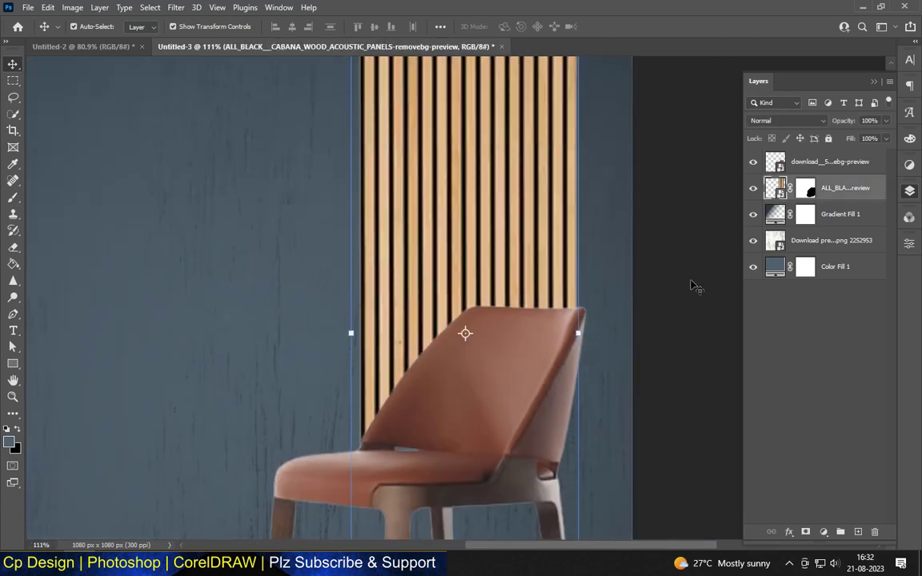
scroll(599, 350, "up", 1)
scroll(602, 343, "up", 3)
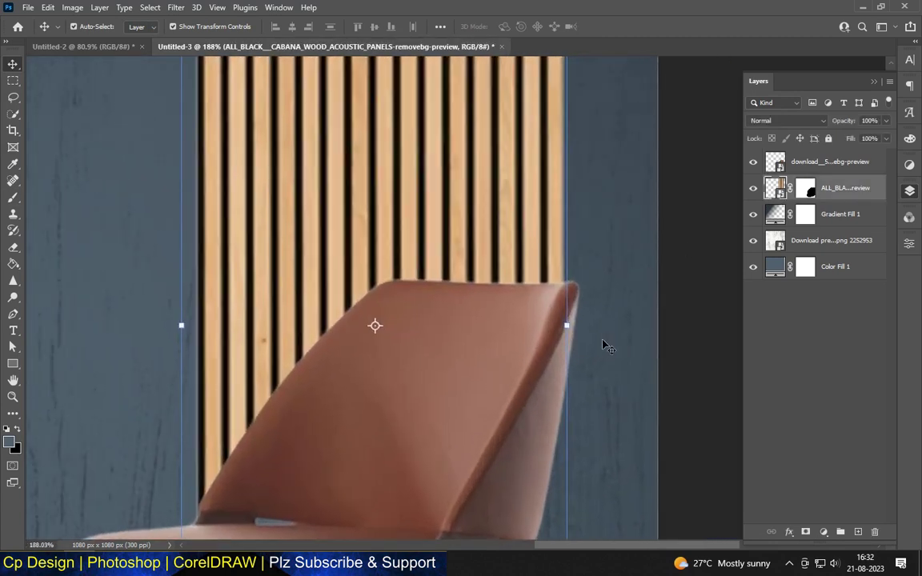
scroll(606, 346, "up", 1)
mouse_move(572, 320)
left_mouse_down()
mouse_move(575, 331)
mouse_move(570, 314)
left_mouse_up()
scroll(569, 314, "down", 3)
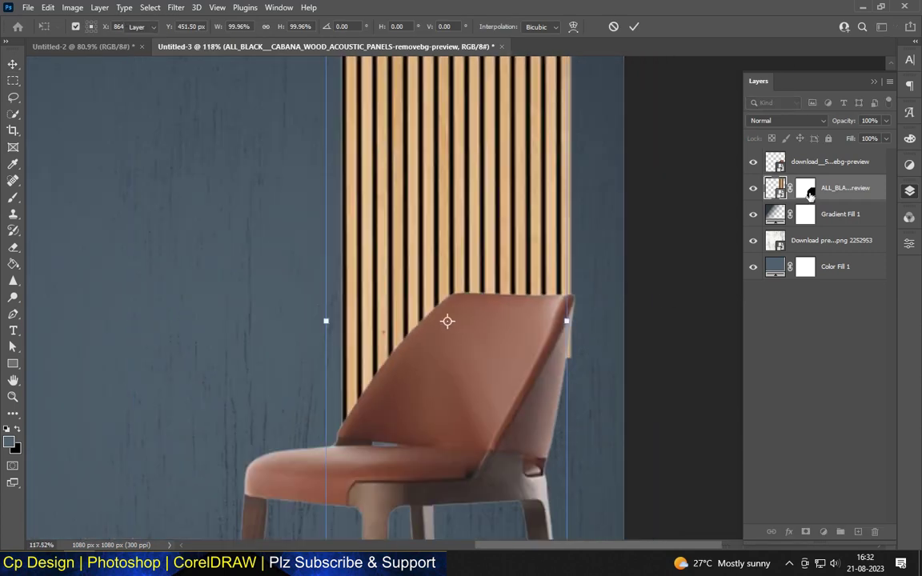
- Select the wood panel's layer mask and switch to the Brush for refining
left_click(806, 188)
key("b")
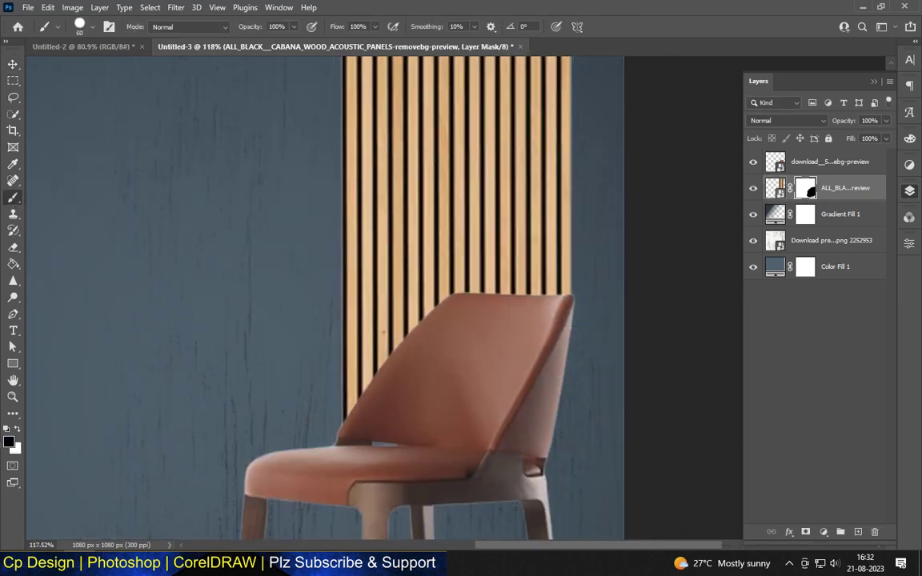
scroll(529, 214, "down", 3)
scroll(529, 214, "down", 2)
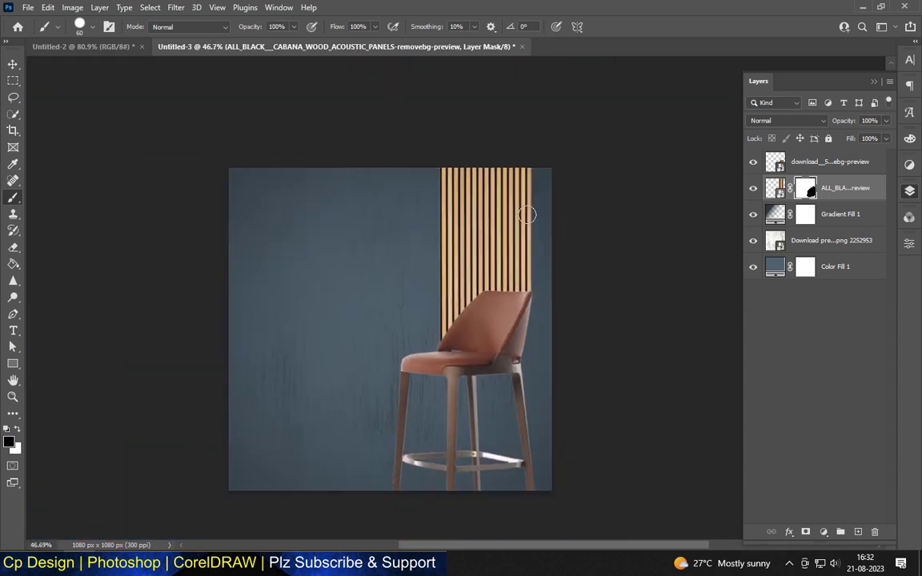
left_click(14, 64)
scroll(546, 213, "up", 1)
- Set the slat panel layer's blend mode to Lighten
scroll(546, 212, "up", 2)
left_click(788, 120)
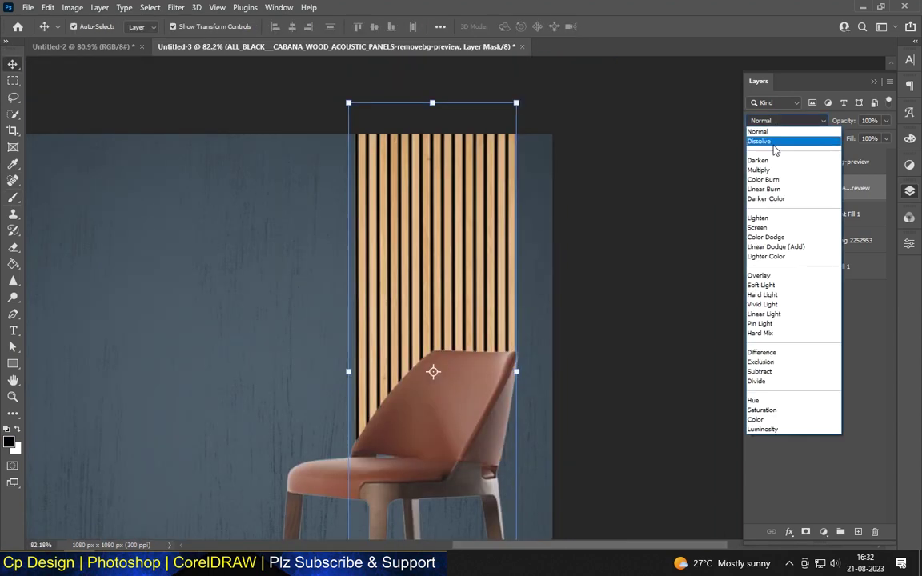
left_click(757, 217)
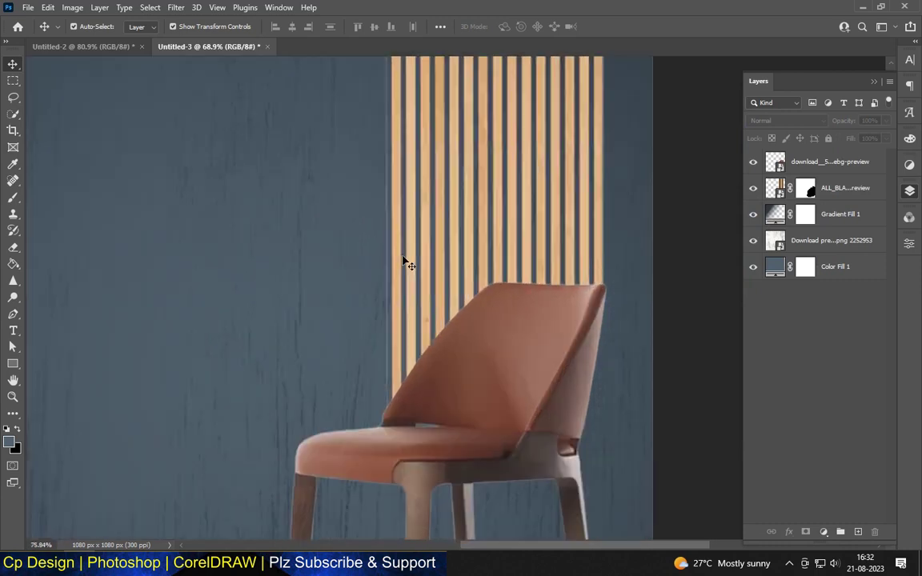
scroll(405, 261, "up", 2)
- Paint on the panel's mask to clean it up near the stool's edge
left_click(404, 261)
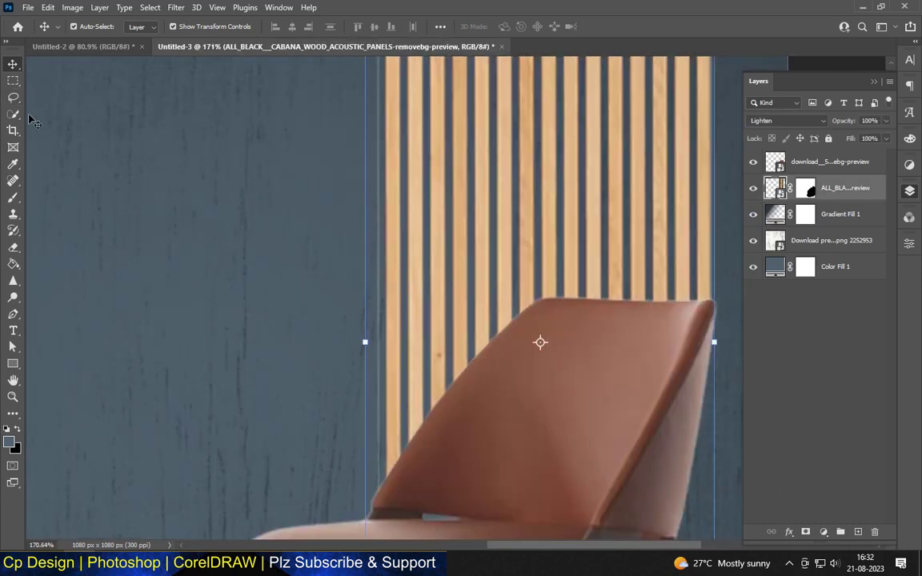
left_click(12, 197)
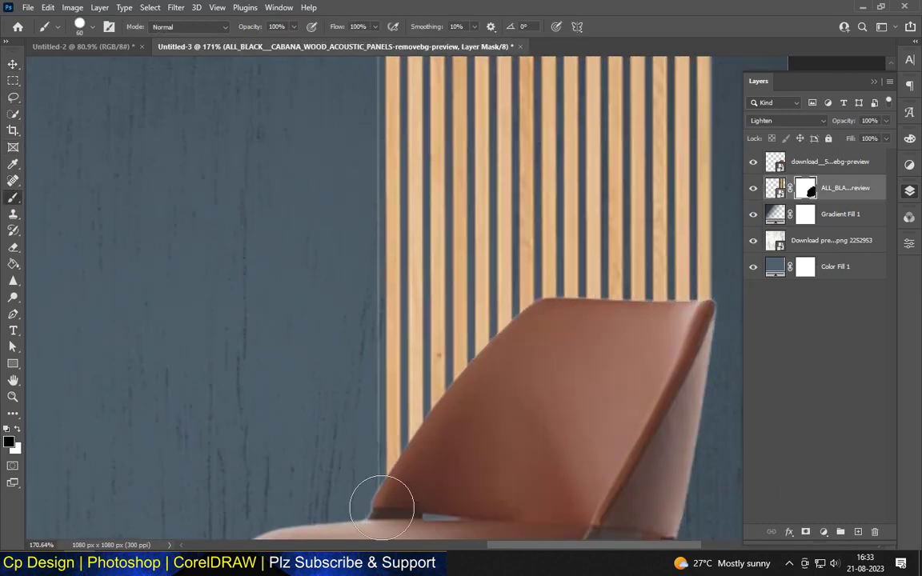
scroll(381, 509, "up", 2)
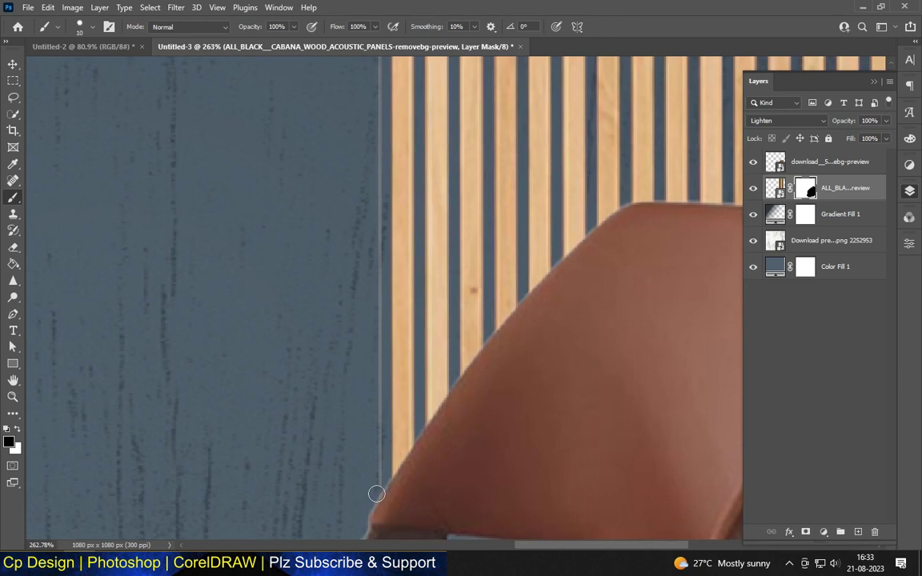
scroll(376, 494, "down", 3)
scroll(385, 128, "up", 2)
scroll(385, 128, "up", 2)
scroll(410, 174, "down", 3)
scroll(448, 172, "up", 1)
scroll(448, 172, "down", 1)
scroll(448, 172, "down", 2)
scroll(481, 190, "down", 1)
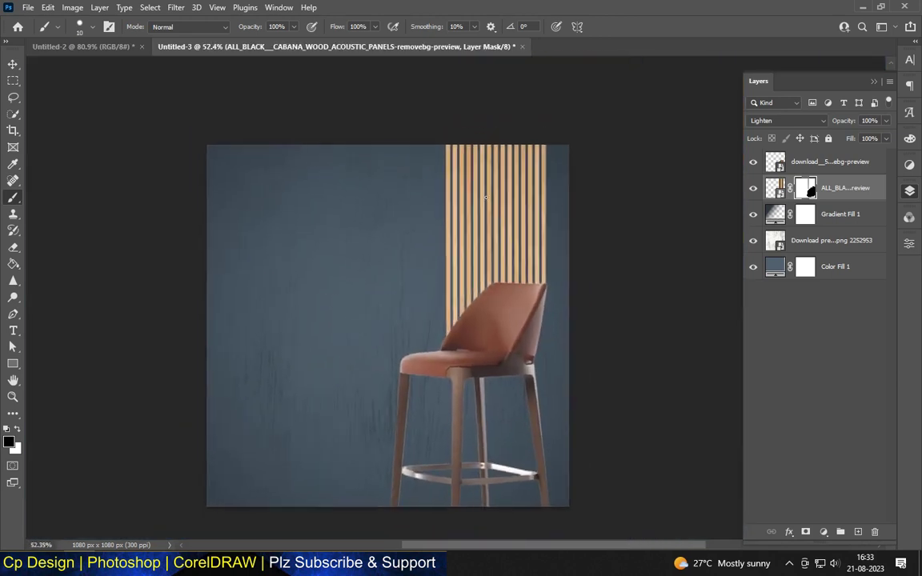
key("v")
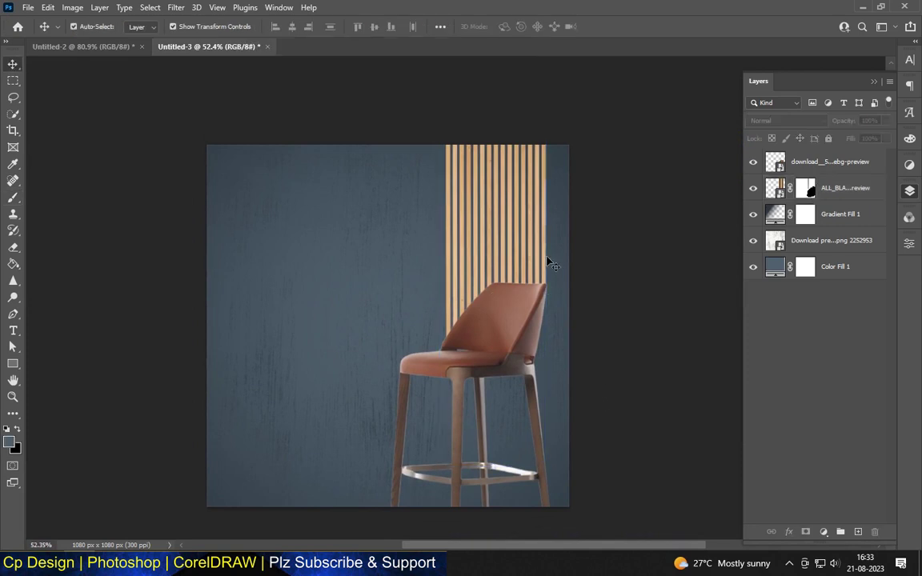
scroll(549, 263, "down", 3)
scroll(549, 262, "up", 1)
scroll(530, 304, "up", 2)
scroll(514, 352, "up", 2)
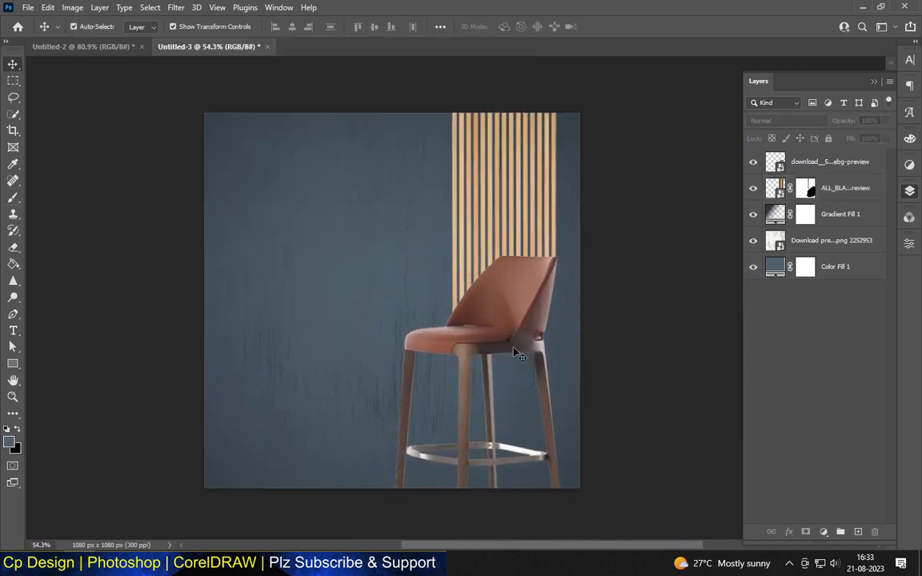
scroll(331, 225, "down", 1)
- Create a new empty Layer 1 above the wood slat panel
key("ctrl+shift+alt+n")
key("u")
scroll(452, 132, "up", 1)
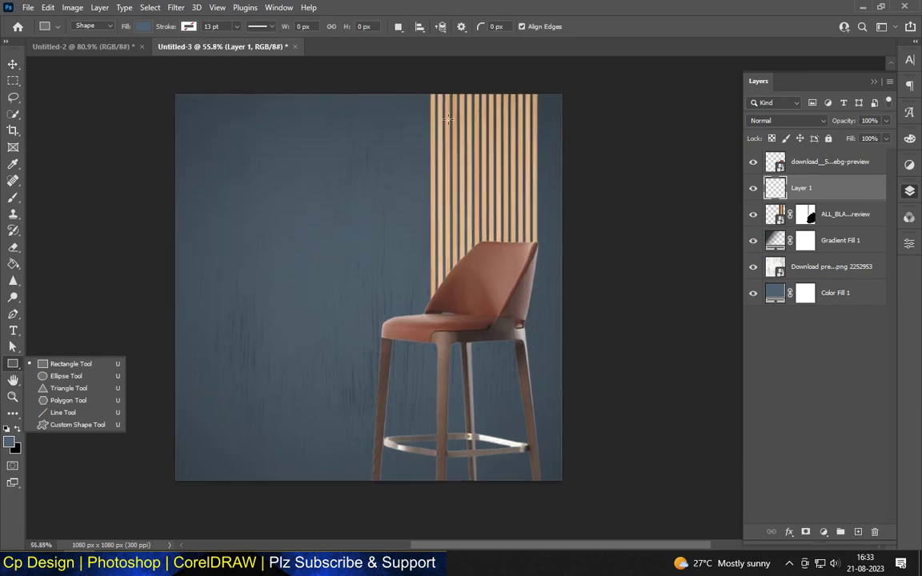
- Draw a rectangle over the wood slats and widen it to 300 px
left_click_drag(431, 95, 519, 312)
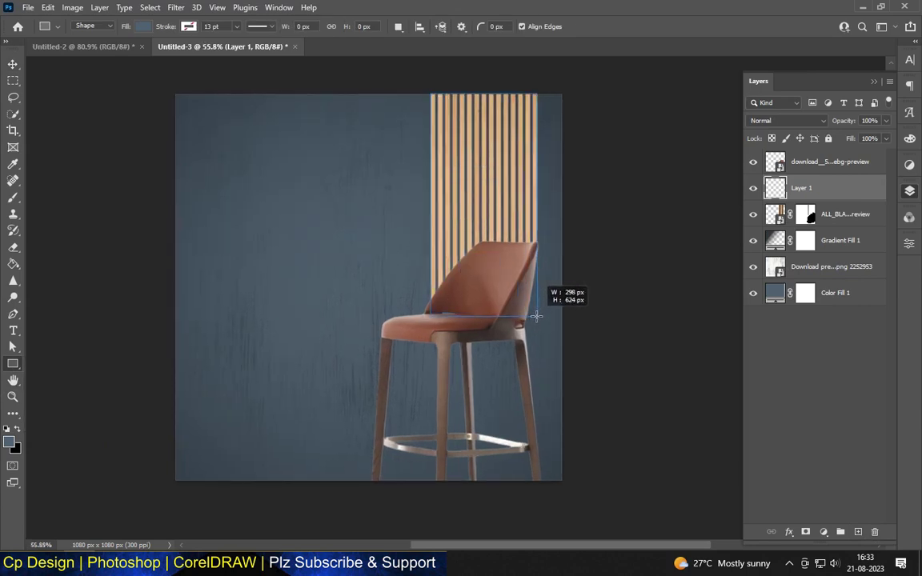
left_click_drag(536, 316, 537, 318)
key("v")
left_click(664, 203)
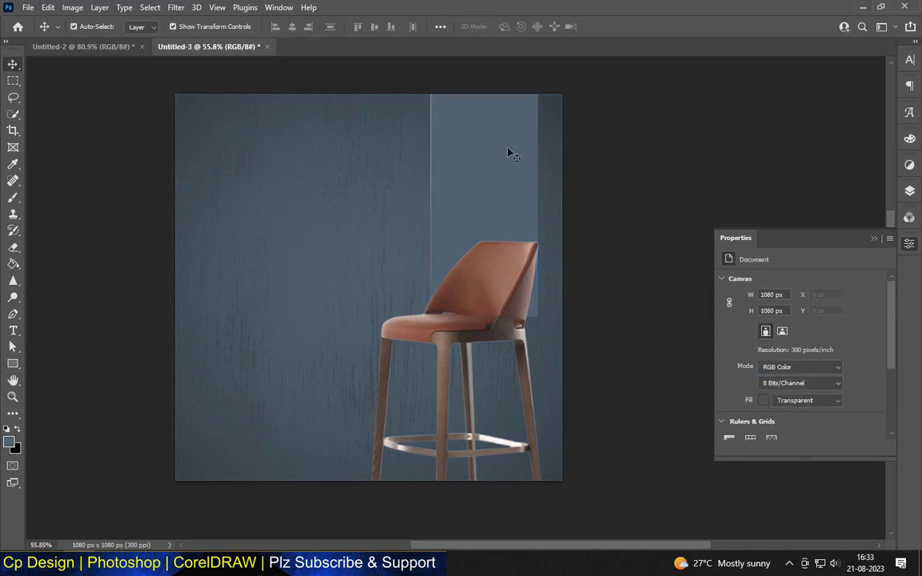
scroll(509, 152, "up", 2)
left_click(386, 224)
scroll(387, 222, "up", 5)
scroll(386, 222, "up", 2)
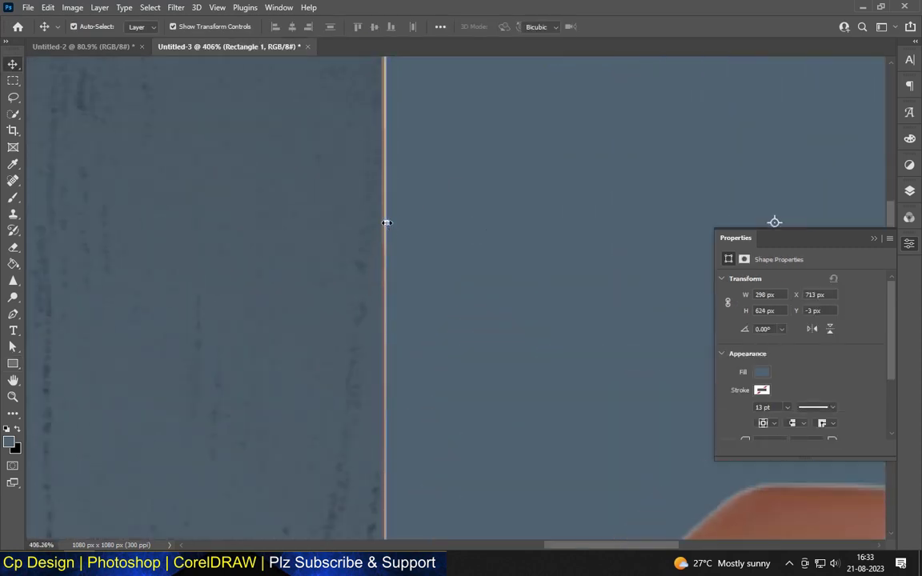
left_click_drag(387, 223, 381, 225)
scroll(381, 224, "down", 4)
scroll(381, 225, "down", 4)
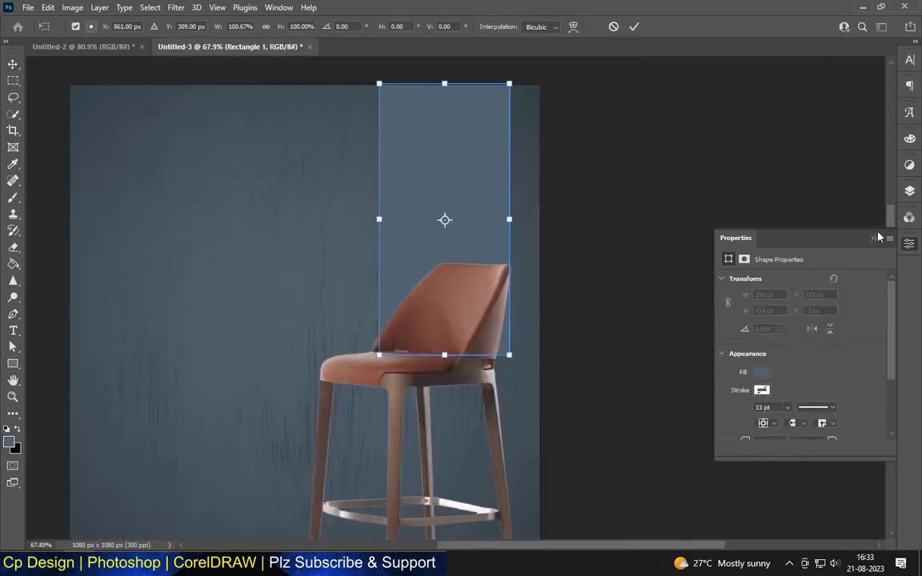
key("Return")
- Clip the wood slat layer into the rectangle and add a mask to the rectangle
left_click(908, 166)
left_click(909, 190)
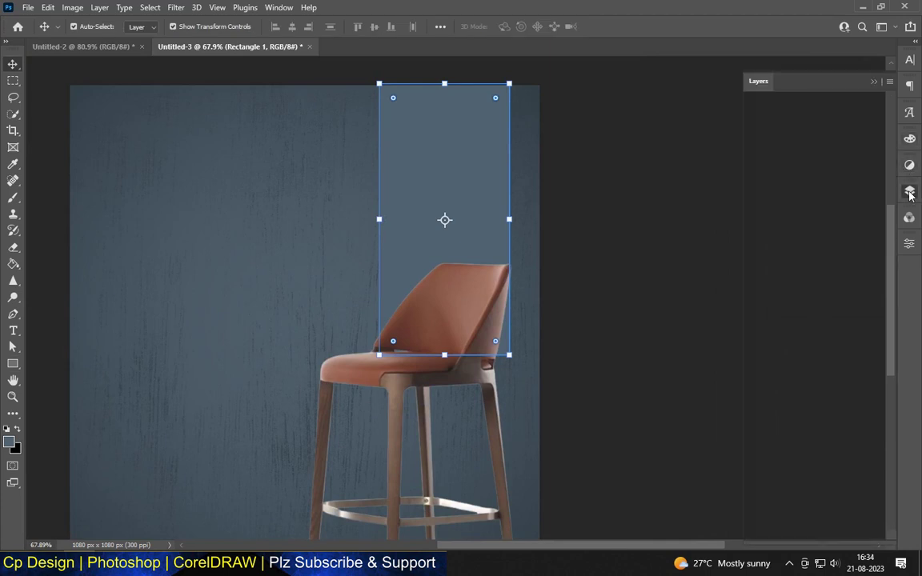
left_click(805, 199, "alt")
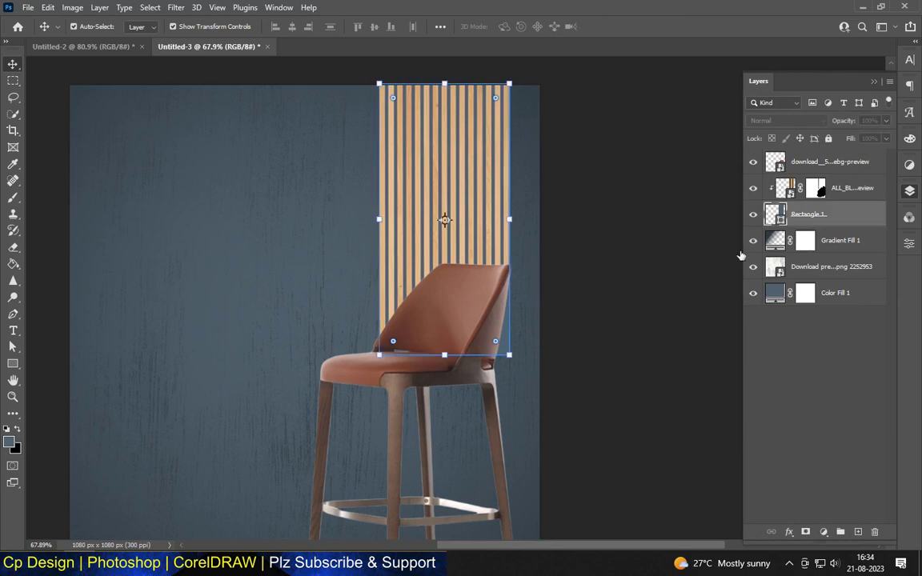
key("b")
left_click(805, 532)
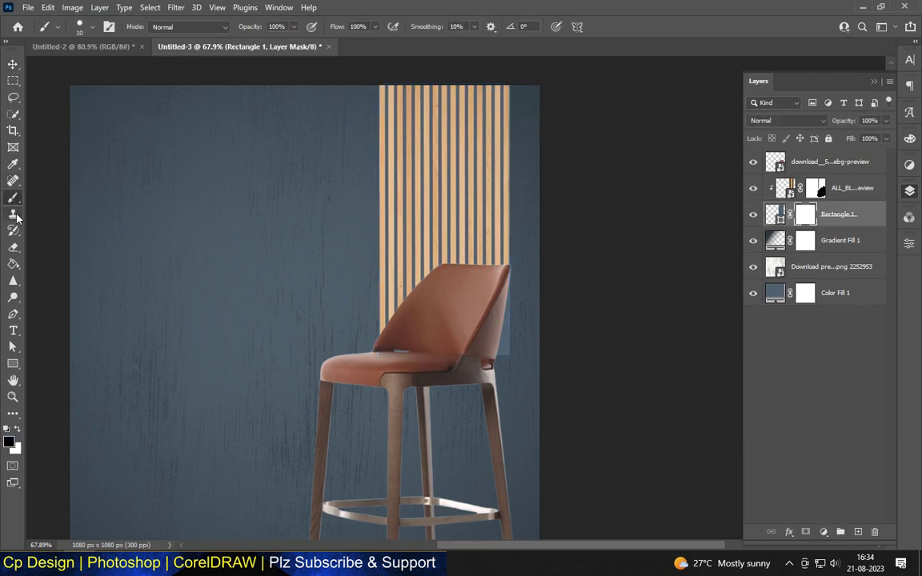
key("bracketright")
scroll(496, 363, "up", 1)
scroll(500, 340, "up", 1)
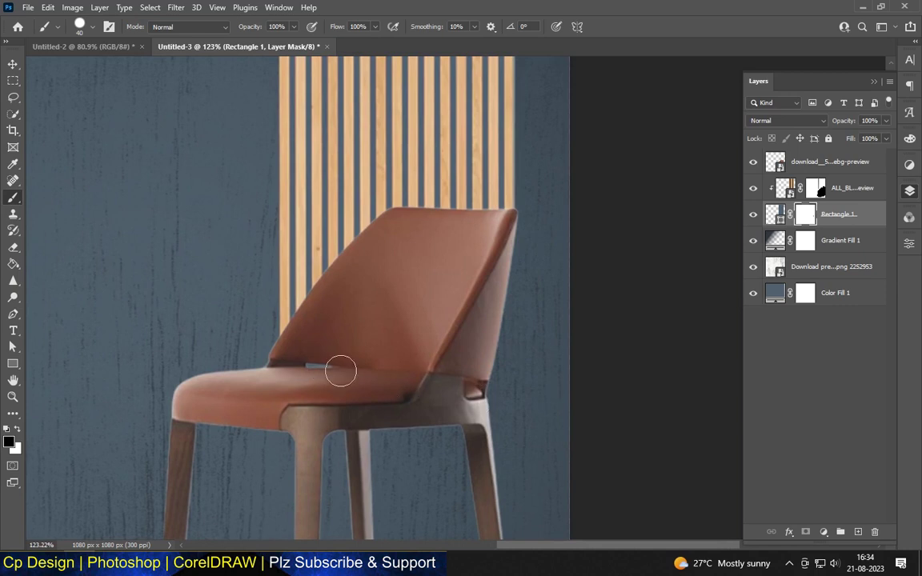
scroll(514, 299, "down", 2)
key("v")
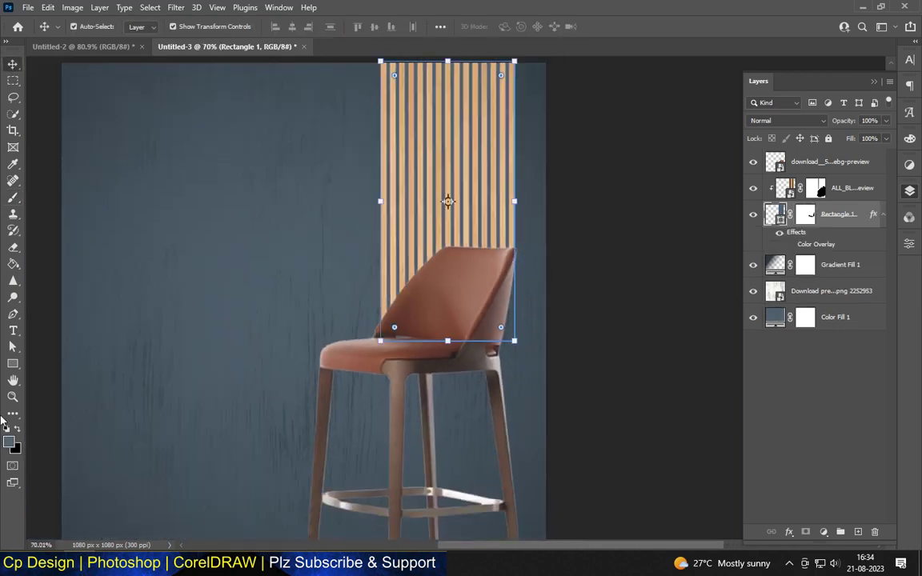
- Lower the wood slat layer's fill to 39% so the panel turns dark brown
left_click(13, 365)
left_click(143, 27)
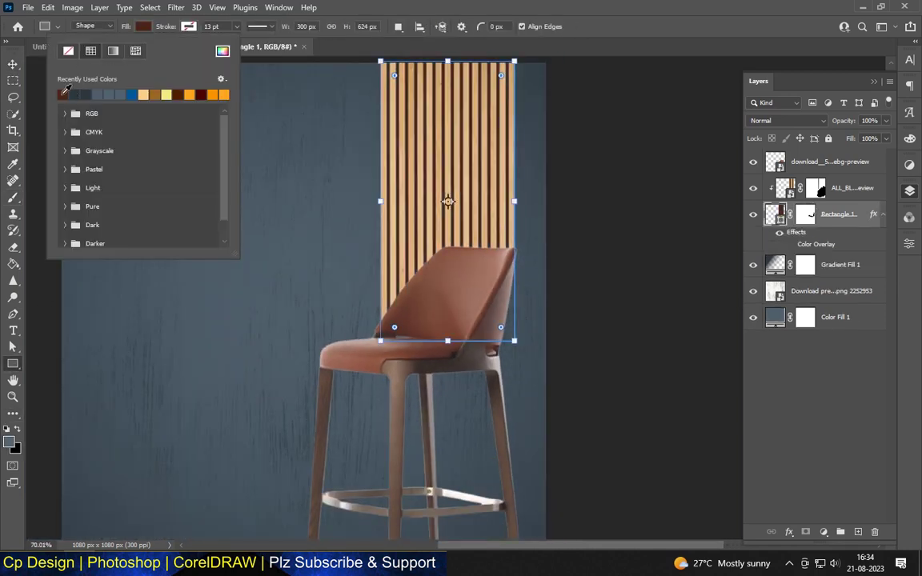
left_click(13, 64)
left_click(586, 228)
scroll(504, 152, "down", 3)
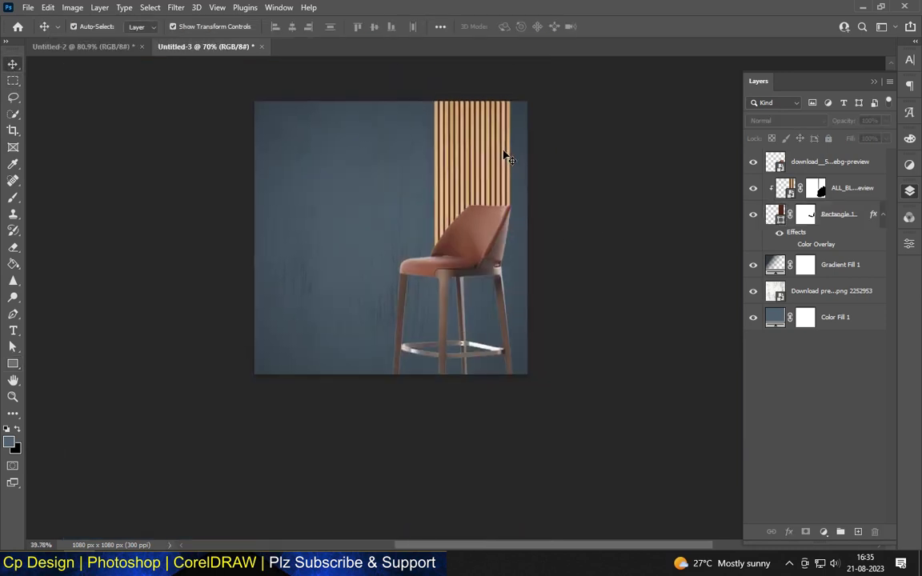
scroll(504, 141, "up", 3)
left_click(810, 190)
left_click_drag(886, 139, 845, 157)
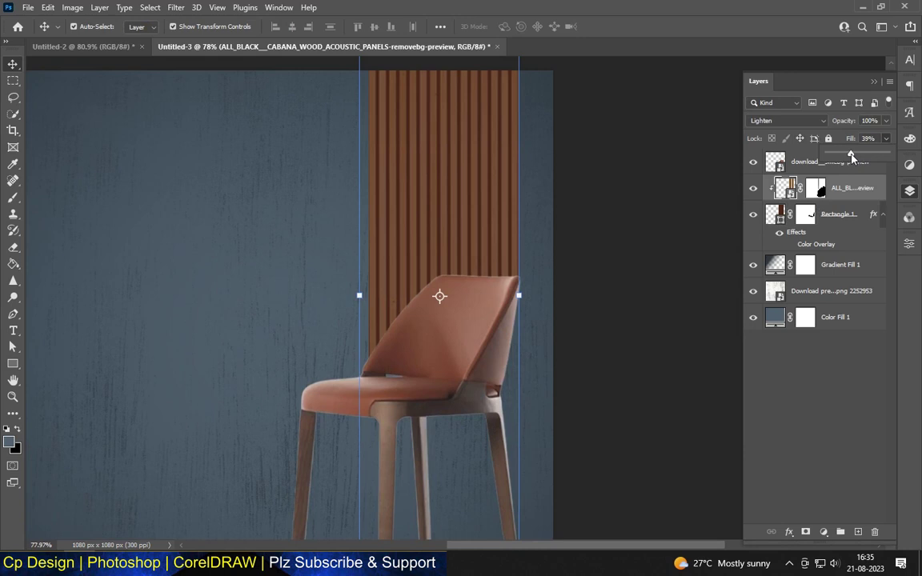
- Set the slat layer's blend mode to Multiply
left_click(786, 120)
left_click(771, 173)
left_click(614, 204)
scroll(503, 144, "down", 1)
scroll(502, 145, "down", 3)
scroll(400, 143, "up", 3)
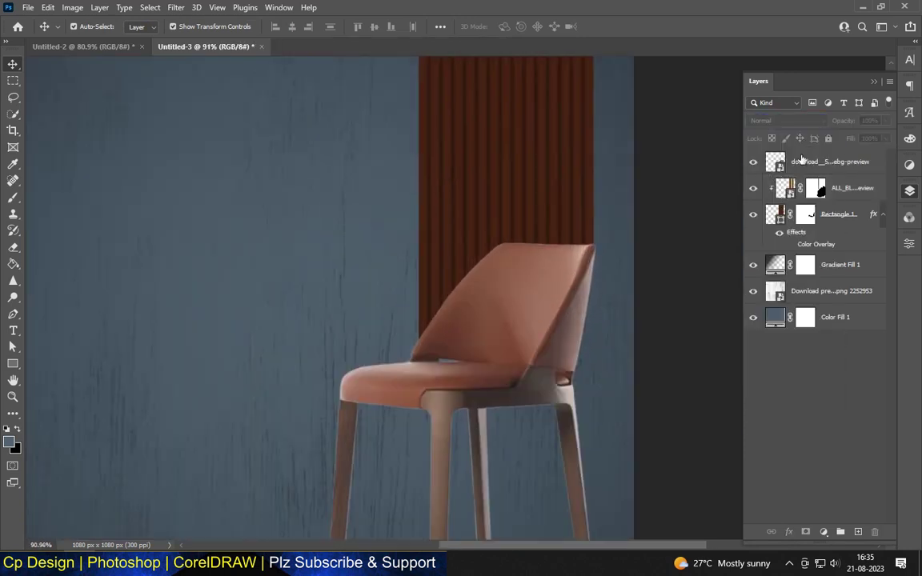
- Apply a Gaussian Blur smart filter of about 3.6 px to the slat layer
left_click(824, 162)
left_click(850, 188)
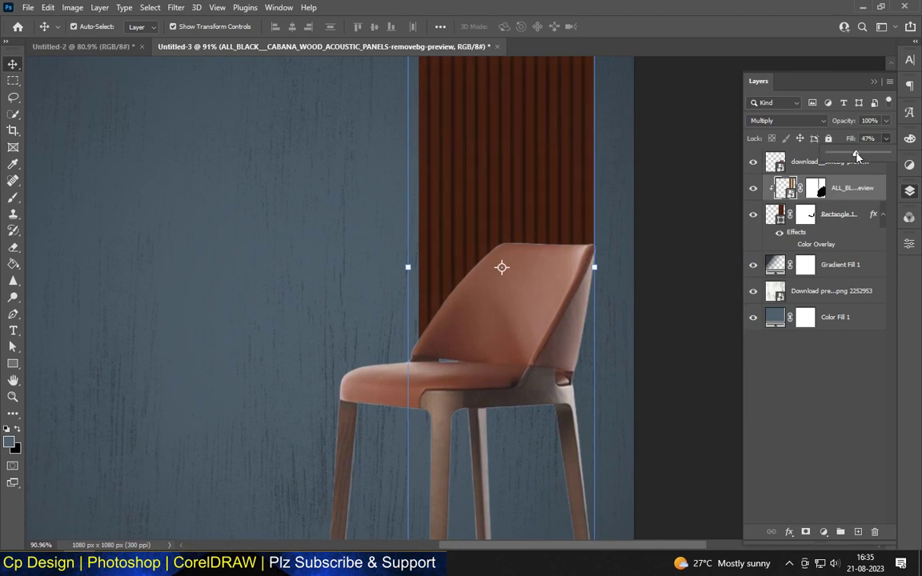
left_click(175, 7)
left_click(367, 220)
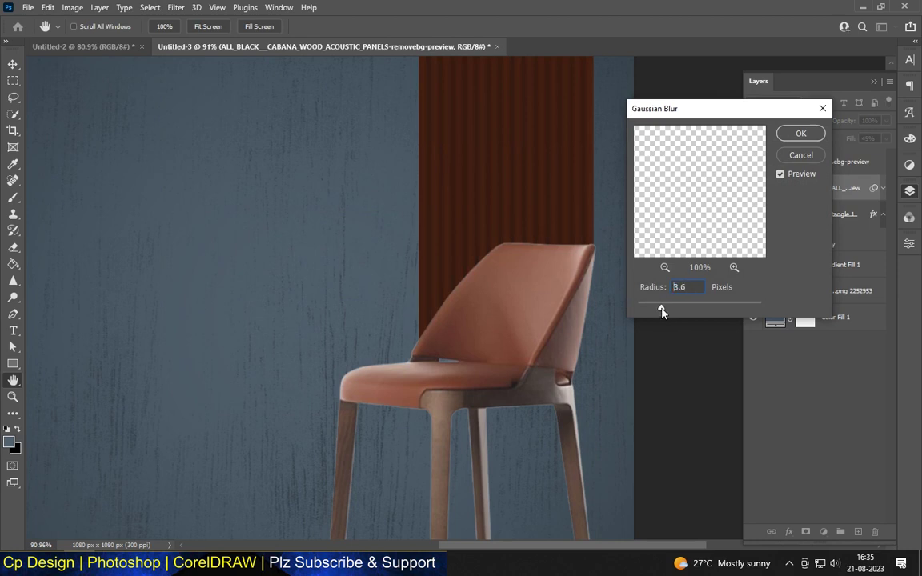
left_click(801, 133)
scroll(640, 248, "down", 3)
scroll(607, 255, "down", 2)
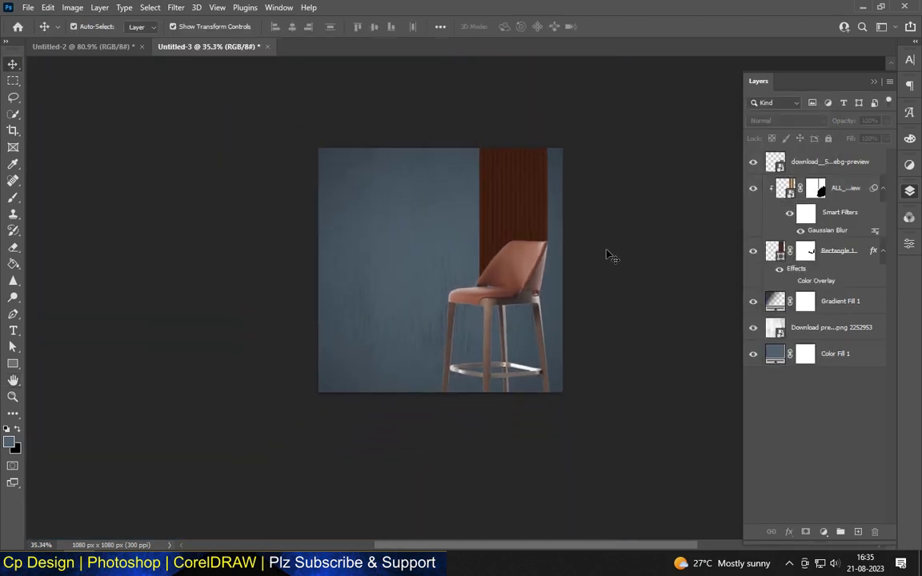
scroll(523, 225, "up", 2)
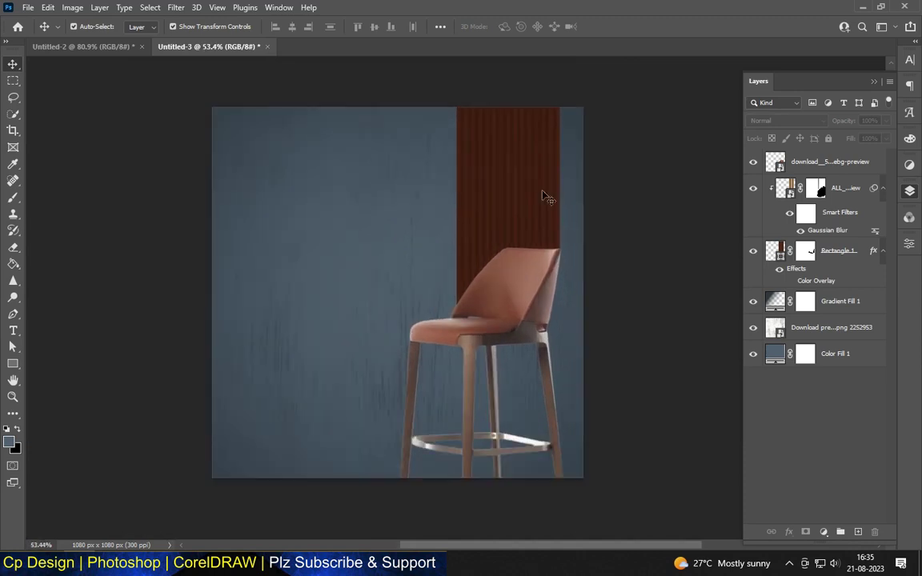
- Add 48 pt MODERN text and move it to the top left of the poster
left_click(13, 330)
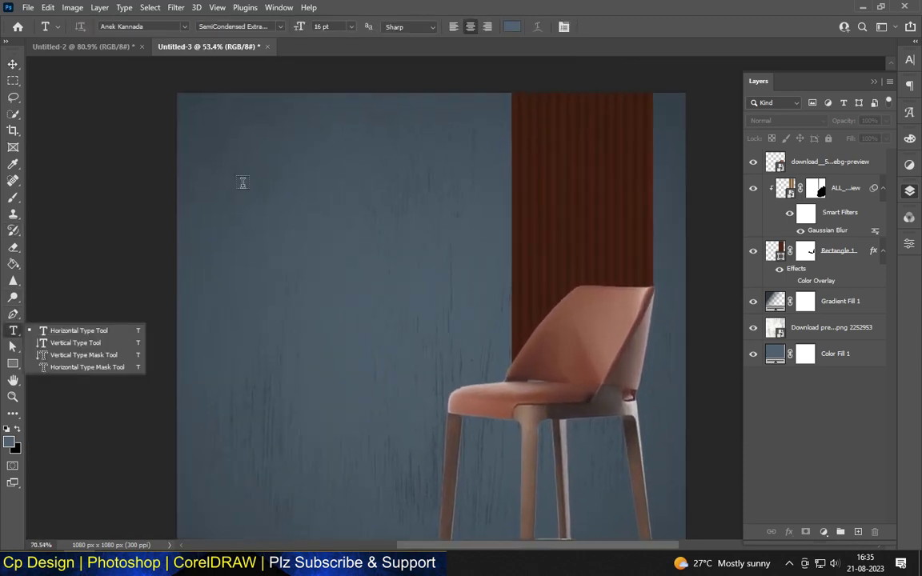
scroll(255, 159, "up", 2)
type("modern")
left_click(351, 26)
left_click(339, 170)
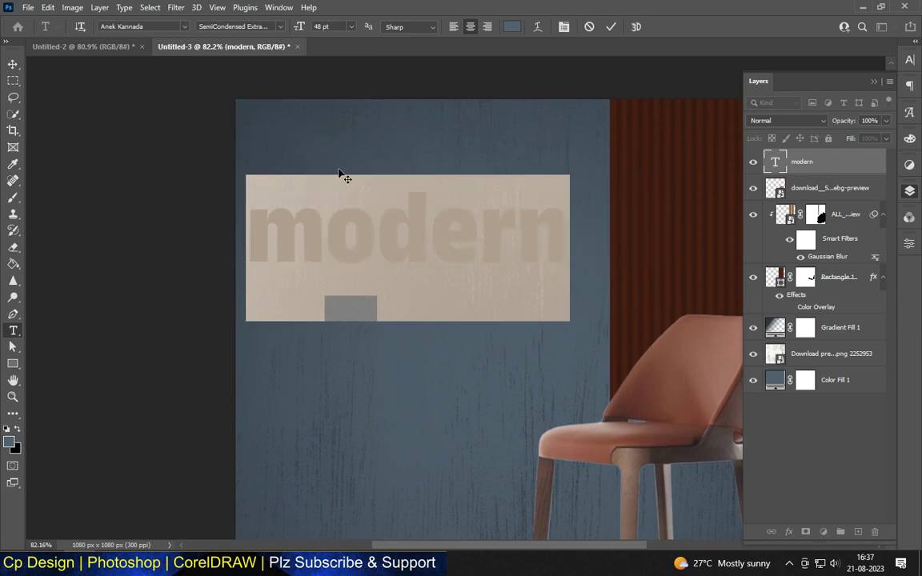
type("MODE")
key("ctrl+Return")
key("v")
key("ctrl+0")
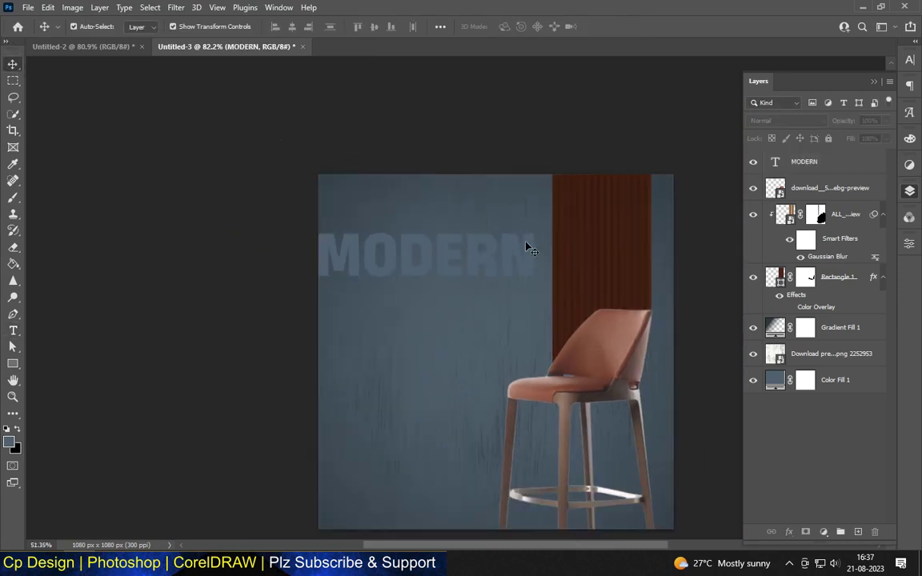
scroll(526, 247, "up", 2)
mouse_move(318, 211)
left_mouse_down()
mouse_move(345, 173)
mouse_move(340, 164)
left_mouse_up()
- Set the MODERN text's font to Exotc350 Bd BT Bold
left_click(13, 330)
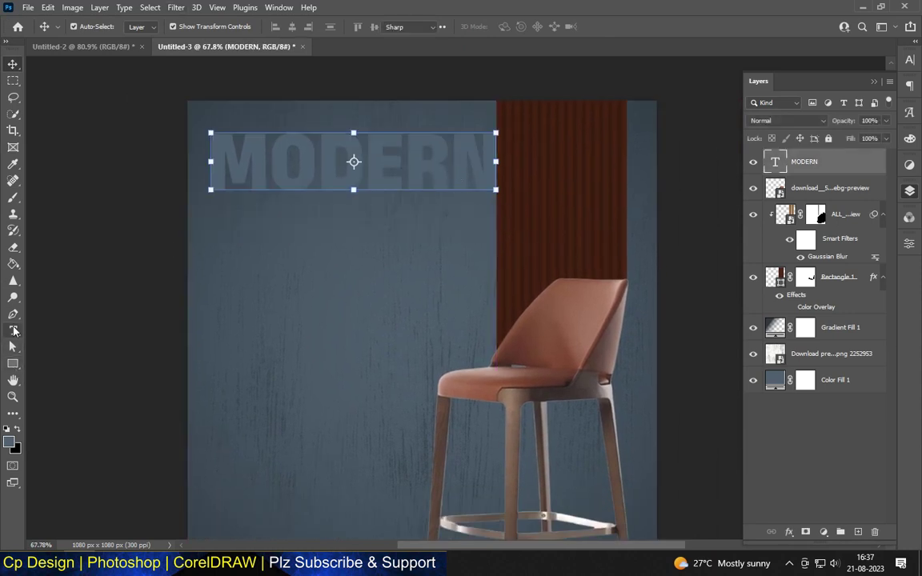
left_click(184, 27)
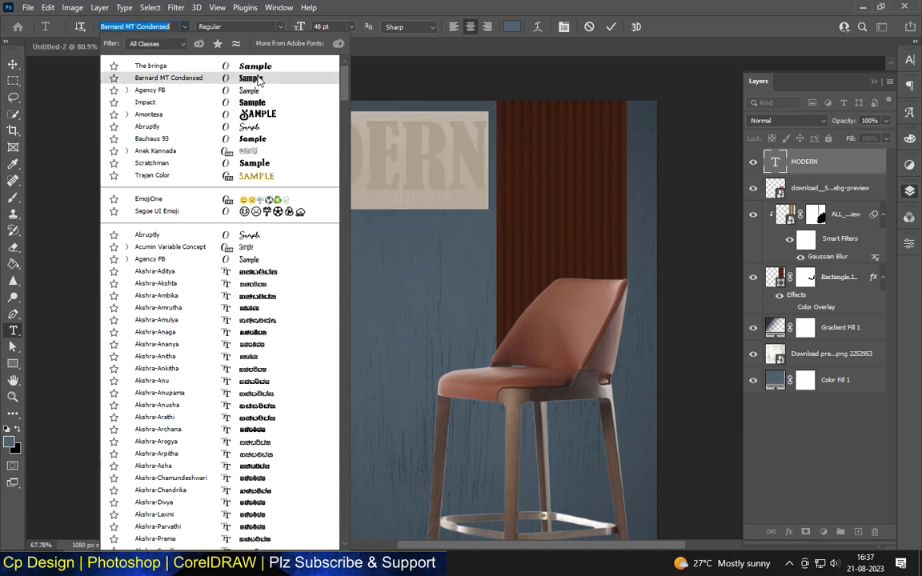
scroll(297, 288, "down", 8)
scroll(298, 289, "down", 1)
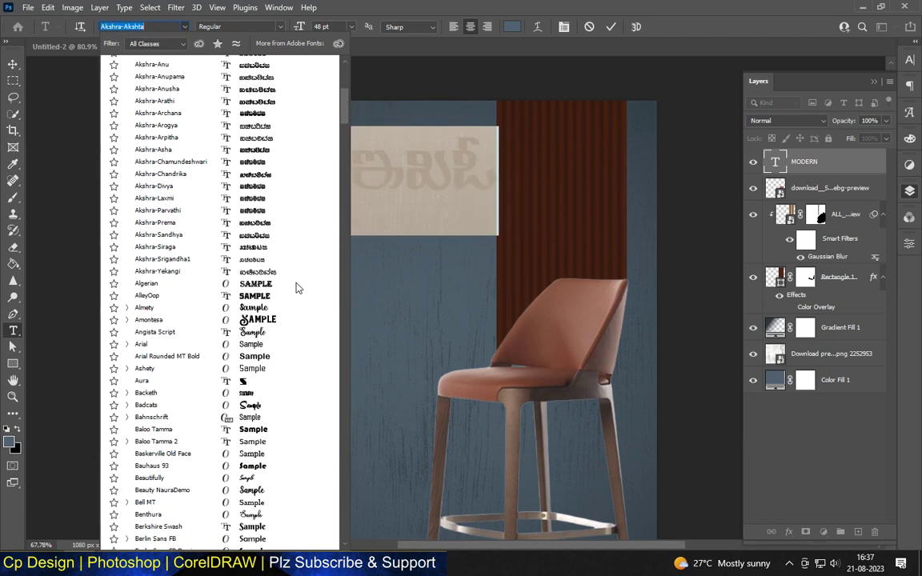
scroll(282, 366, "down", 1)
scroll(282, 369, "down", 2)
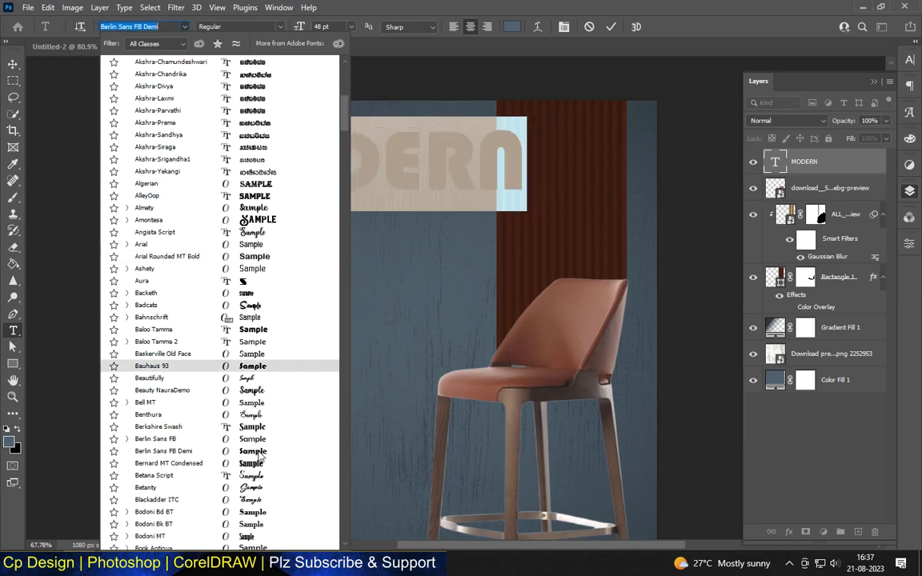
scroll(279, 432, "down", 3)
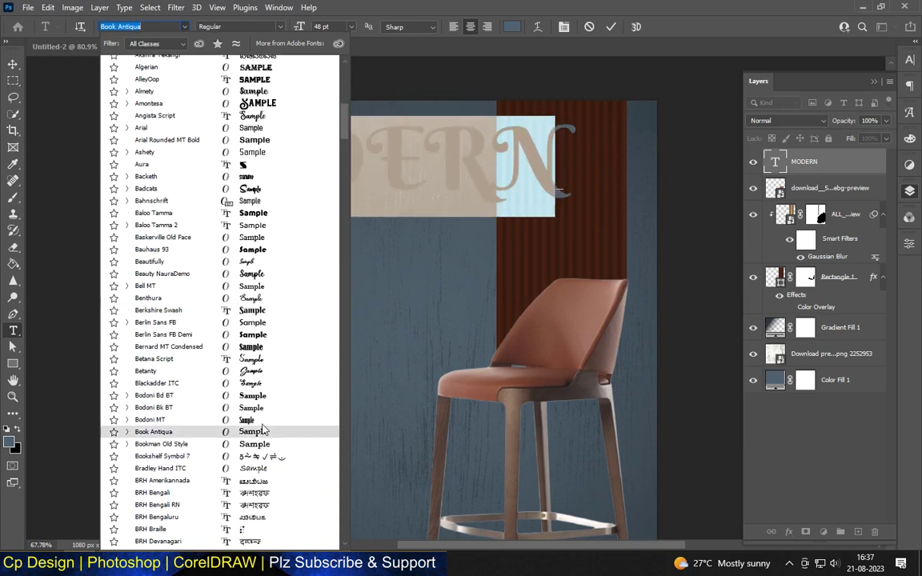
scroll(239, 421, "down", 1)
scroll(244, 418, "down", 7)
scroll(251, 414, "down", 5)
scroll(282, 432, "down", 2)
scroll(284, 432, "down", 3)
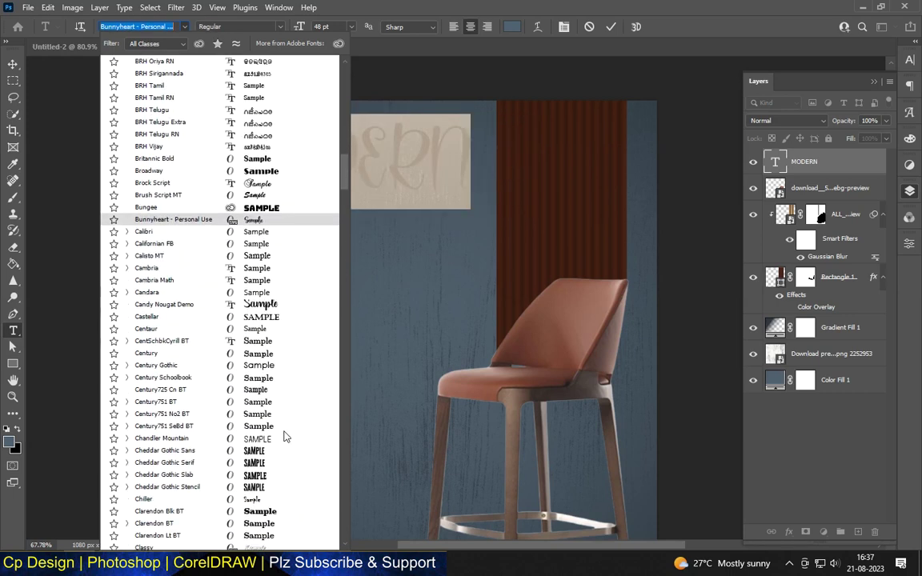
scroll(284, 480, "down", 1)
scroll(284, 496, "down", 4)
scroll(272, 473, "down", 2)
scroll(254, 441, "down", 3)
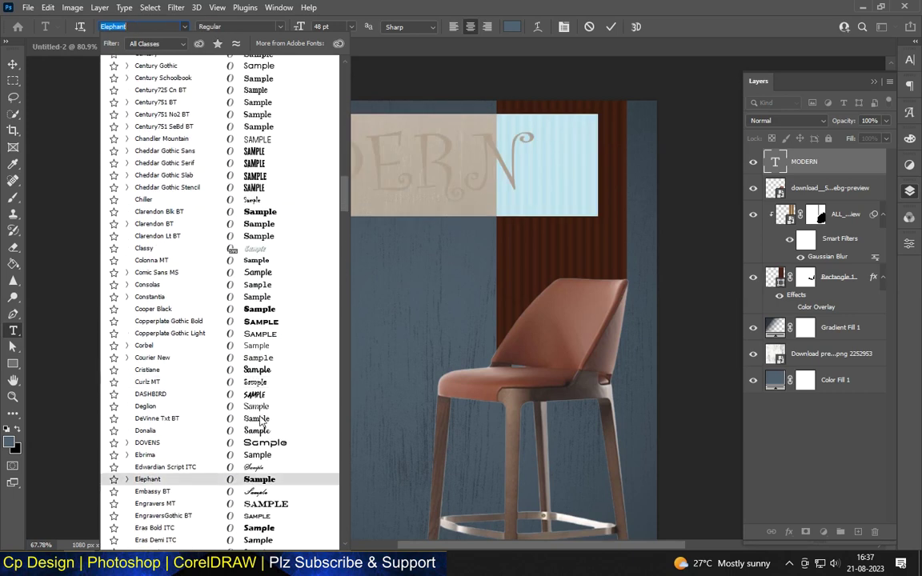
scroll(258, 436, "down", 1)
scroll(260, 460, "down", 2)
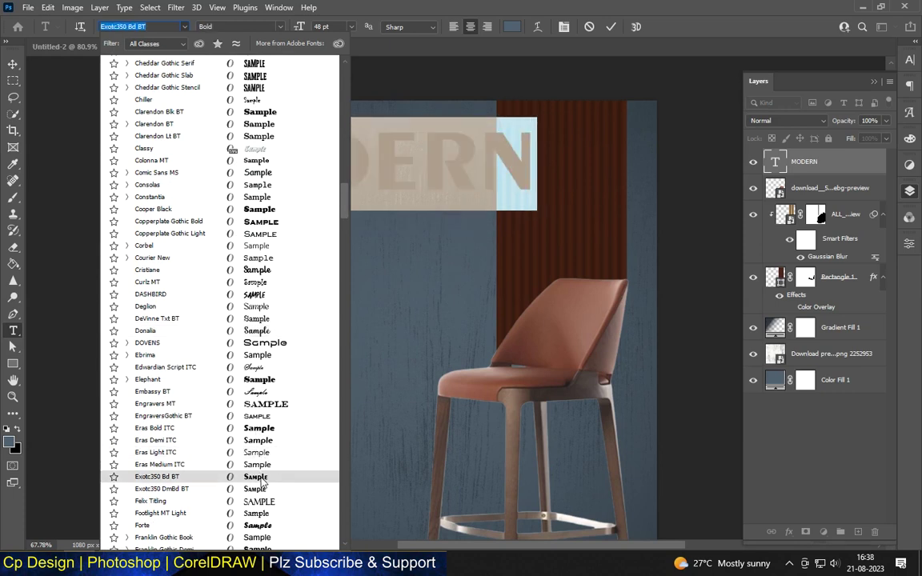
key("Escape")
key("Escape")
key("v")
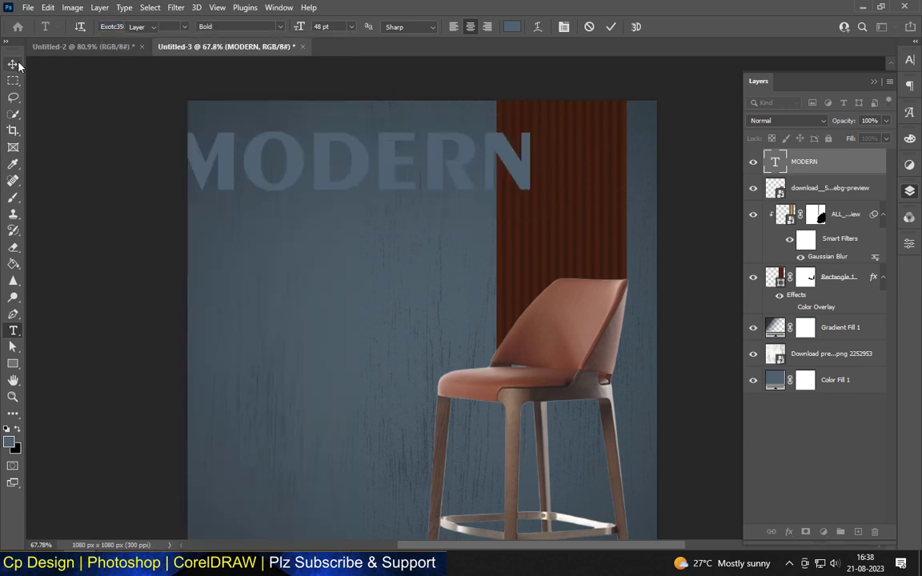
- Scale MODERN down and nudge it along the top of the poster
left_click_drag(532, 128, 467, 151)
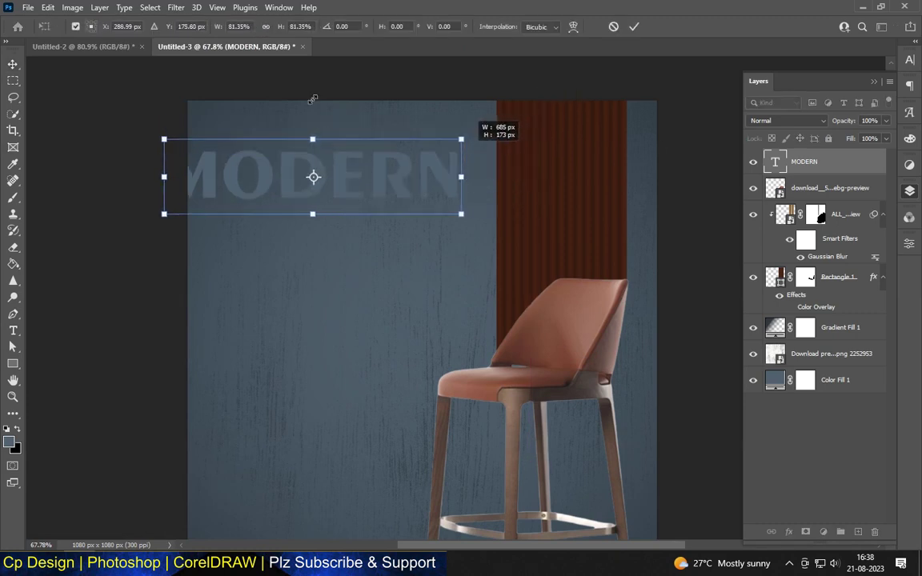
left_click(12, 64)
left_click(339, 171)
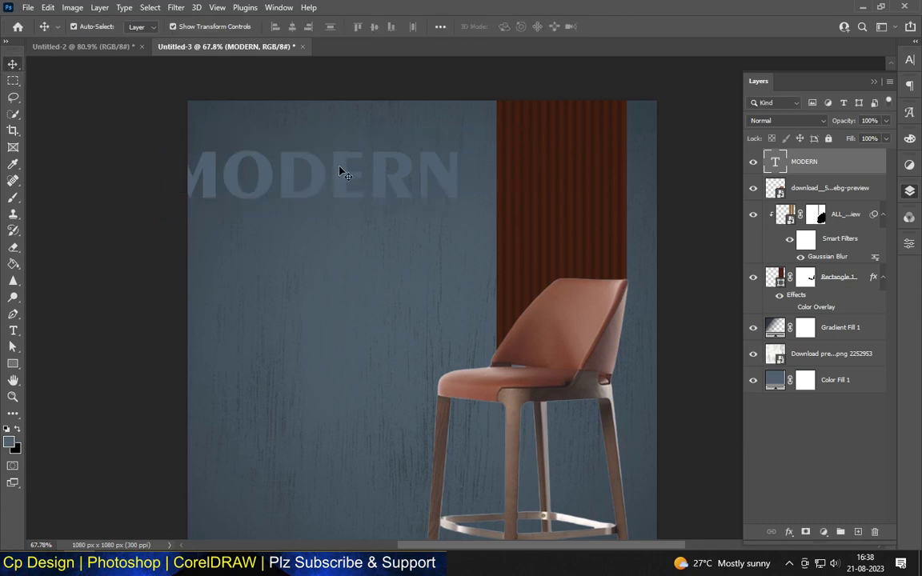
left_click_drag(317, 178, 320, 148)
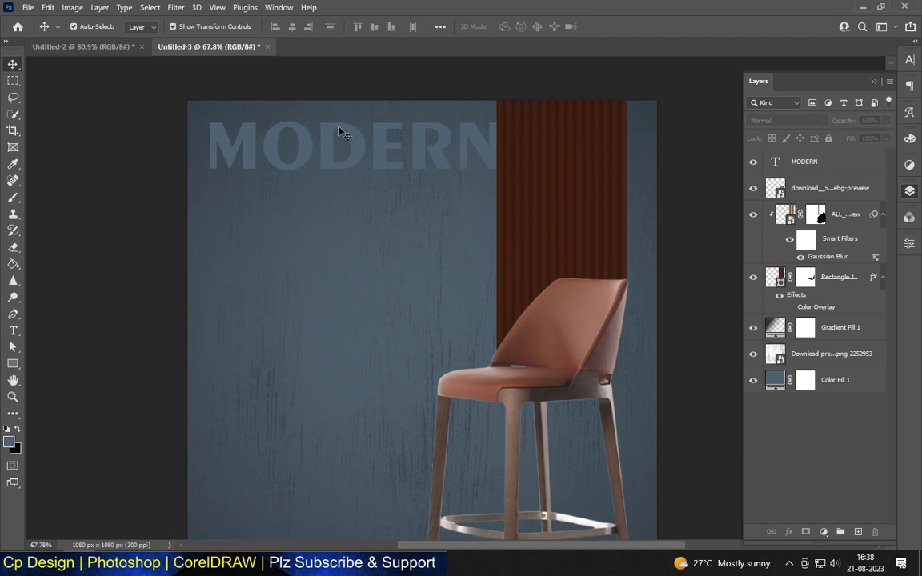
scroll(201, 195, "down", 3)
scroll(340, 106, "up", 1)
scroll(339, 105, "up", 2)
- Set the MODERN text's font size to 30 pt
left_click(13, 330)
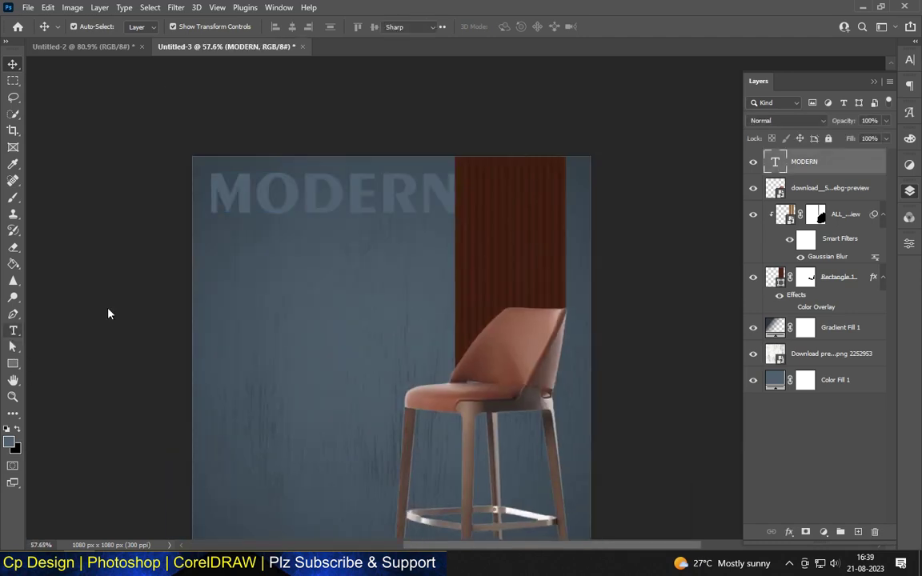
left_click_drag(209, 194, 458, 196)
left_click(351, 26)
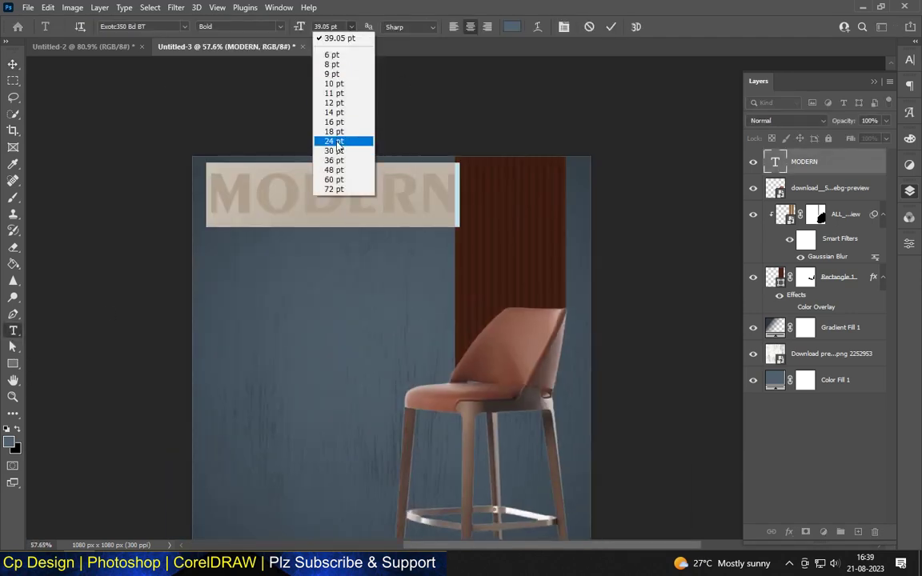
left_click(318, 139)
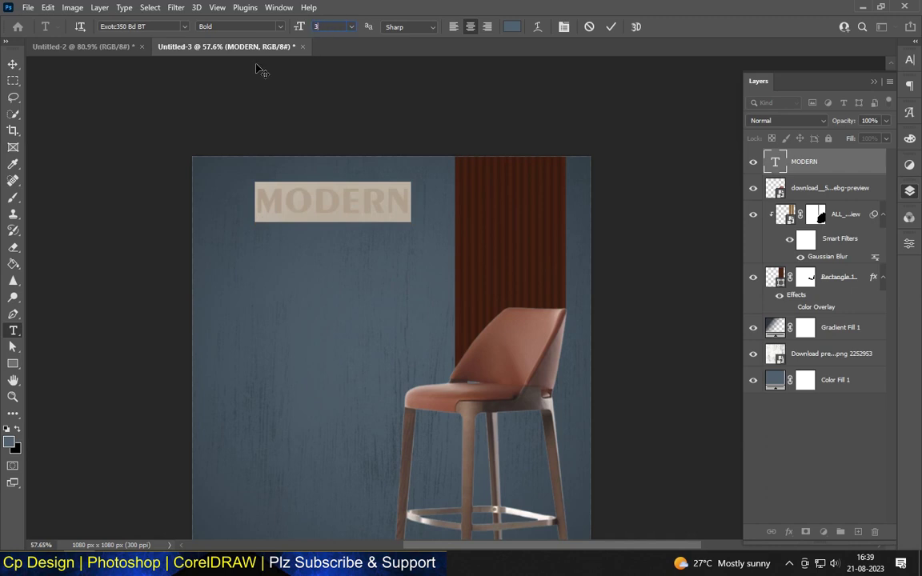
type("0")
key("Return")
left_click(13, 64)
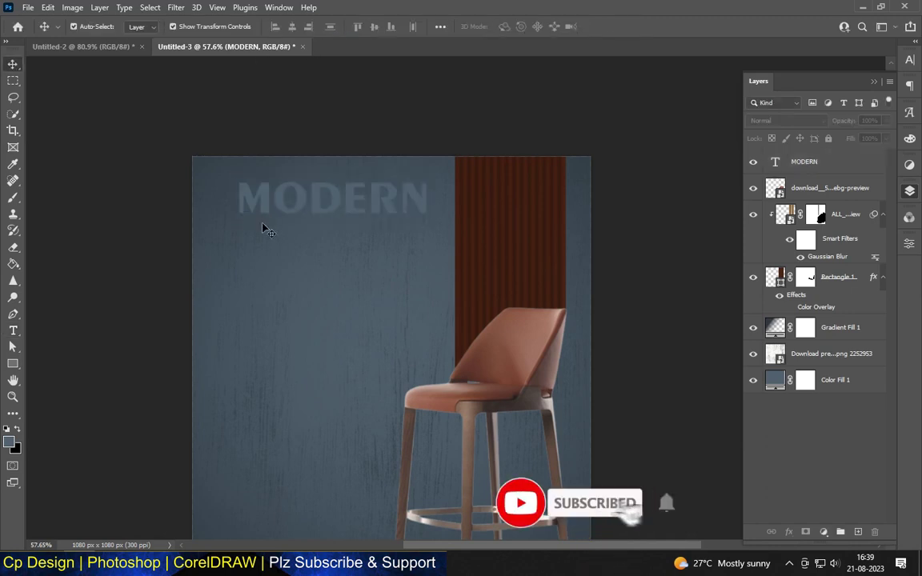
scroll(264, 229, "up", 2)
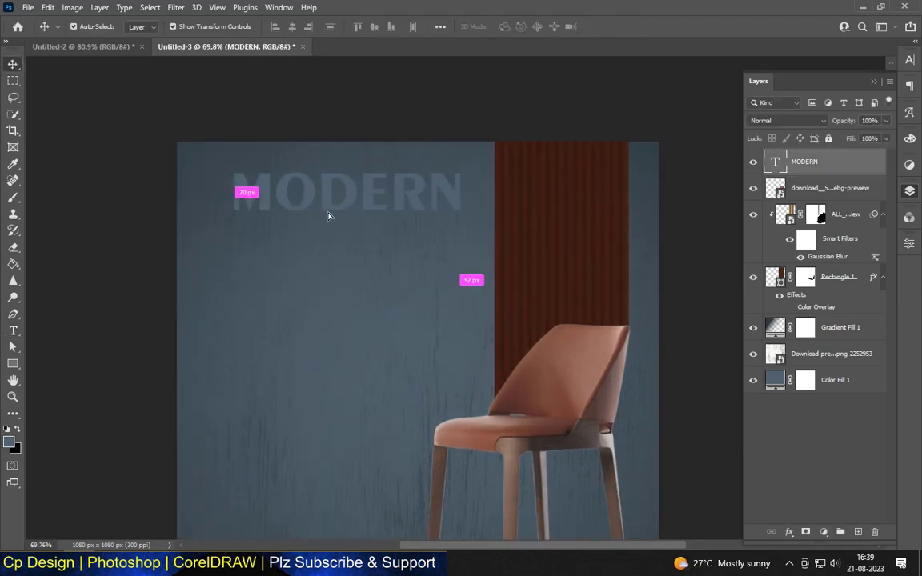
- Duplicate MODERN below itself and retype the copy as HOME
left_click_drag(328, 210, 330, 249)
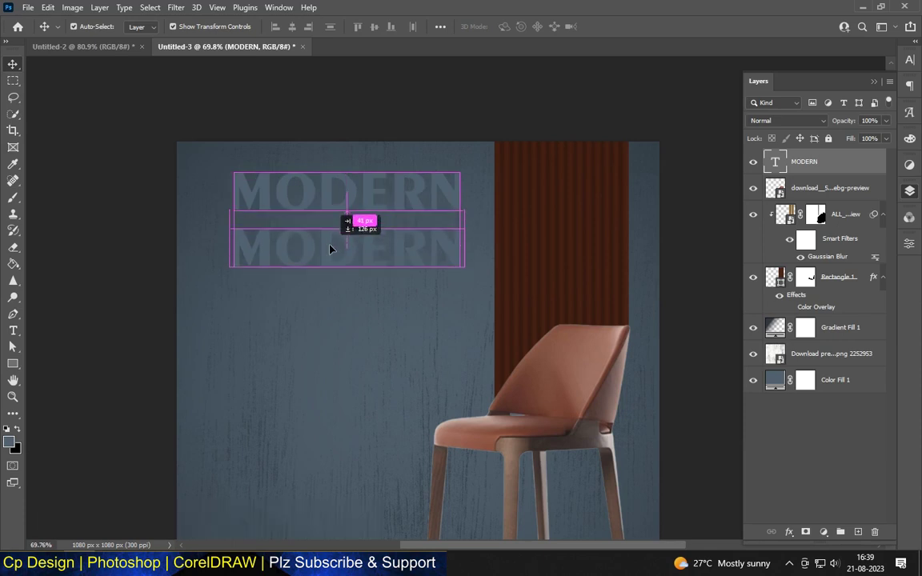
left_click_drag(329, 248, 350, 247)
left_click(263, 200)
left_click(13, 331)
left_click_drag(232, 250, 507, 267)
type("HOM")
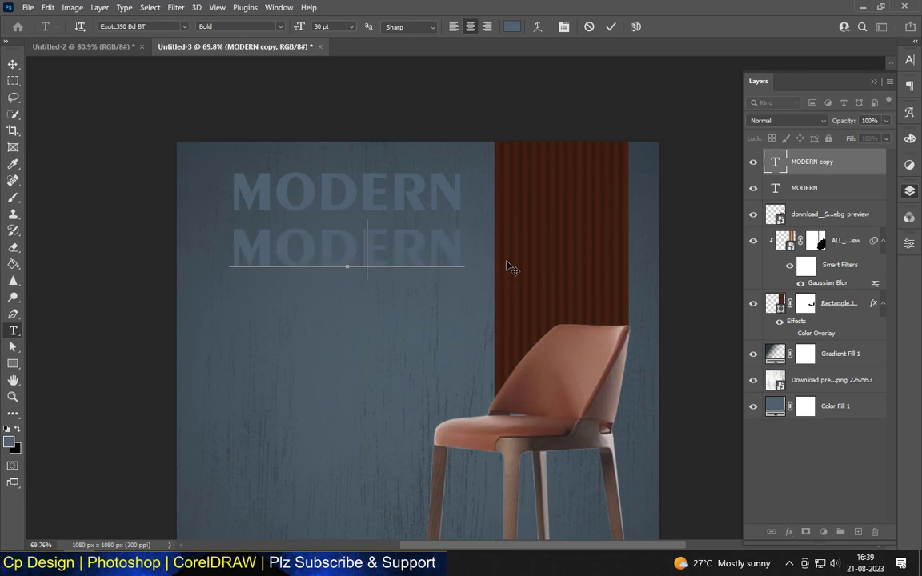
type("E")
left_click(13, 64)
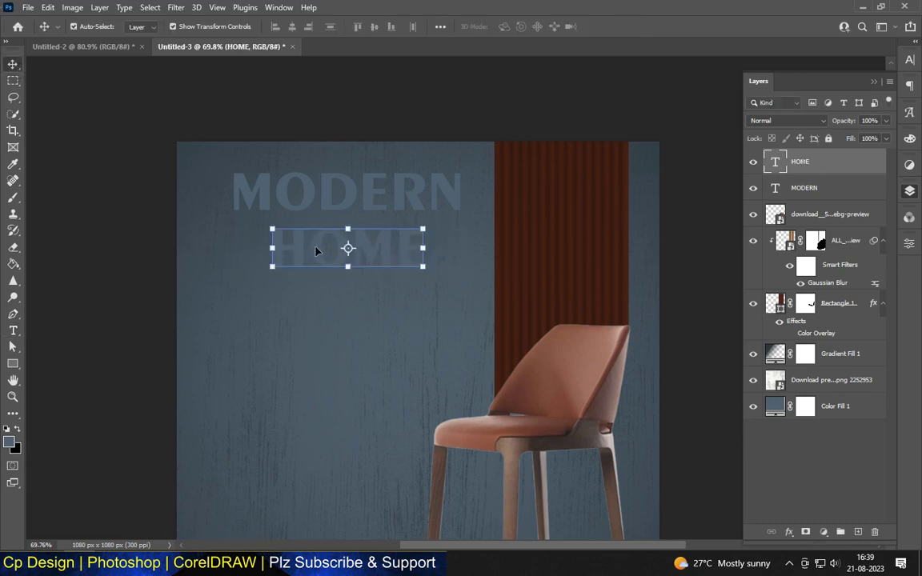
- Duplicate HOME into a DECOR line aligned under HOME
left_click_drag(316, 251, 316, 315)
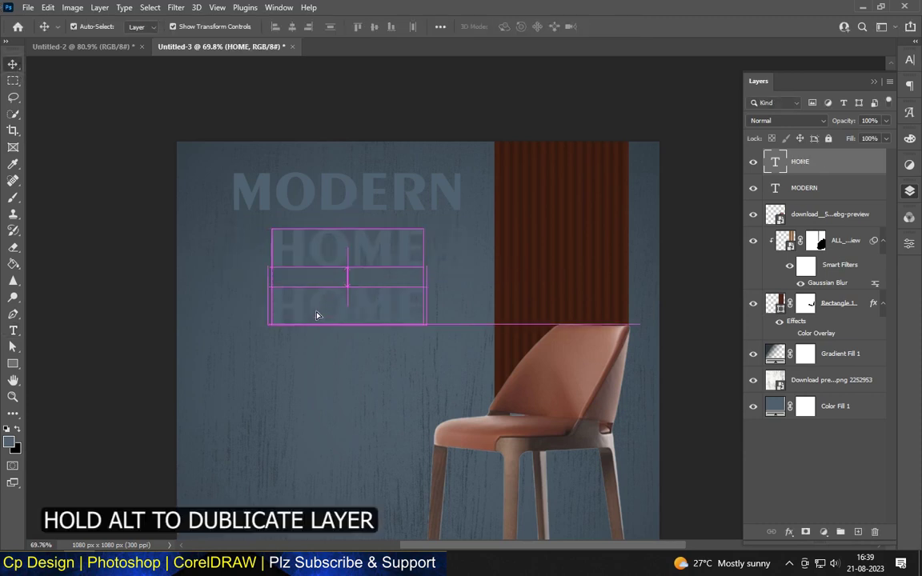
key("t")
double_click(268, 305)
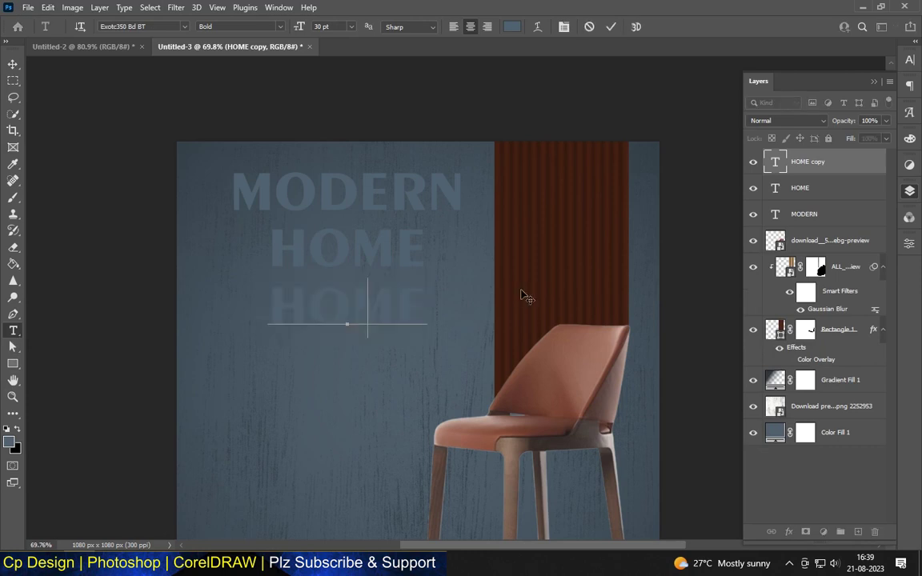
key("v")
left_click_drag(256, 223, 235, 226)
- Enlarge the MODERN, HOME and DECOR lines together slightly
left_click(284, 172, "shift")
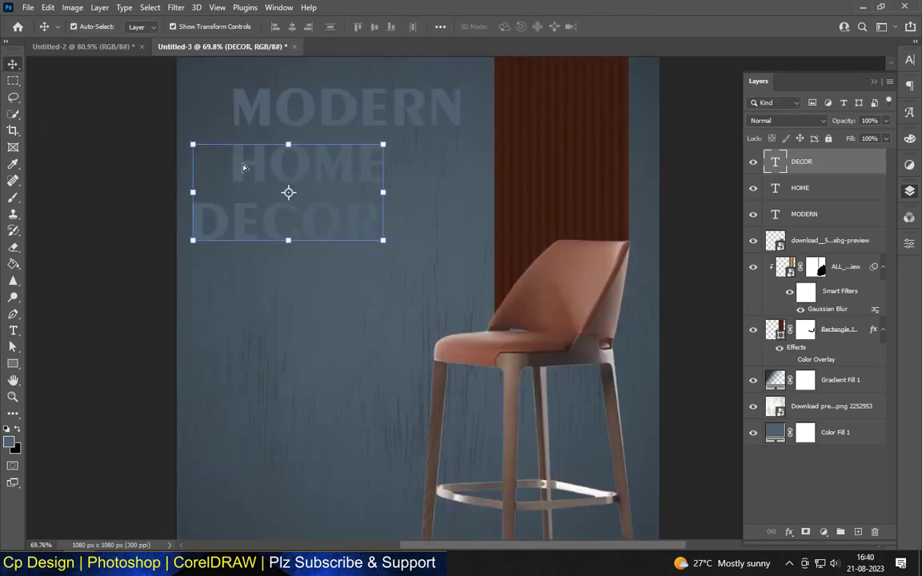
left_click(330, 108, "shift")
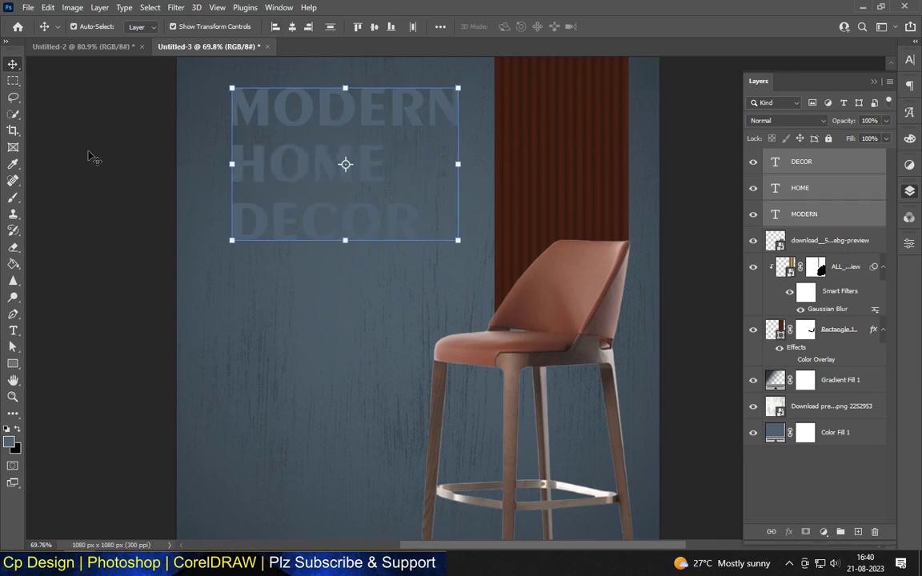
left_click(95, 152)
scroll(248, 152, "up", 1)
left_click(248, 152)
left_click(262, 212, "shift")
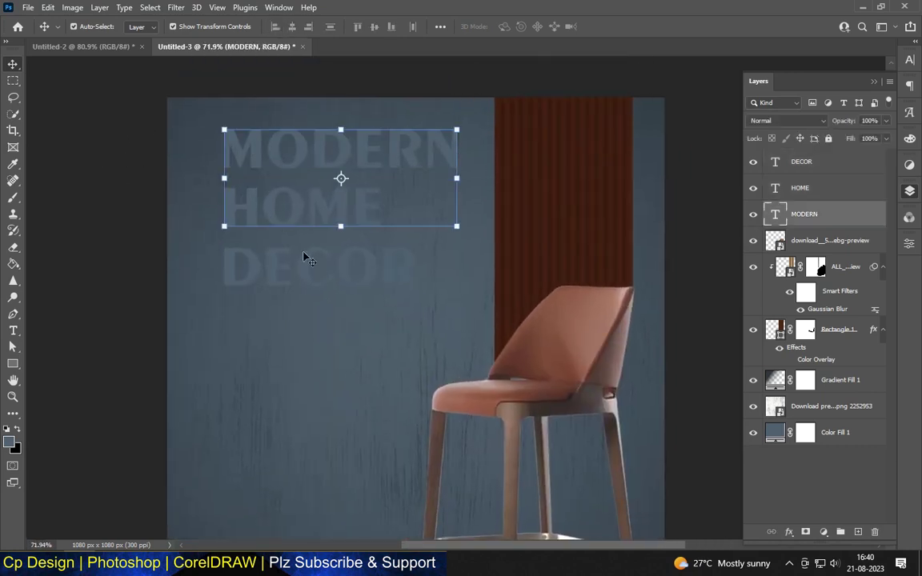
left_click(292, 264, "shift")
left_click_drag(456, 287, 472, 296)
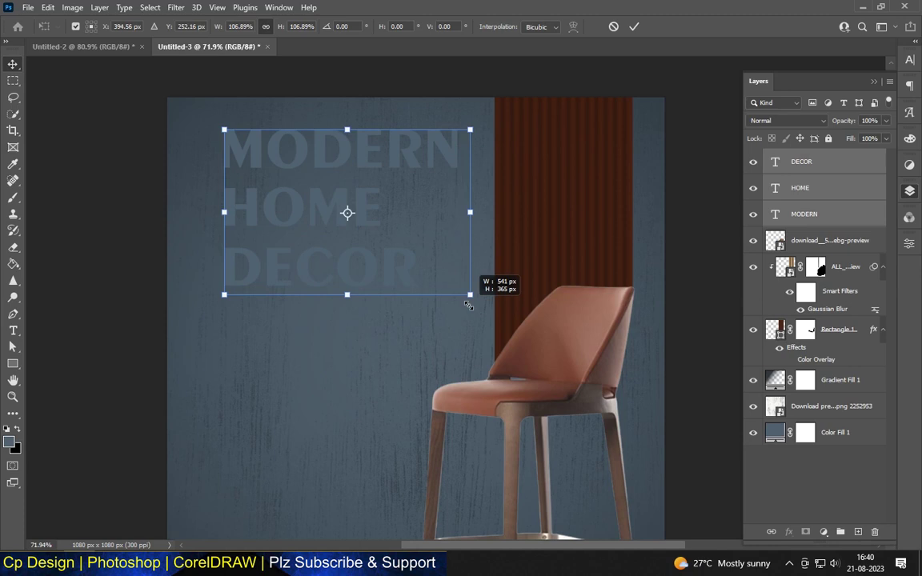
key("Return")
- Move the three title lines together into the upper-left area of the poster
left_click(236, 267)
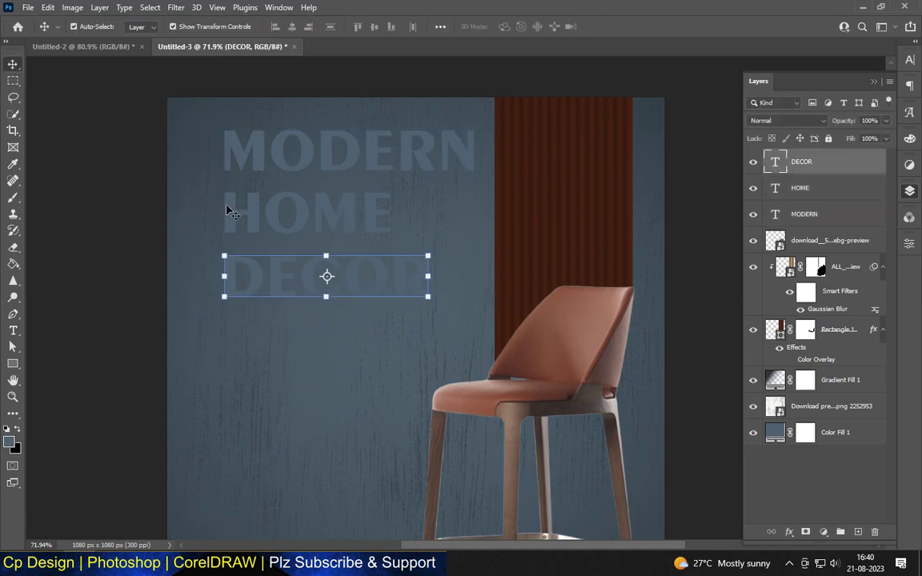
left_click(227, 208, "shift")
left_click(249, 150, "shift")
mouse_move(249, 150)
left_mouse_down()
mouse_move(235, 156)
mouse_move(230, 144)
left_mouse_up()
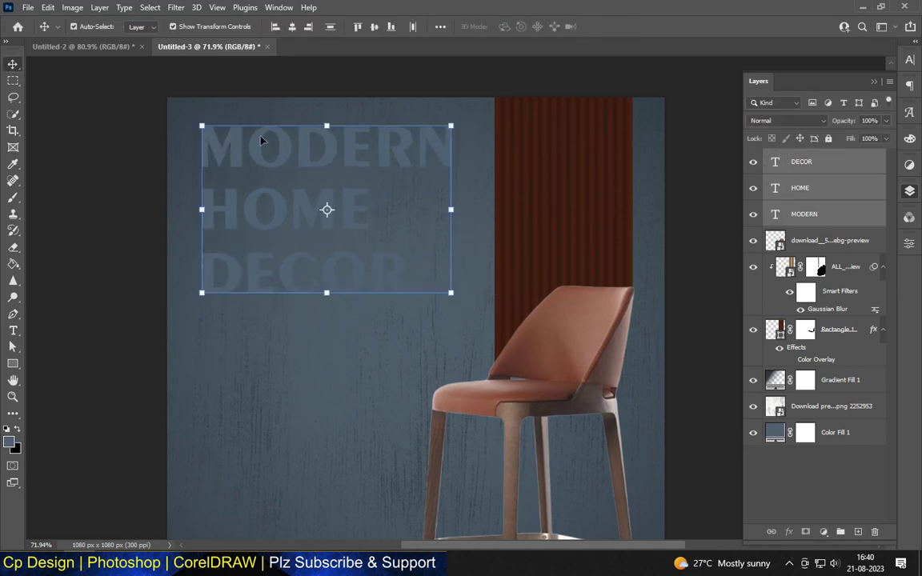
scroll(242, 137, "down", 5)
scroll(296, 145, "up", 5)
left_click(850, 222)
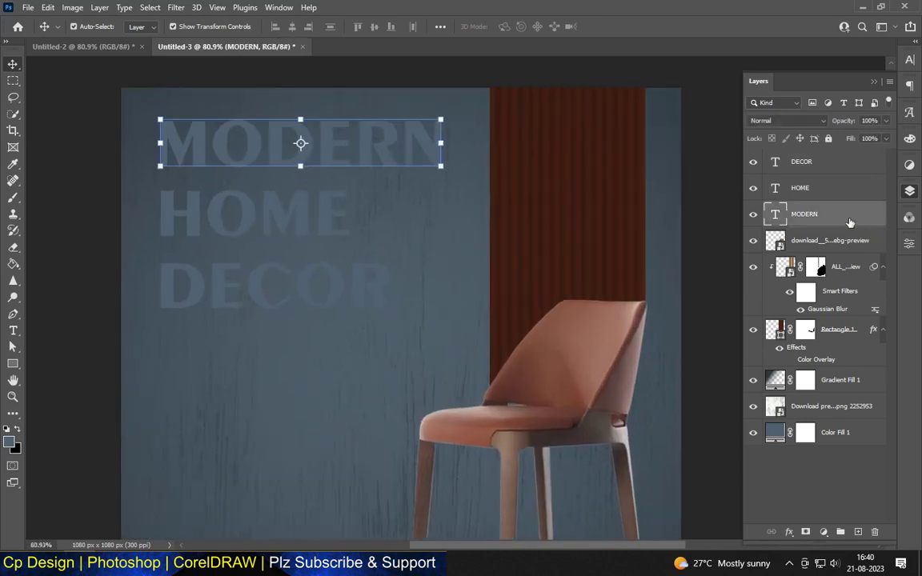
double_click(850, 221)
- Give MODERN a white Color Overlay, without a drop shadow
left_click_drag(477, 160, 579, 74)
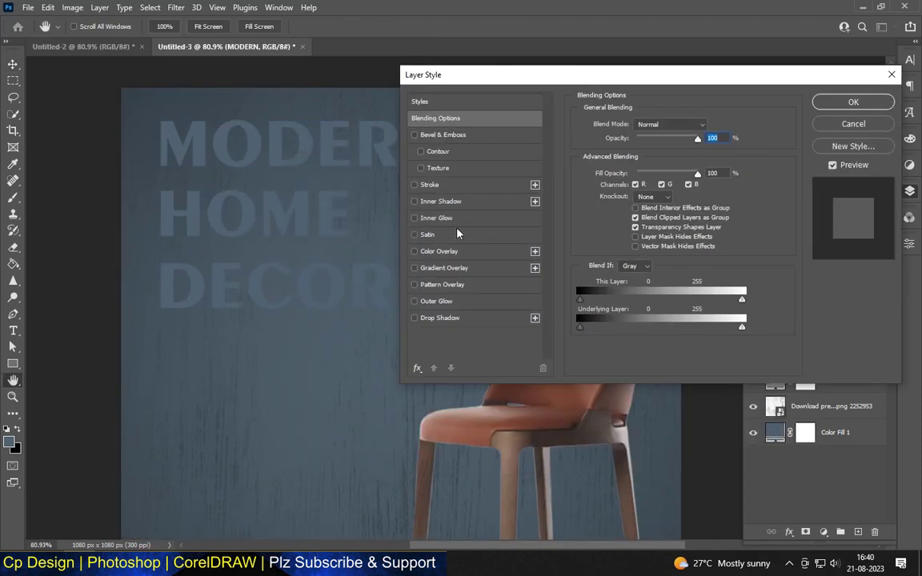
left_click(460, 252)
left_click(709, 126)
left_click(499, 329)
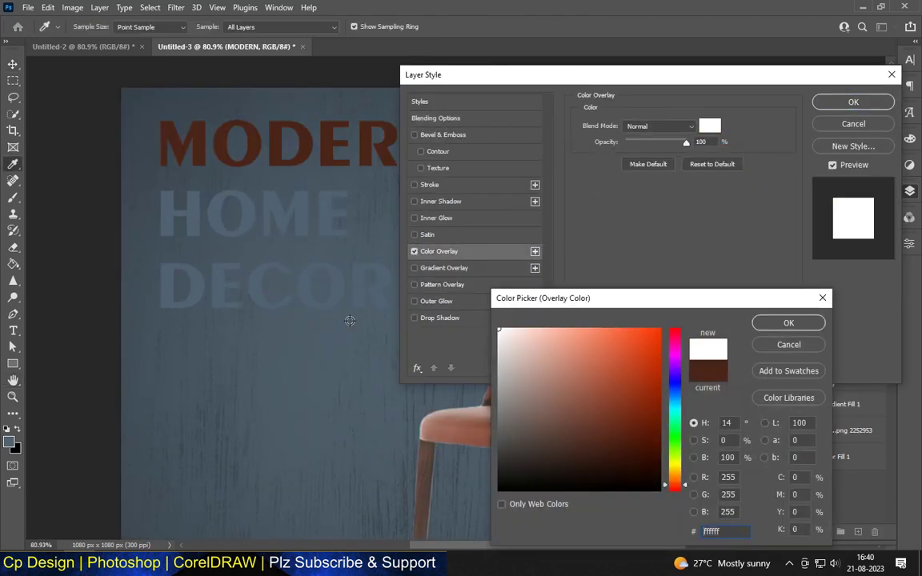
key("Return")
left_click(462, 320)
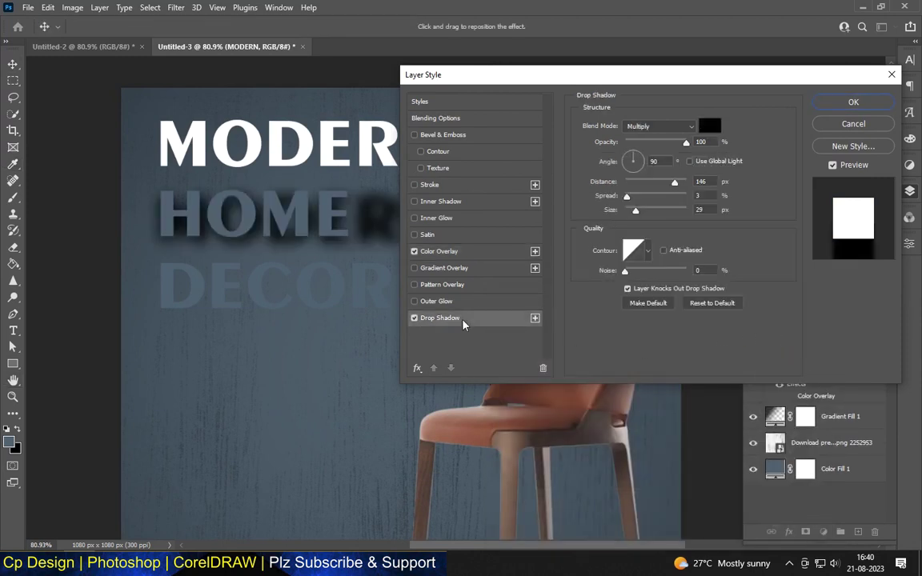
left_click(413, 318)
left_click(845, 104)
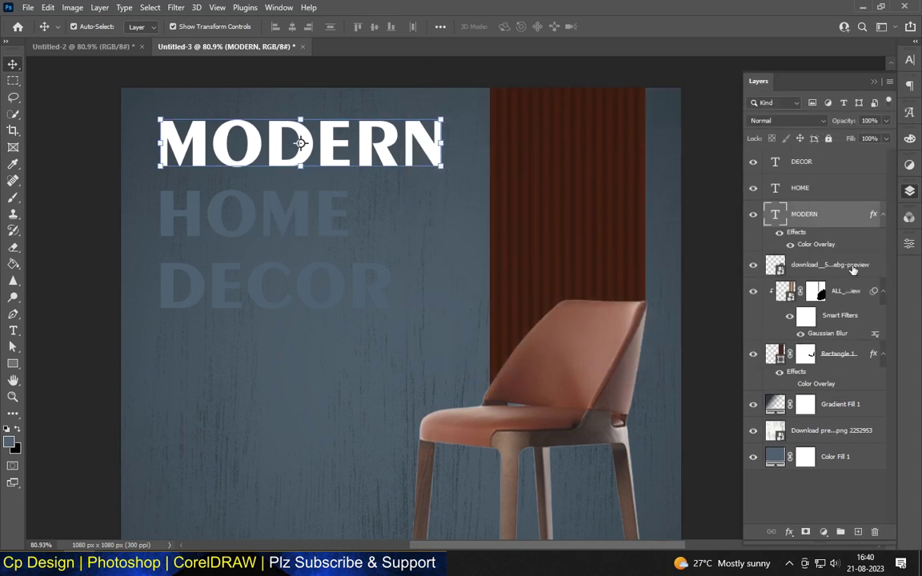
- Split MODERN's Blend If underlying slider to 0 / 155 / 255 so wall texture shows through
double_click(849, 226)
mouse_move(595, 330)
left_mouse_down()
mouse_move(627, 335)
mouse_move(583, 329)
left_mouse_up()
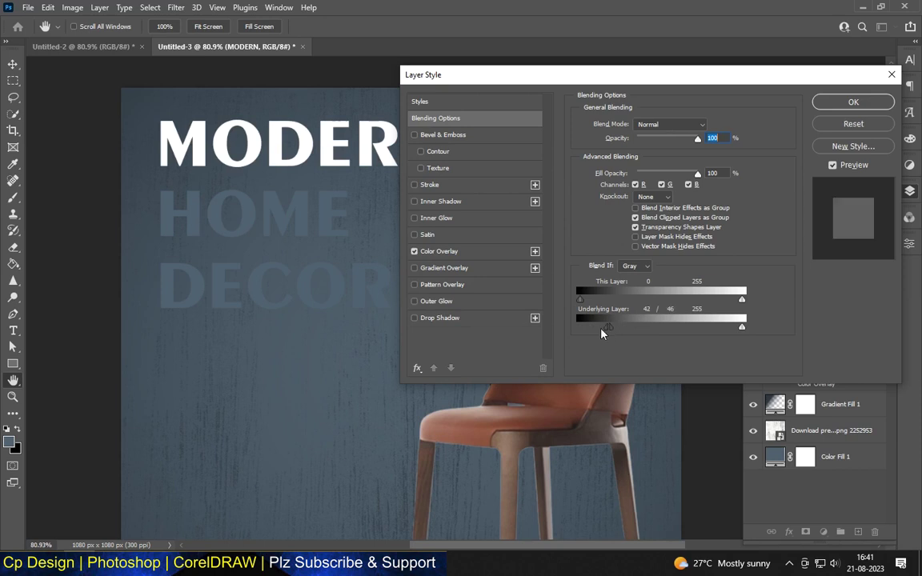
left_click_drag(608, 326, 679, 333)
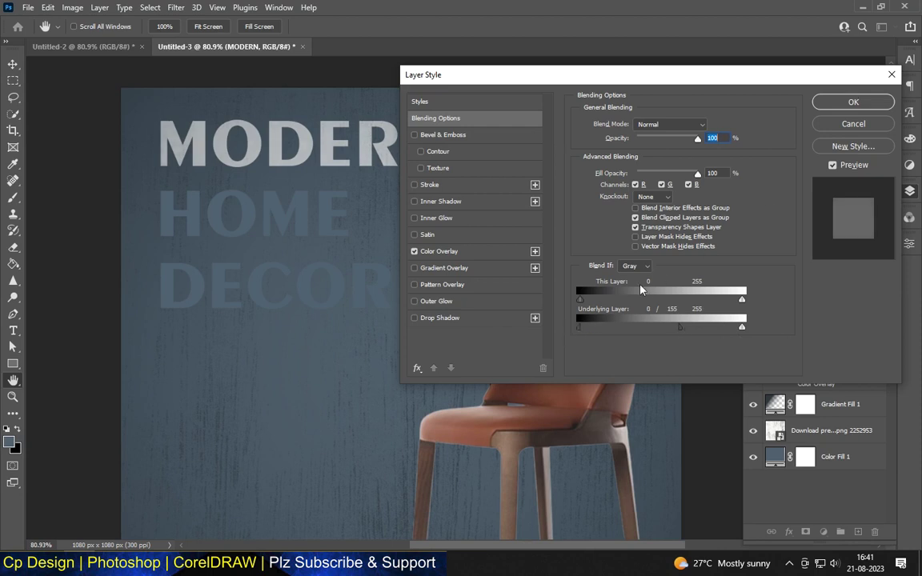
left_click(853, 102)
- Open the MODERN layer's Layer Style and enable Drop Shadow
scroll(397, 90, "up", 3)
scroll(336, 141, "up", 4)
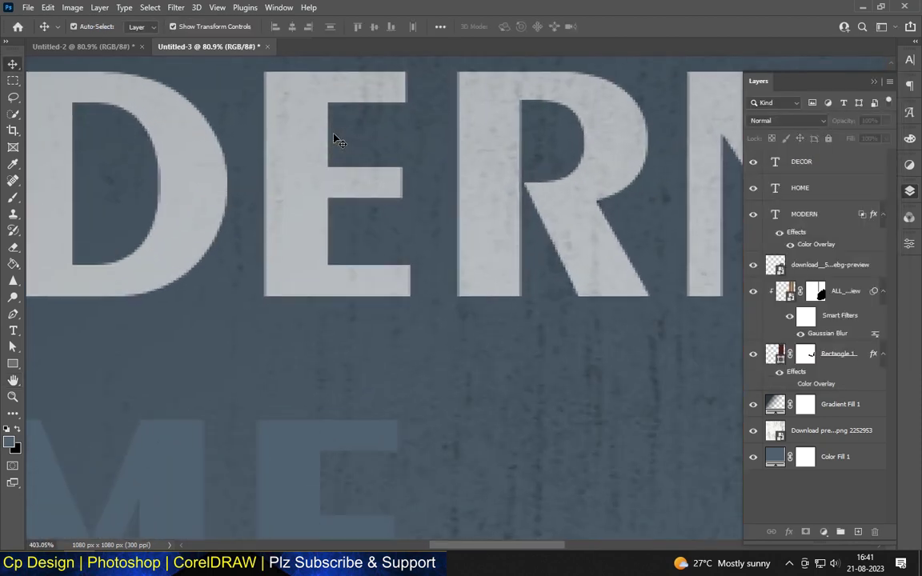
scroll(337, 140, "down", 2)
scroll(385, 137, "down", 3)
left_click(836, 239)
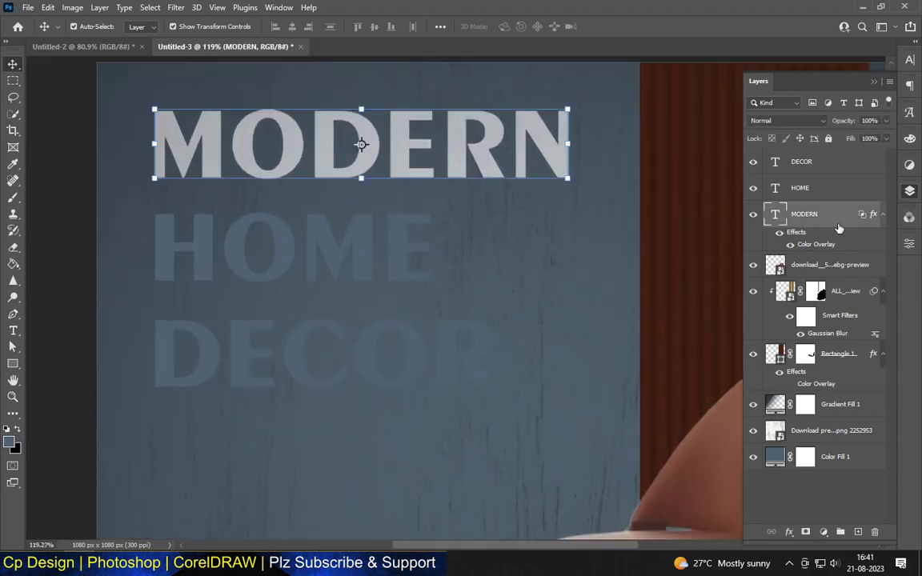
double_click(837, 214)
left_click(439, 317)
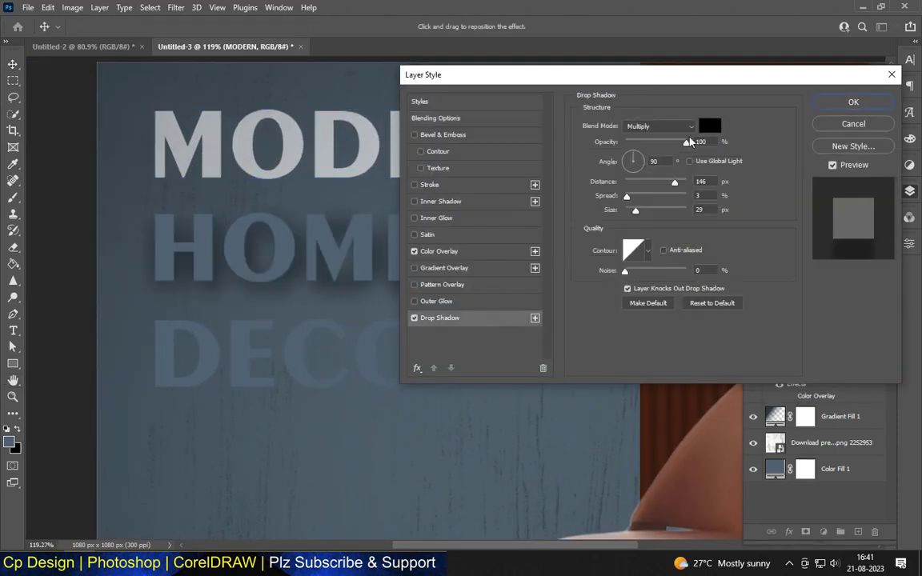
- Tune MODERN's drop shadow to 5 px distance, 2 px size and 23% opacity
left_click_drag(674, 182, 632, 182)
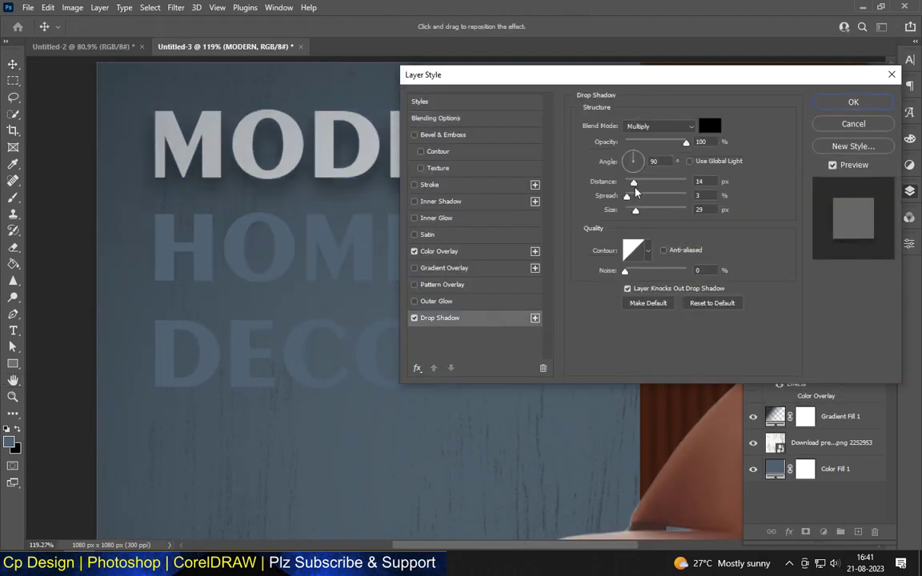
mouse_move(686, 142)
left_mouse_down()
mouse_move(652, 156)
mouse_move(642, 143)
left_mouse_up()
left_click_drag(635, 209, 626, 210)
left_click_drag(643, 143, 640, 148)
left_click_drag(632, 183, 633, 184)
left_click_drag(533, 74, 333, 127)
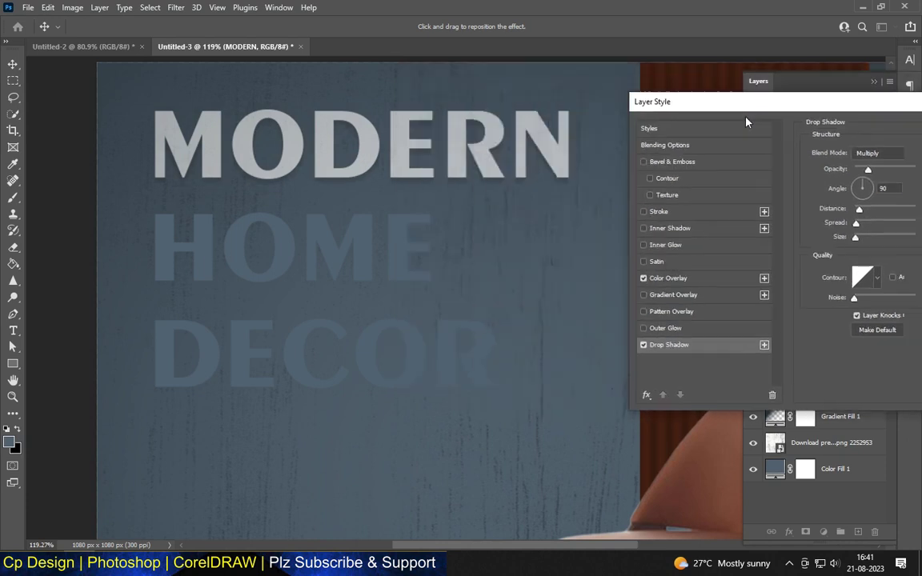
left_click(657, 154)
right_click(841, 214)
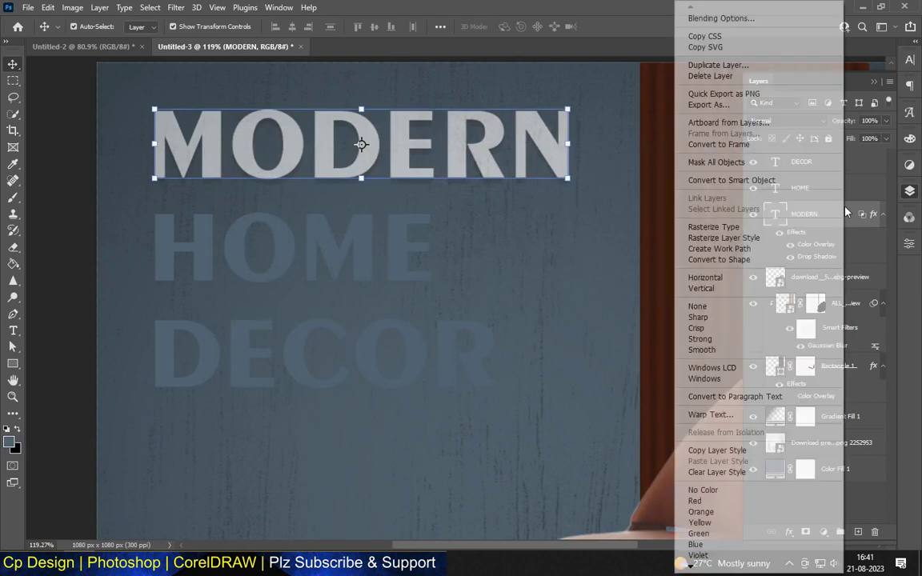
- Copy MODERN's layer style and paste it onto the DECOR layer
left_click(714, 451)
left_click(442, 352)
right_click(757, 162)
left_click(698, 462)
- Move DECOR up and MODERN down so the two words sit closer
scroll(371, 205, "down", 2)
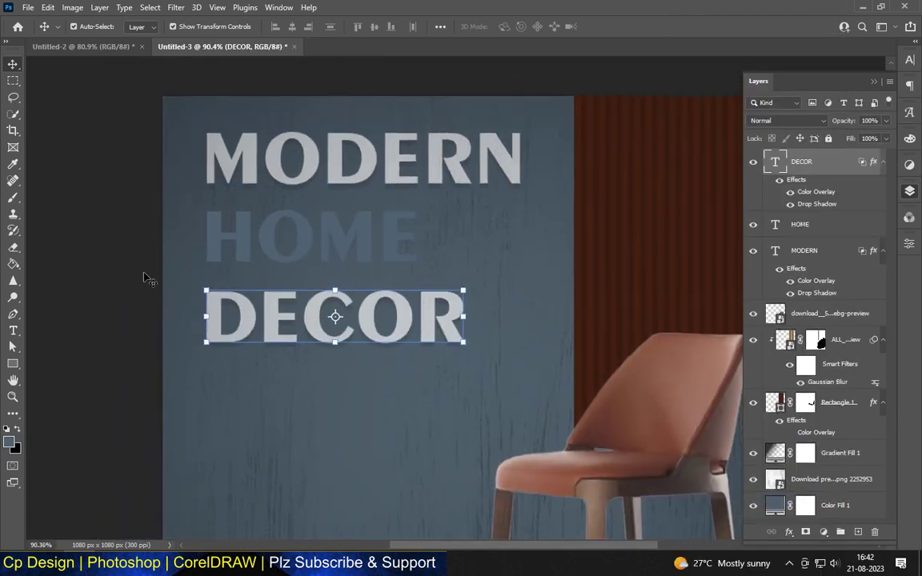
left_click(148, 278)
scroll(257, 328, "up", 1)
scroll(304, 309, "down", 2)
scroll(385, 210, "down", 1)
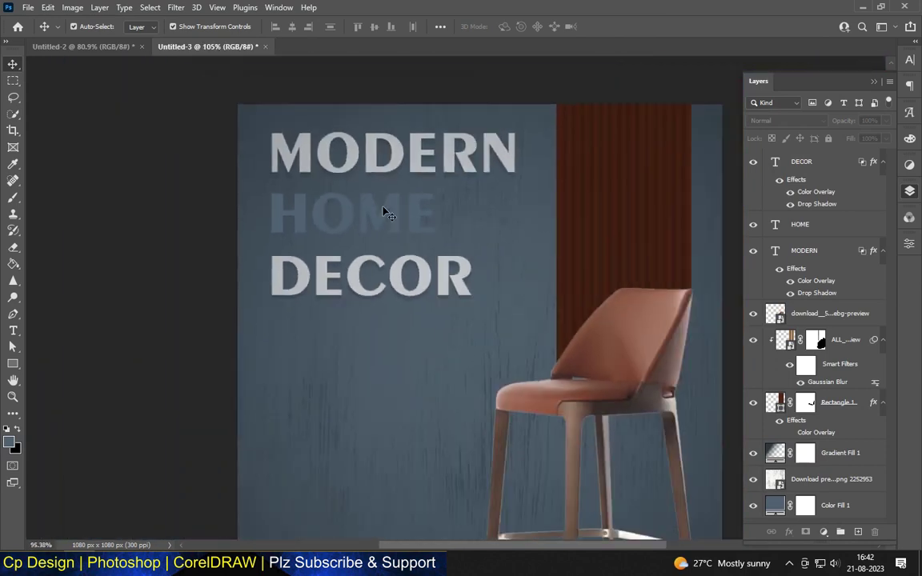
scroll(350, 146, "down", 1)
scroll(350, 147, "up", 2)
scroll(380, 165, "up", 2)
left_click_drag(359, 347, 357, 311)
mouse_move(380, 174)
left_mouse_down()
mouse_move(380, 210)
mouse_move(382, 200)
left_mouse_up()
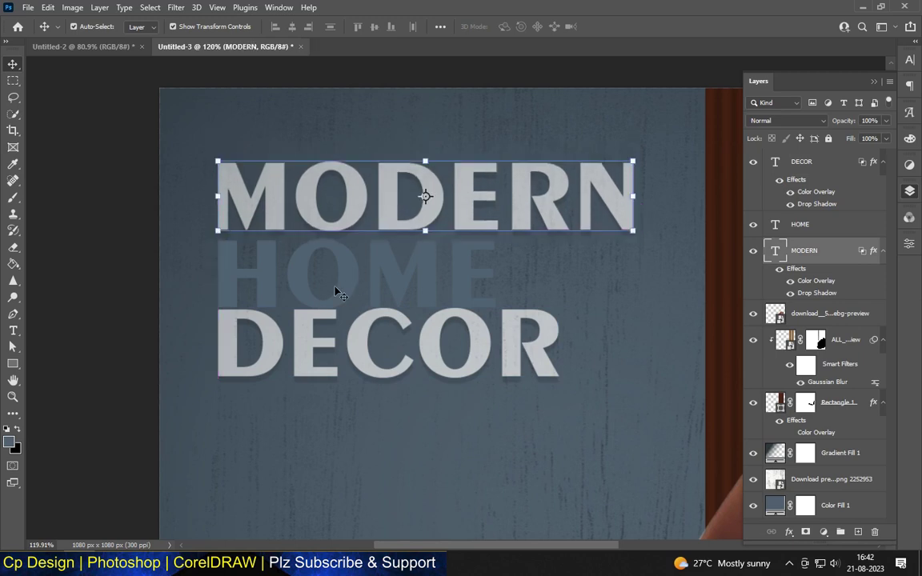
- Change the HOME text's font to the script face Abruptly
key("t")
double_click(216, 270)
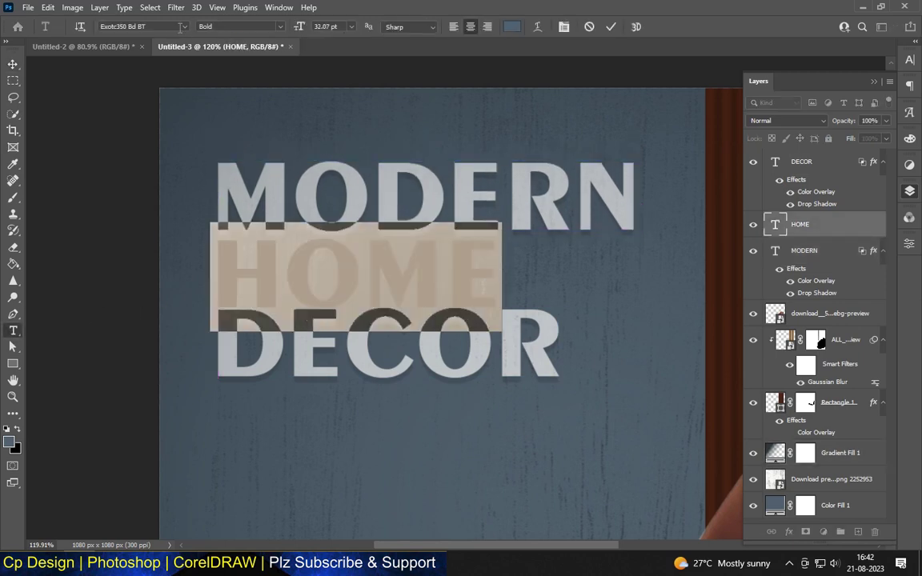
left_click(184, 26)
key("Down")
key("Down")
key("Down")
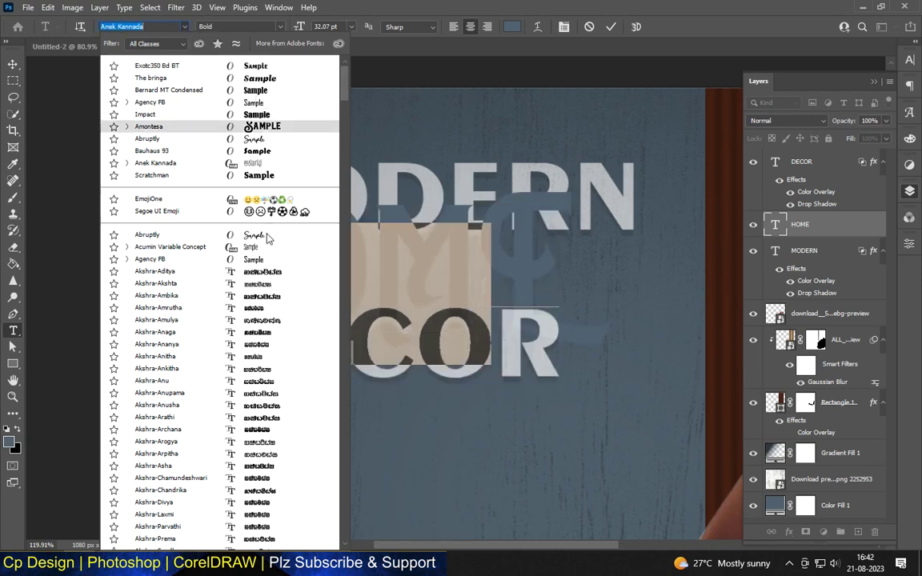
left_click(265, 237)
left_click(12, 65)
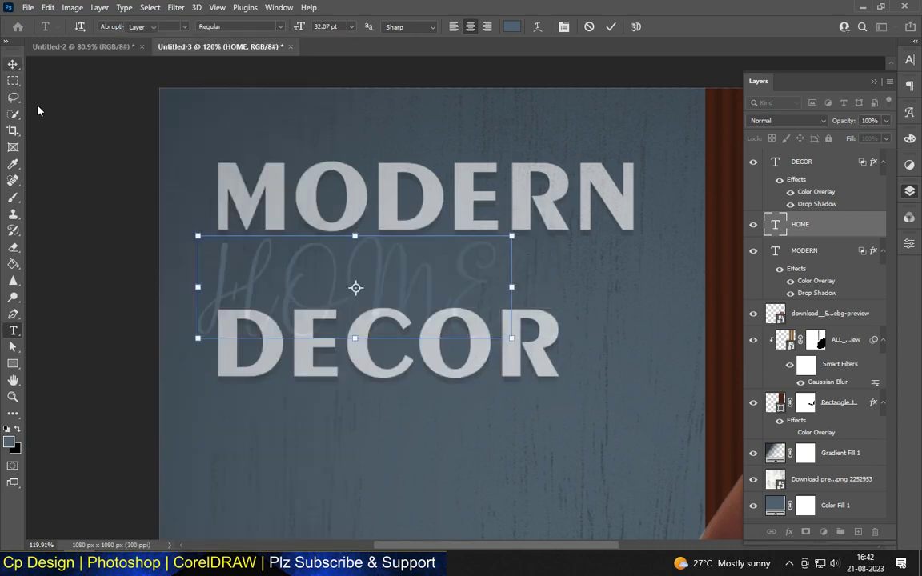
- Move the HOME layer to the top of the stack and between MODERN and DECOR
left_click_drag(814, 240, 808, 156)
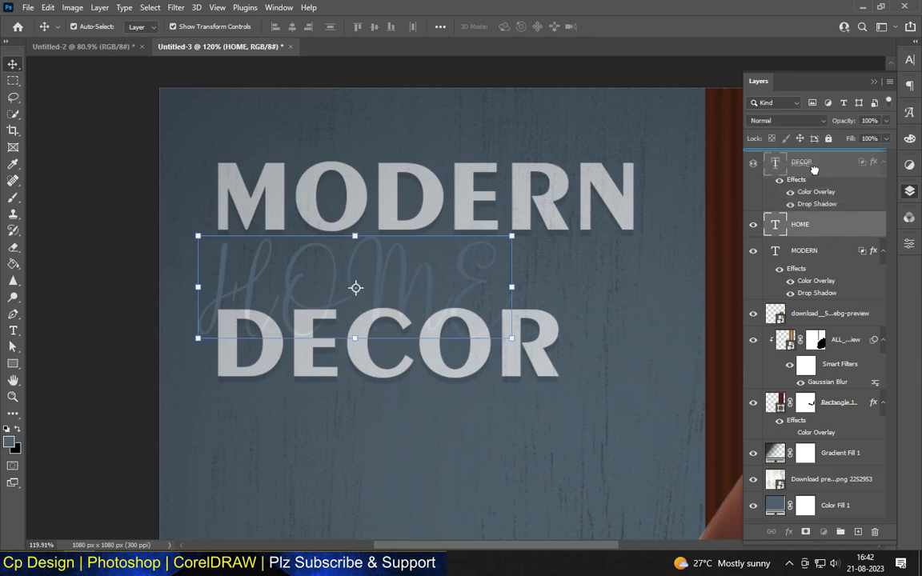
left_click_drag(380, 294, 365, 199)
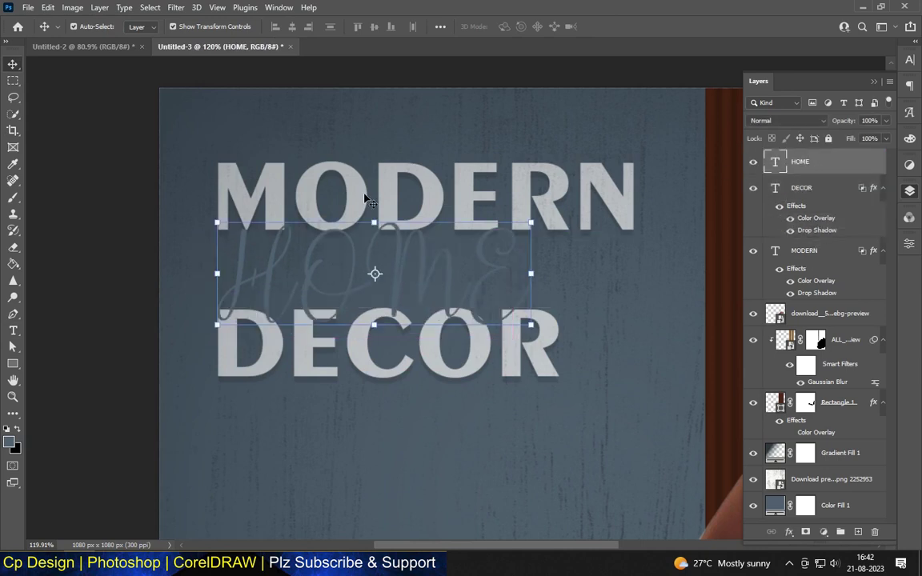
scroll(366, 199, "down", 3)
scroll(309, 181, "down", 2)
scroll(420, 176, "up", 3)
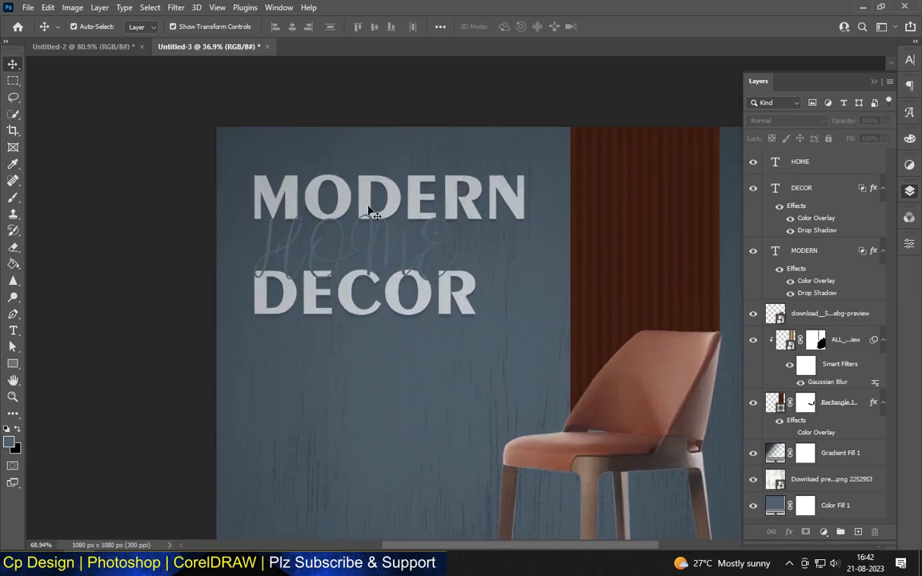
scroll(360, 224, "up", 3)
- Reselect all of HOME's letters with the Type tool, then commit the edit
left_click(305, 266)
scroll(336, 268, "down", 4)
scroll(355, 271, "up", 2)
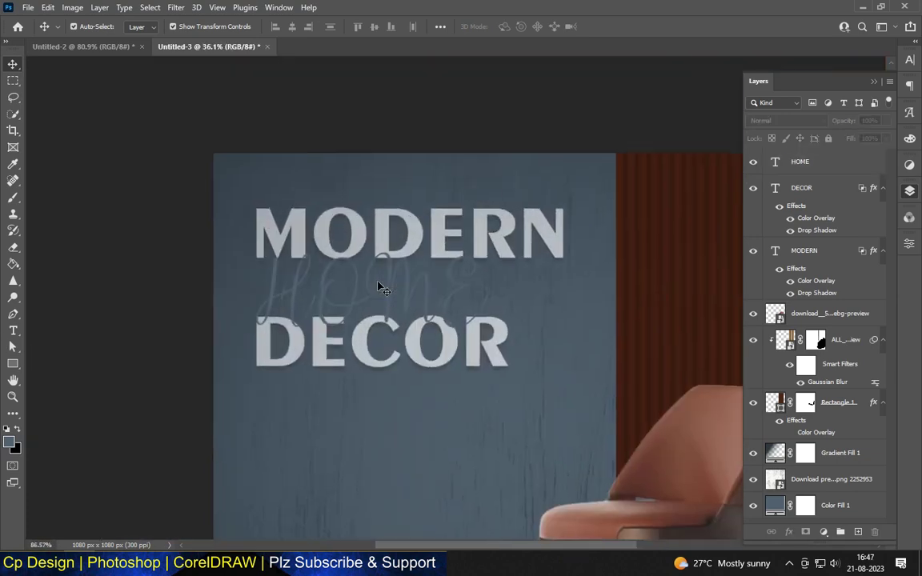
scroll(380, 257, "up", 2)
key("t")
left_click_drag(189, 264, 583, 274)
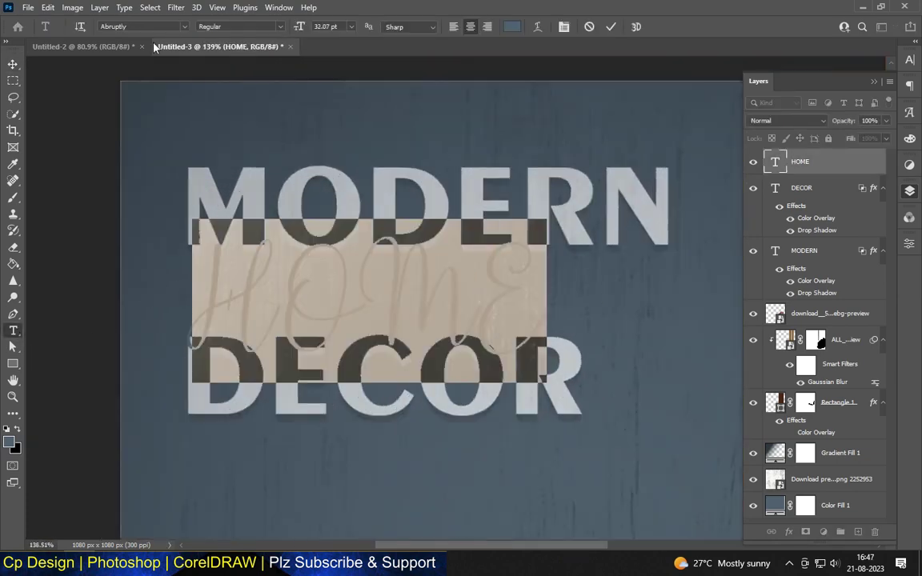
left_click(849, 172)
- In HOME's Layer Style, turn off Gradient Overlay and enable Color Overlay
double_click(849, 166)
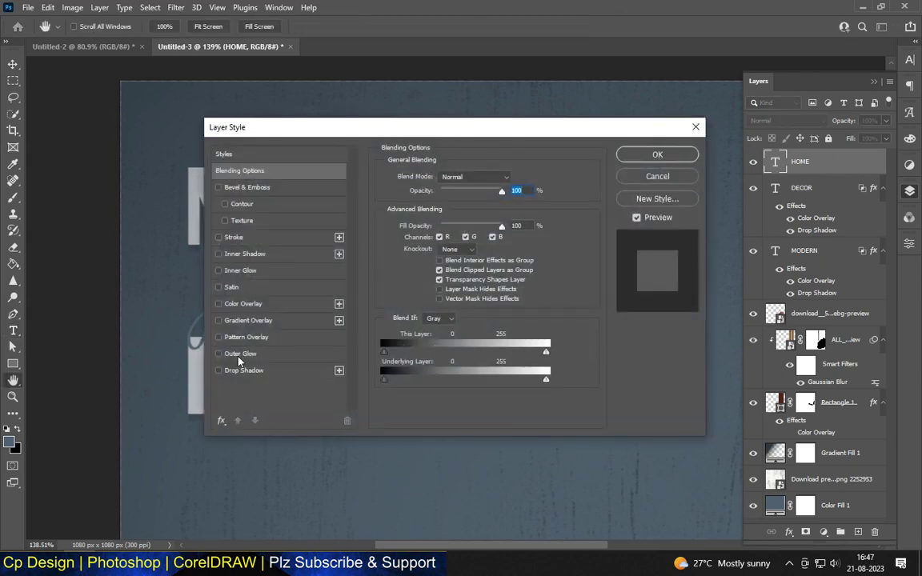
left_click(242, 321)
left_click_drag(255, 126, 462, 83)
left_click(426, 276)
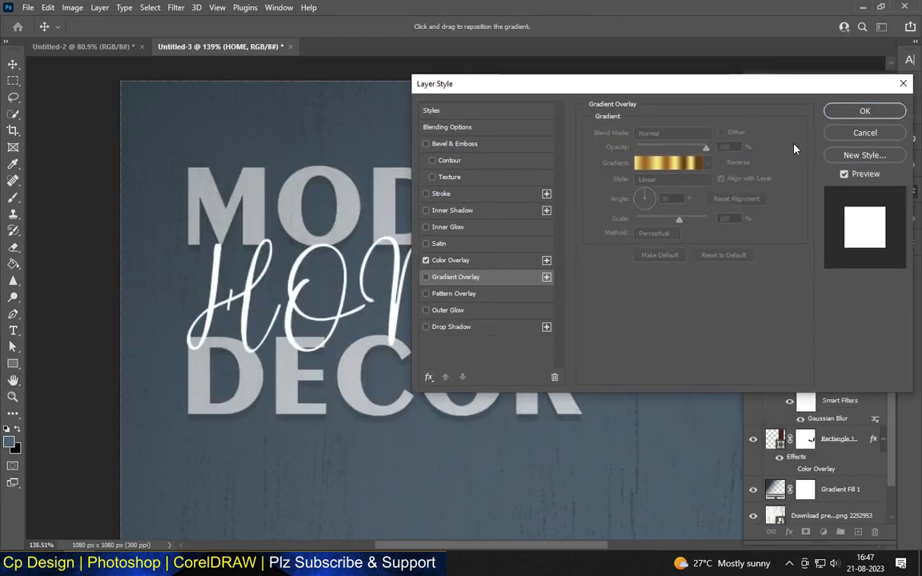
left_click(451, 260)
- Set HOME's overlay colour to a bright yellow-orange and hide selection highlights
left_click(720, 134)
left_click(541, 386)
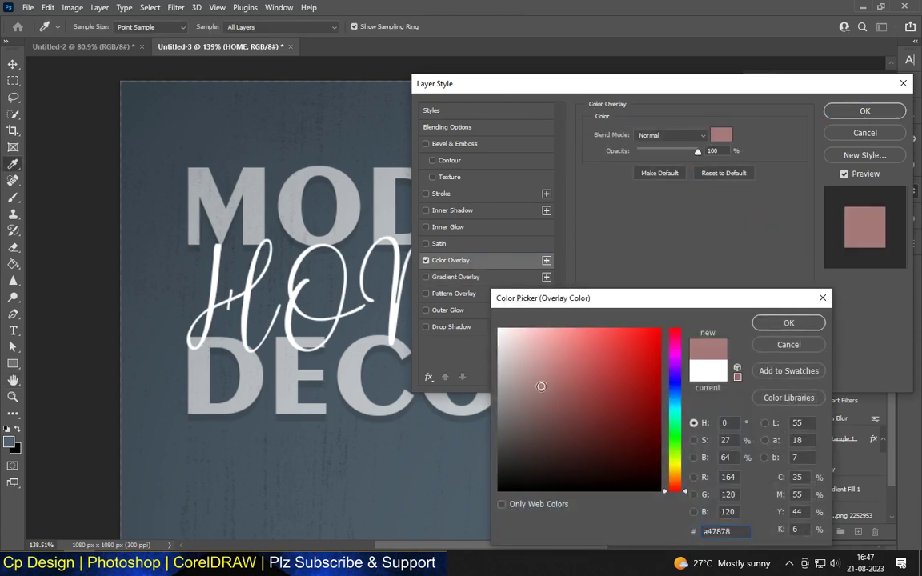
left_click(605, 434)
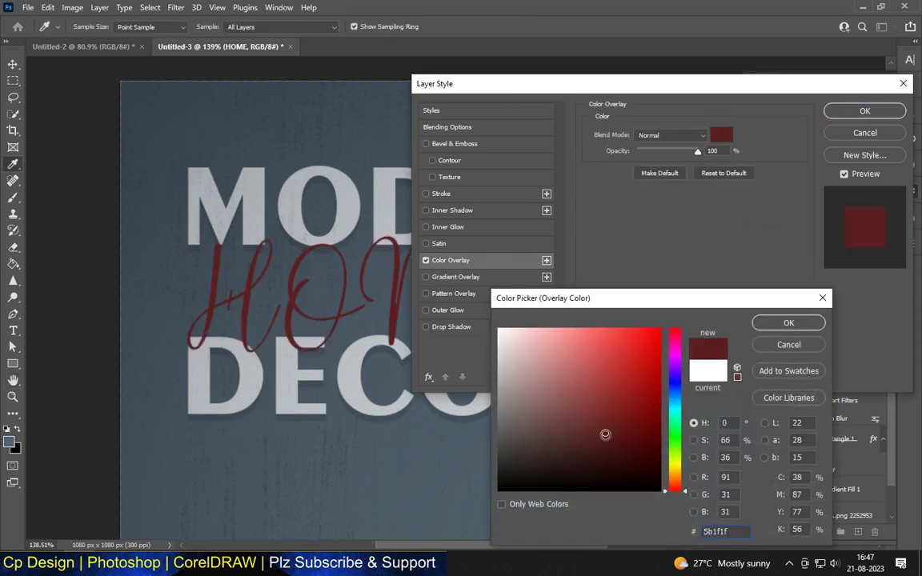
left_click_drag(676, 478, 675, 473)
left_click(609, 385)
left_click_drag(609, 385, 664, 324)
left_click(789, 323)
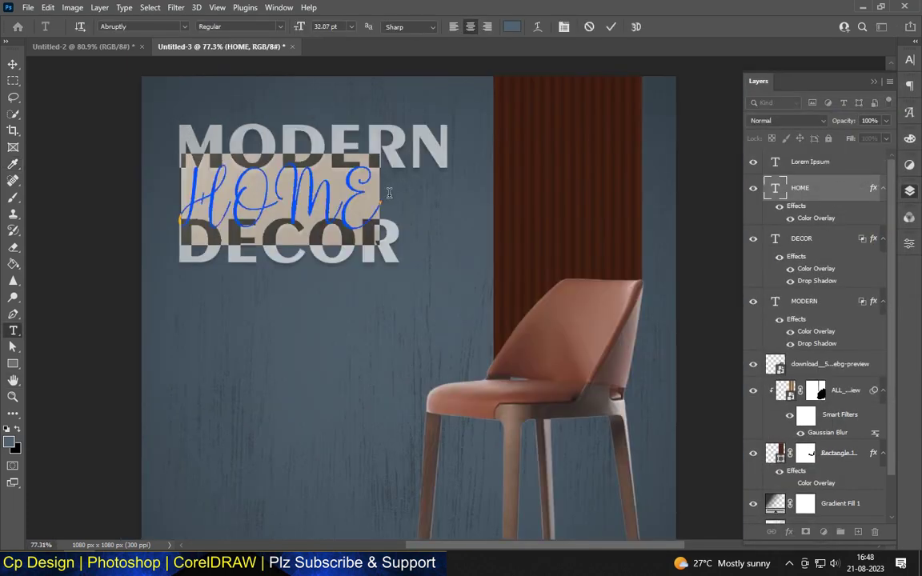
key("ctrl+h")
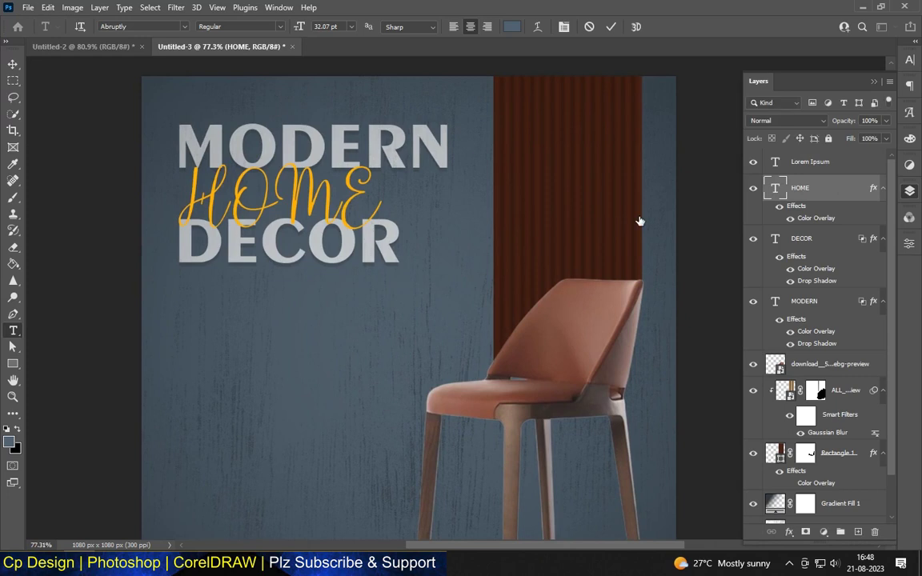
- Sample the chair's brown from the canvas as HOME's Color Overlay colour
double_click(836, 188)
left_click(450, 260)
left_click(721, 134)
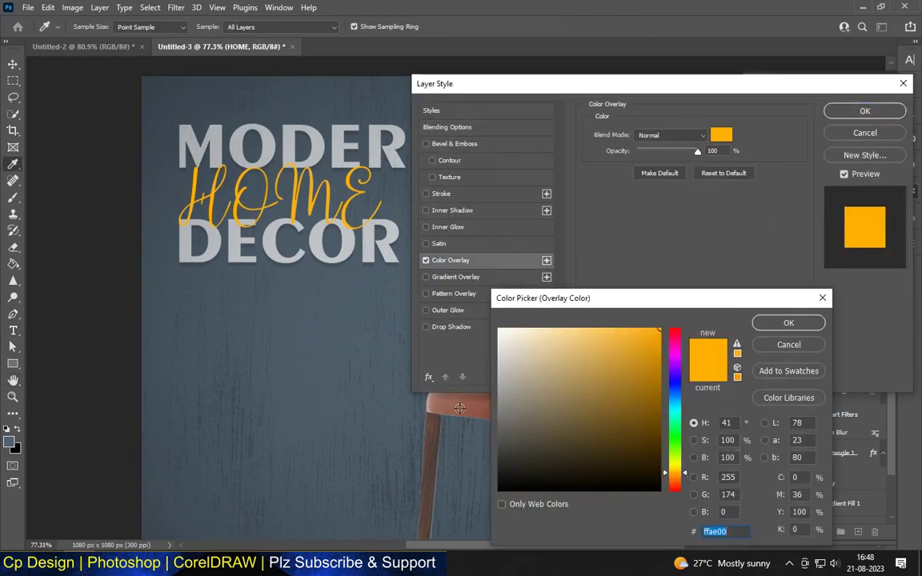
left_click(460, 408)
left_click(446, 404)
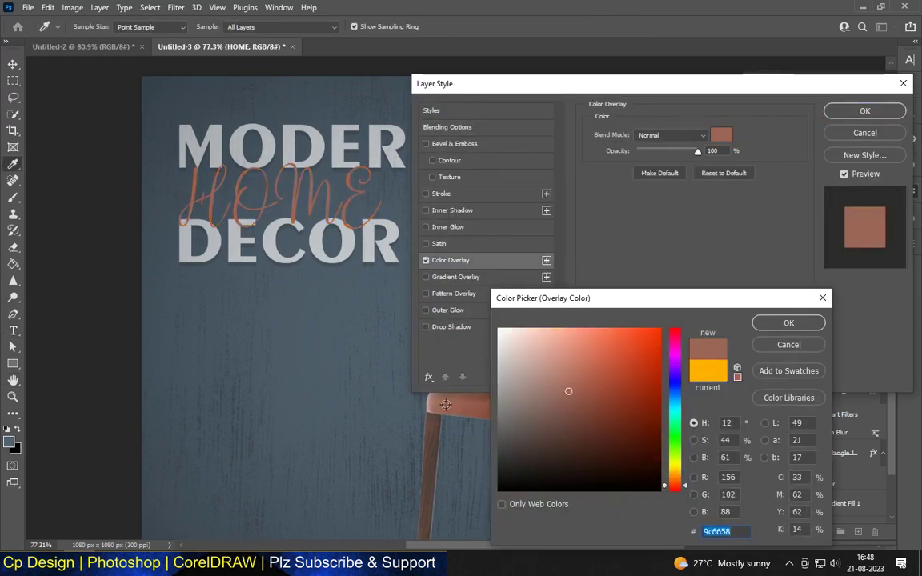
left_click(432, 408)
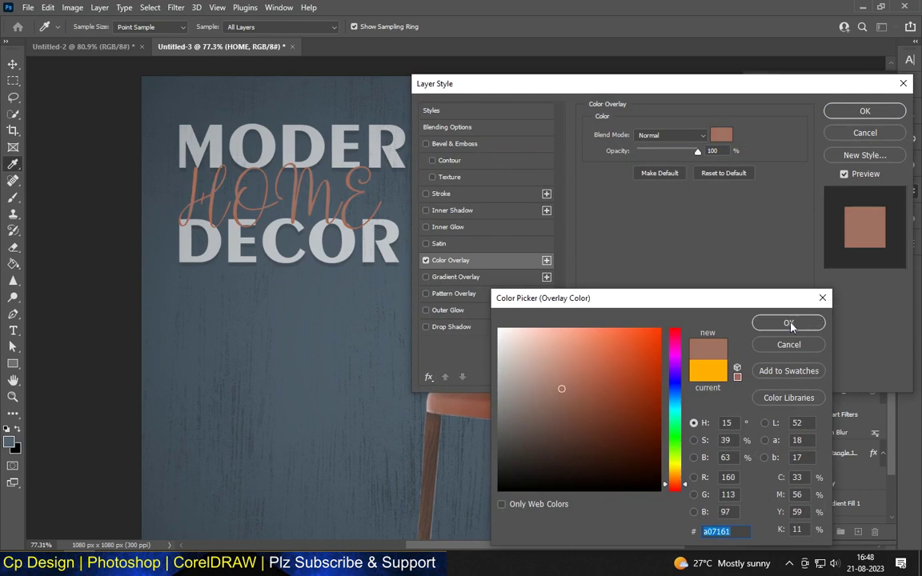
left_click(790, 325)
- Add a drop shadow to HOME with 70% opacity and 8 px size
left_click(450, 326)
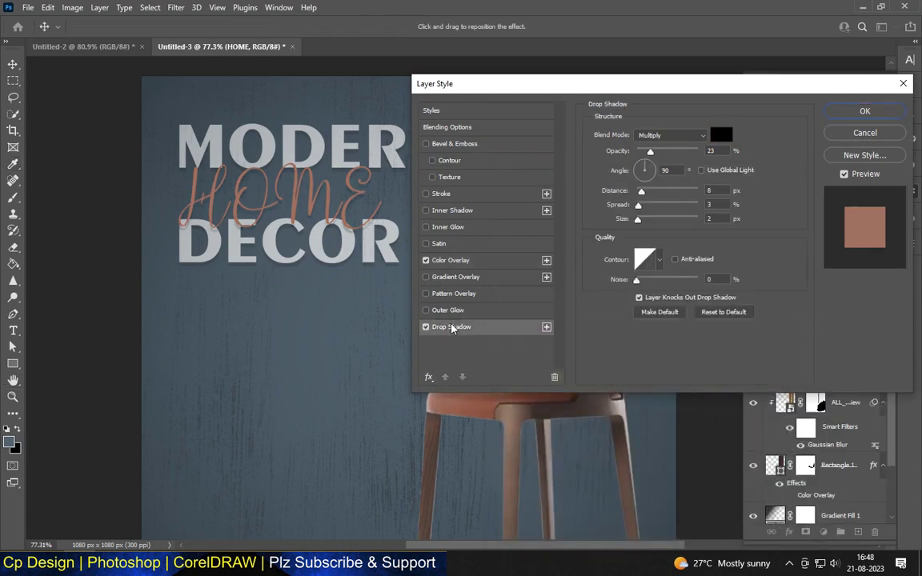
left_click_drag(650, 151, 660, 151)
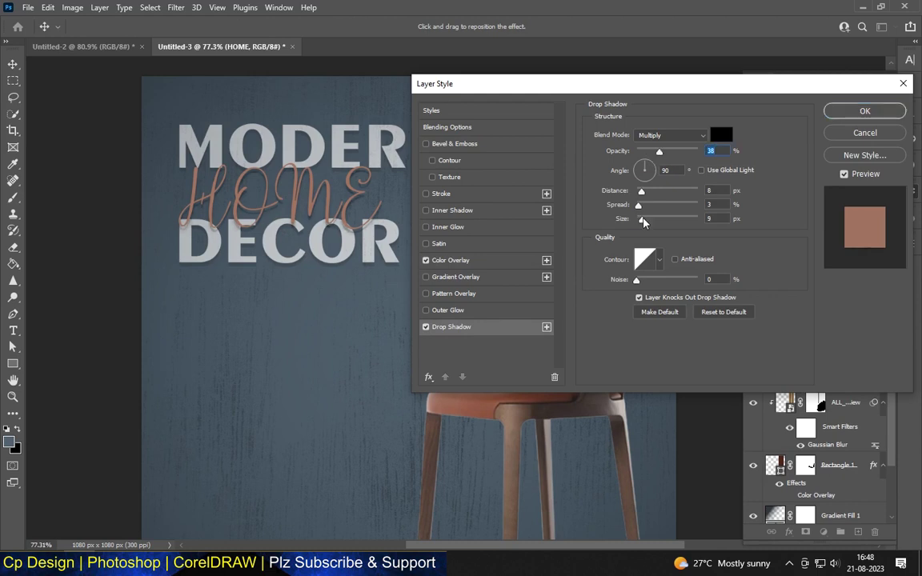
left_click_drag(661, 152, 665, 152)
left_click_drag(643, 219, 640, 219)
left_click_drag(664, 151, 680, 152)
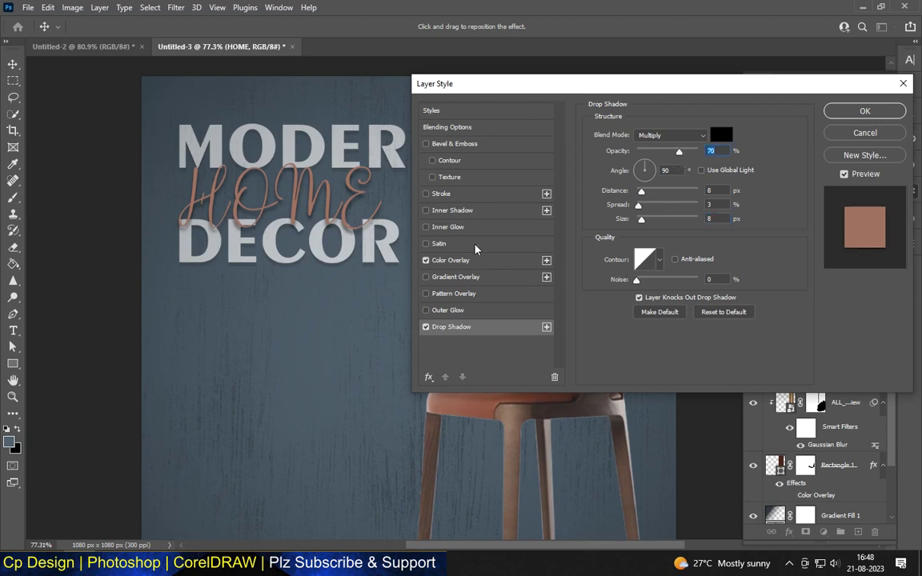
- Change HOME's overlay to the lighter c58b77 and apply the layer style
left_click(450, 260)
left_click(720, 135)
left_click(564, 369)
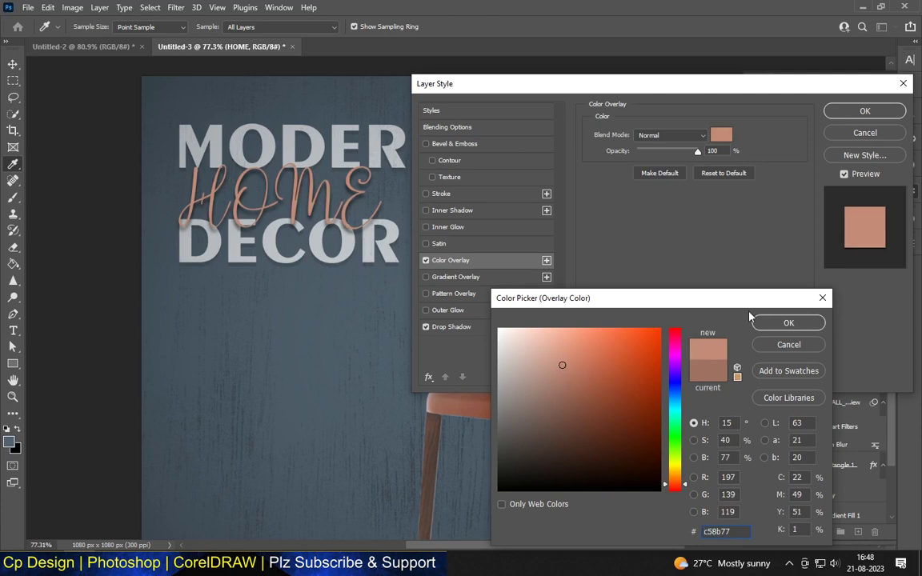
left_click(788, 322)
left_click(864, 111)
scroll(109, 208, "down", 3)
scroll(325, 256, "down", 1)
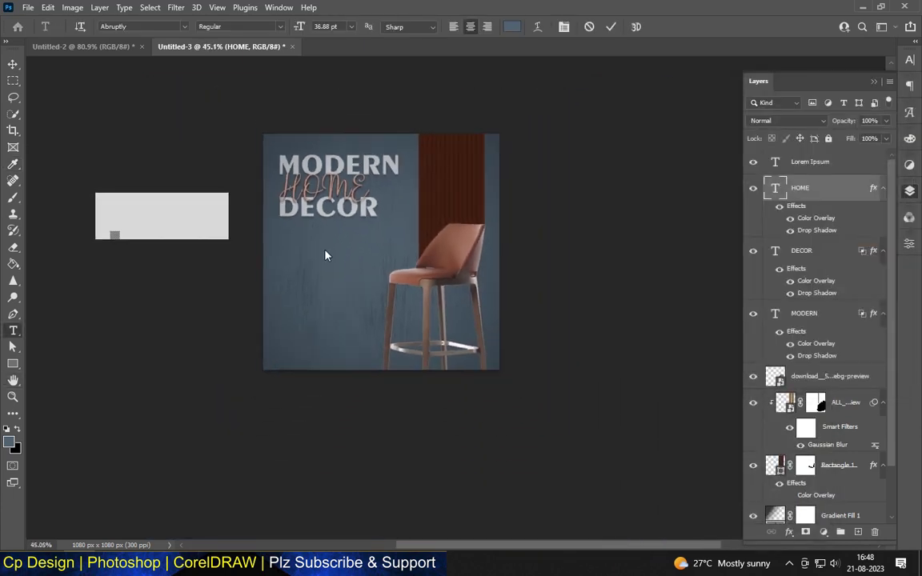
- Draw a rectangle shape below the DECOR title
scroll(324, 255, "down", 1)
key("v")
key("ctrl+0")
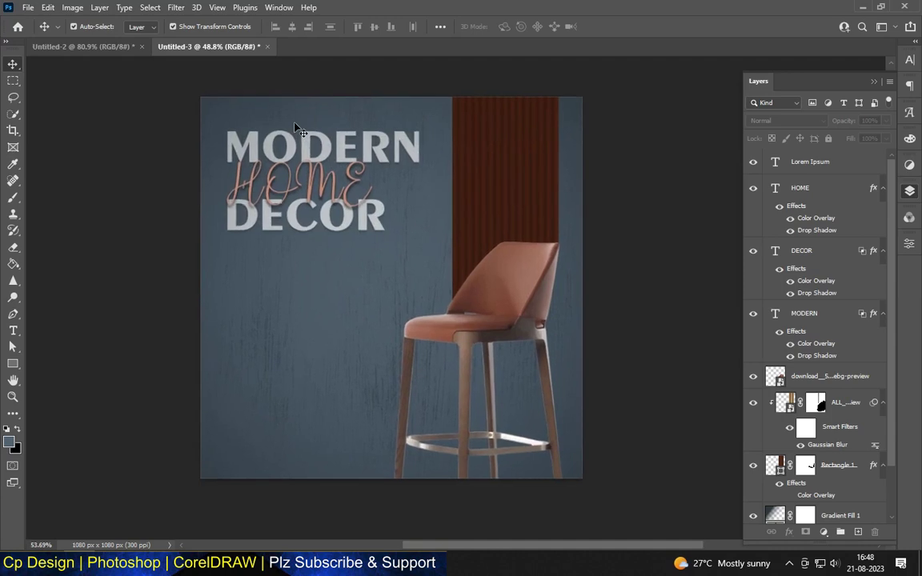
key("u")
left_click_drag(287, 263, 394, 334)
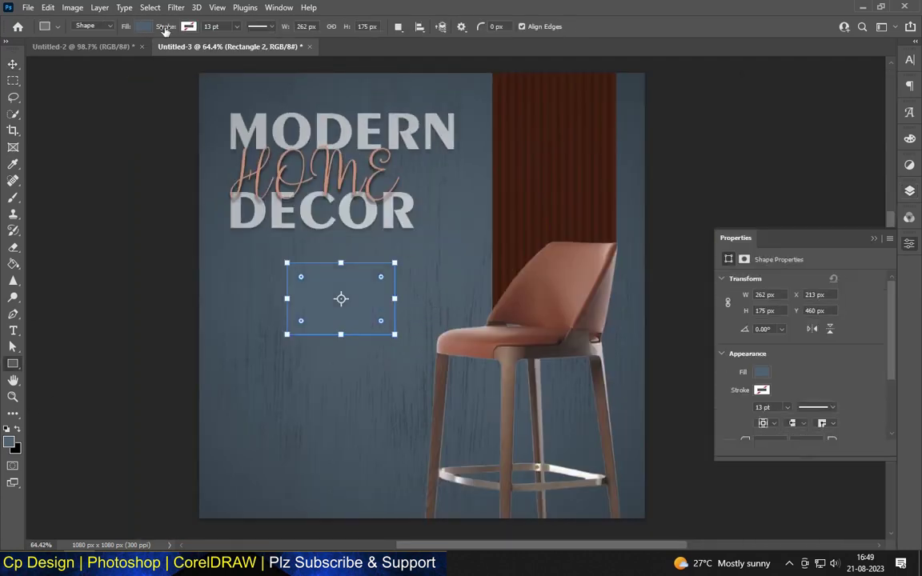
- Give the rectangle no fill, a white 1.5 pt stroke and slightly rounded corners
left_click(144, 26)
left_click(68, 51)
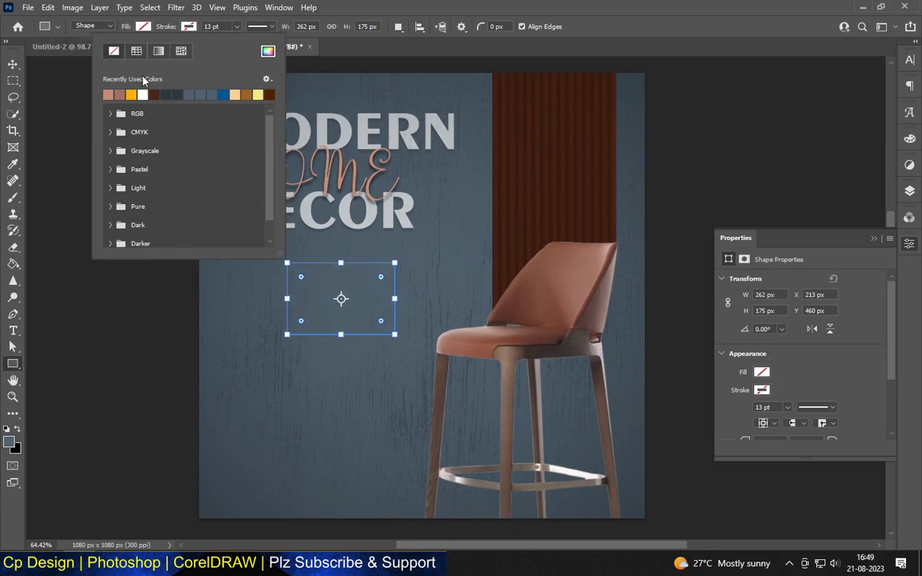
left_click(144, 93)
left_click(236, 27)
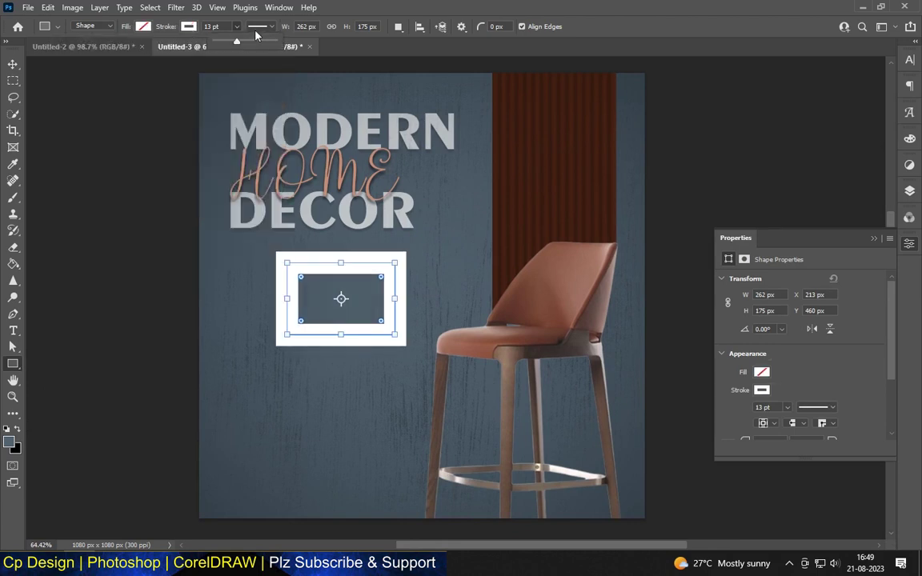
left_click_drag(240, 40, 227, 42)
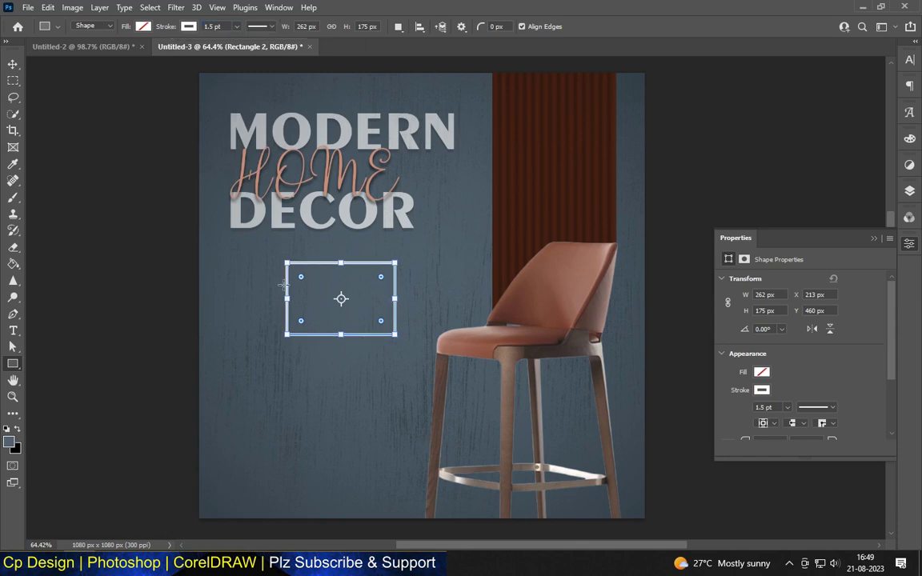
scroll(362, 280, "up", 5)
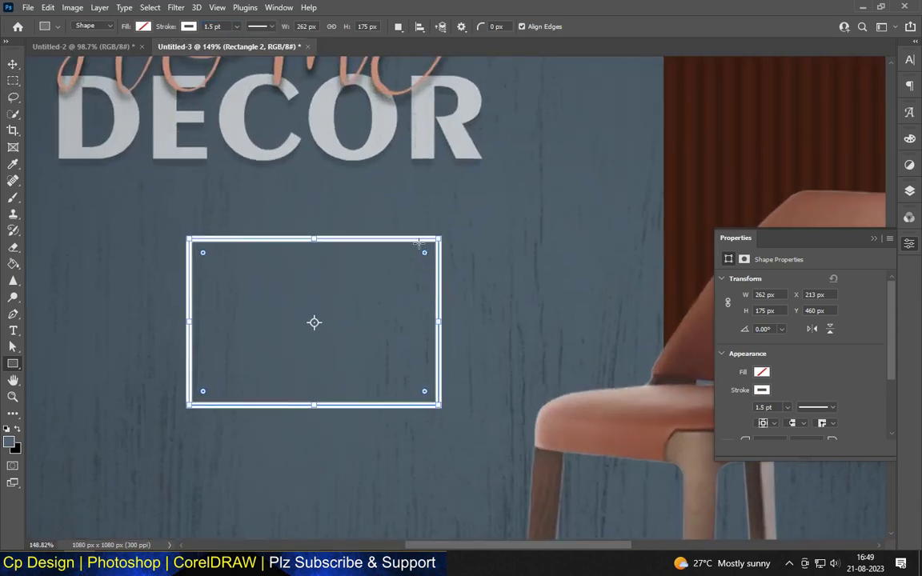
left_click_drag(422, 256, 426, 253)
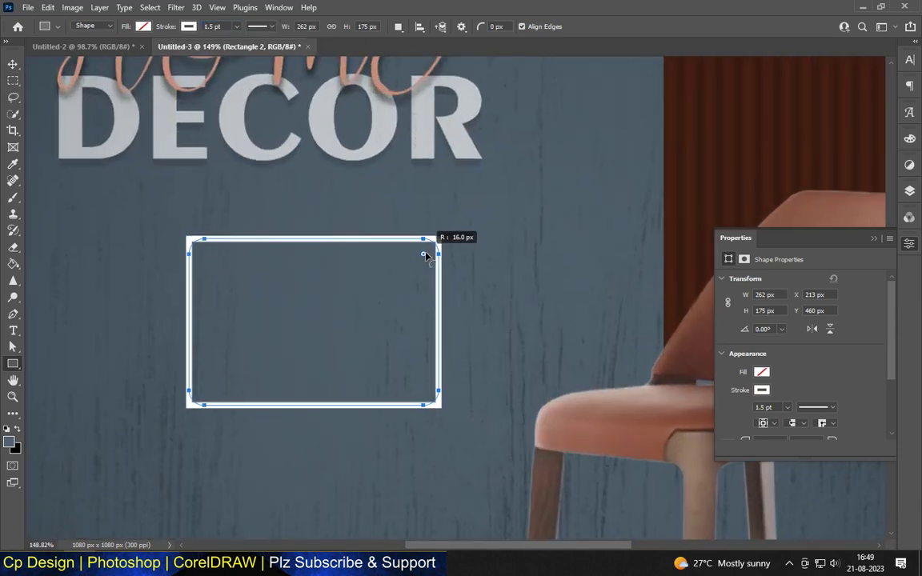
- Nudge the rounded frame slightly to the right
left_click(13, 64)
scroll(280, 217, "down", 3)
scroll(281, 217, "down", 1)
scroll(327, 194, "down", 1)
scroll(326, 194, "up", 2)
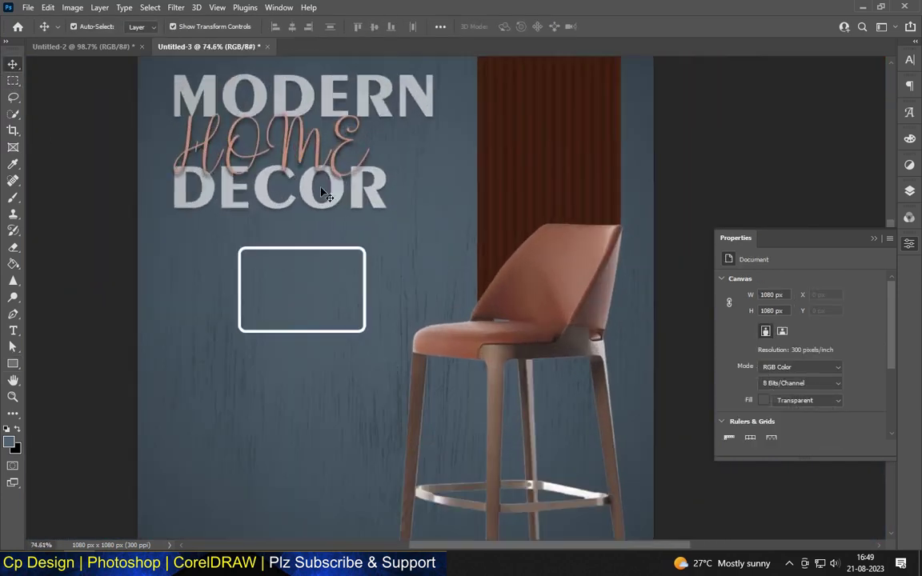
left_click_drag(366, 277, 372, 278)
scroll(375, 280, "down", 1)
scroll(319, 241, "down", 1)
key("t")
scroll(290, 272, "up", 4)
- Start a text layer inside the box set in Exotc350 Bd BT at 16 pt
left_click(290, 271)
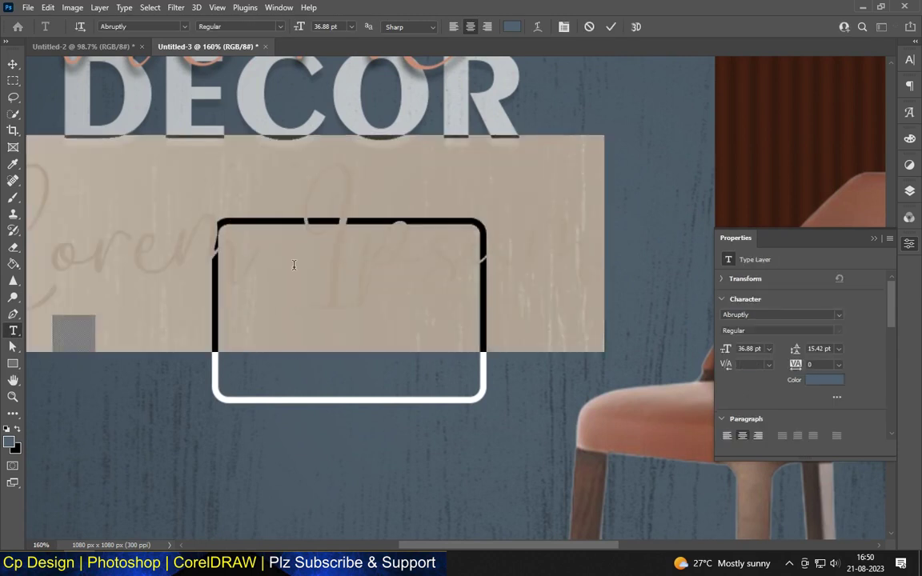
left_click(164, 24)
key("Down")
key("Return")
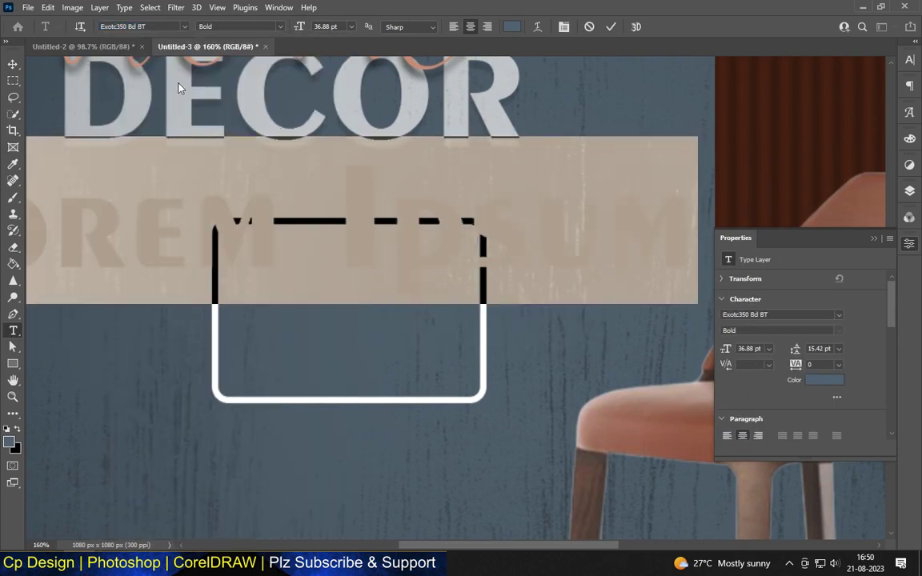
scroll(434, 217, "down", 3)
left_click(350, 27)
left_click(317, 108)
scroll(376, 205, "up", 3)
scroll(372, 208, "up", 2)
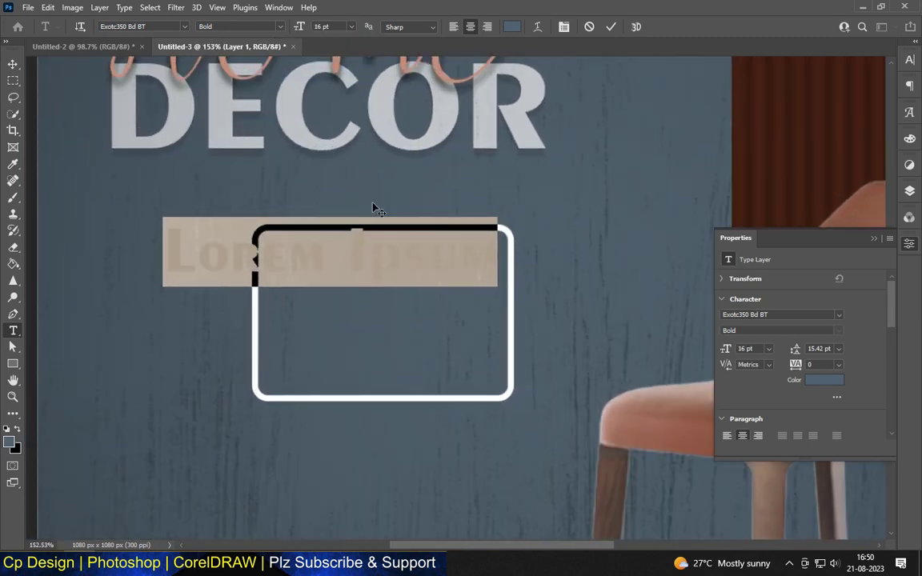
- Replace the placeholder with 'UP TO', position it in the box and scale it to about half
key("BackSpace")
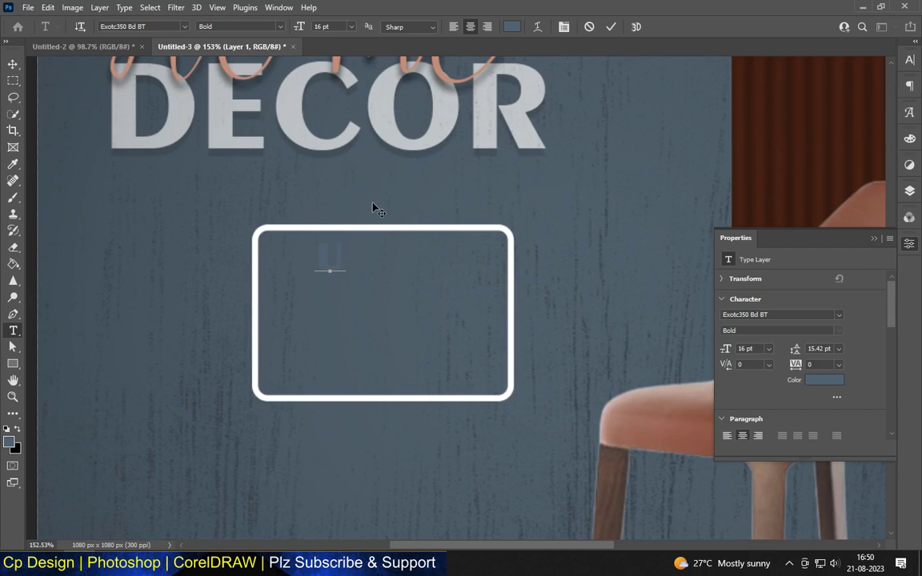
type("UP TO")
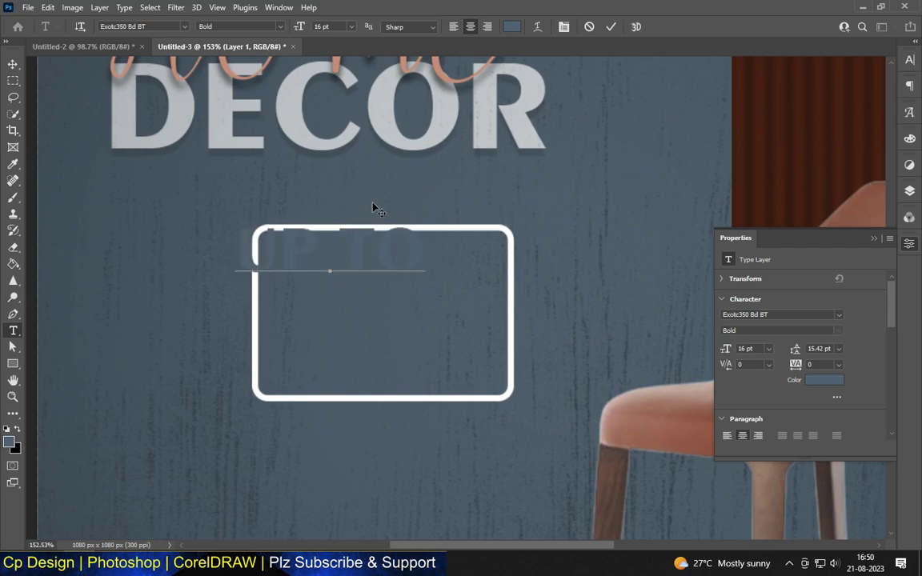
scroll(372, 242, "up", 3)
left_click_drag(342, 251, 380, 307)
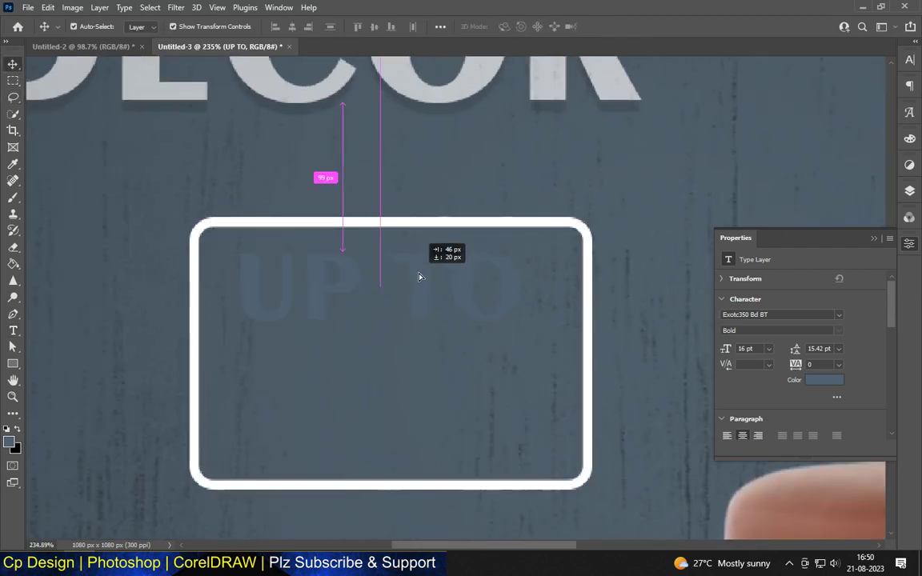
mouse_move(378, 228)
left_mouse_down()
mouse_move(379, 269)
mouse_move(411, 277)
left_mouse_up()
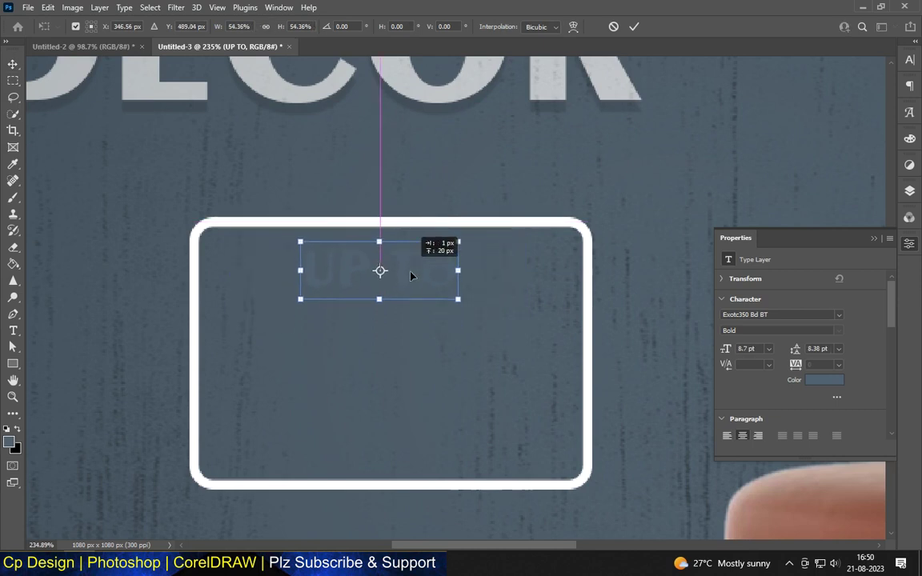
key("Return")
- Colour UP TO white (ffffff) and place a copy just below it
double_click(309, 273)
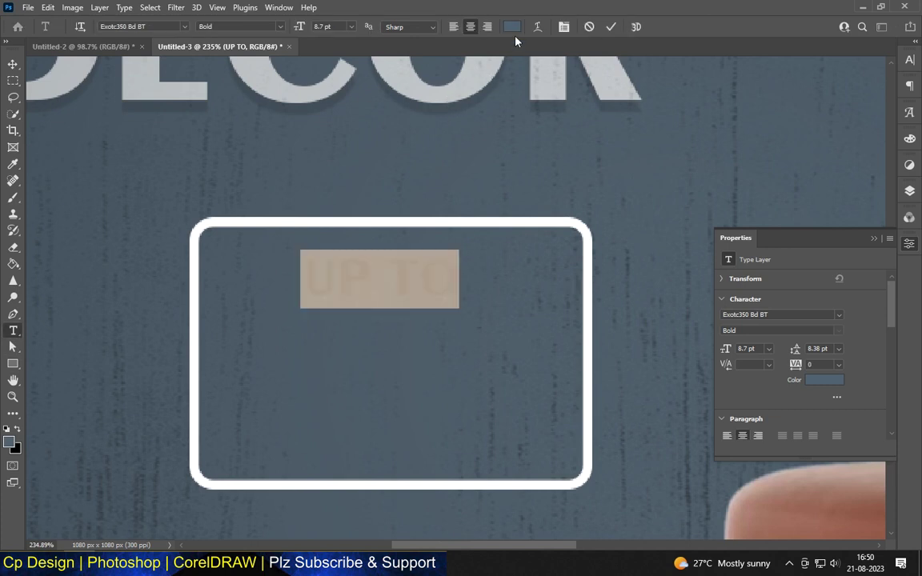
left_click(512, 26)
type("ffffff")
key("Return")
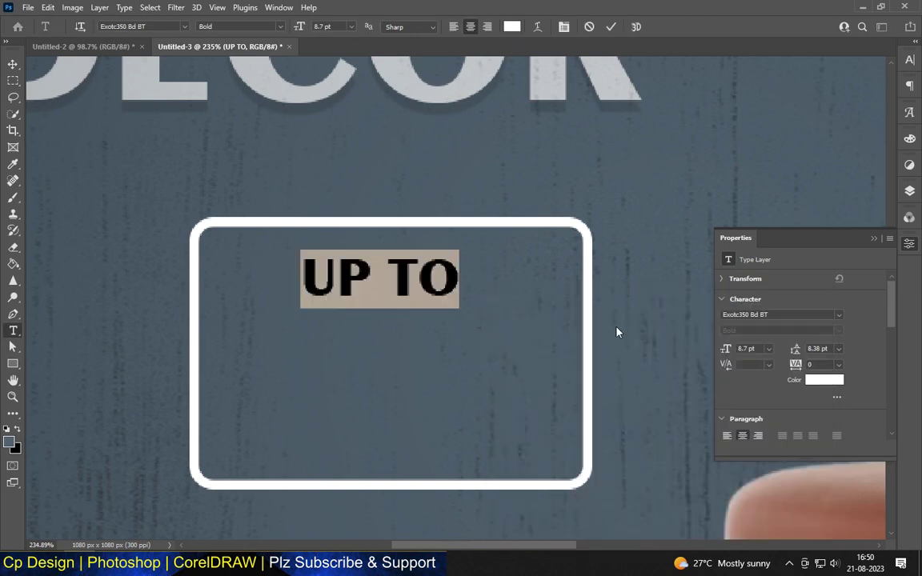
left_click(13, 64)
left_click_drag(377, 276, 376, 327)
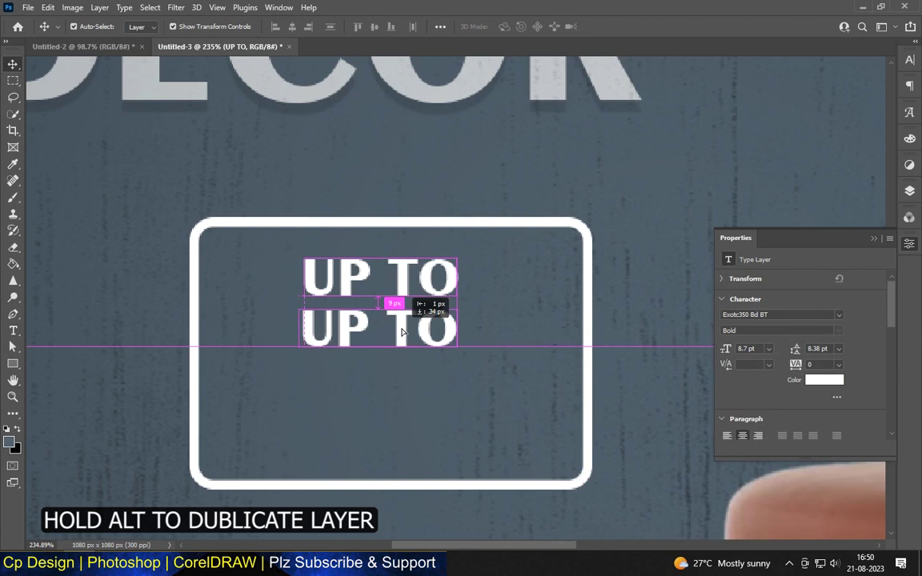
- Retype a copy of the UP TO text as '50' and enlarge it about 2.5 times
left_click(13, 331)
double_click(305, 323)
type("50")
key("ctrl+Return")
key("v")
key("ctrl+t")
left_click_drag(349, 356, 350, 365)
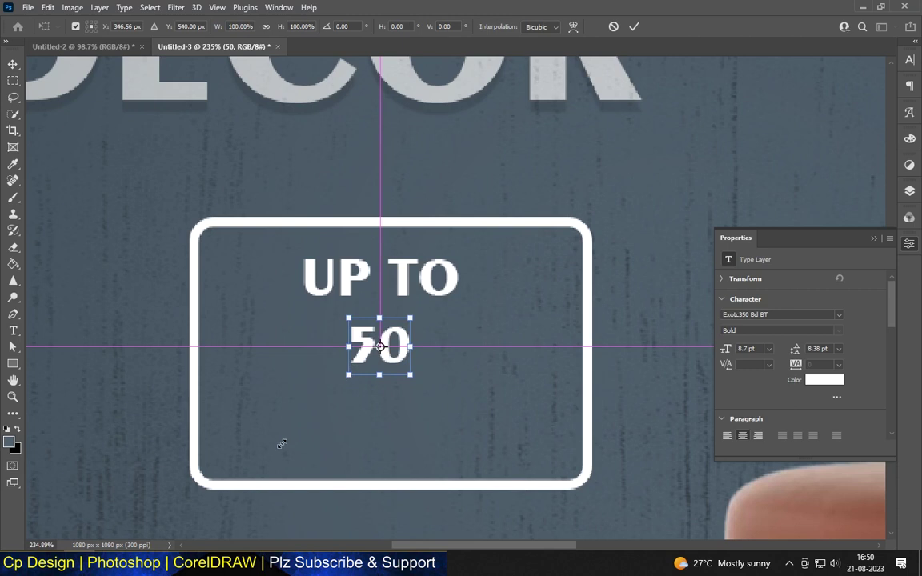
left_click_drag(282, 444, 251, 464)
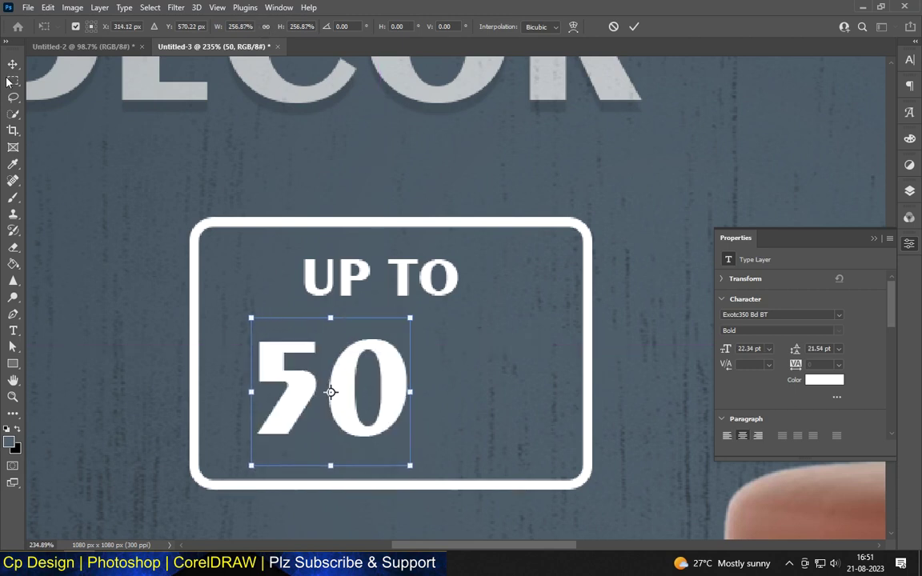
key("Return")
- Scale the 50 up further and align it directly under UP TO in the badge
left_click_drag(312, 336, 356, 294)
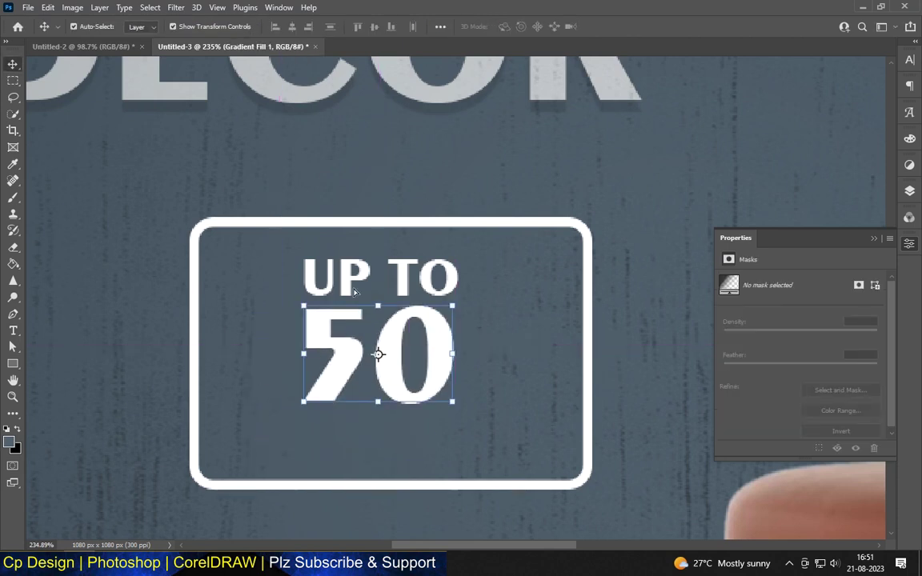
scroll(356, 292, "down", 2)
left_click(376, 350)
key("ctrl+t")
left_click_drag(443, 391, 458, 437)
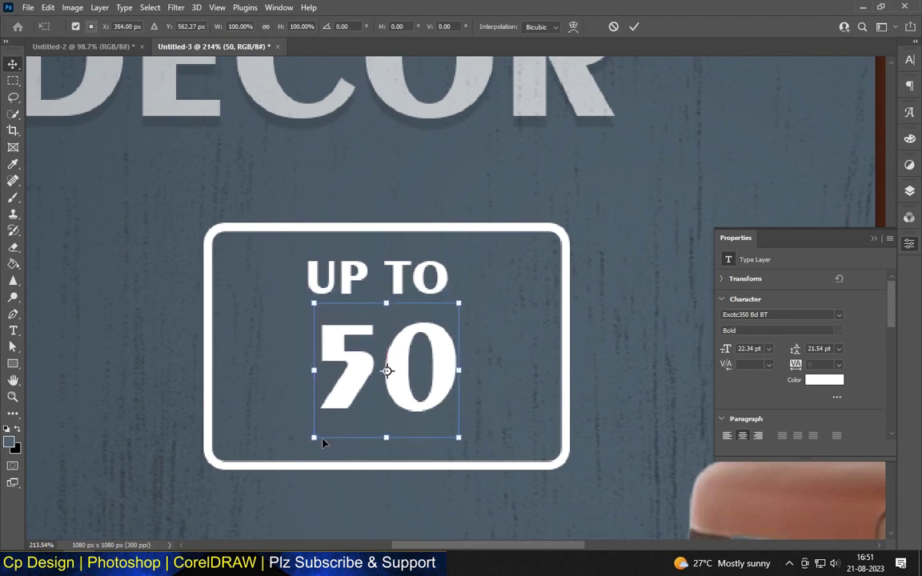
left_click_drag(285, 459, 273, 458)
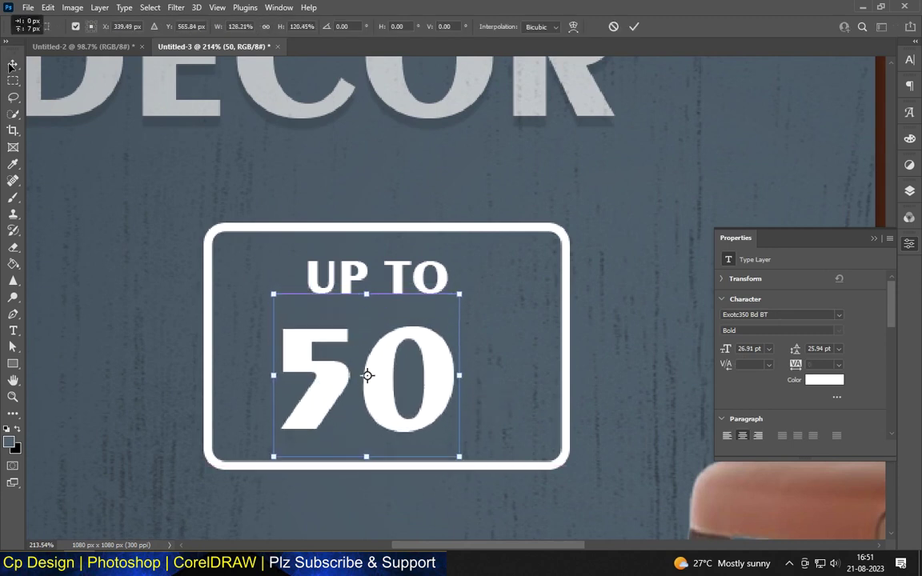
key("Return")
scroll(329, 370, "up", 1)
left_click_drag(338, 366, 416, 339)
scroll(200, 204, "down", 2)
scroll(459, 306, "up", 2)
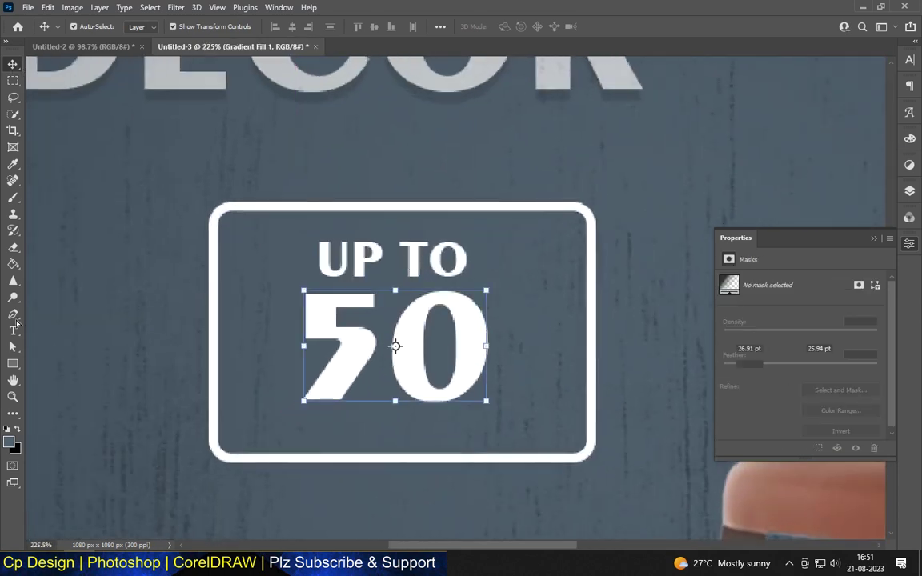
key("t")
double_click(515, 312)
- Add a % sign and place it beside the 50
type("%")
key("ctrl+Return")
key("v")
left_click_drag(505, 311, 519, 353)
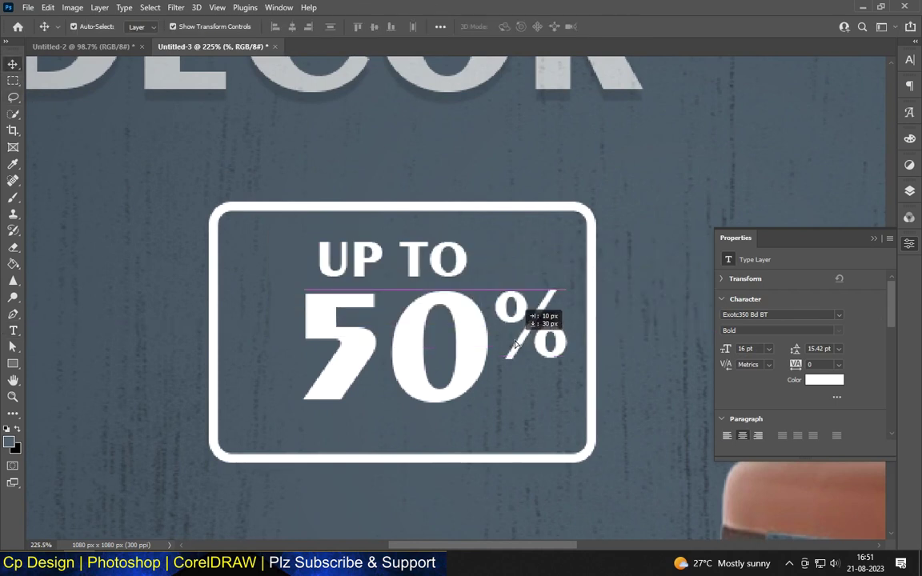
- Duplicate the UP TO text, retype it as 'OFF', and set it under the %
left_click_drag(453, 257, 608, 383)
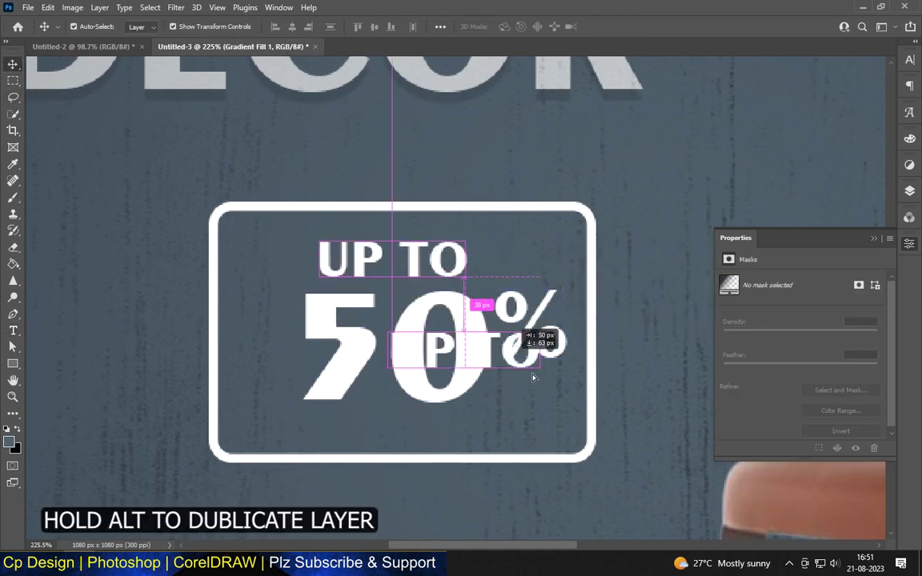
key("t")
left_click(546, 398, "ctrl")
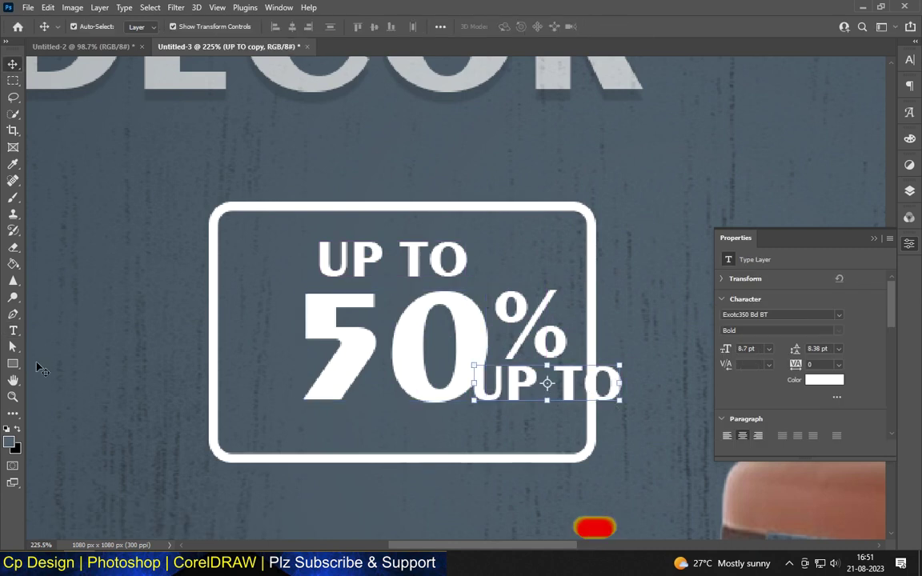
left_click(391, 344, "ctrl")
left_click_drag(613, 382, 373, 407)
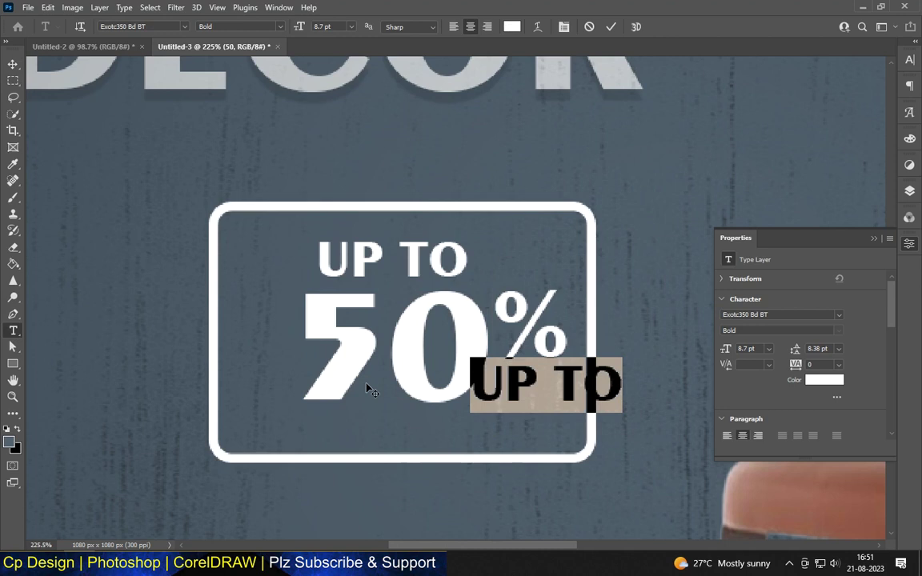
type("OFF")
key("ctrl+Return")
key("v")
left_click(94, 168)
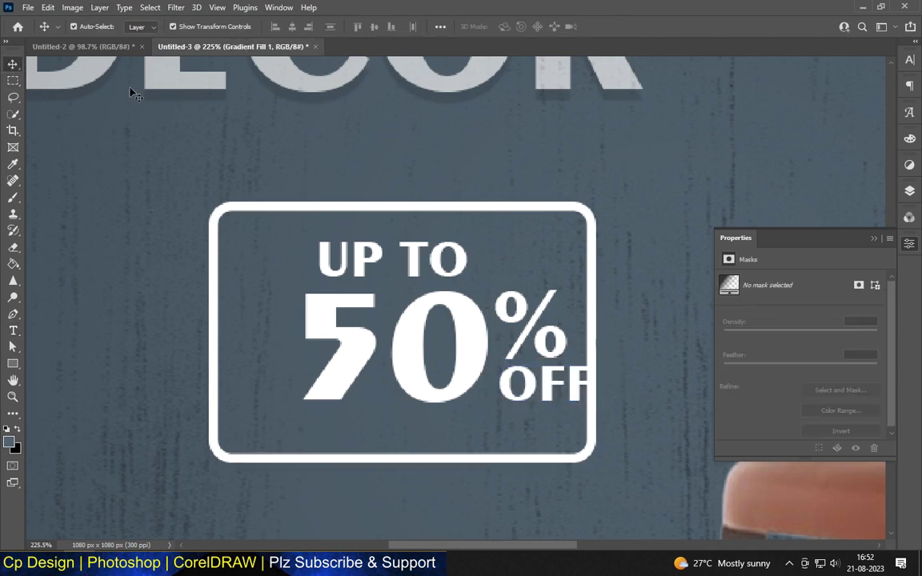
left_click_drag(506, 398, 492, 397)
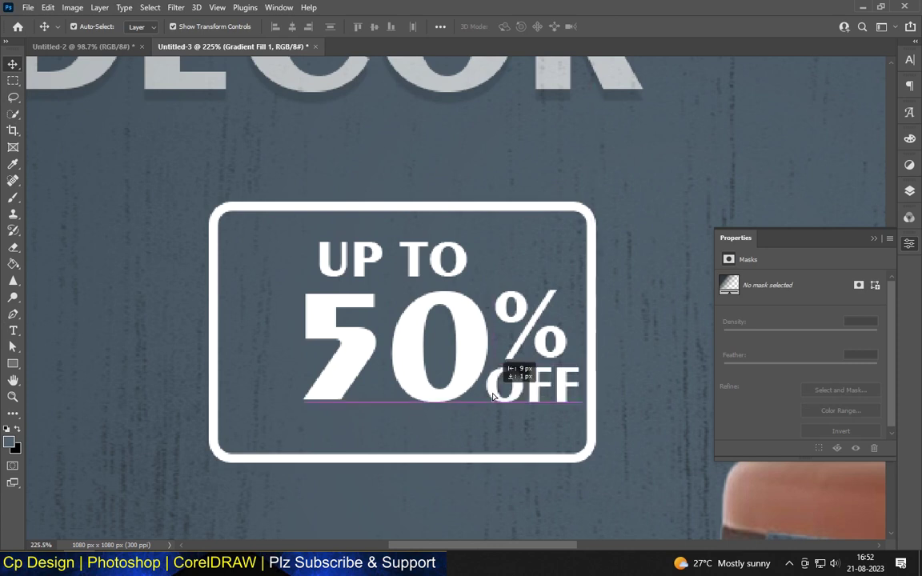
- Shift the 50, % and OFF left together and scale the group up to fill the badge
scroll(483, 302, "down", 2)
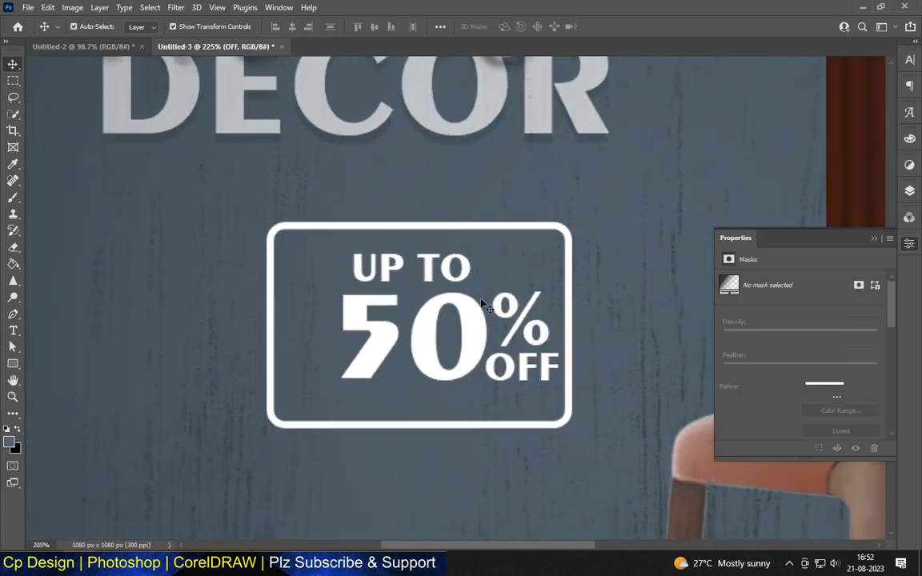
left_click(411, 333)
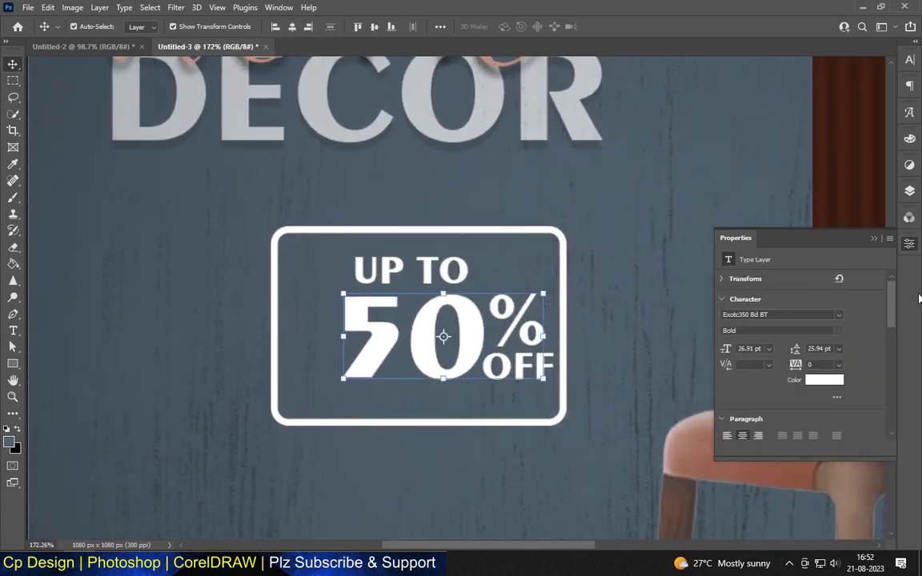
left_click(833, 280)
left_click(520, 366)
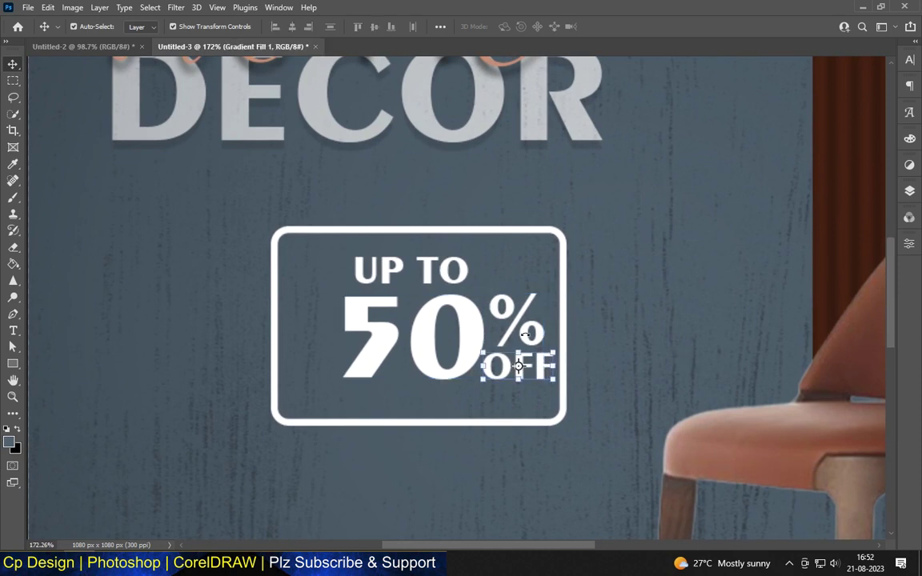
left_click(428, 350, "shift")
left_click_drag(425, 348, 400, 344)
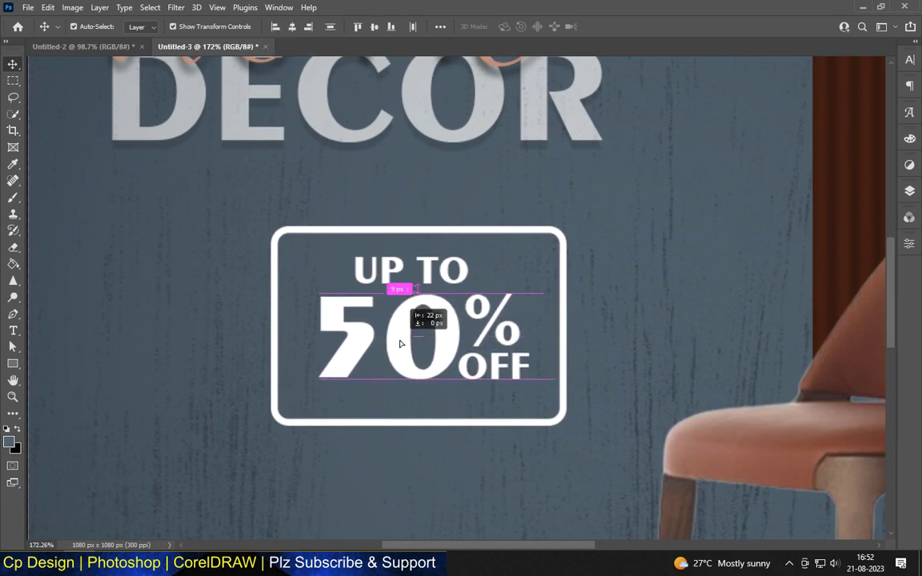
key("ctrl+t")
left_click_drag(319, 378, 296, 389)
left_click_drag(527, 294, 542, 287)
key("Return")
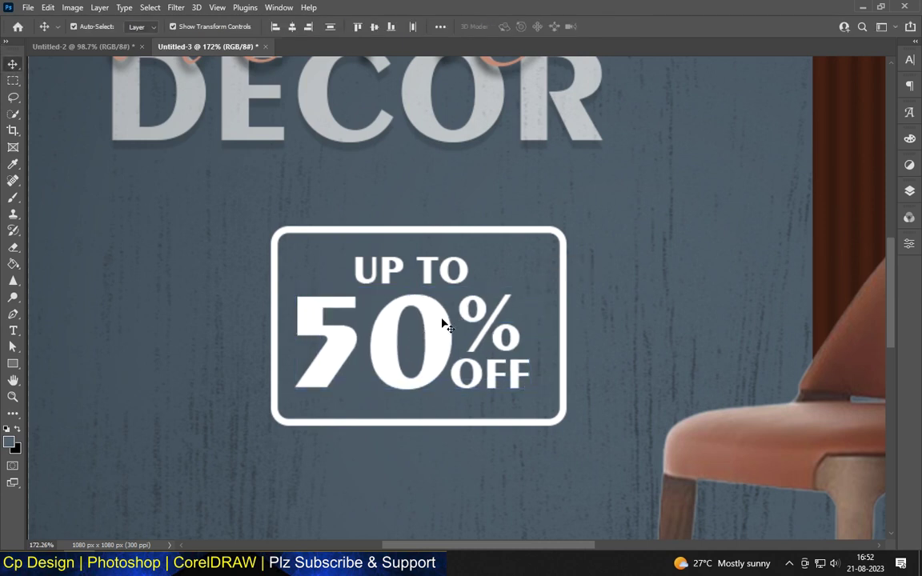
left_click(398, 342)
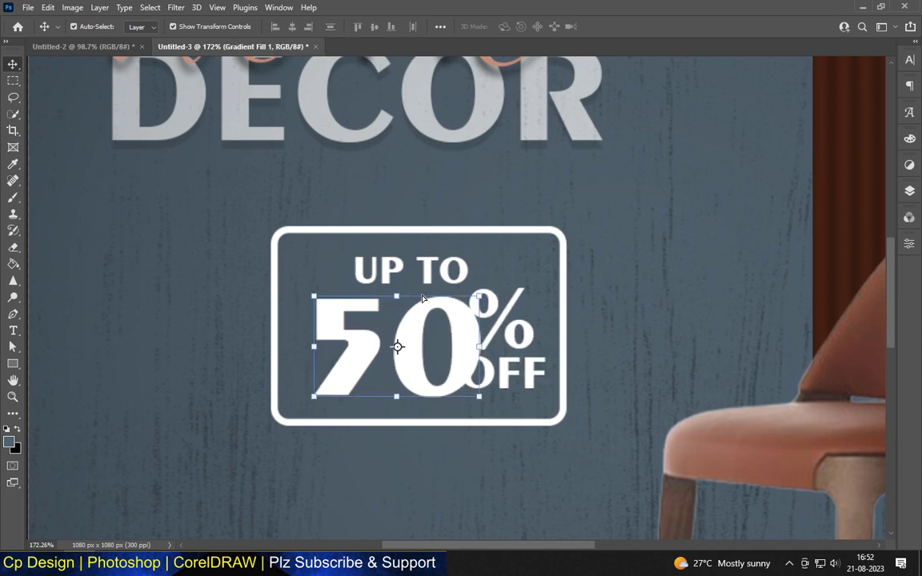
scroll(400, 336, "down", 3)
scroll(416, 265, "up", 5)
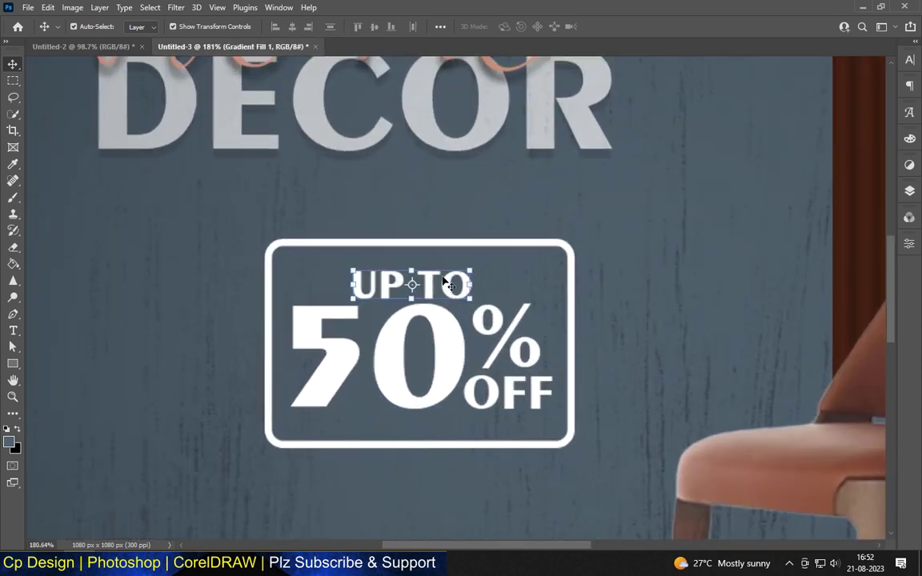
- Raise the UP TO letter tracking from 0 to 50, then to 100
scroll(437, 284, "up", 2)
left_click(908, 243)
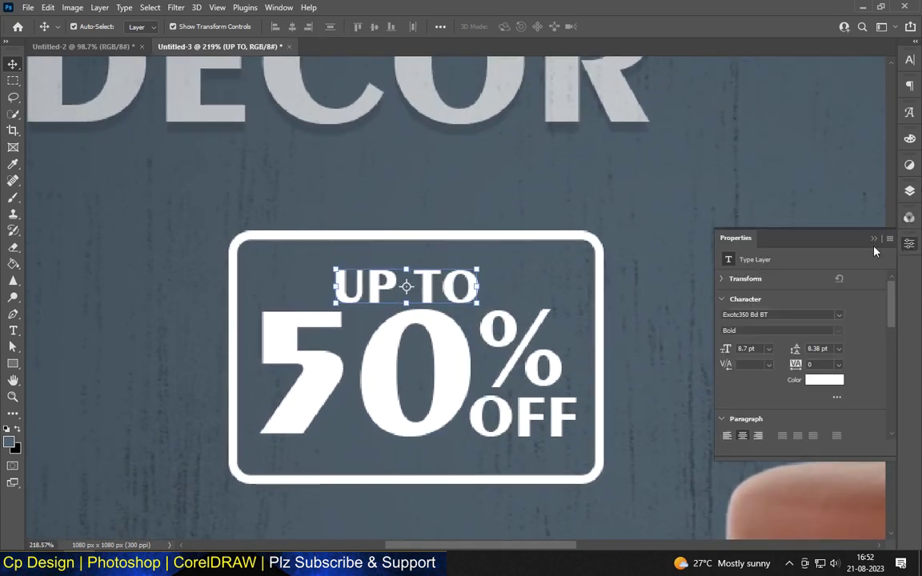
left_click(838, 367)
left_click(836, 489)
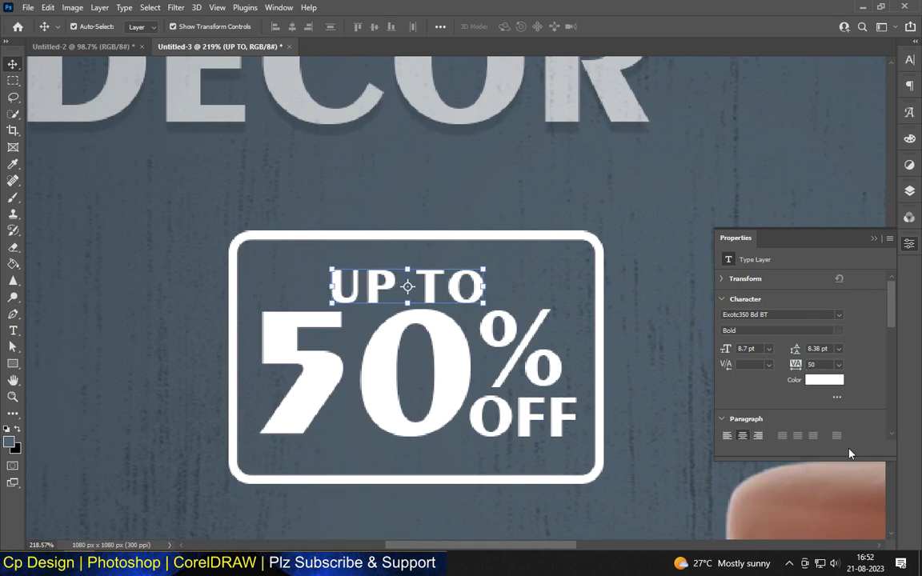
left_click(839, 364)
left_click(836, 503)
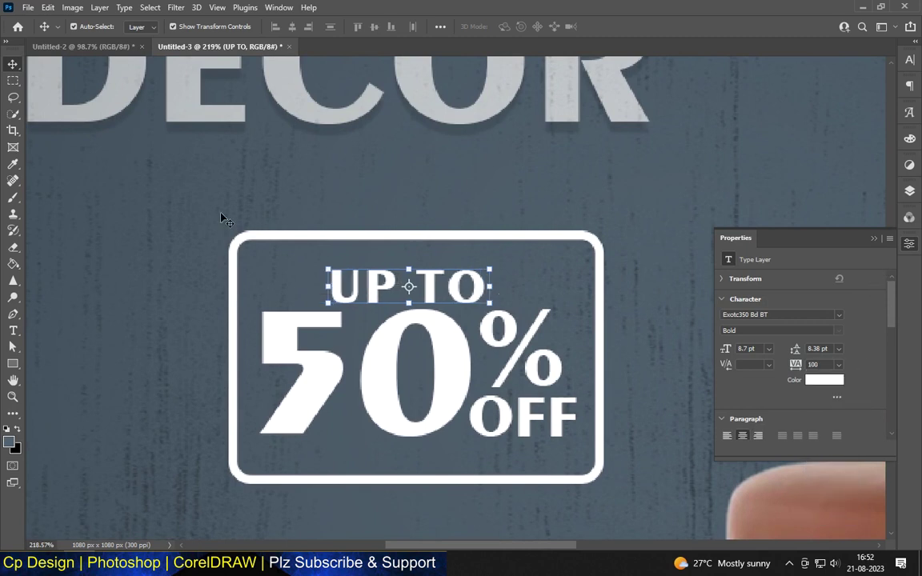
left_click(374, 171)
scroll(374, 171, "down", 3)
scroll(431, 202, "up", 2)
left_click(329, 323)
double_click(407, 330)
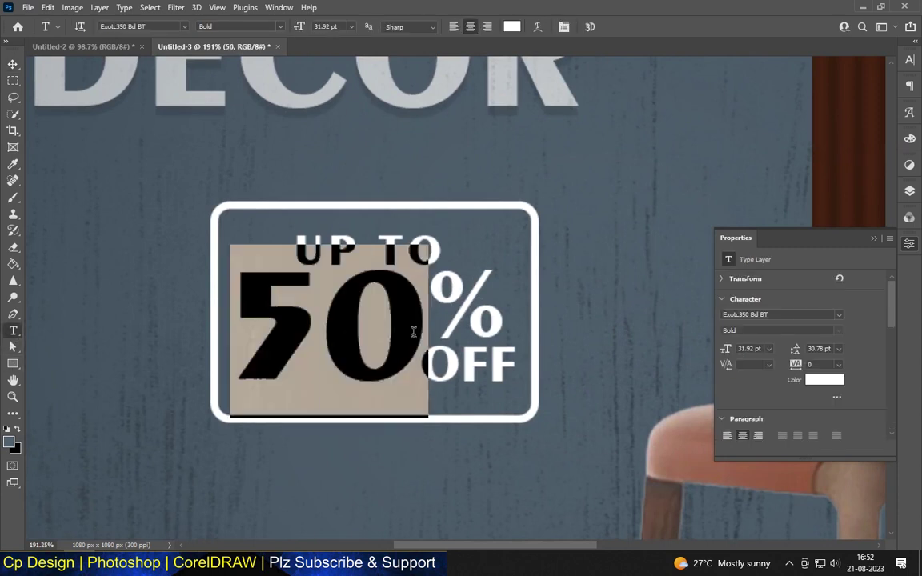
- Colour the 50 text bright yellow (#ffde00)
left_click(511, 28)
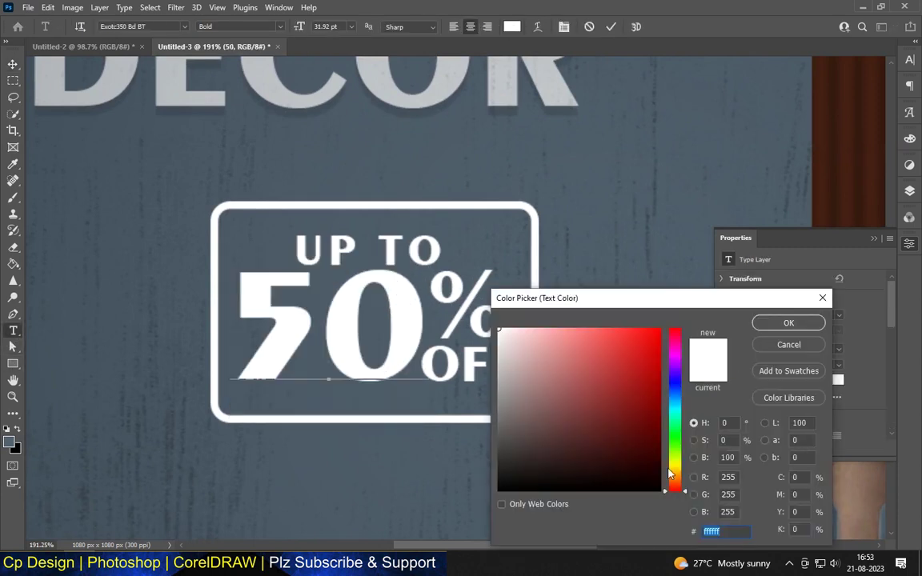
left_click(674, 472)
left_click(660, 328)
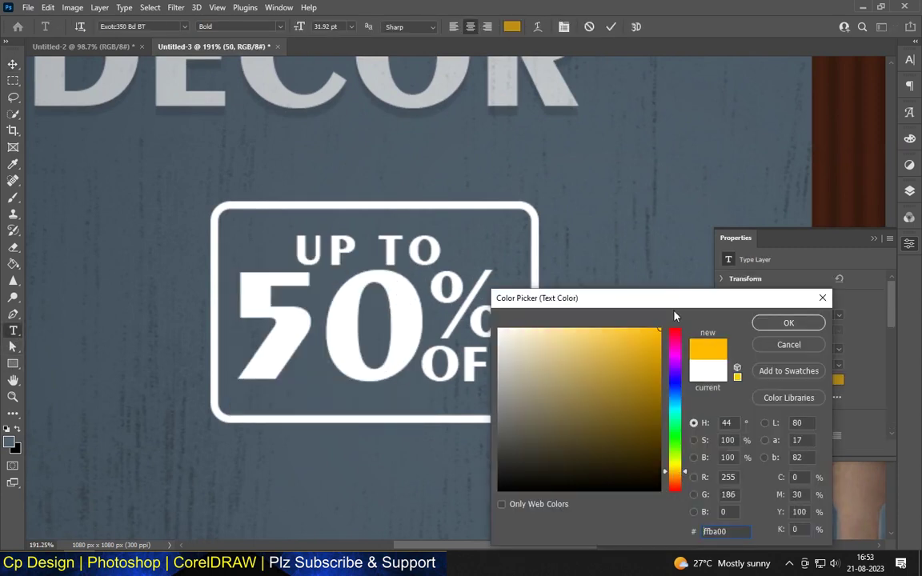
left_click(674, 467)
left_click(786, 323)
left_click(462, 298)
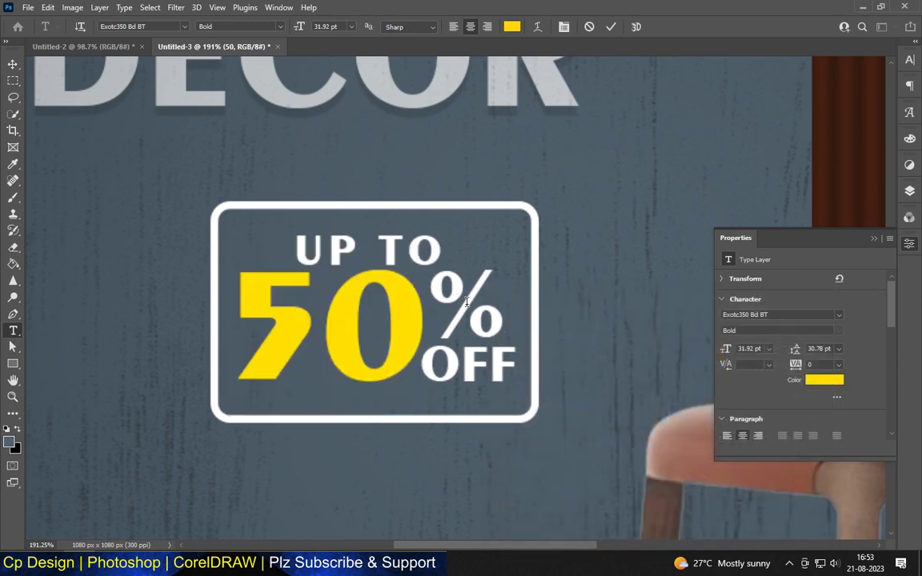
- Give the % sign the same yellow, sampled from the 50
left_click(13, 64)
left_click(462, 319)
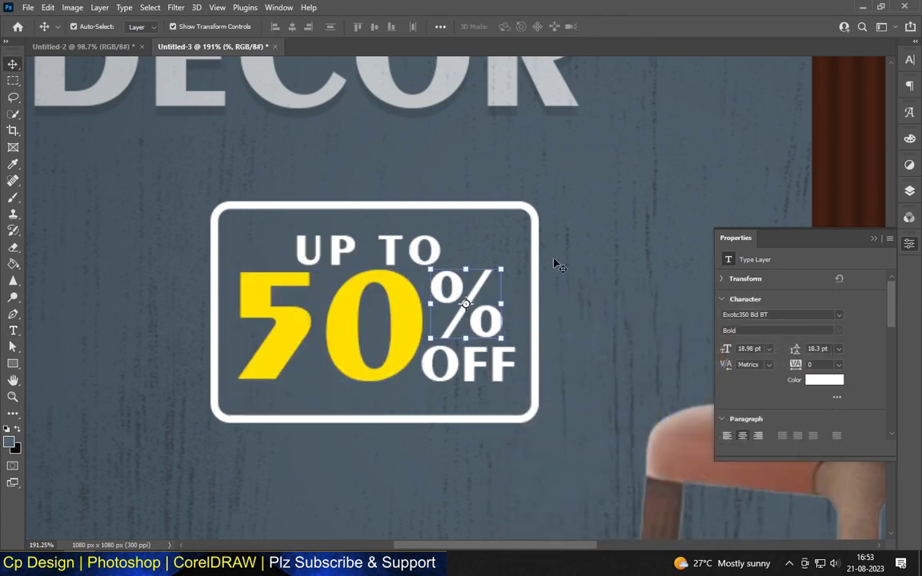
left_click(824, 379)
left_click(401, 302)
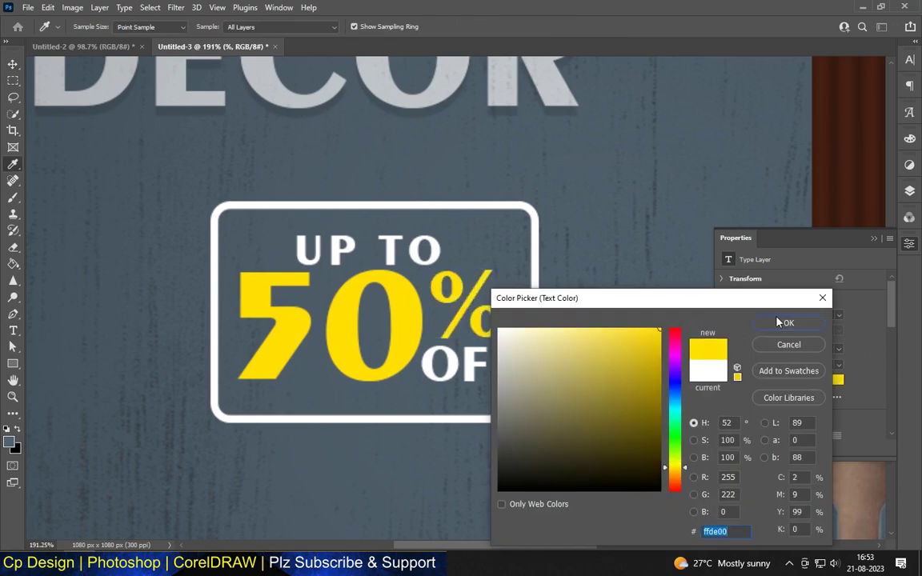
left_click(781, 324)
scroll(445, 245, "down", 5)
left_click(190, 220)
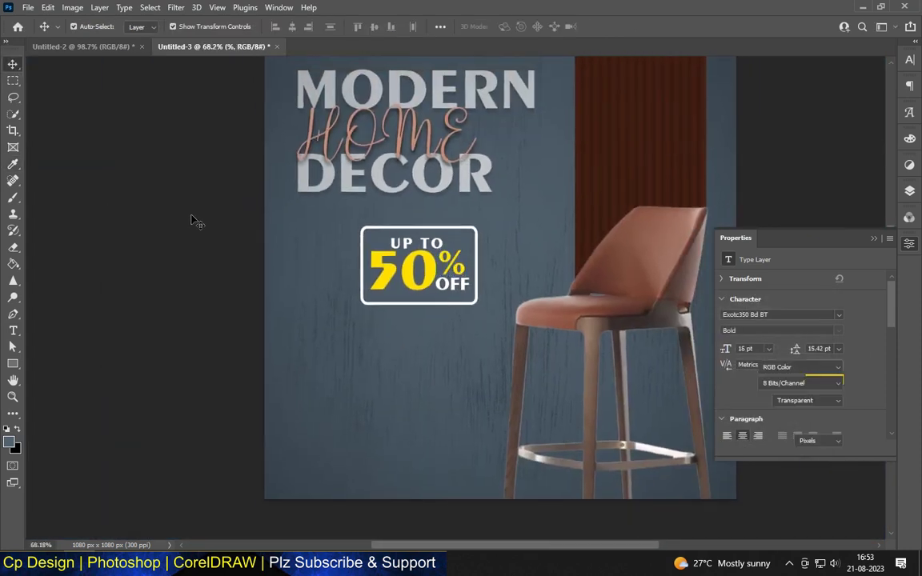
- Draw a tall, narrow rectangle against the canvas's left edge below the badge
scroll(566, 312, "down", 2)
scroll(566, 312, "up", 3)
scroll(555, 226, "down", 2)
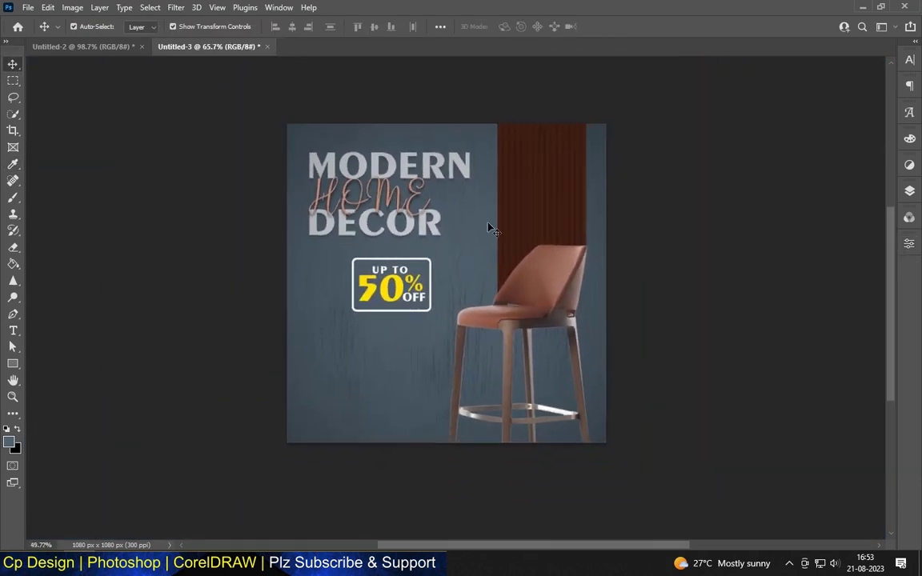
scroll(353, 296, "up", 1)
scroll(352, 296, "down", 1)
left_click(12, 363)
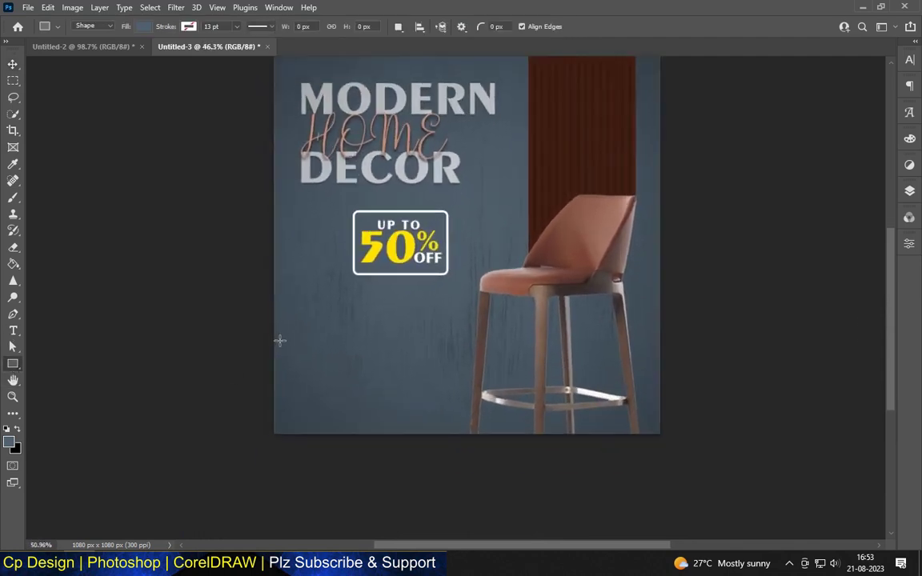
scroll(275, 330, "up", 2)
left_click_drag(275, 330, 290, 438)
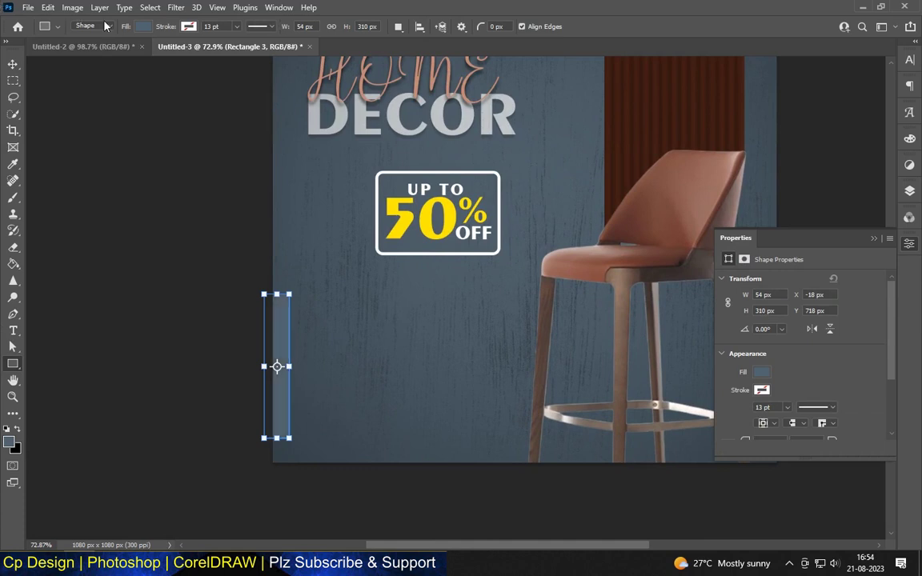
- Fill the bar with yellow and nudge it into position
left_click(143, 27)
left_click(395, 230)
left_click(399, 234)
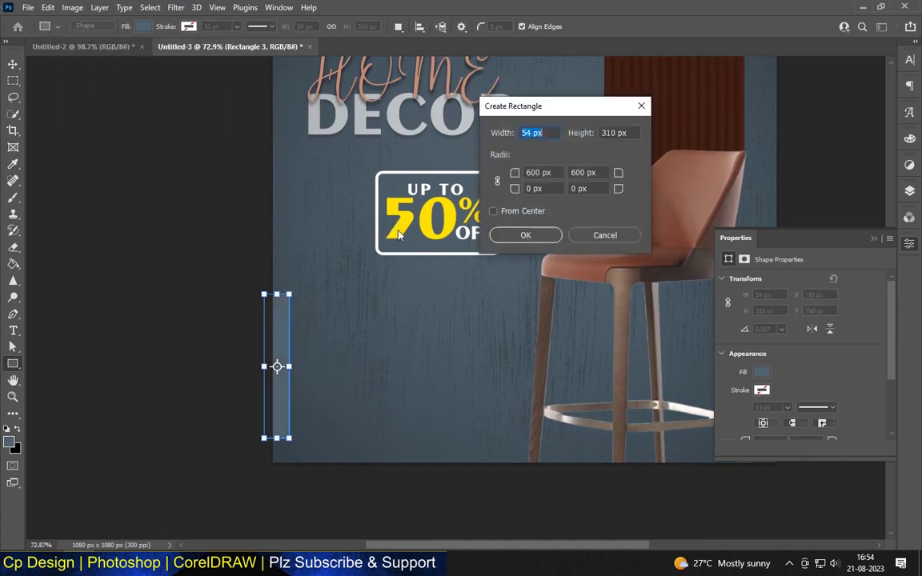
left_click(644, 108)
left_click(141, 26)
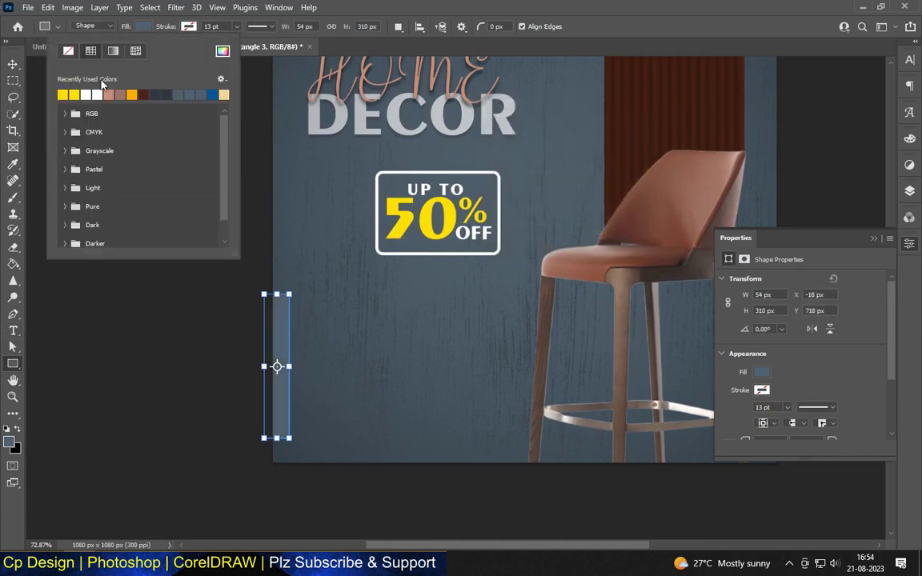
left_click(63, 94)
key("v")
scroll(272, 276, "down", 3)
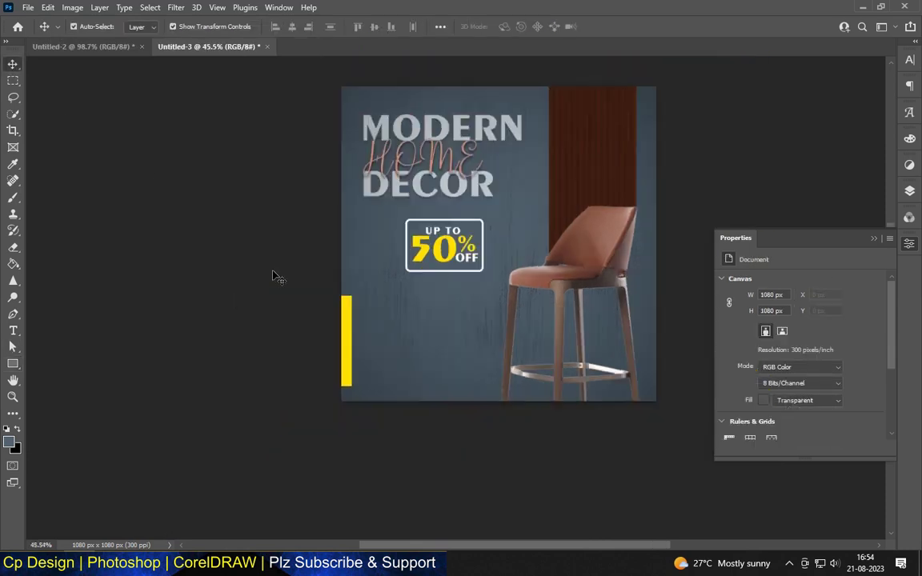
scroll(528, 296, "up", 1)
scroll(253, 387, "up", 2)
scroll(227, 350, "up", 2)
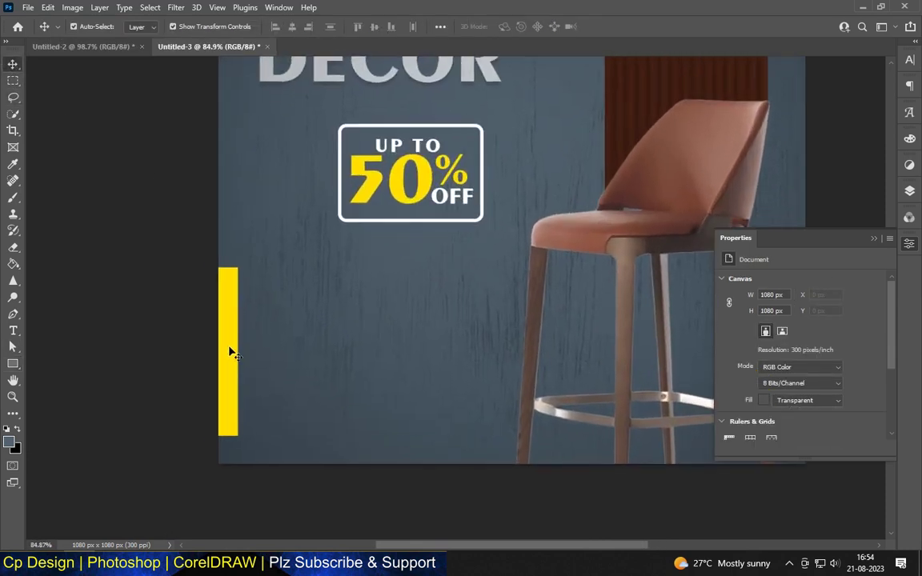
left_click_drag(229, 357, 227, 356)
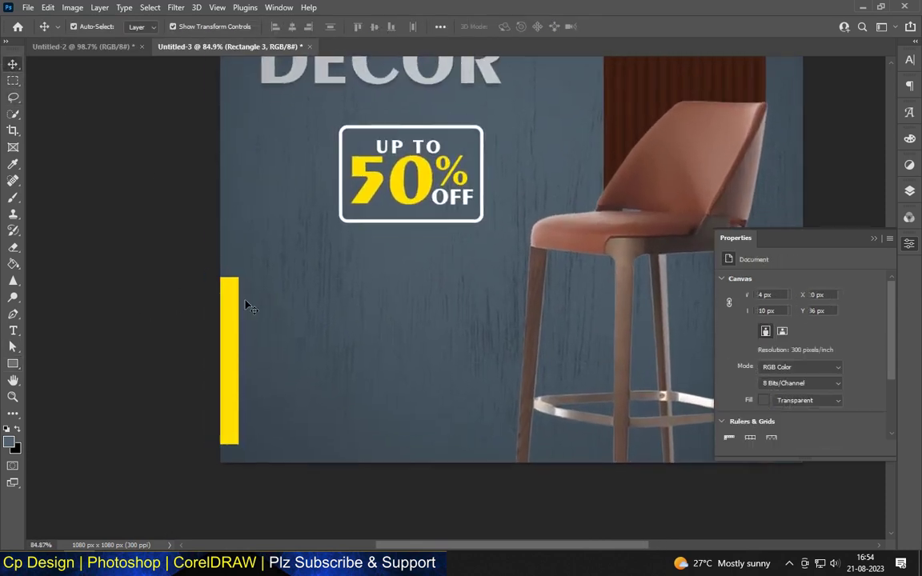
scroll(110, 322, "down", 2)
scroll(111, 322, "down", 2)
- Type the heading 'FURNITURE THAT EVERY ONE LOVE', scale it, and move it beside the yellow bar
scroll(110, 322, "up", 2)
type("FURNITURE THAT EVERY")
type(" ONE LOVE")
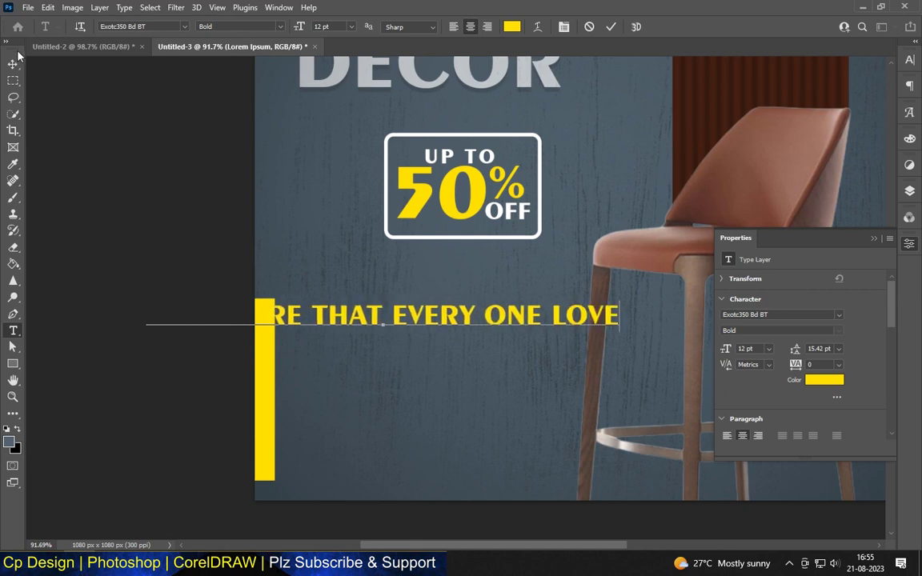
key("ctrl+Return")
key("ctrl+plus")
key("ctrl+t")
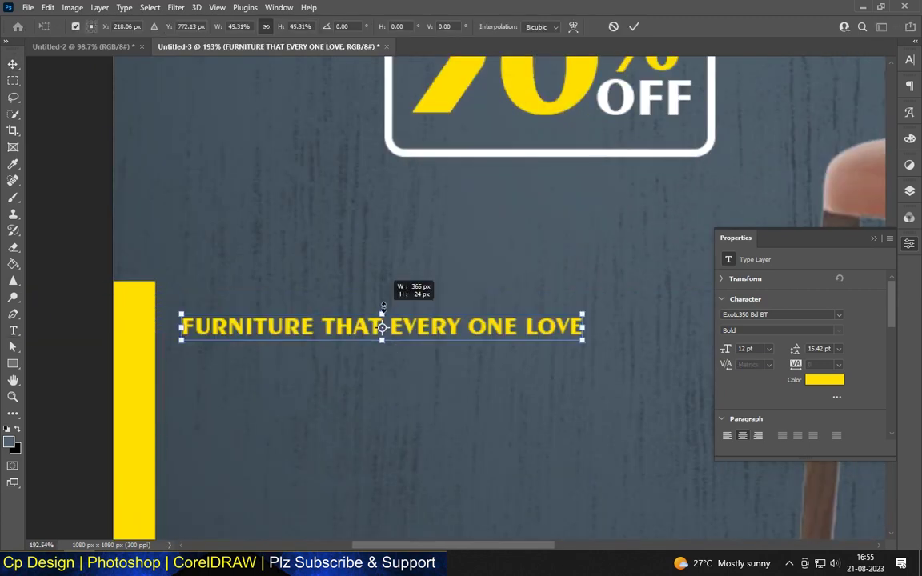
left_click_drag(386, 300, 387, 293)
left_click(12, 64)
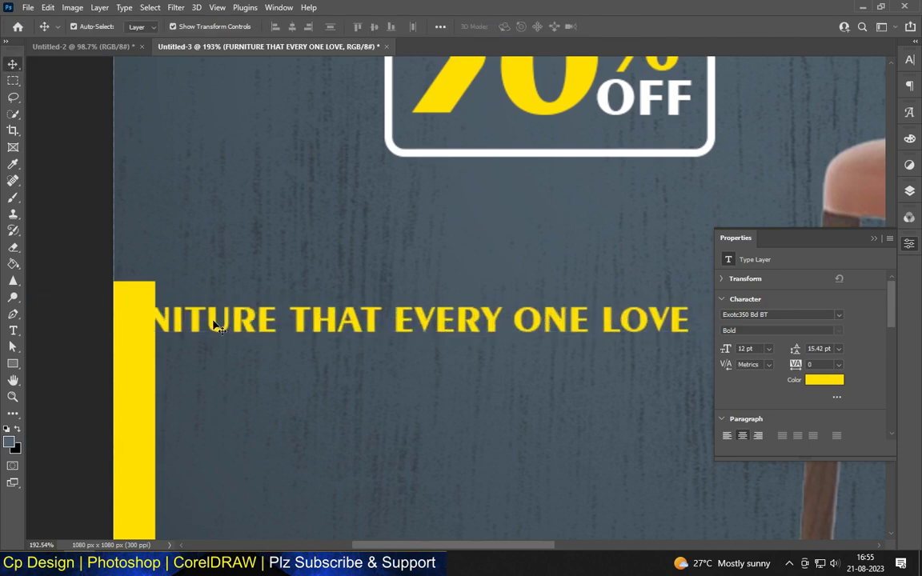
left_click_drag(240, 328, 321, 325)
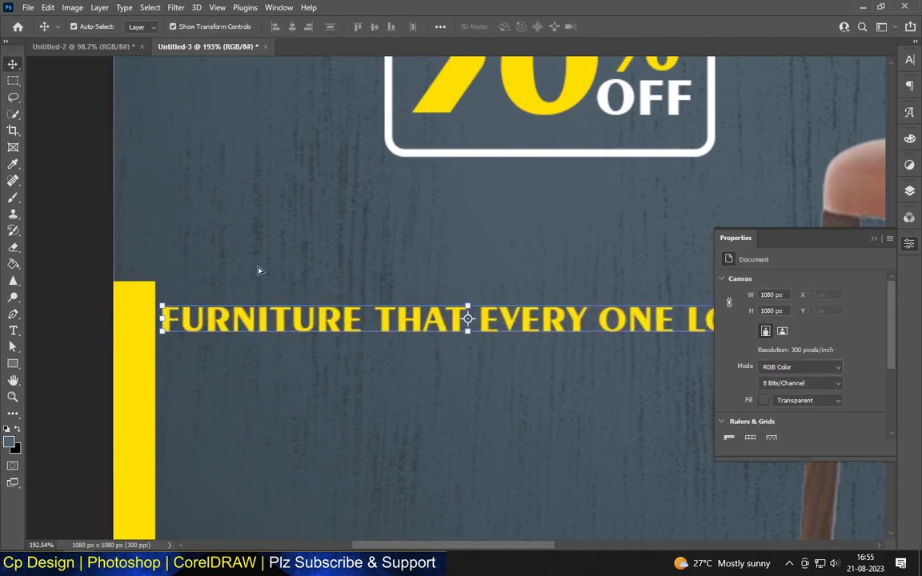
- Reopen the heading text, select all of it, and commit the edit
scroll(791, 213, "down", 3)
scroll(333, 228, "down", 2)
scroll(340, 350, "down", 2)
scroll(340, 351, "down", 1)
scroll(325, 295, "up", 2)
double_click(344, 311)
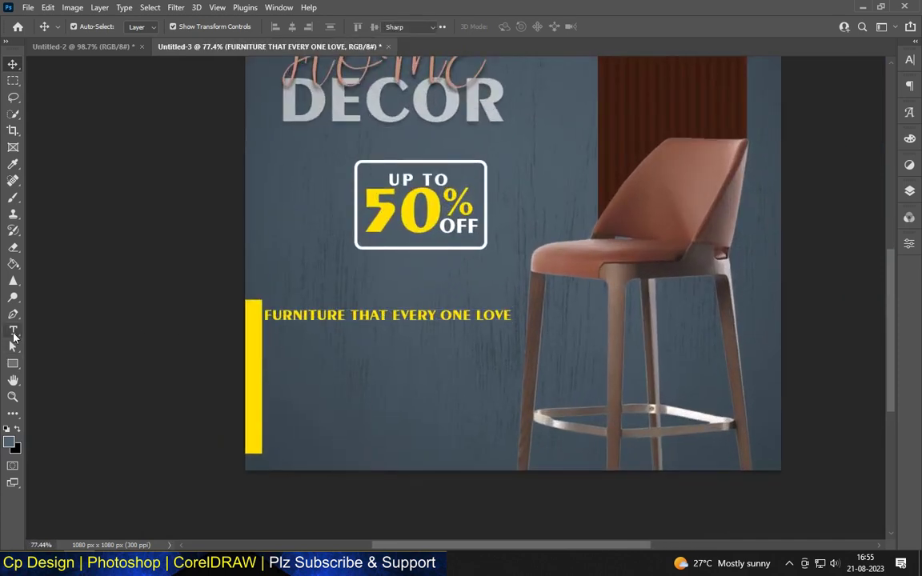
scroll(345, 309, "up", 1)
left_click_drag(254, 315, 625, 302)
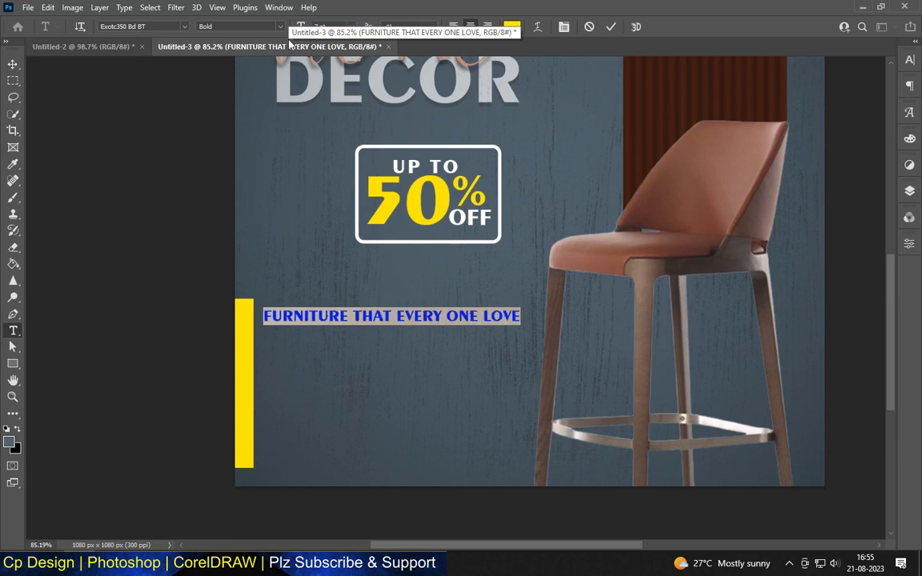
key("ctrl+h")
scroll(244, 393, "up", 2)
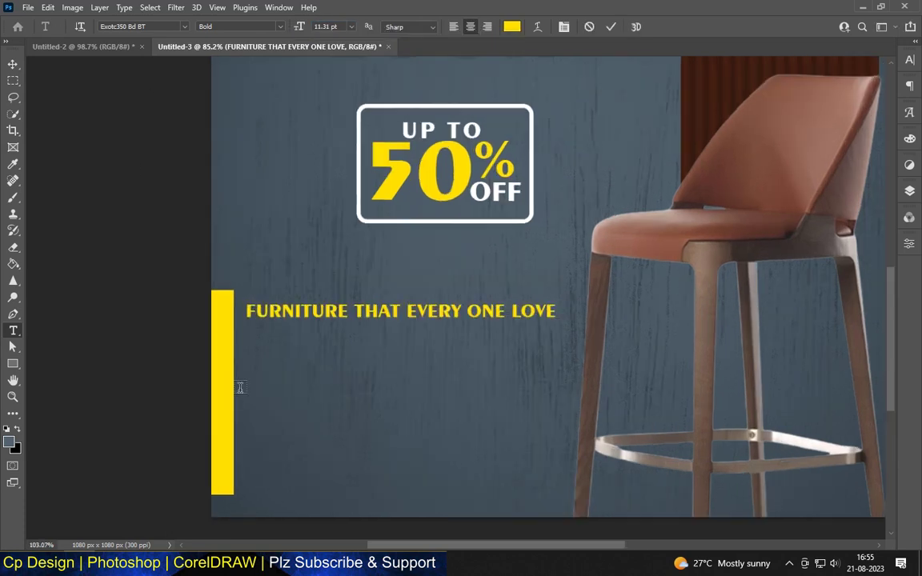
key("ctrl+Return")
key("v")
- Check the bar and heading placement, then set the type size to 5 pt
left_click(218, 382)
left_click(127, 385)
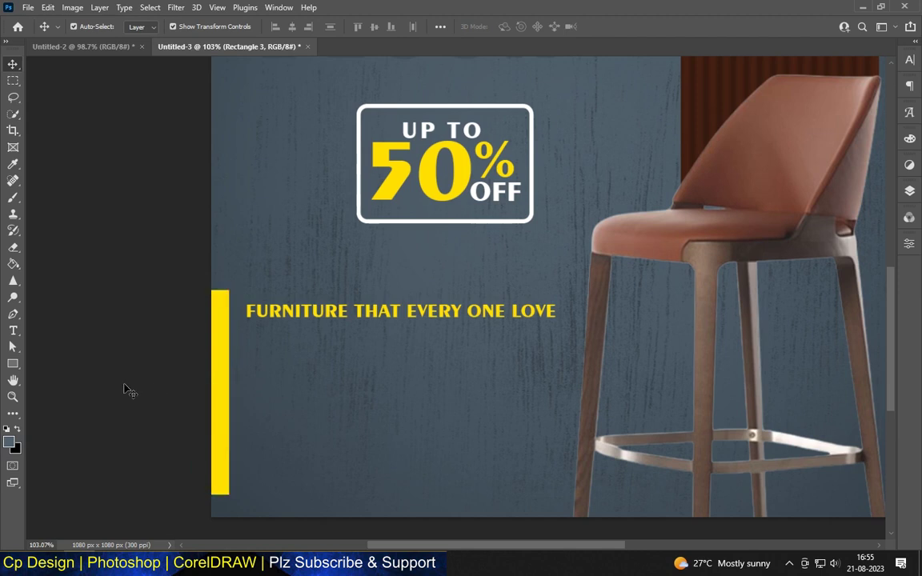
scroll(188, 304, "down", 5)
scroll(358, 387, "up", 3)
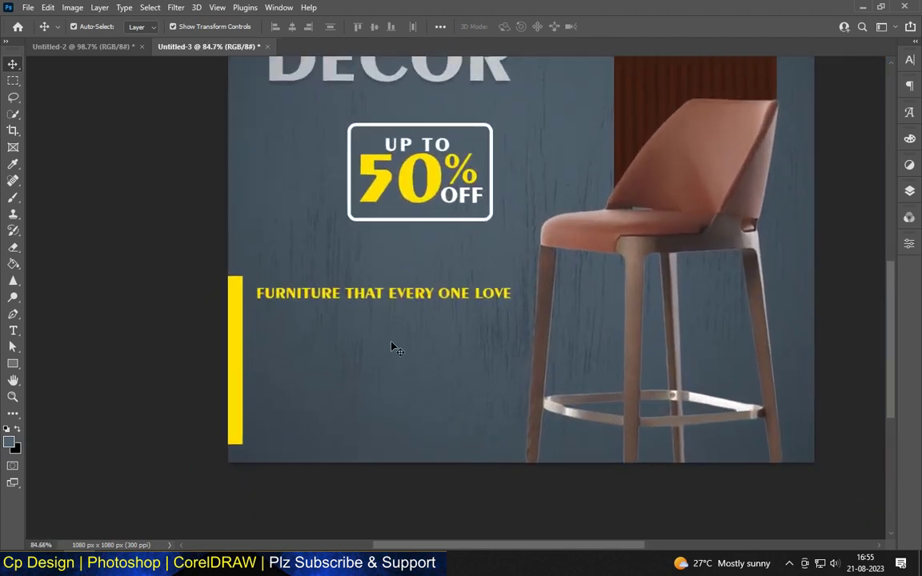
scroll(392, 346, "up", 1)
left_click(406, 292)
scroll(309, 367, "down", 2)
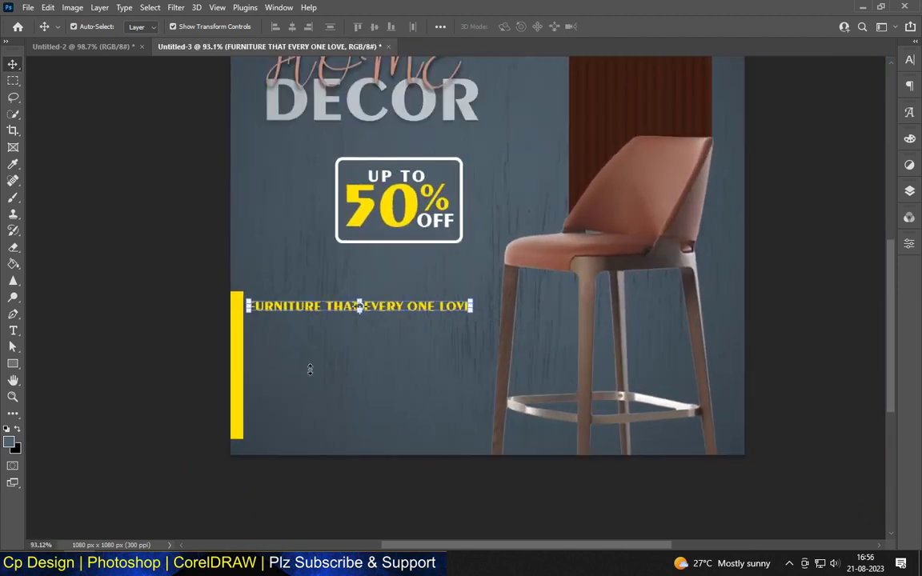
scroll(308, 366, "down", 2)
left_click(118, 140)
scroll(608, 332, "up", 1)
key("t")
scroll(237, 341, "up", 1)
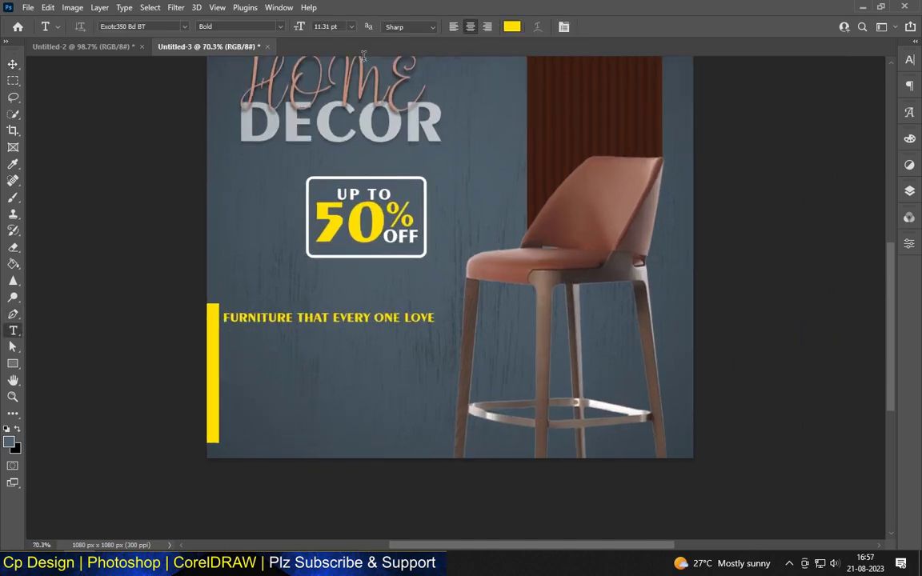
left_click(350, 26)
left_click(308, 54)
- Paste the Lorem Ipsum body text as a new text line below the heading
scroll(288, 360, "up", 1)
scroll(264, 352, "up", 1)
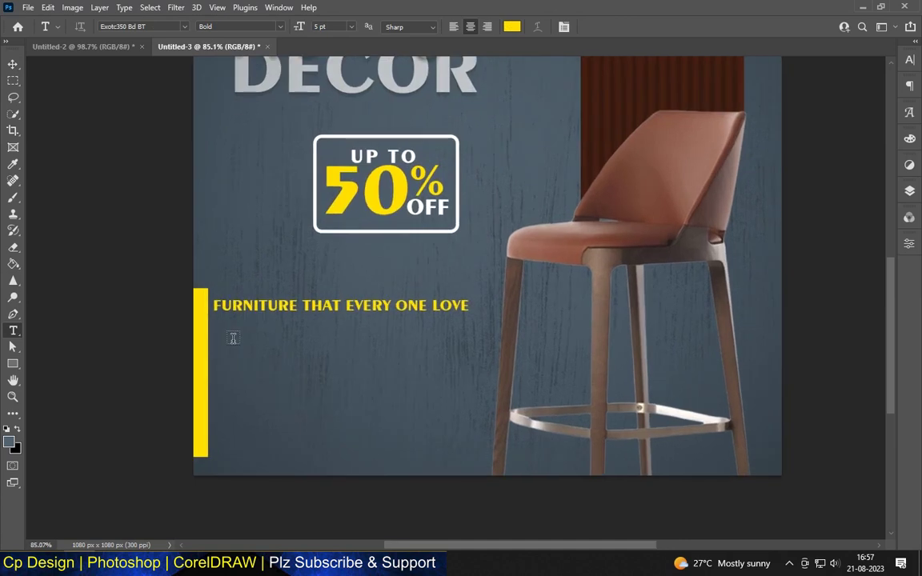
key("BackSpace")
key("ctrl+v")
scroll(355, 312, "down", 2)
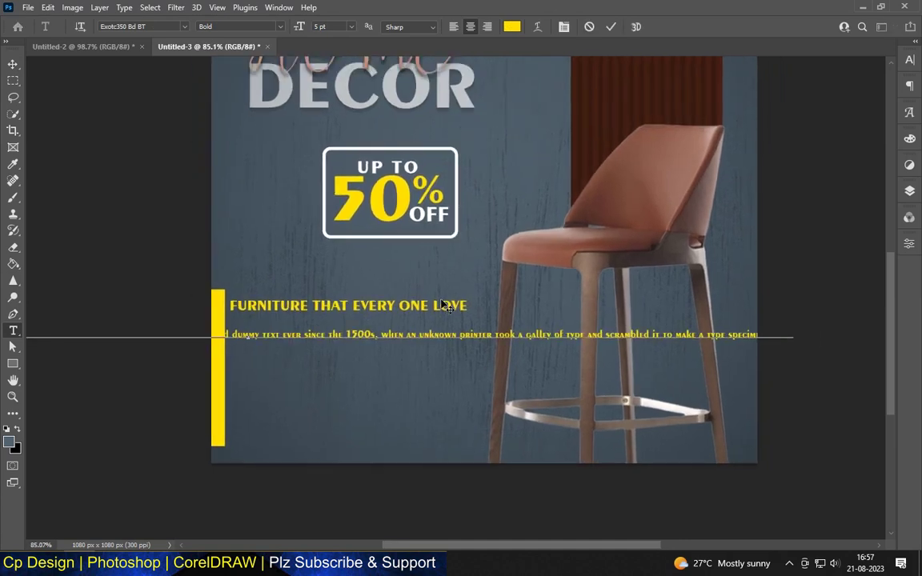
key("v")
scroll(541, 336, "down", 3)
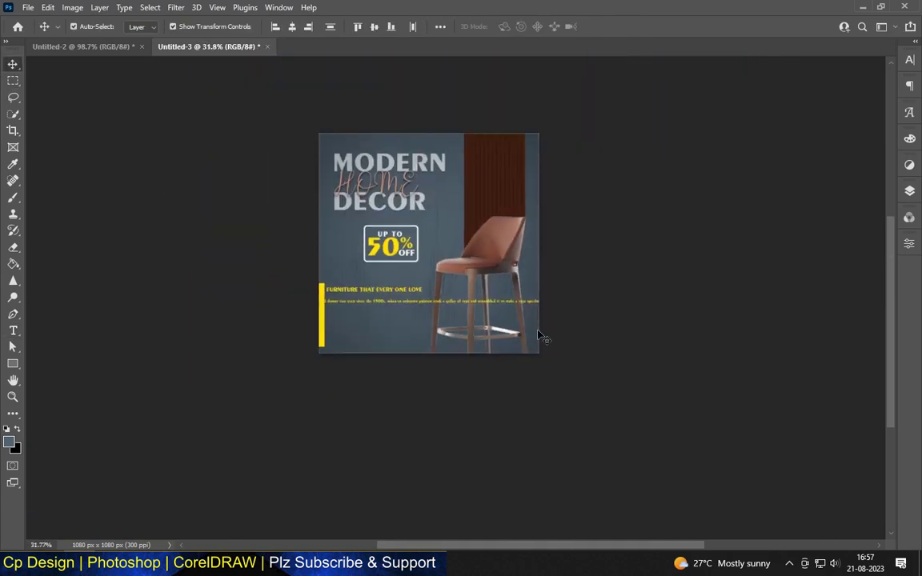
- Move the Lorem Ipsum text layer up so it sits just under the heading
left_click(363, 305)
scroll(330, 247, "up", 2)
key("t")
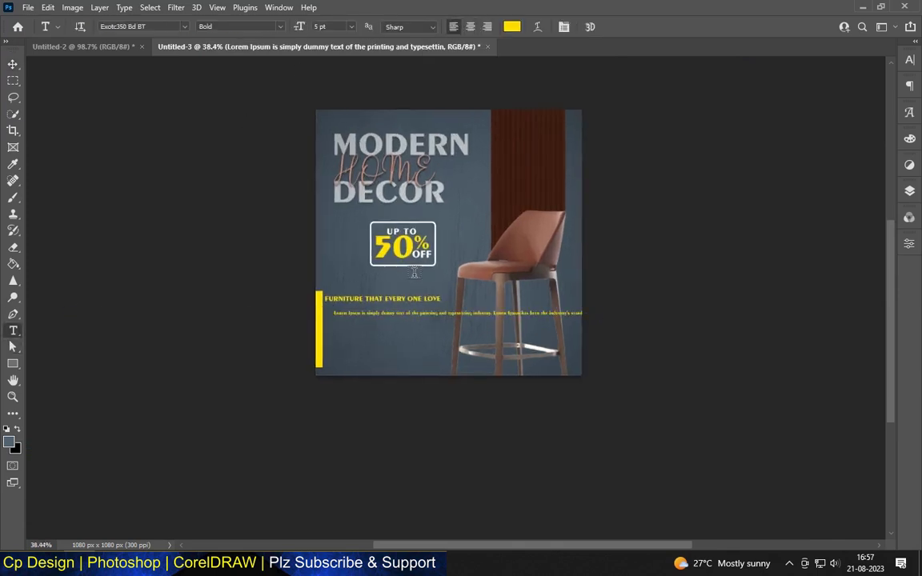
scroll(417, 272, "up", 3)
scroll(400, 288, "up", 3)
key("v")
scroll(376, 312, "up", 4)
scroll(364, 320, "up", 3)
left_click_drag(364, 320, 336, 300)
- Break the paragraph into five lines before 'typesetting', 'industry's' and 'scrambled', with Auto line spacing
key("t")
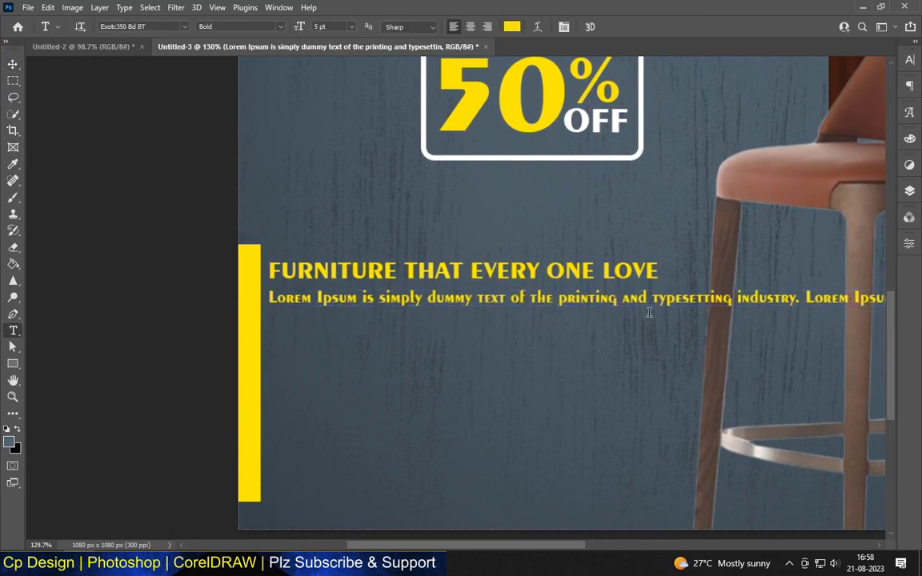
left_click(652, 299)
key("Return")
left_click(13, 64)
left_click(837, 348)
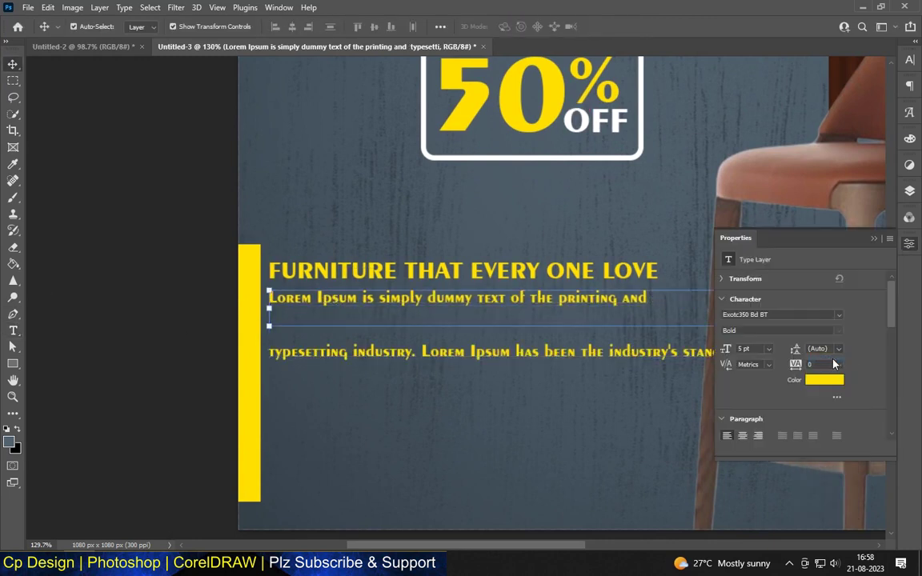
left_click(14, 332)
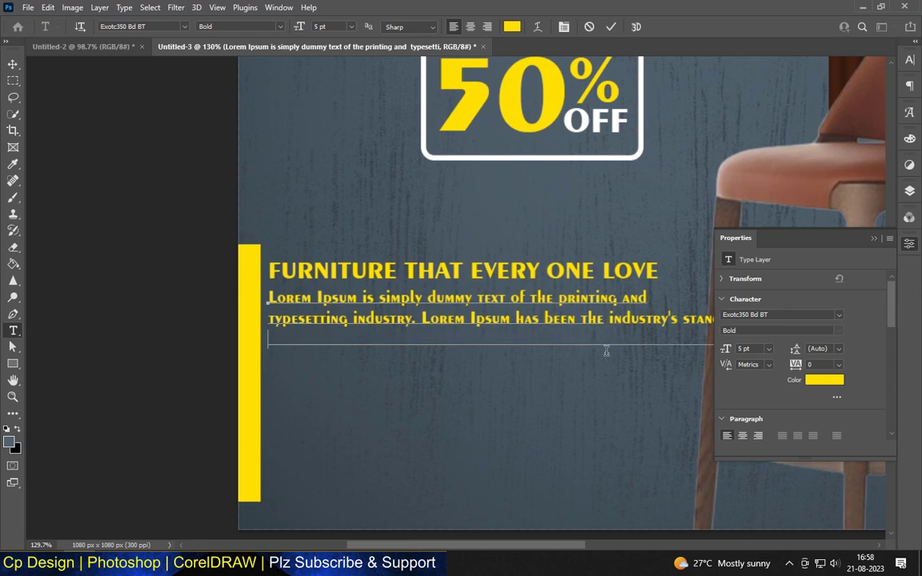
left_click(608, 319)
key("Return")
left_click(637, 364)
key("Return")
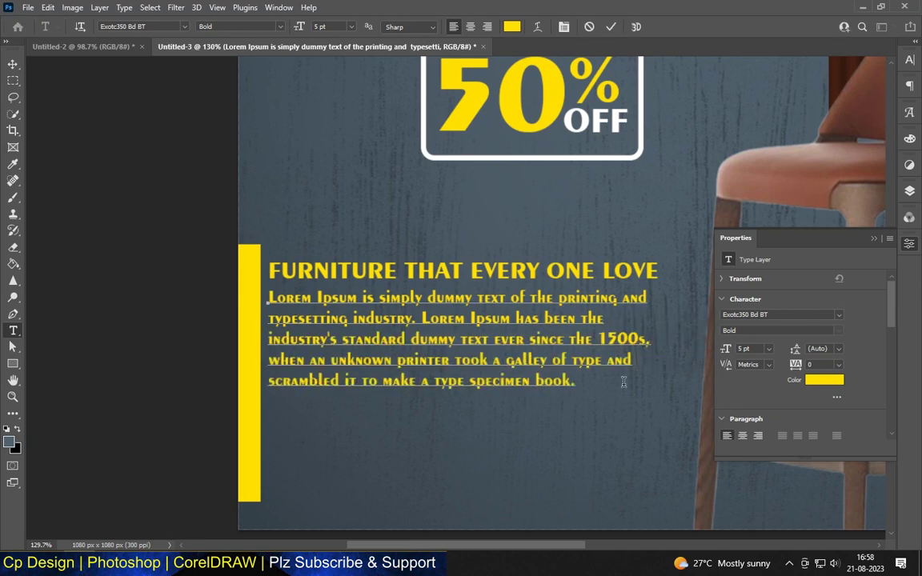
- Set the whole Lorem Ipsum paragraph to Agency FB in light grey #d9d9d6
scroll(636, 364, "down", 1)
scroll(642, 333, "down", 2)
scroll(642, 333, "up", 1)
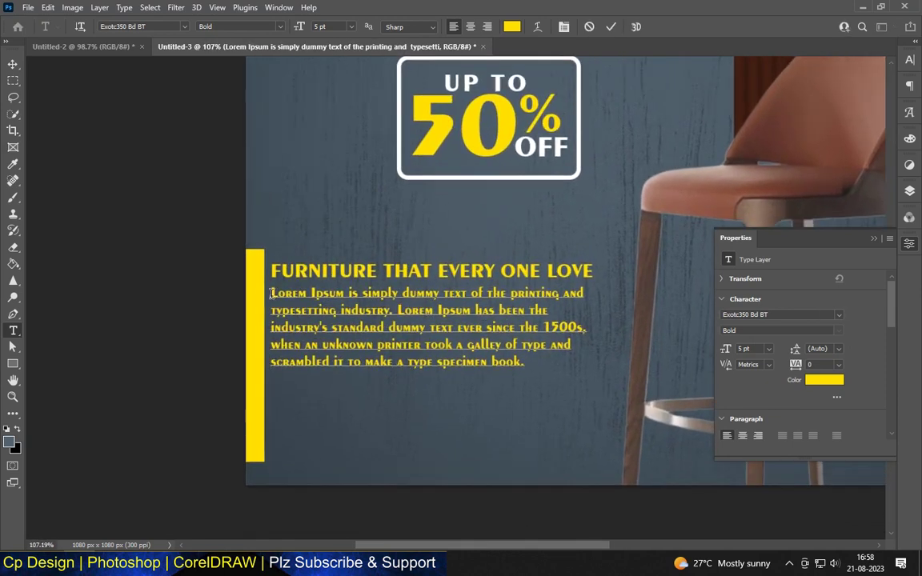
left_click_drag(270, 291, 546, 373)
left_click(186, 26)
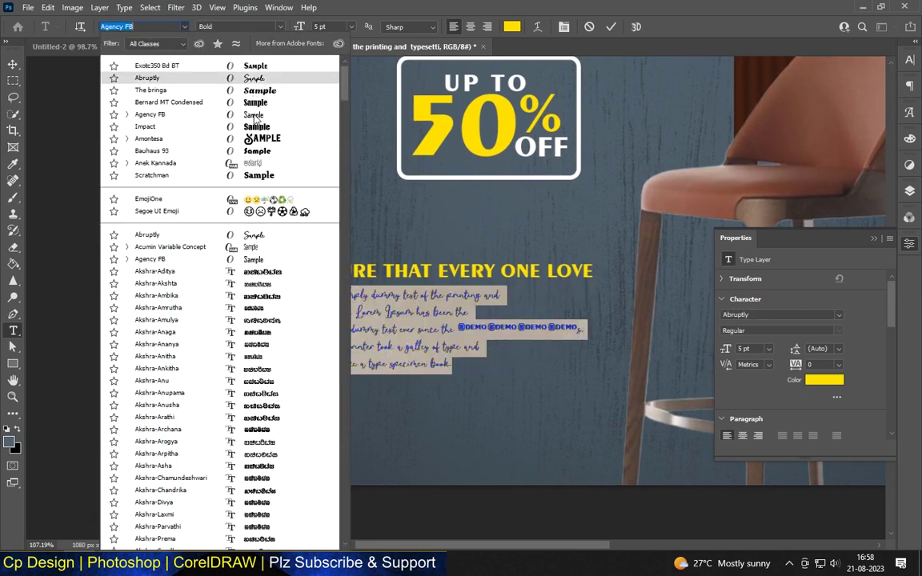
left_click(200, 103)
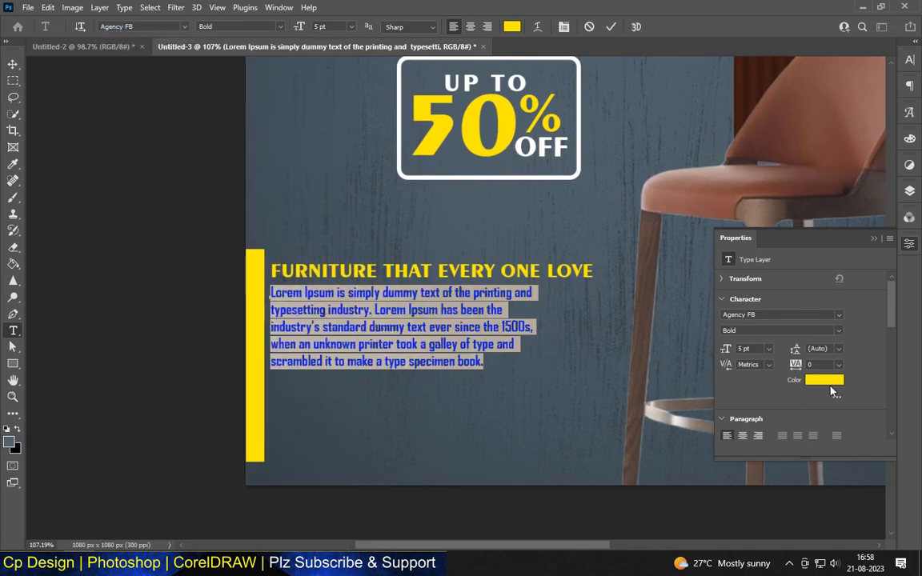
left_click(830, 382)
left_click(500, 351)
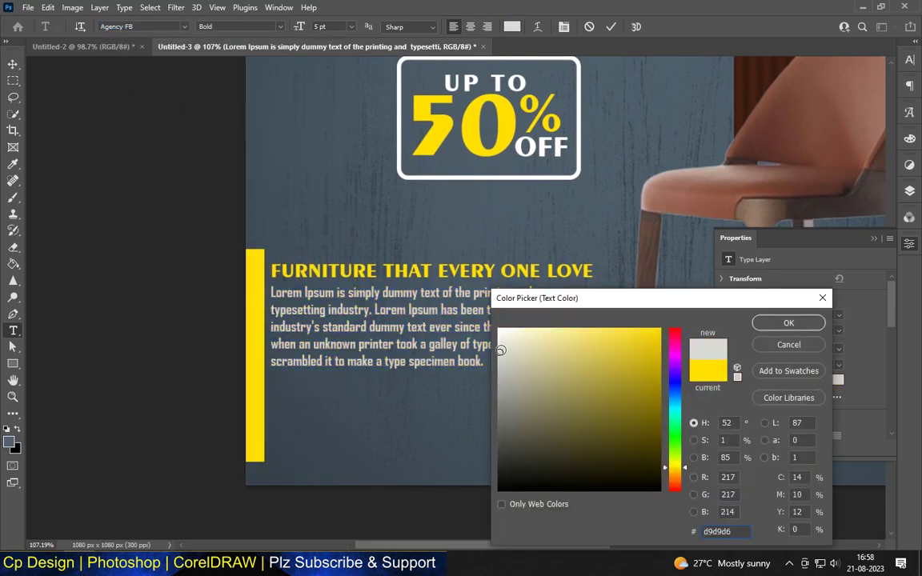
left_click(787, 324)
key("ctrl+Return")
- Select the heading together with the paragraph and nudge both slightly lower
key("v")
scroll(177, 274, "down", 5)
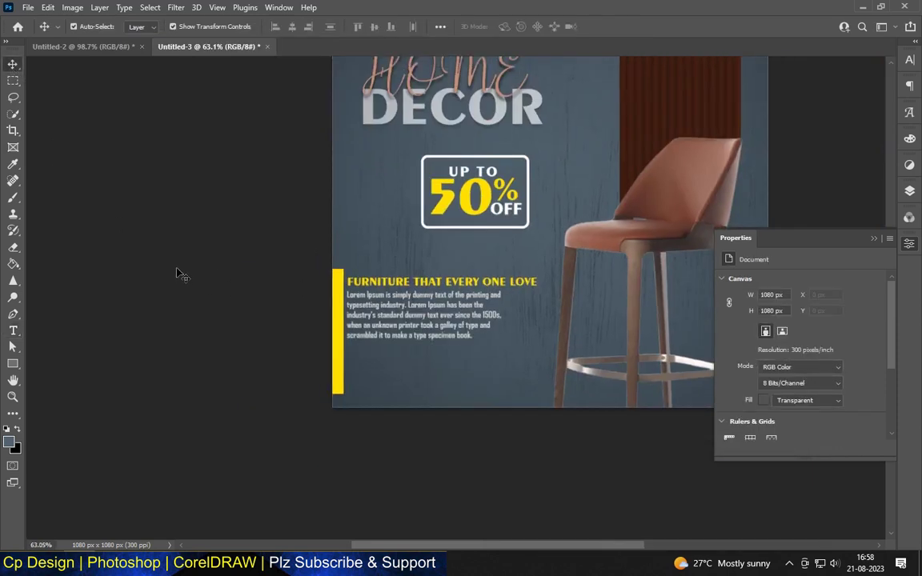
scroll(600, 225, "up", 2)
scroll(389, 392, "up", 1)
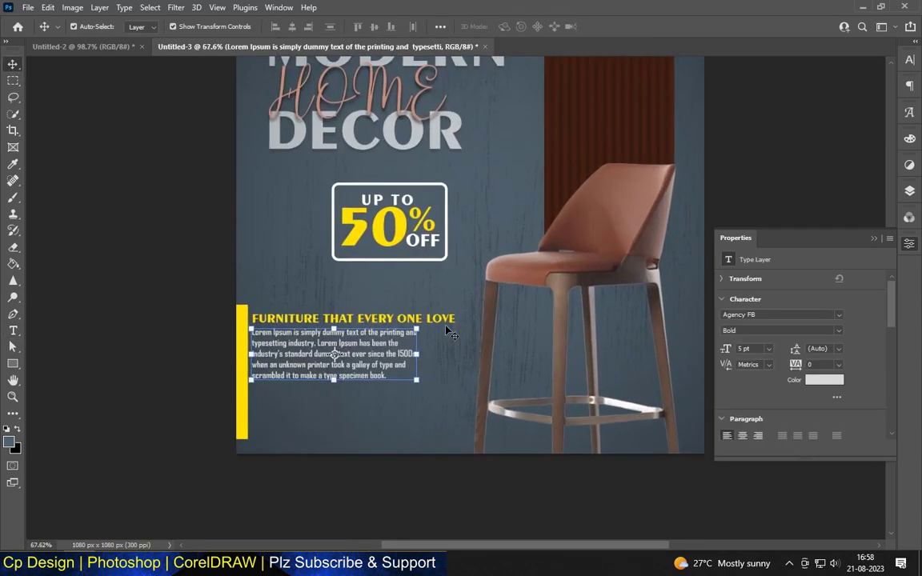
left_click(320, 319, "shift")
left_click_drag(352, 345, 353, 350)
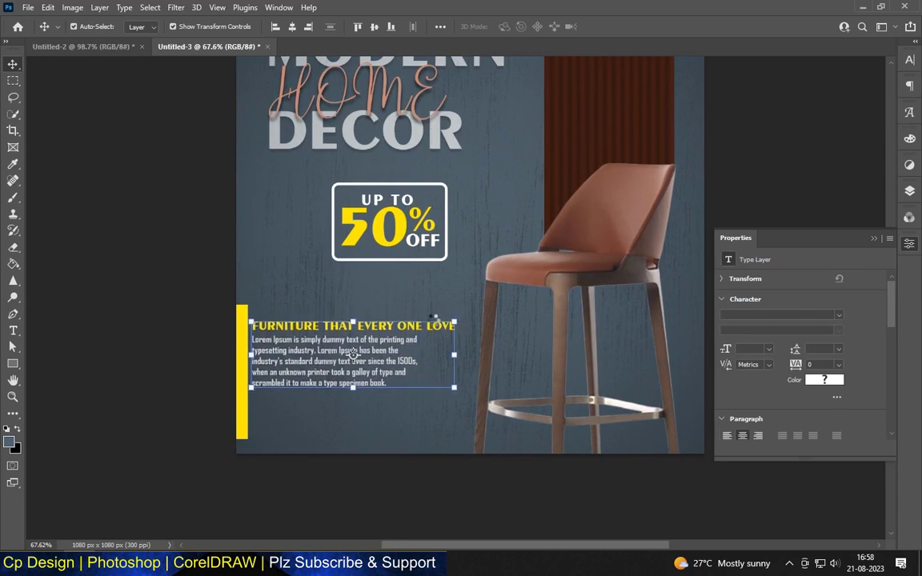
scroll(344, 324, "down", 3)
left_click(68, 148)
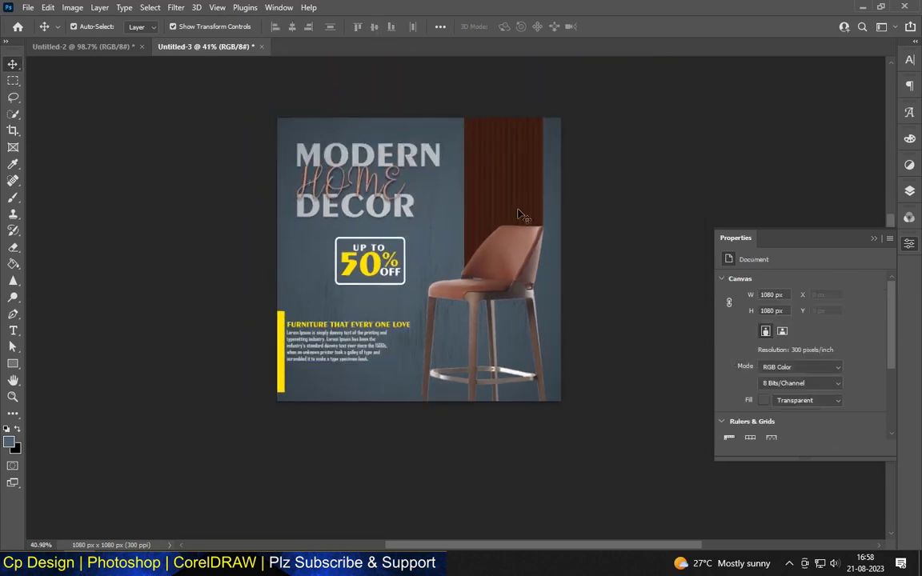
- Shift the badge's 50 text colour toward orange-yellow
scroll(392, 256, "down", 1)
scroll(392, 260, "up", 3)
left_click(385, 244)
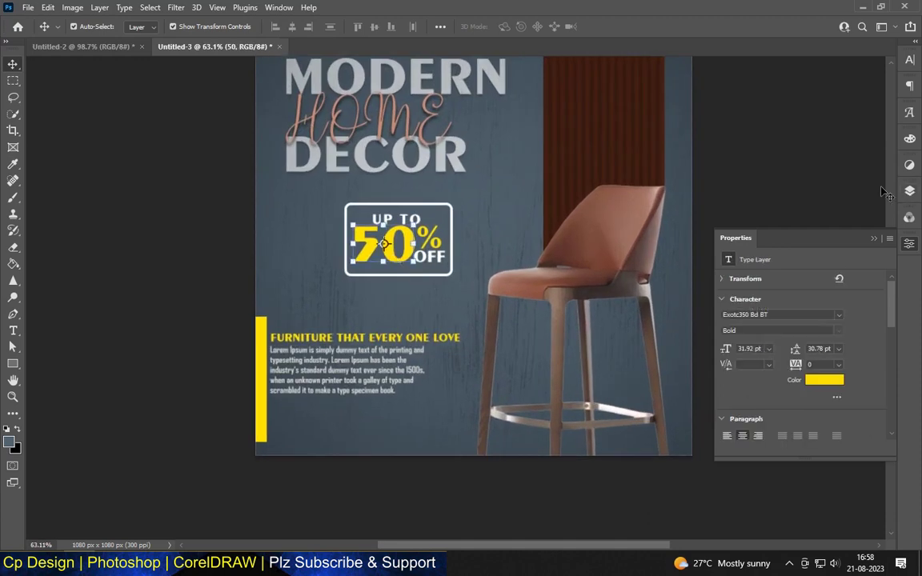
left_click(13, 330)
left_click(824, 379)
left_click_drag(678, 464, 684, 476)
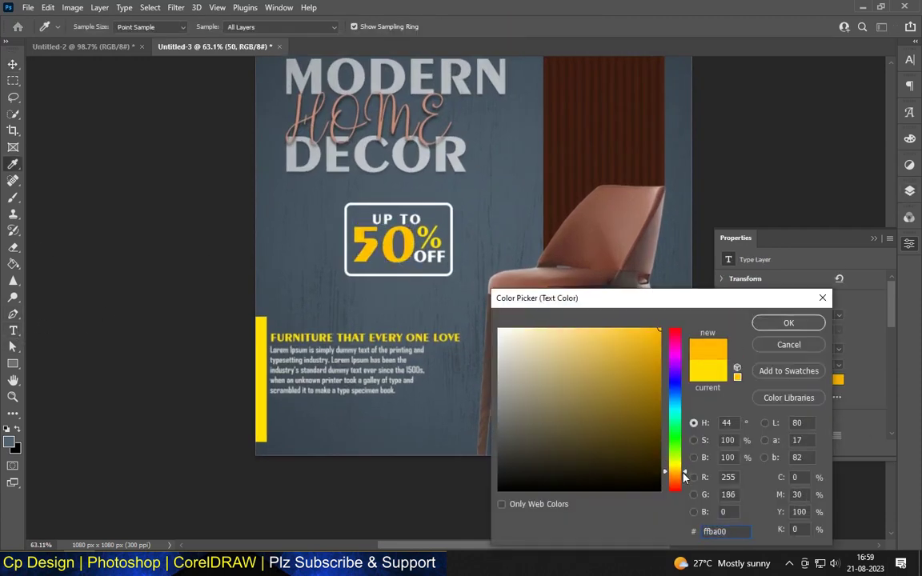
left_click(786, 325)
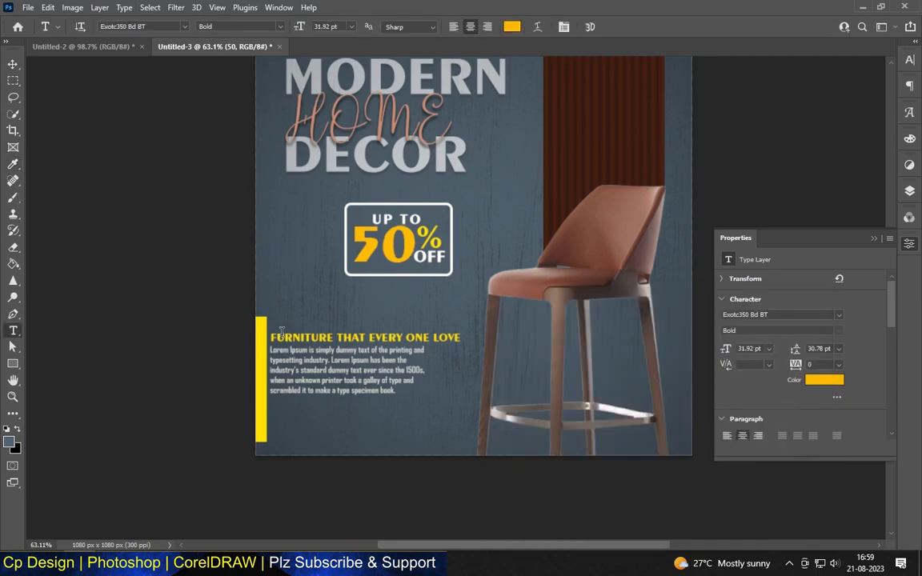
- Fill the left bar Rectangle 3 with orange-yellow ffba00 sampled from the 50
left_click(13, 64)
left_click(260, 376)
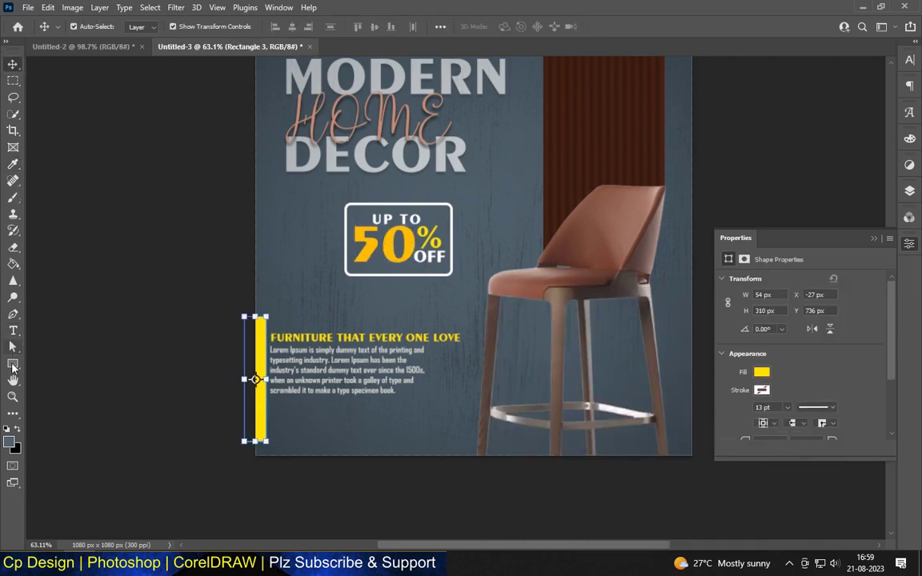
left_click(11, 362)
left_click(137, 27)
left_click(221, 50)
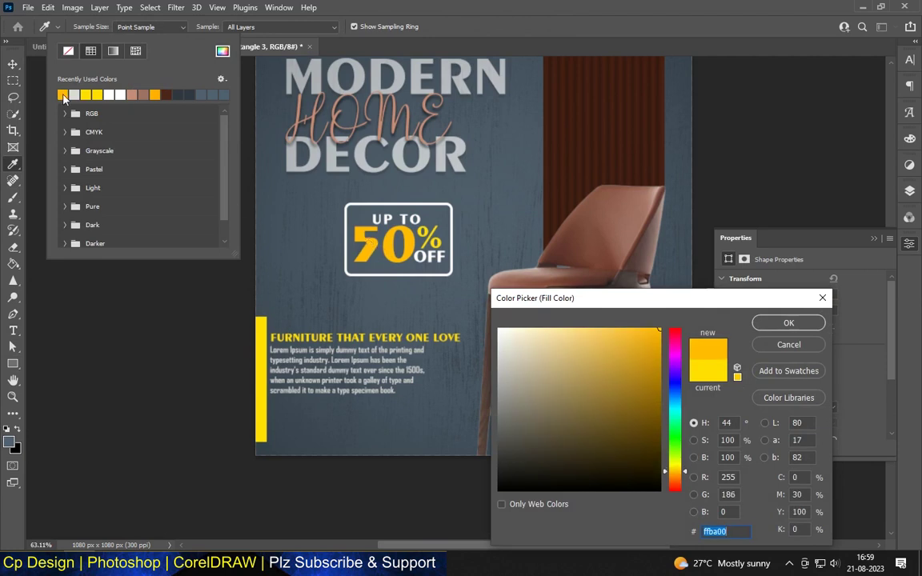
left_click(787, 322)
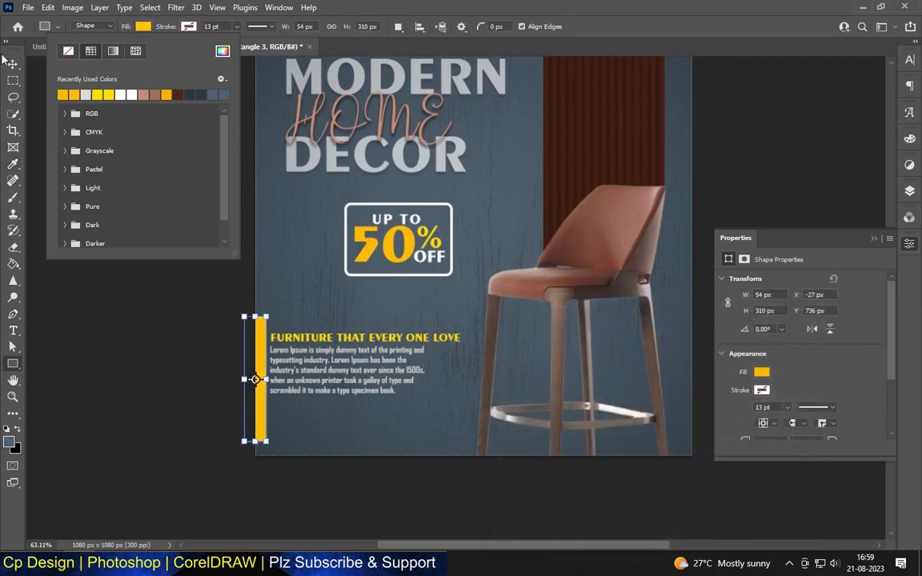
key("v")
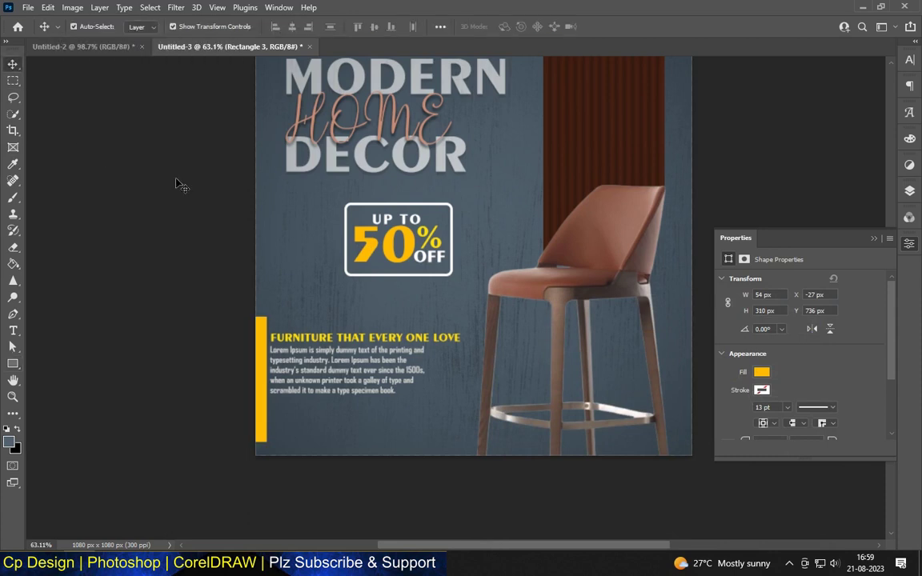
left_click(96, 140)
- Recolour the % sign and FURNITURE THAT EVERY ONE LOVE heading to orange-yellow ffba00
scroll(343, 388, "up", 5)
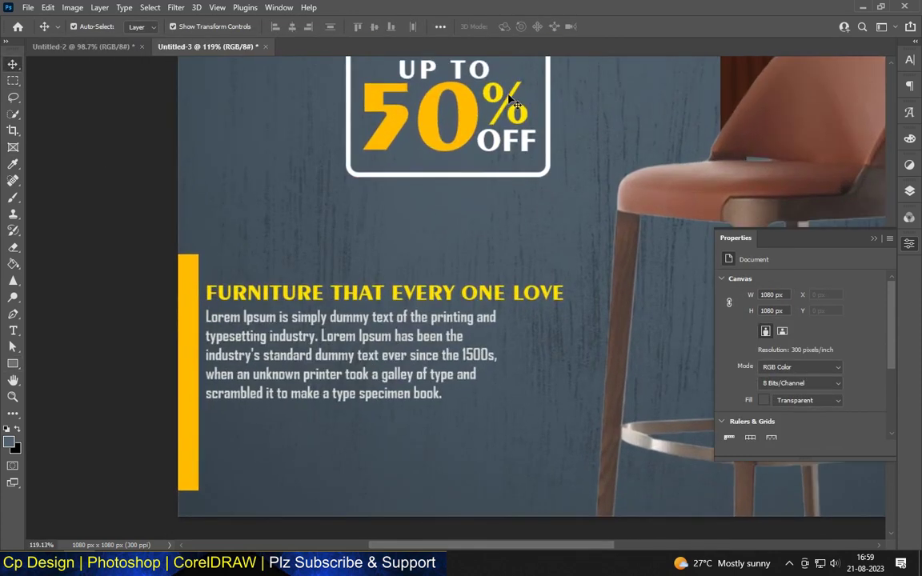
left_click(506, 100)
left_click(837, 379)
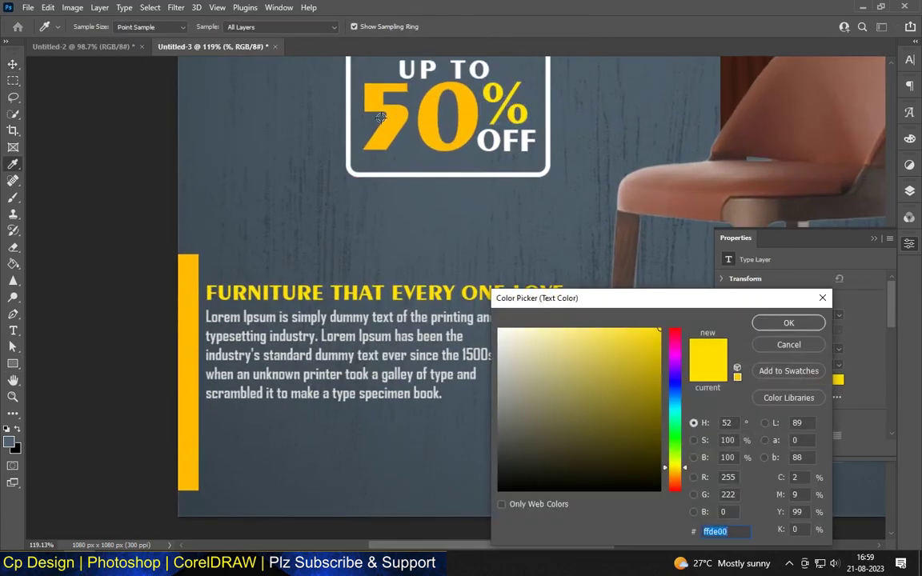
left_click(788, 323)
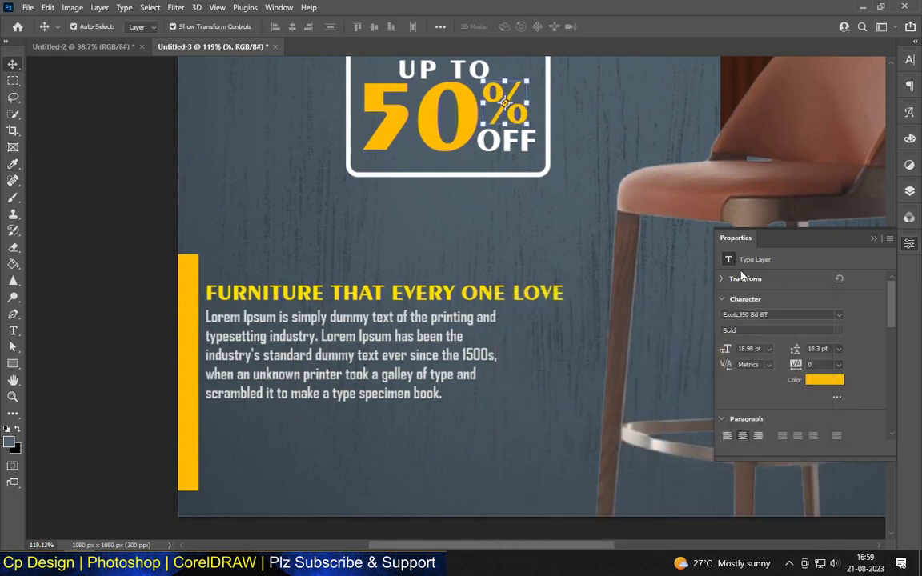
left_click(824, 380)
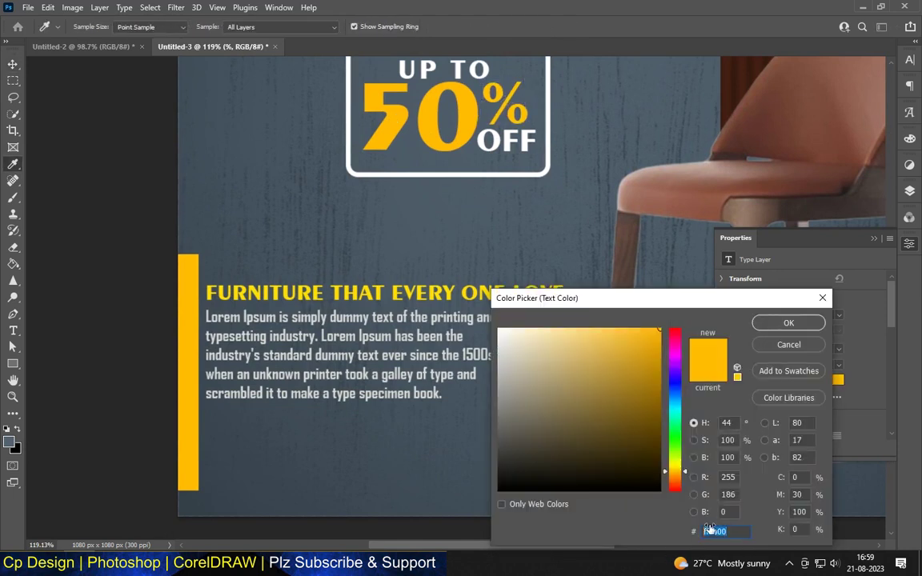
left_click(789, 323)
left_click(403, 268)
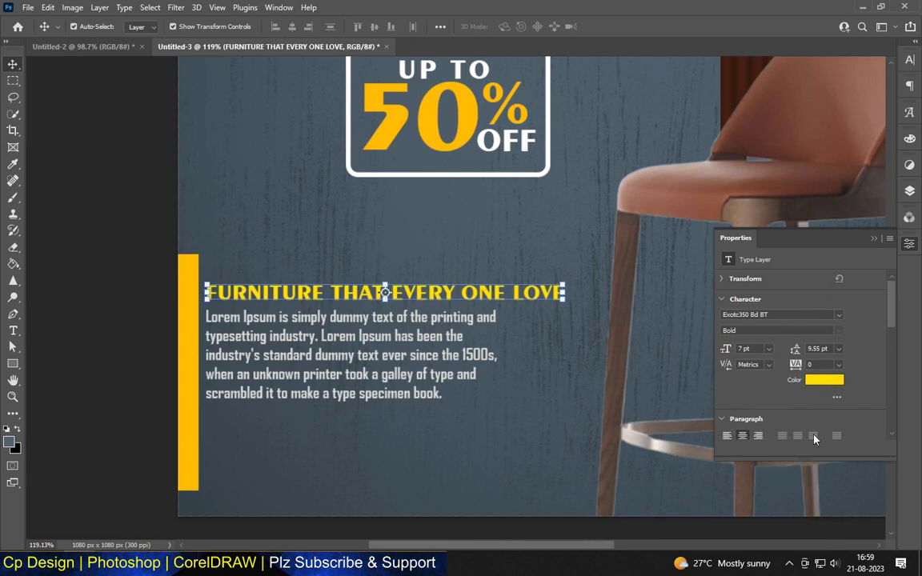
left_click(825, 380)
left_click(444, 112)
key("Return")
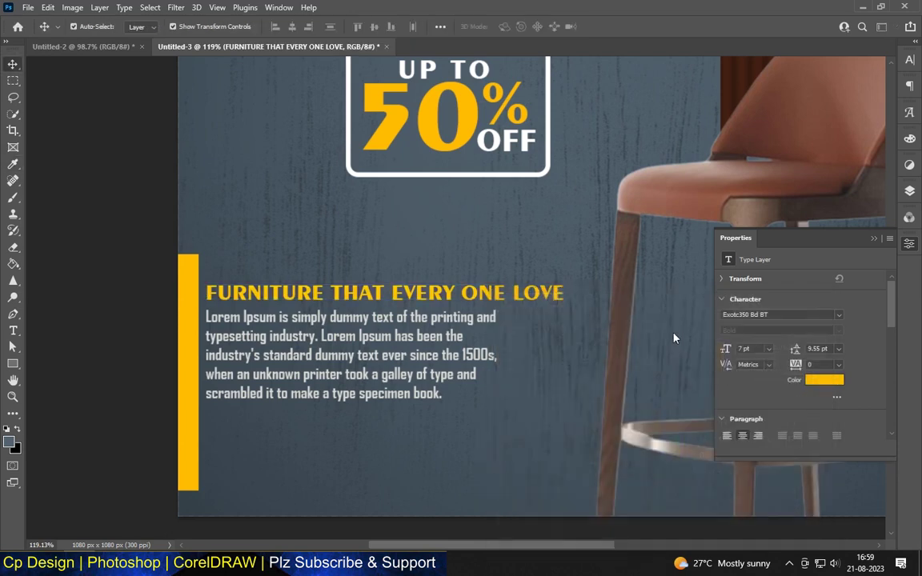
left_click(183, 336)
scroll(352, 358, "down", 3)
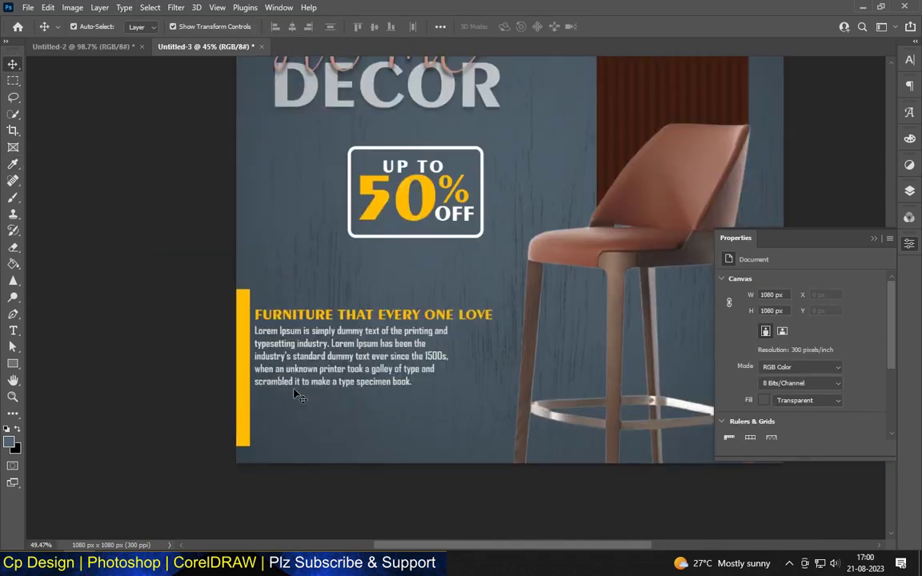
- Shorten the Rectangle 3 bar to about 266 px so it ends level with the body text
left_click(359, 384)
double_click(360, 390)
left_click(180, 296)
scroll(547, 302, "down", 3)
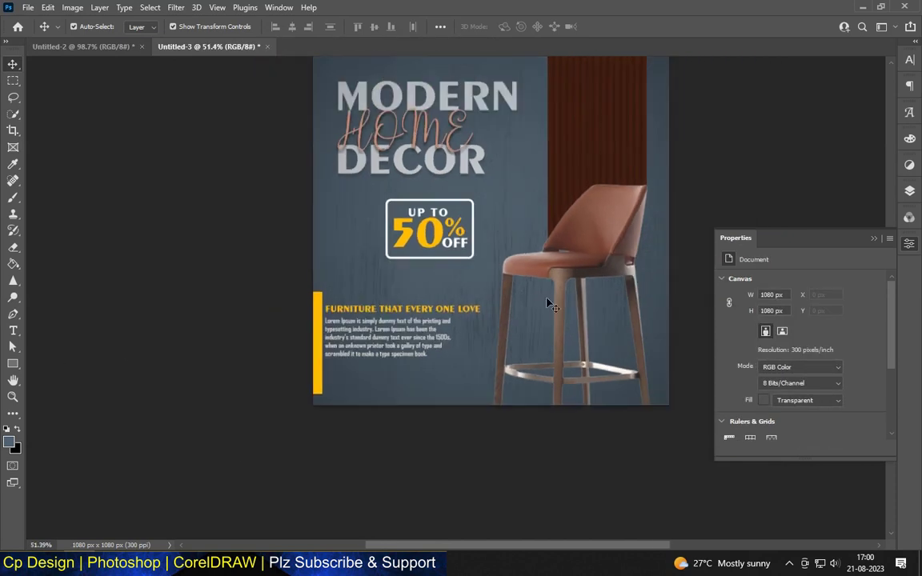
scroll(294, 362, "up", 2)
left_click(237, 358)
scroll(232, 364, "up", 3)
left_click_drag(230, 485, 229, 452)
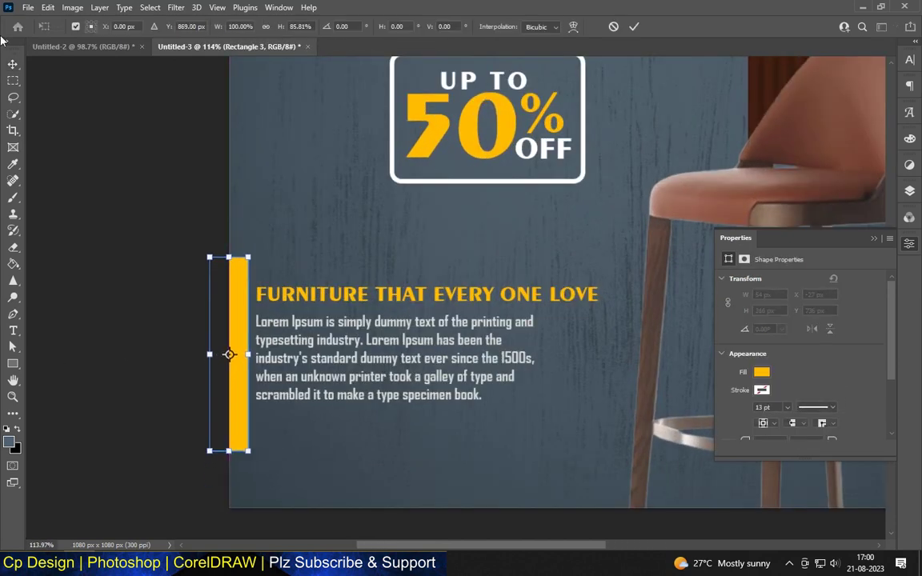
key("Return")
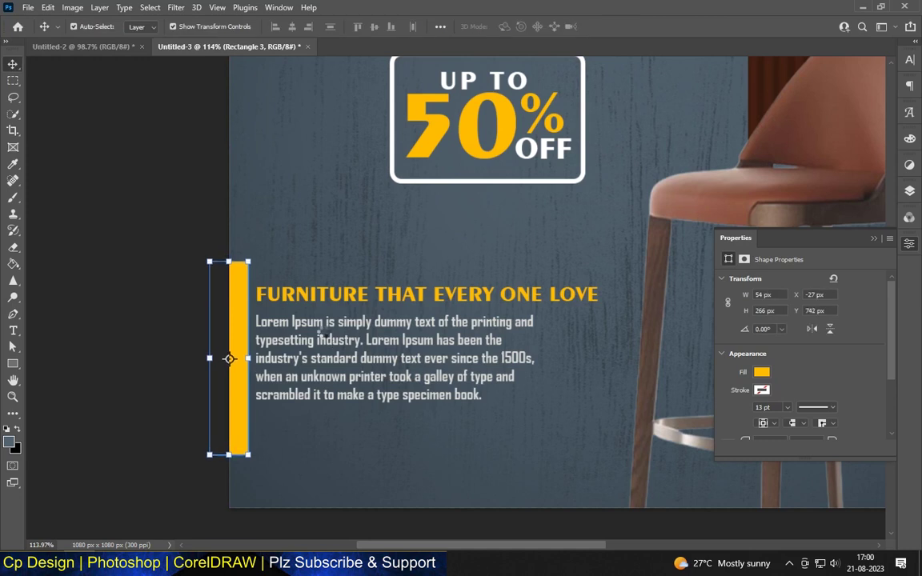
left_click(194, 340)
scroll(194, 339, "down", 5)
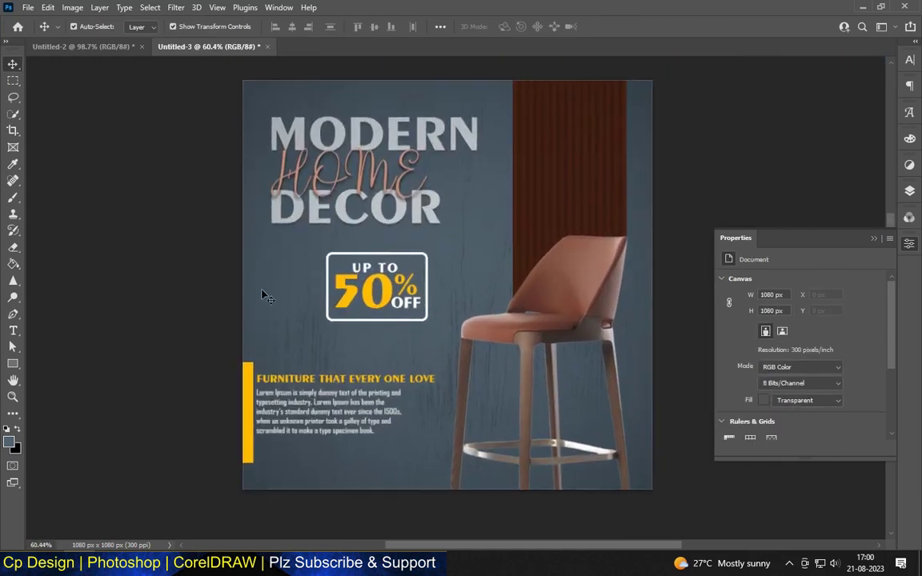
scroll(324, 154, "up", 2)
scroll(324, 155, "up", 2)
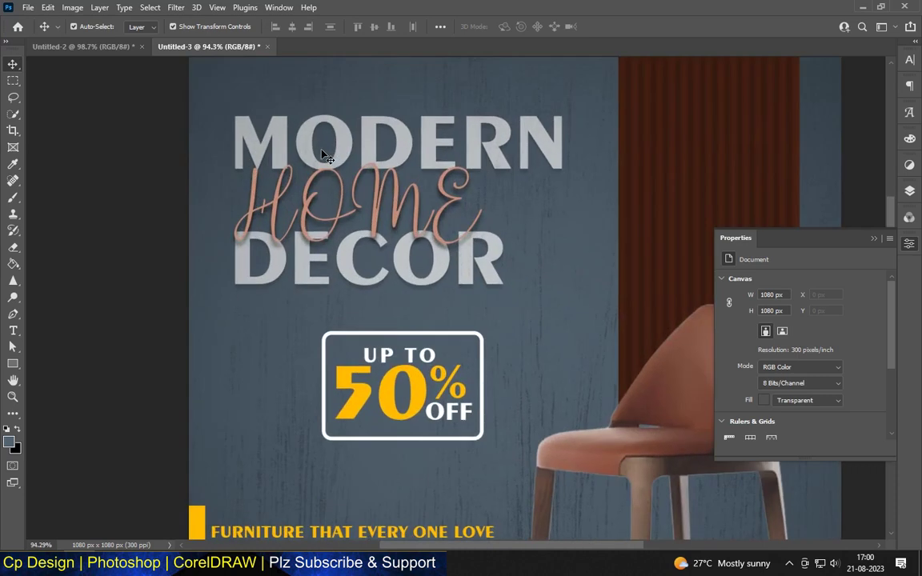
- Change HOME's Color Overlay from dusty pink to the orange-yellow sampled from the 50
left_click(366, 201)
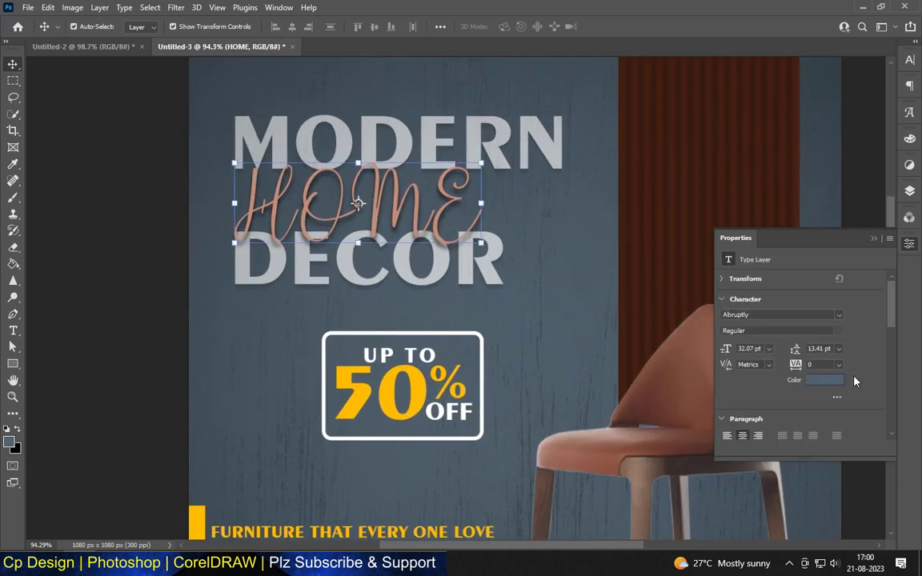
left_click(832, 380)
left_click(821, 300)
left_click(909, 192)
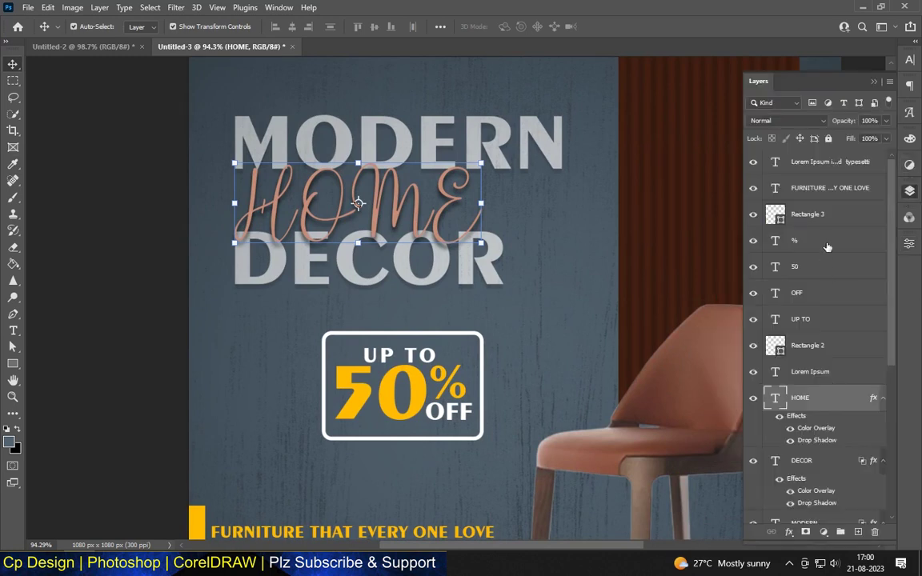
double_click(832, 397)
left_click(450, 260)
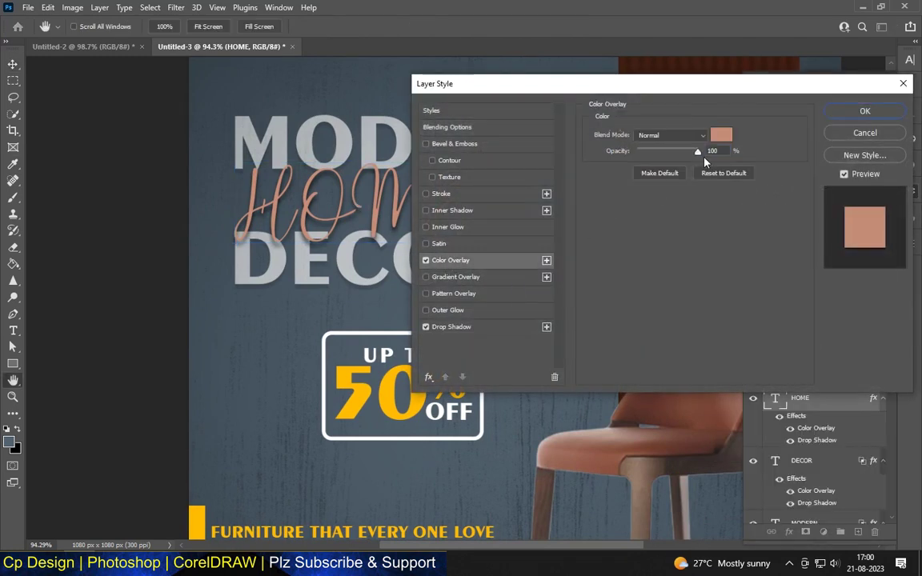
left_click(721, 134)
left_click(388, 400)
left_click(788, 322)
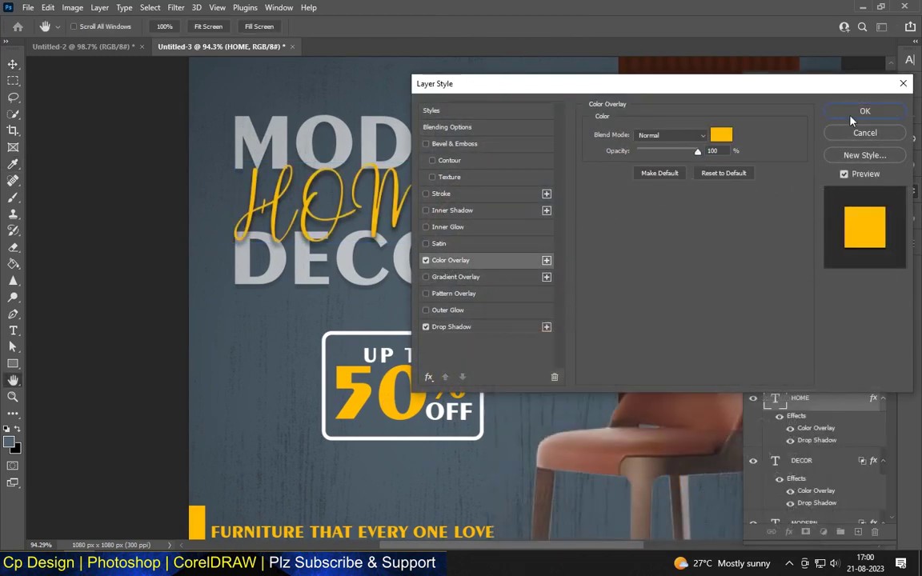
left_click(864, 110)
key("v")
- Select the stool image layer in the Layers panel
scroll(272, 150, "down", 5)
scroll(350, 114, "down", 2)
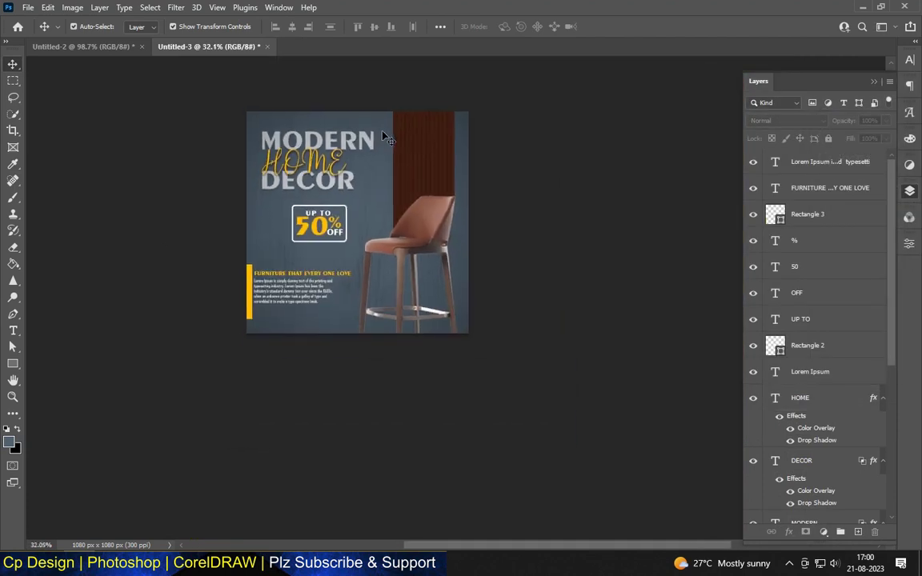
scroll(350, 113, "up", 5)
left_click(571, 175)
left_click(797, 451)
scroll(792, 448, "down", 2)
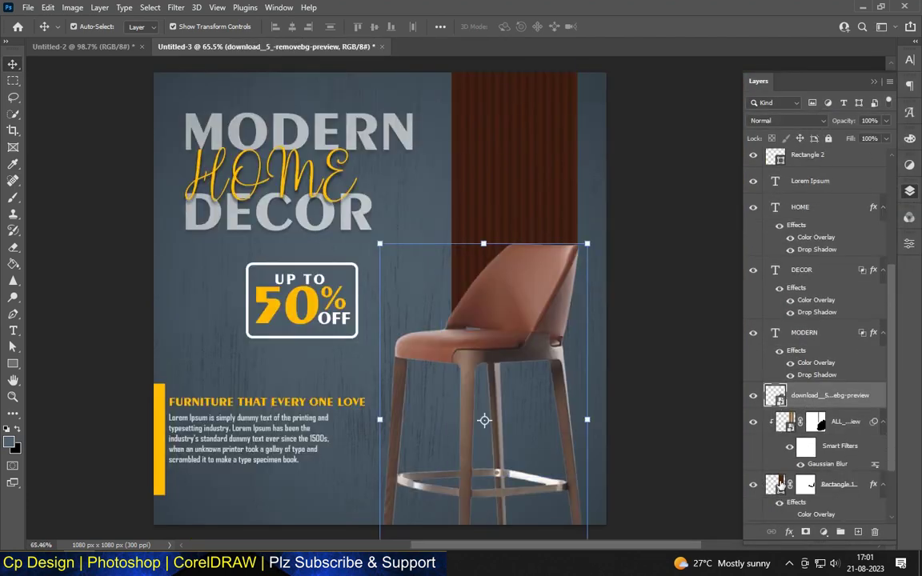
- Recolour the Rectangle 1 striped panel fill to orange-yellow ffba00 sampled from the left bar
left_click(780, 484)
double_click(781, 485)
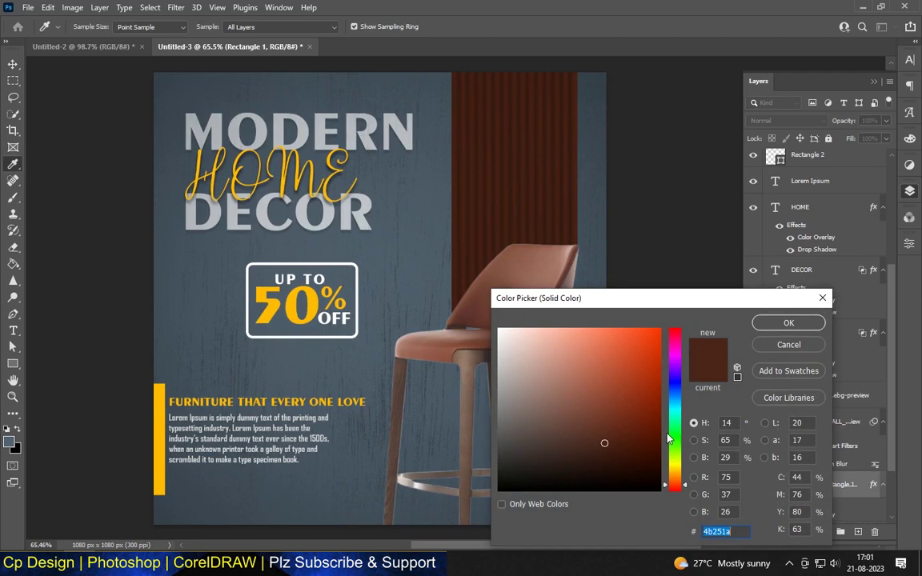
left_click(160, 434)
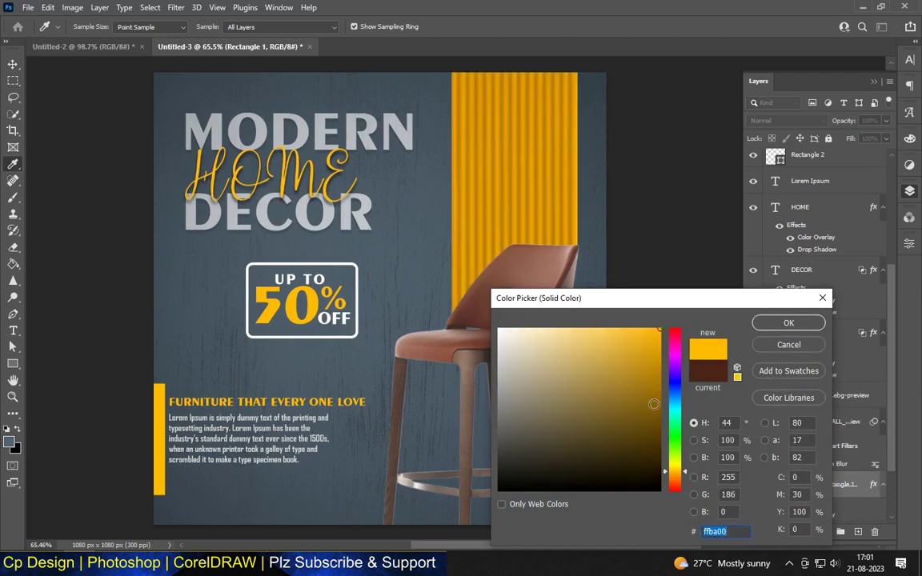
left_click(788, 323)
scroll(640, 186, "down", 3)
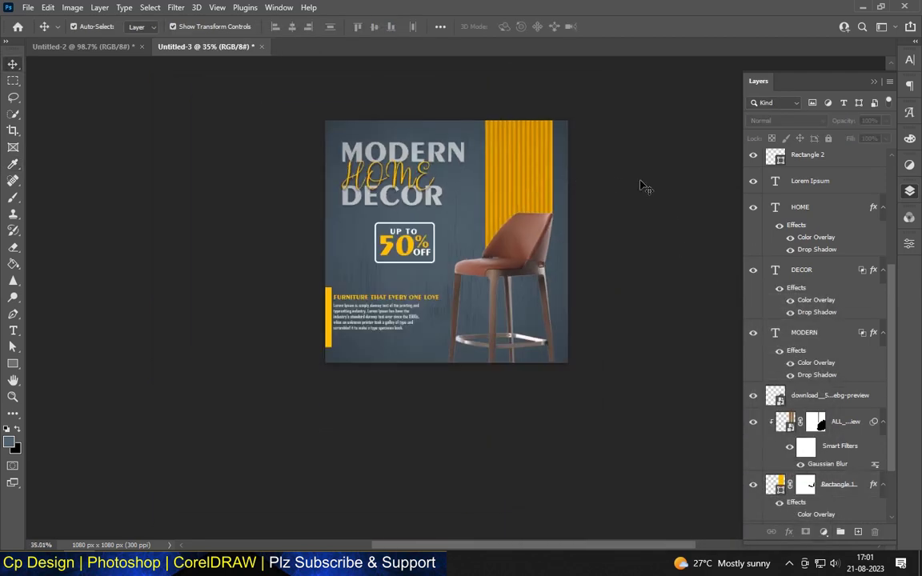
scroll(425, 140, "up", 2)
scroll(426, 140, "up", 3)
scroll(438, 227, "up", 3)
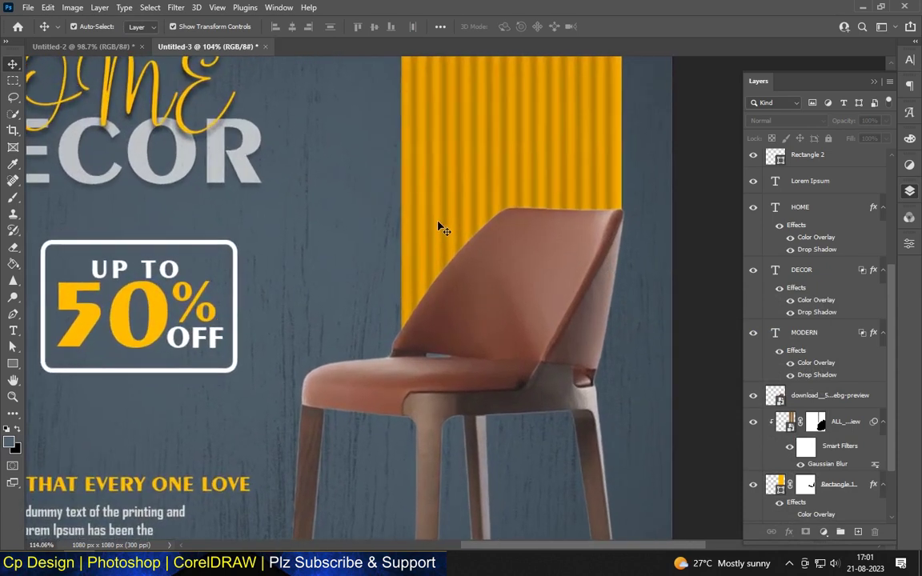
scroll(450, 243, "up", 2)
scroll(450, 243, "down", 3)
scroll(535, 237, "down", 2)
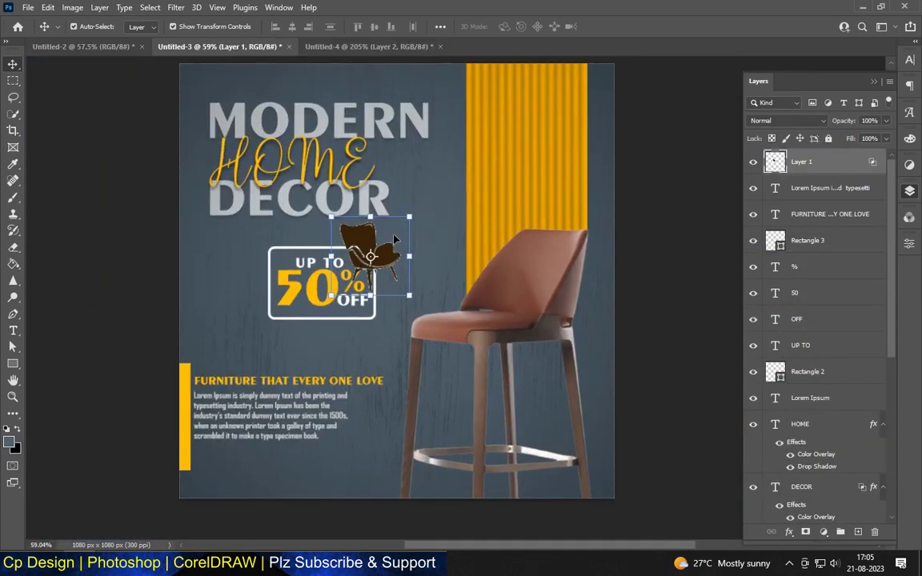
- Scroll up over the poster canvas
scroll(354, 210, "up", 3)
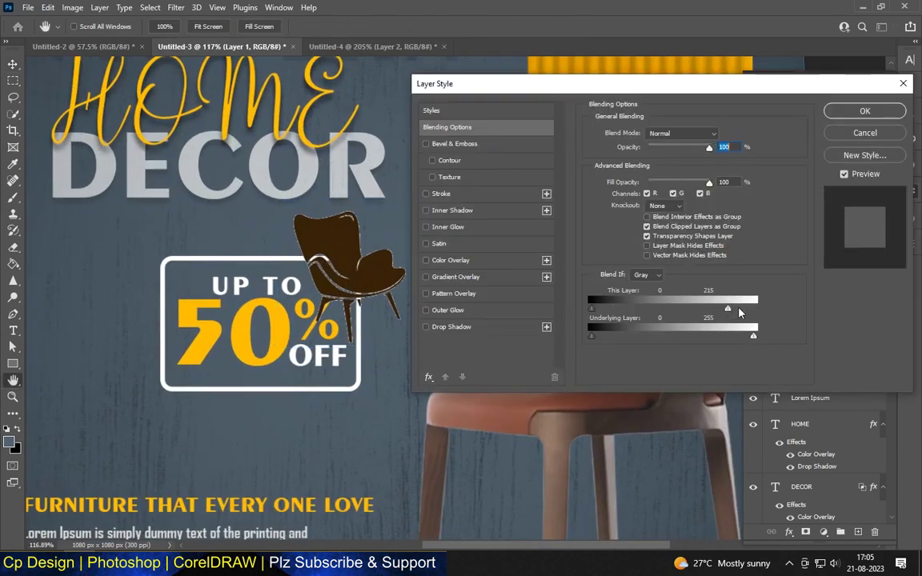
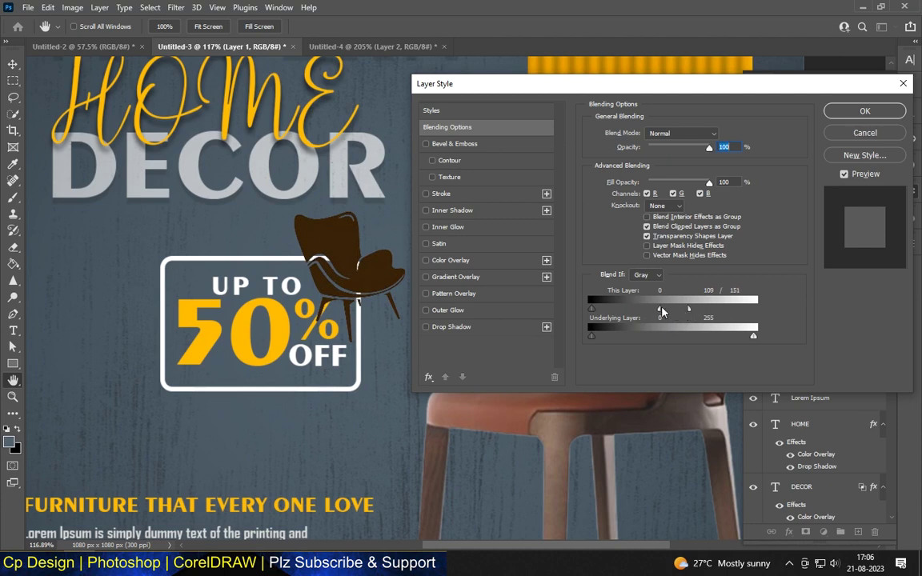
- Confirm the chair's Blend If layer style and move the chair up into the yellow stripe
left_click(880, 110)
key("v")
key("ctrl+0")
left_click_drag(312, 288, 484, 121)
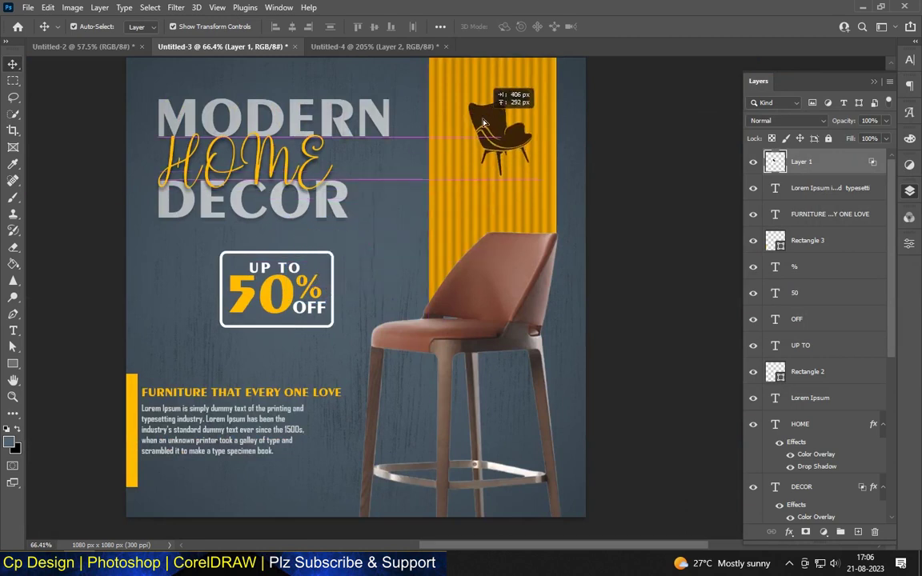
- Scale the chair graphic down and lower it slightly within the stripe
key("ctrl+t")
scroll(483, 122, "up", 3)
left_click_drag(496, 157, 463, 181)
key("Return")
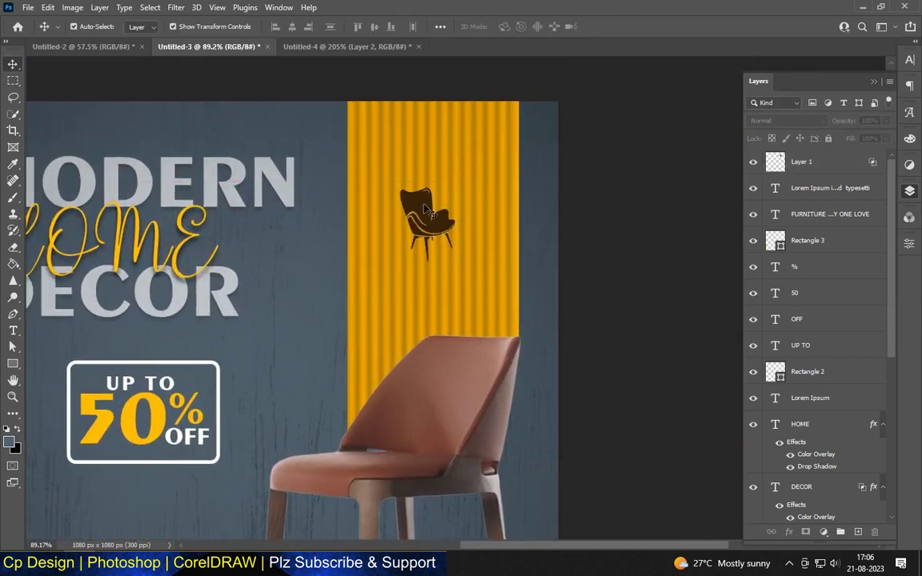
left_click_drag(424, 210, 434, 234)
scroll(506, 212, "down", 1)
scroll(506, 213, "down", 2)
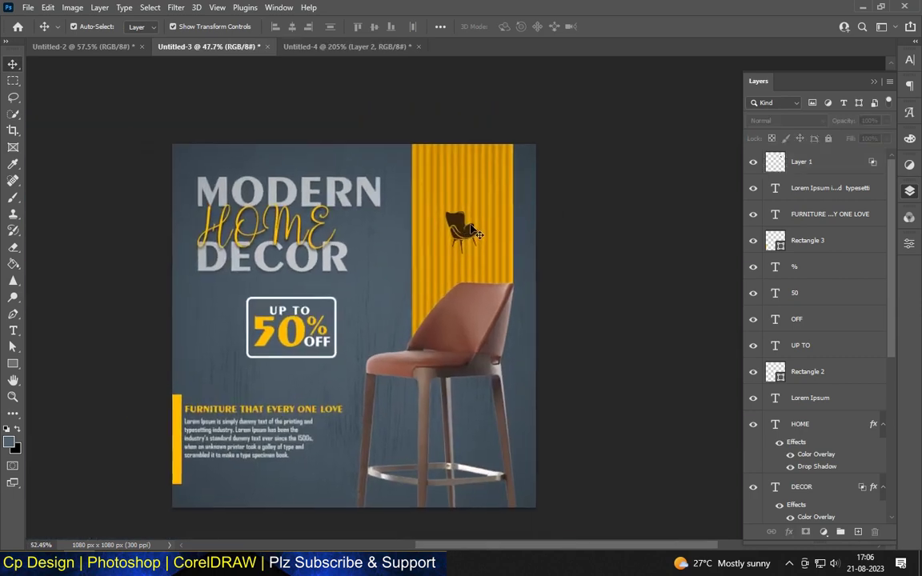
- Place the brass pendant lamp image, shrink it, and move it to the stripe's top
left_click(572, 257)
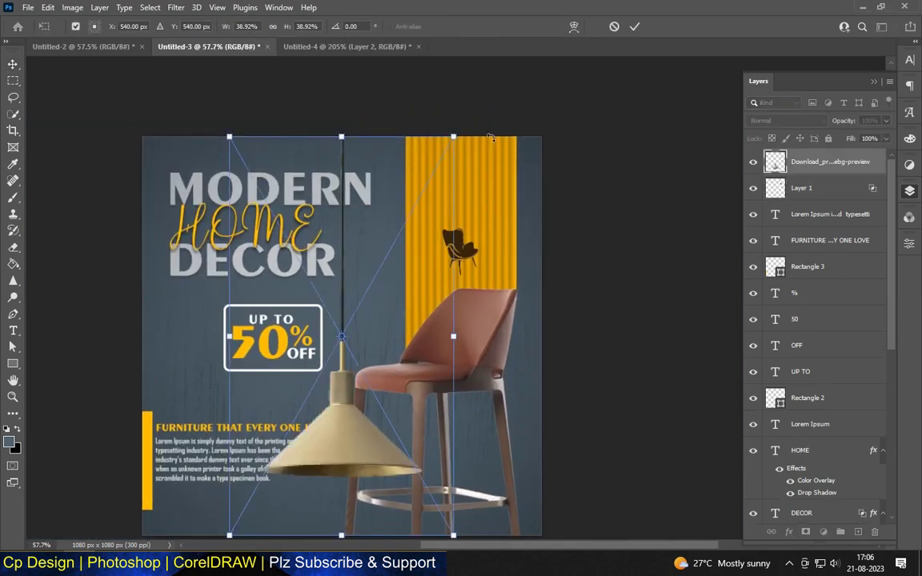
left_click_drag(293, 476, 414, 376)
scroll(432, 412, "down", 1)
scroll(432, 412, "down", 1)
left_click_drag(451, 144, 463, 295)
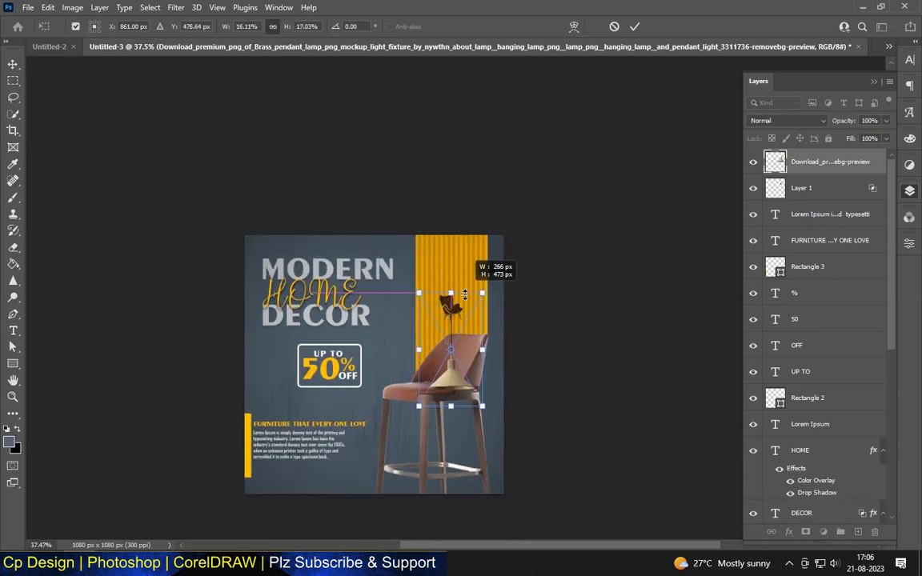
key("Return")
scroll(462, 324, "up", 1)
scroll(464, 326, "up", 3)
left_click_drag(446, 383, 450, 254)
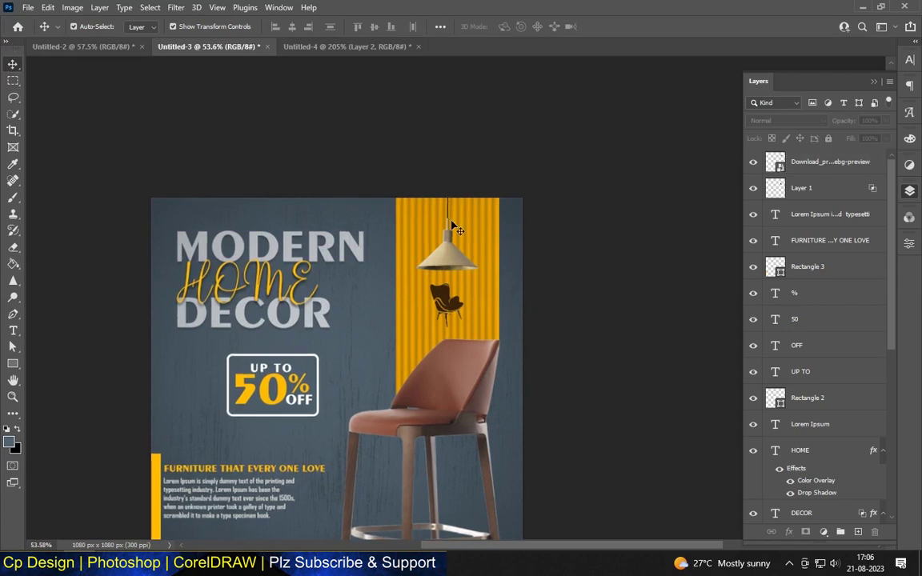
- Stretch the lamp so its cord reaches the panel's top edge, then nudge it upward
scroll(452, 240, "up", 2)
left_click(452, 272)
left_click_drag(444, 122, 444, 174)
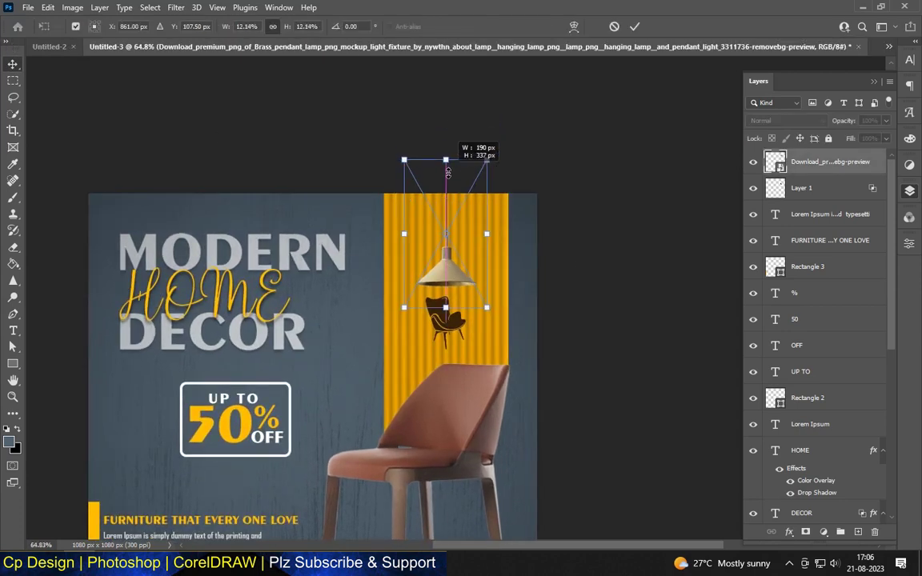
left_click(430, 234)
scroll(430, 235, "up", 2)
left_click(452, 240)
key("ctrl+t")
left_click_drag(453, 134, 453, 182)
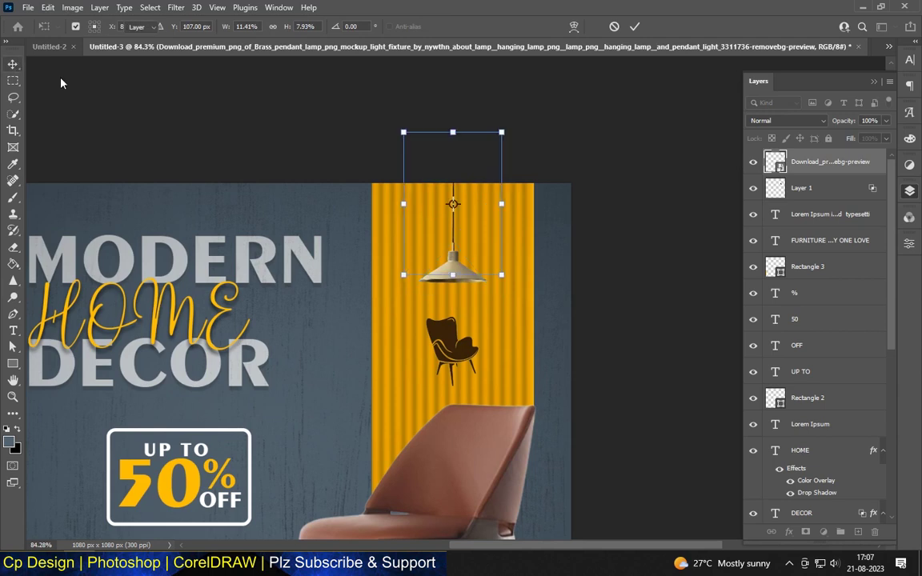
left_click(17, 64)
left_click_drag(453, 220, 453, 210)
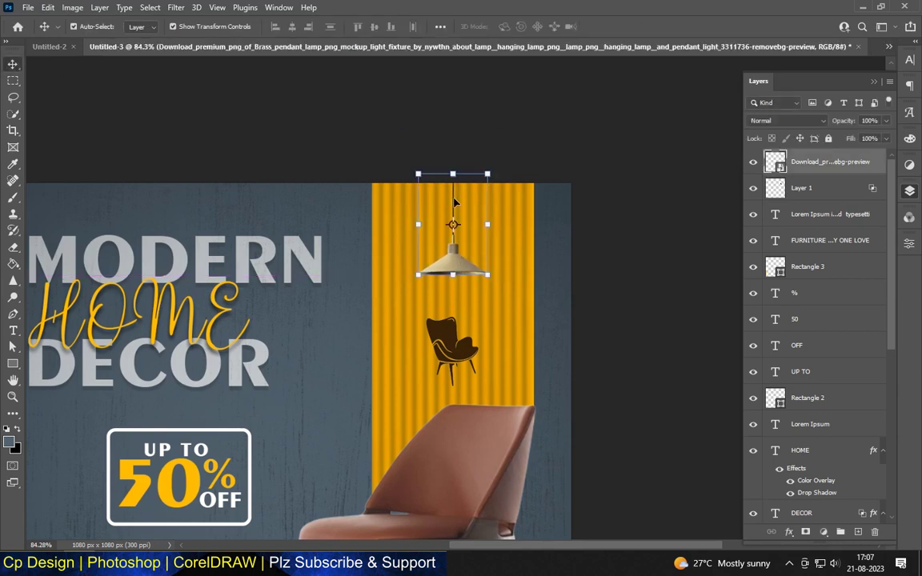
scroll(457, 328, "up", 2)
left_click(462, 360)
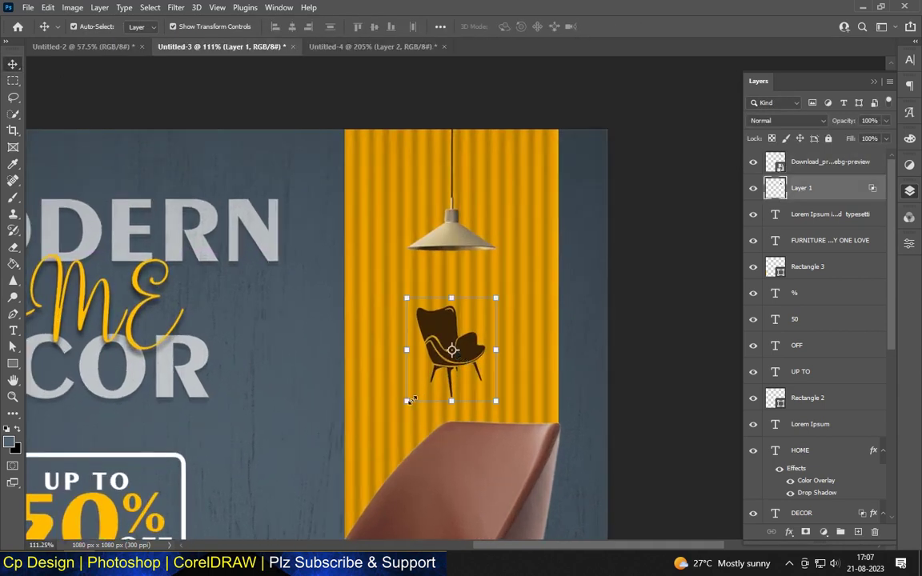
- Shrink the chair icon further and move it up slightly
left_click_drag(408, 400, 428, 377)
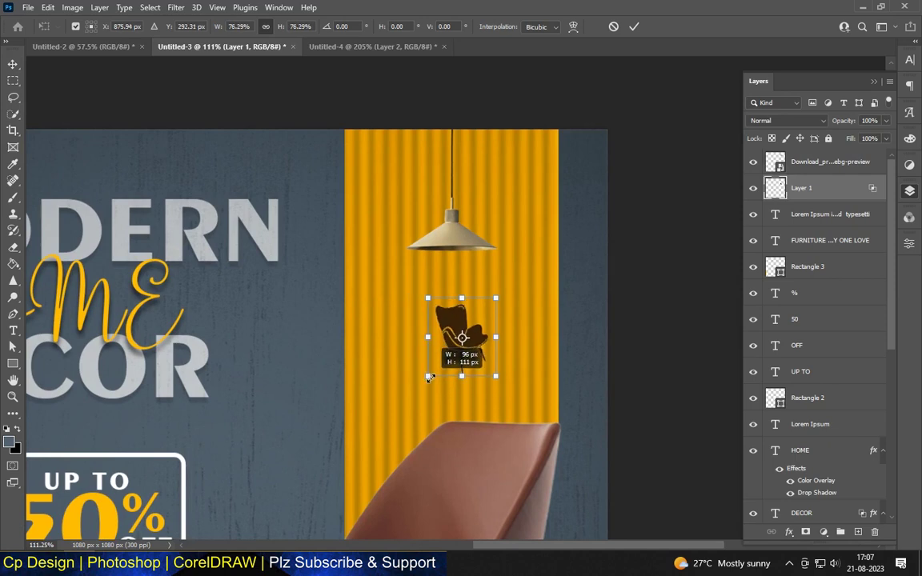
key("Return")
left_click_drag(468, 346, 470, 314)
- Type 'LOGO HERE' below the chair in Bernard MT Condensed 11 pt
left_click(320, 361)
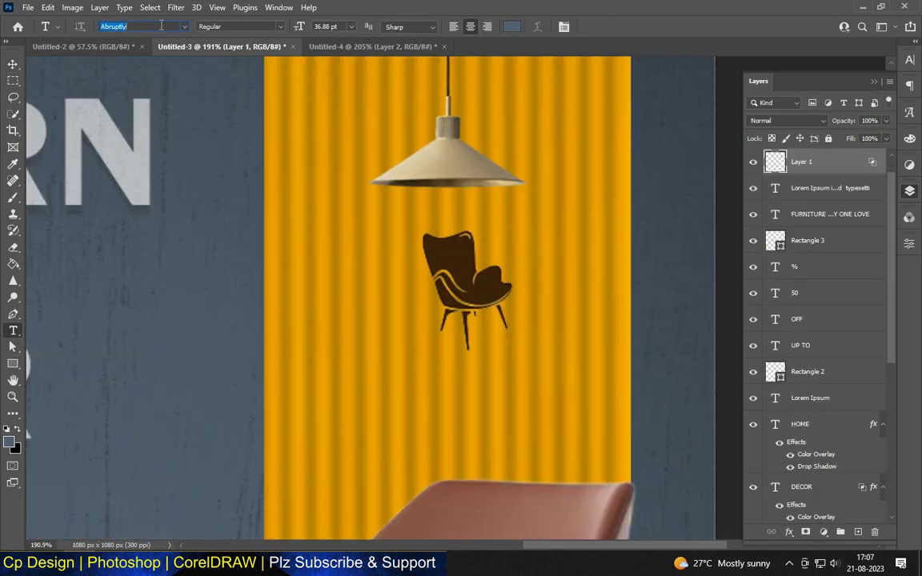
left_click(182, 27)
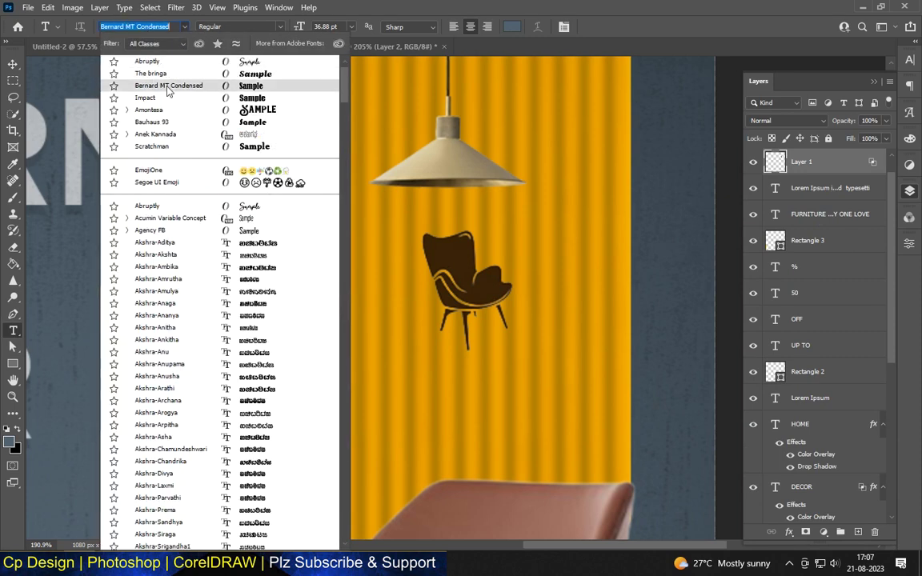
left_click(168, 87)
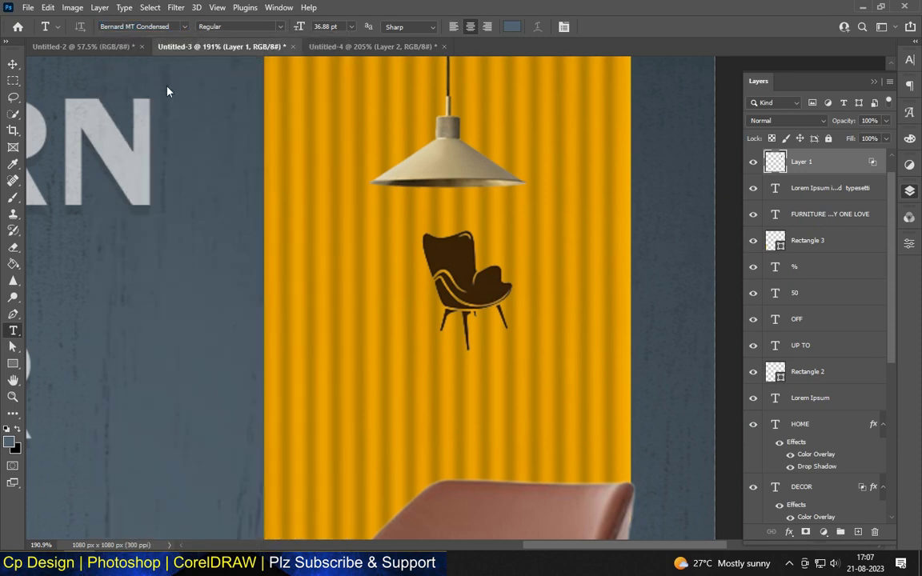
left_click(352, 26)
left_click(334, 94)
left_click(401, 371)
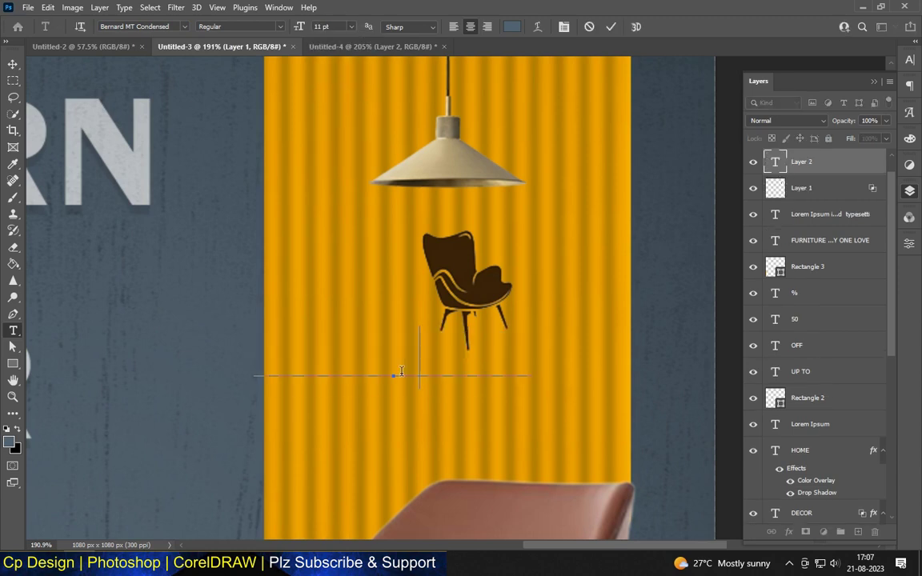
type("LOGO HERE")
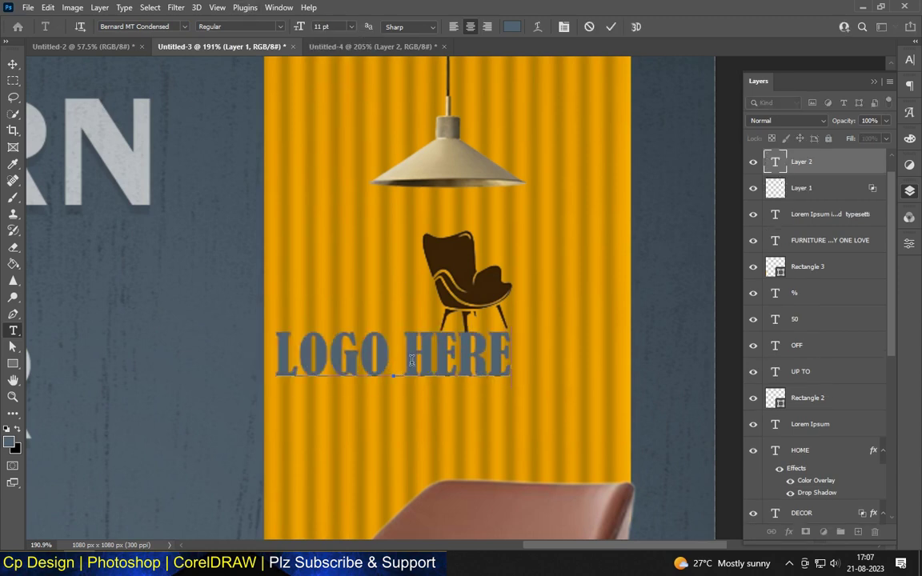
left_click(13, 64)
- Scale the LOGO HERE text down and position it right under the chair
left_click_drag(416, 356, 474, 356)
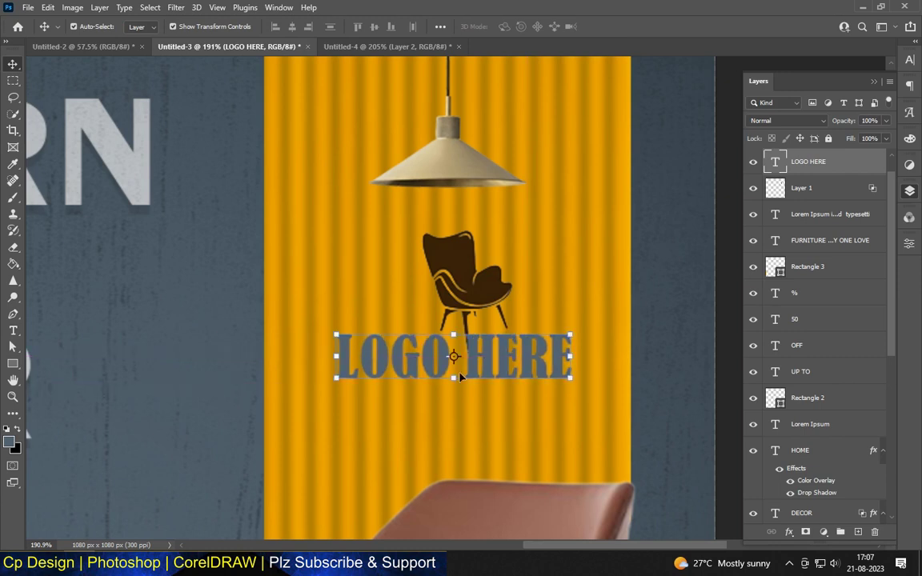
scroll(460, 376, "up", 3)
key("ctrl+t")
mouse_move(648, 299)
left_mouse_down()
mouse_move(599, 324)
mouse_move(524, 329)
left_mouse_up()
key("Return")
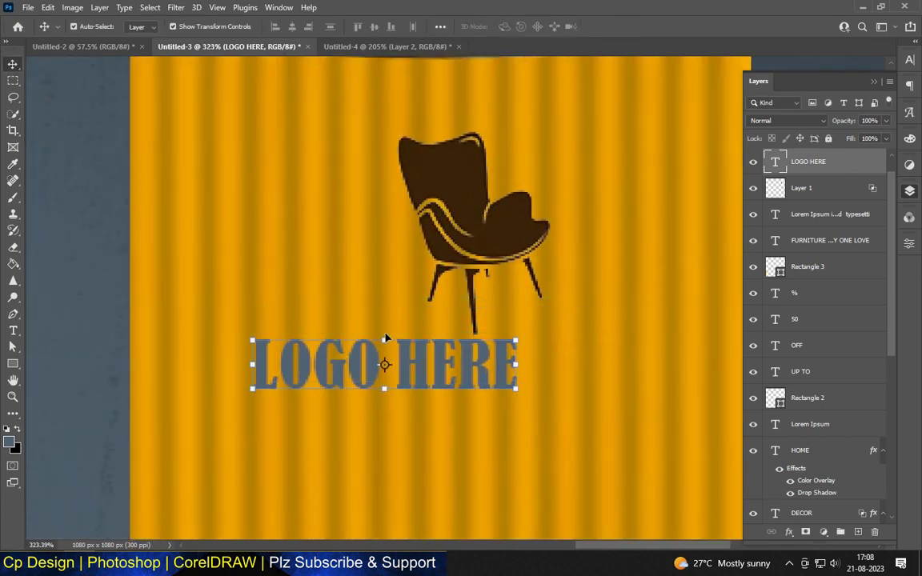
scroll(385, 338, "down", 1)
left_click_drag(401, 365, 479, 355)
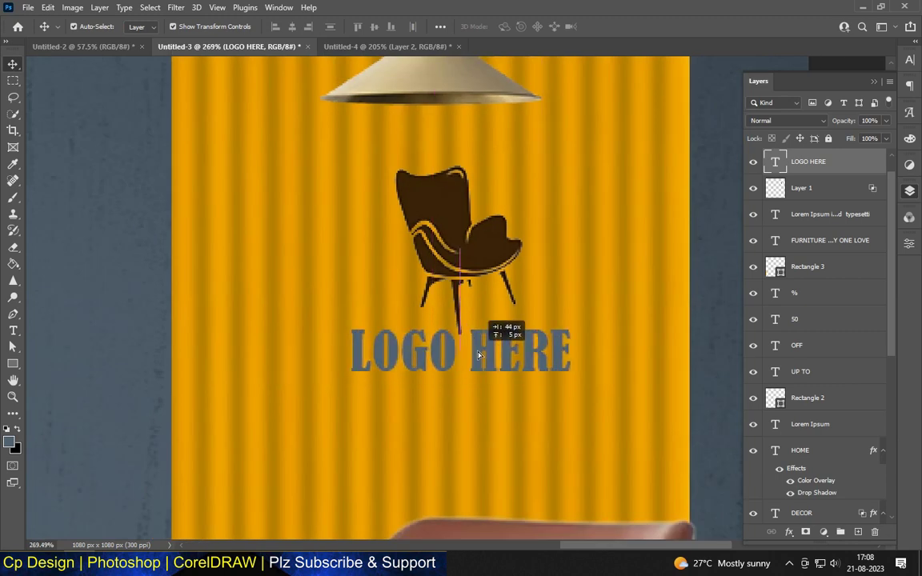
scroll(405, 216, "down", 3)
left_click(436, 232)
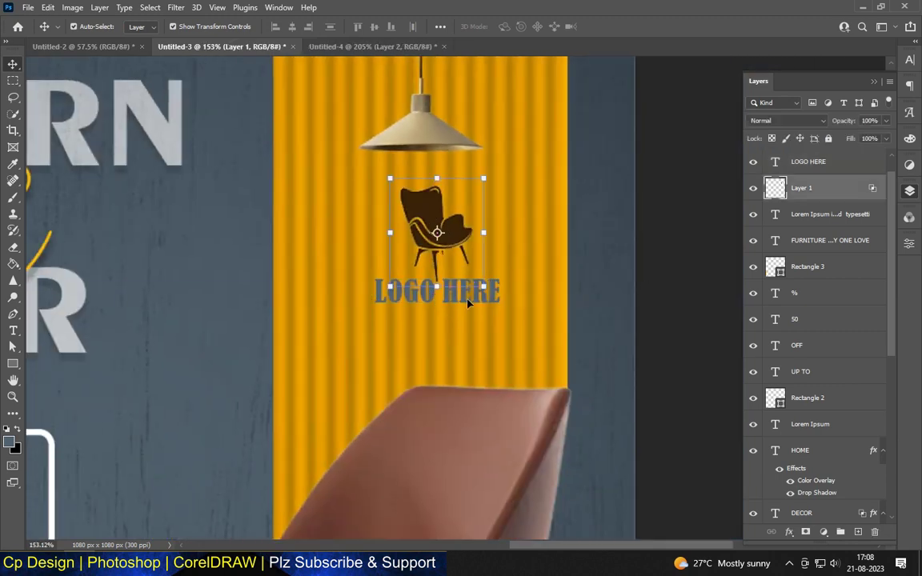
- Move the chair and LOGO HERE left together and centre them horizontally with the lamp
key("ctrl+t")
key("Return")
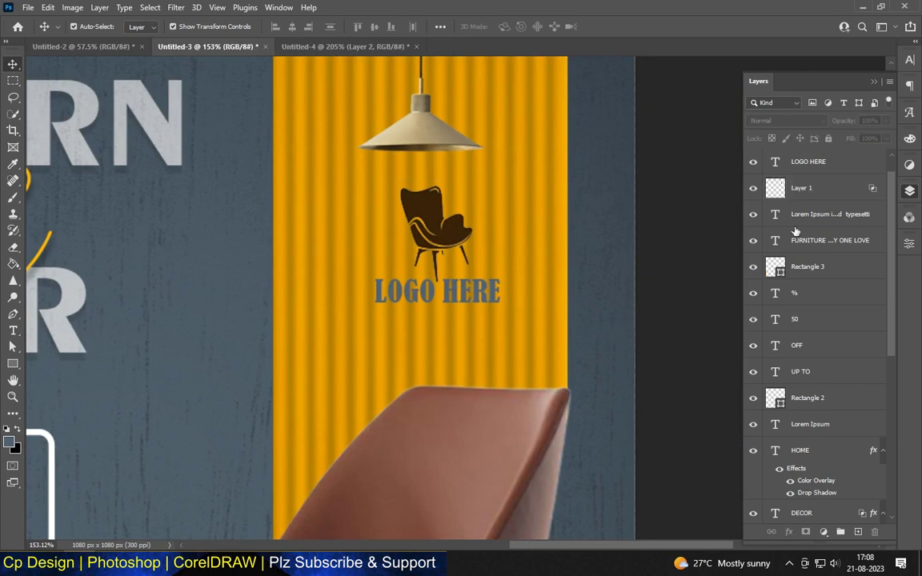
left_click(816, 199, "shift")
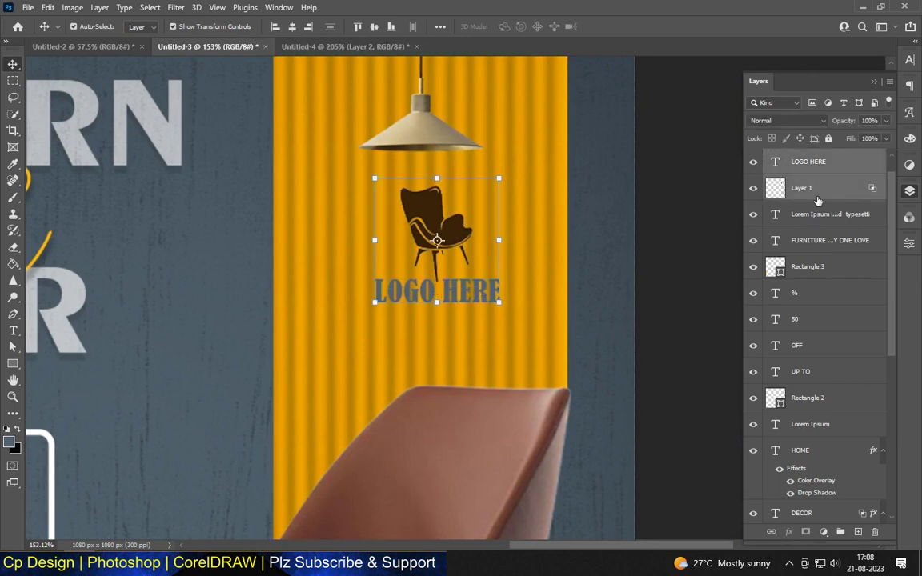
left_click_drag(448, 241, 423, 242)
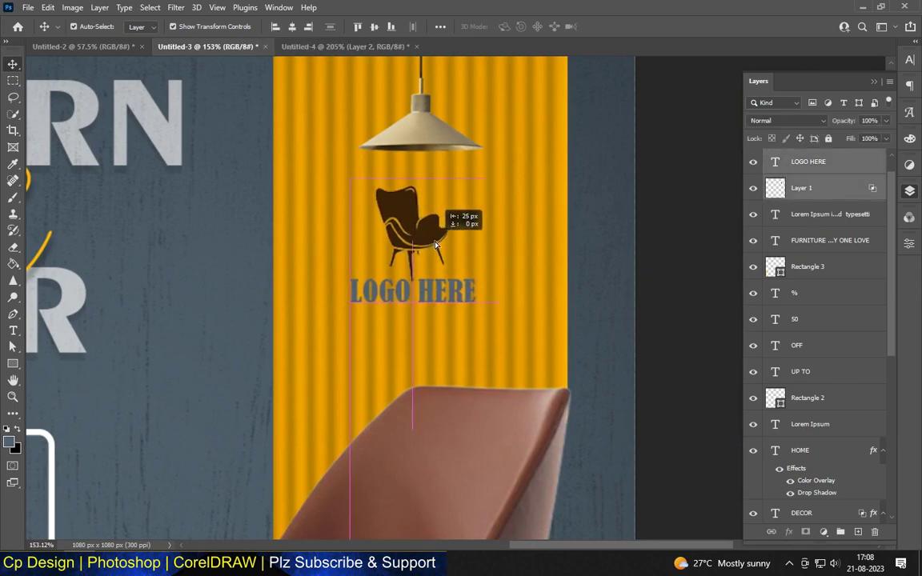
scroll(432, 224, "down", 2)
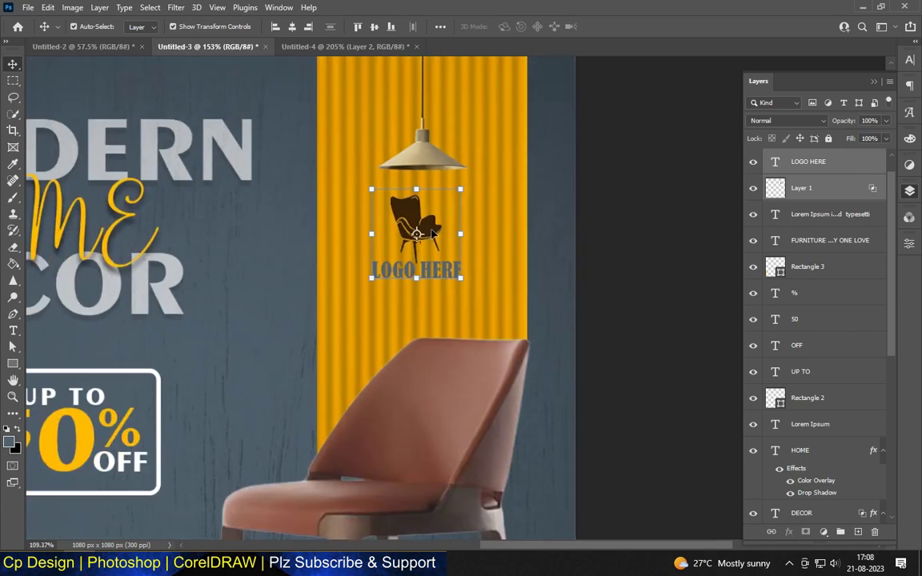
left_click(422, 152)
left_click(292, 27)
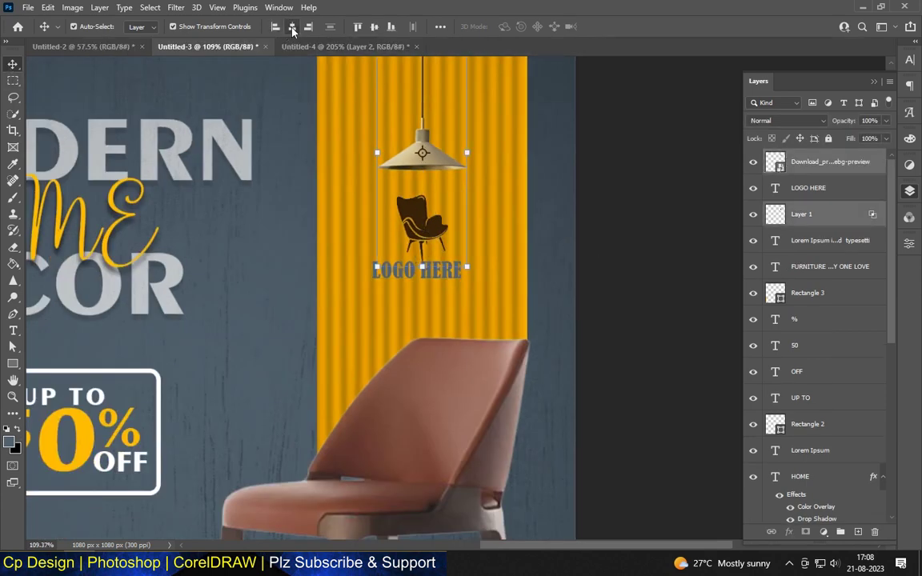
scroll(604, 264, "down", 2)
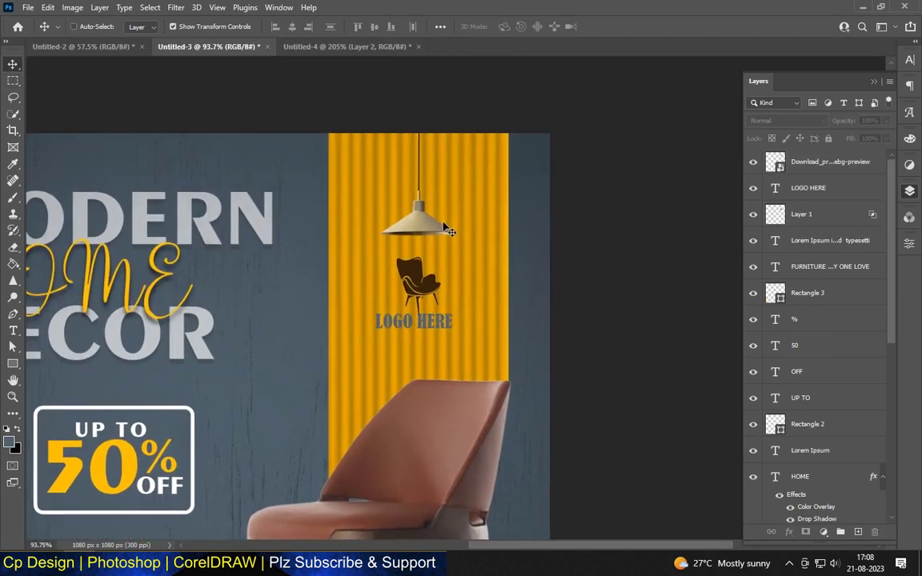
- Add a new empty layer directly above the hanging lamp layer
left_click(450, 229, "ctrl")
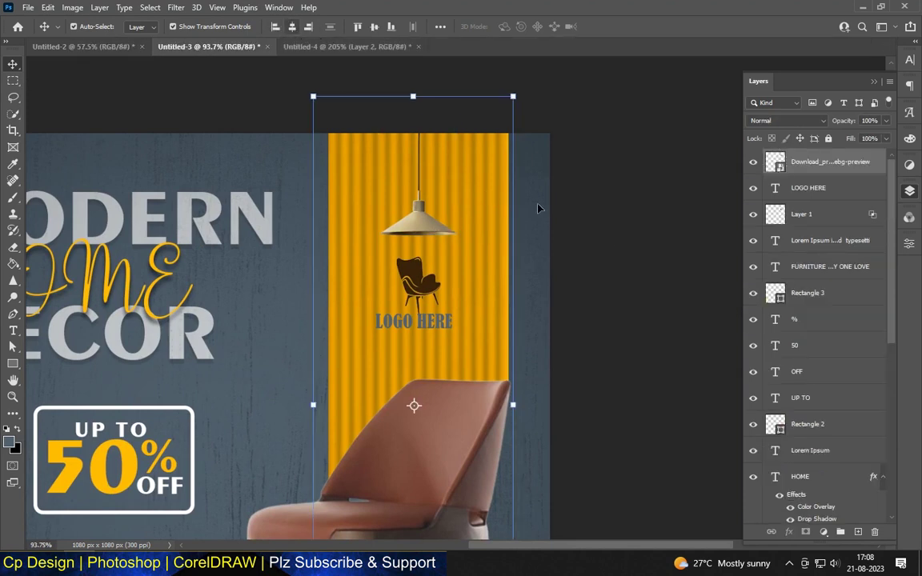
left_click(416, 276)
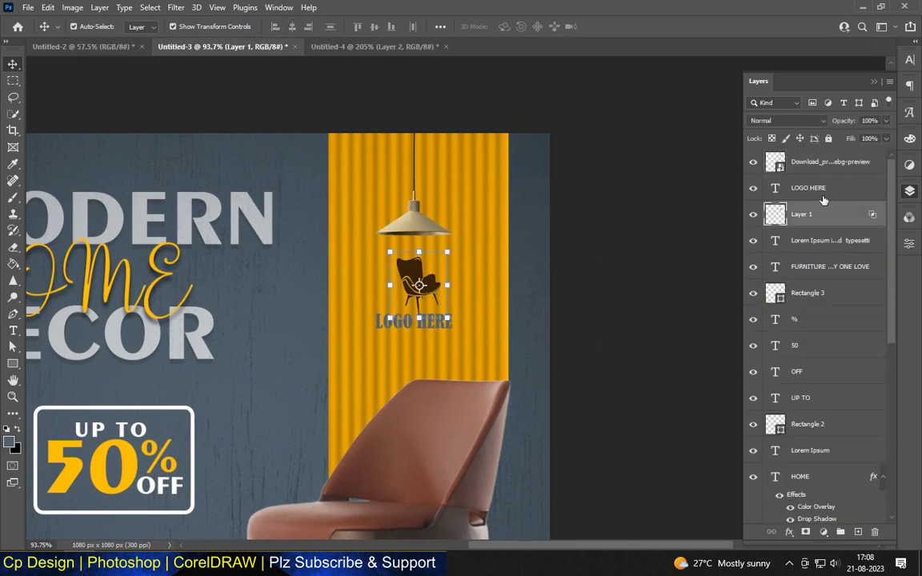
left_click(497, 228)
left_click(623, 270)
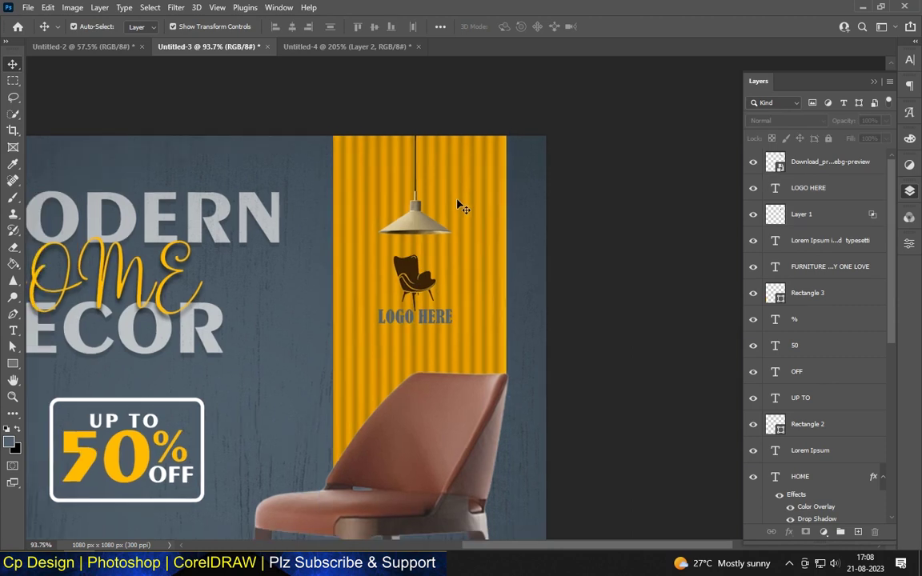
scroll(460, 207, "down", 3)
scroll(460, 207, "up", 2)
left_click(443, 204)
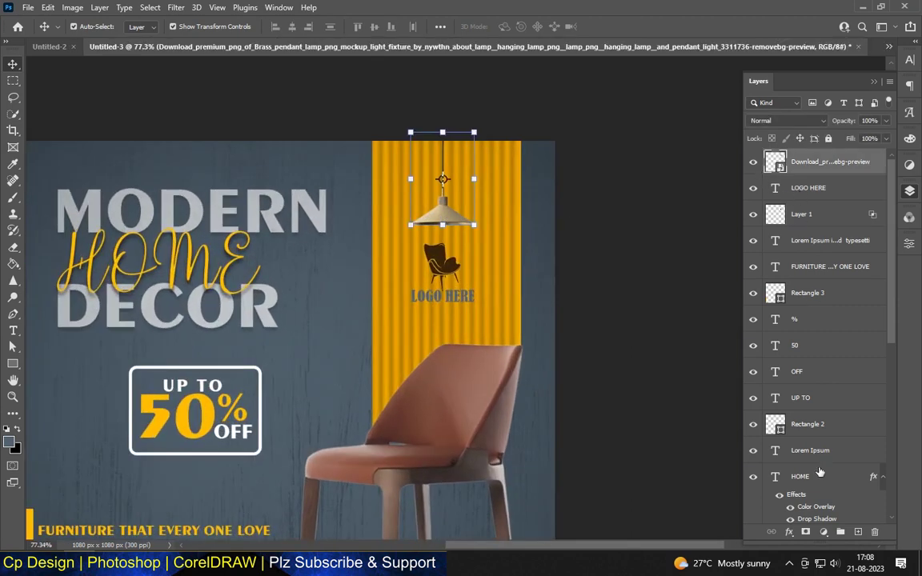
key("ctrl+shift+alt+n")
- Paint a soft brush glow just below the lamp shade and centre it
left_click(12, 197)
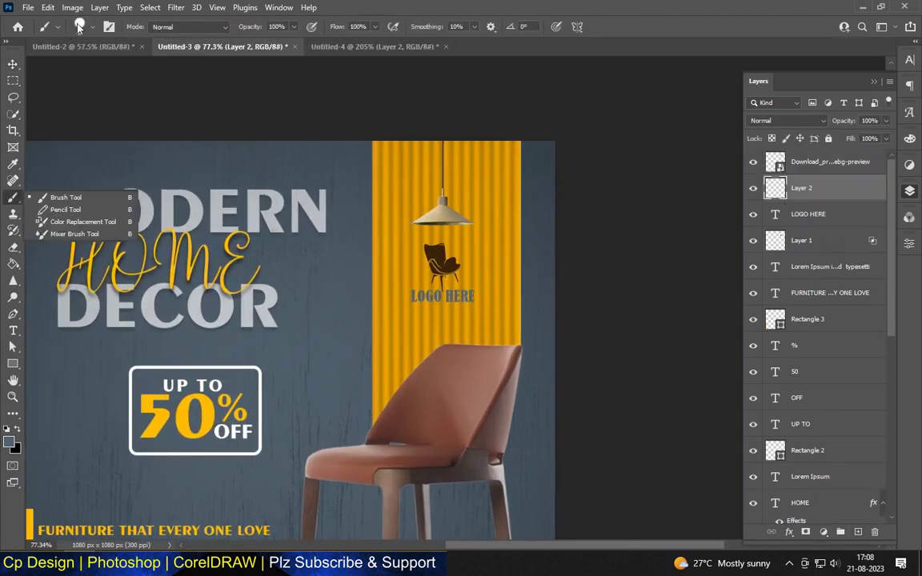
left_click(79, 26)
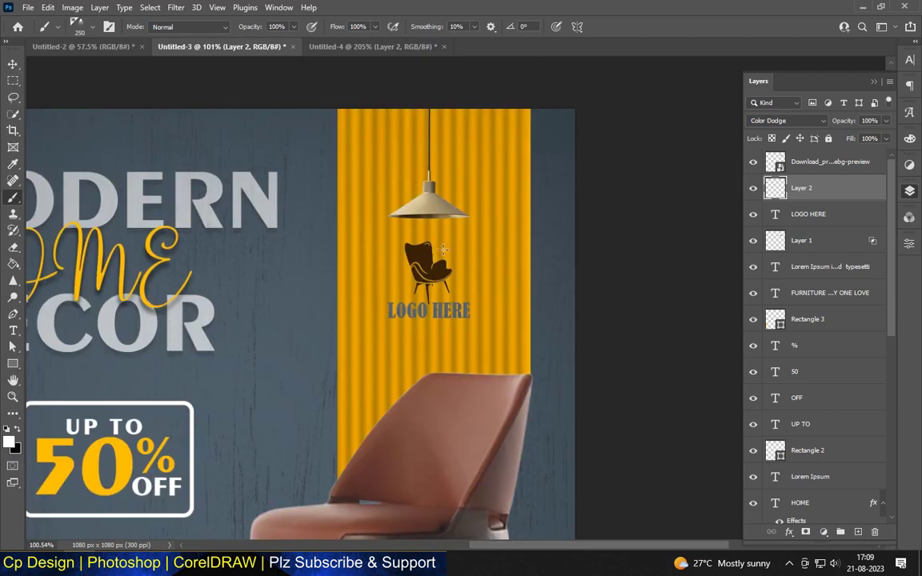
left_click_drag(392, 224, 428, 244)
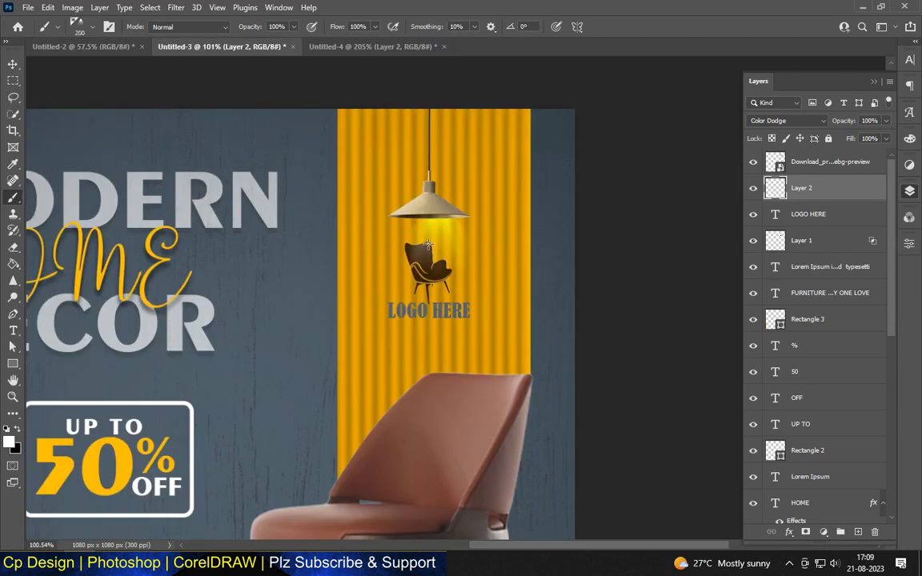
scroll(464, 206, "up", 2)
left_click(15, 67)
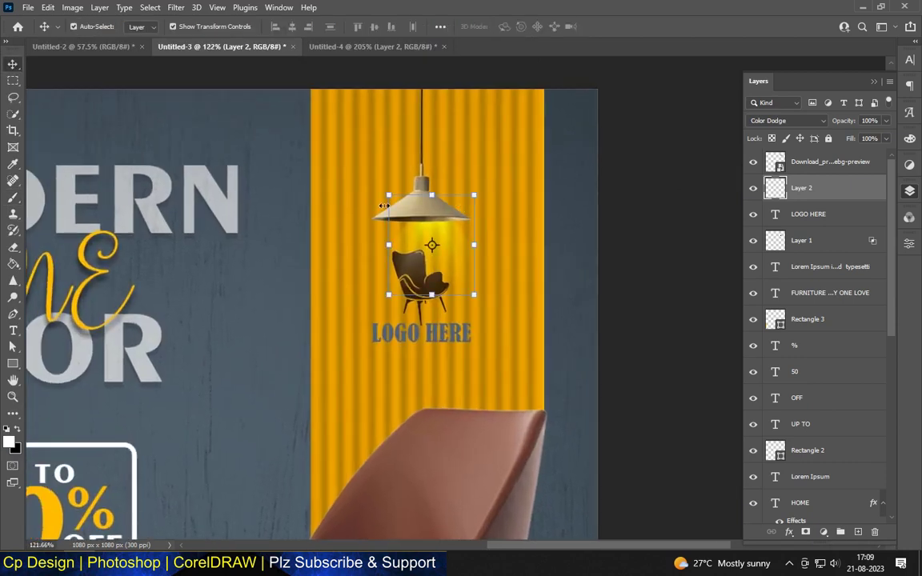
left_click_drag(417, 239, 422, 228)
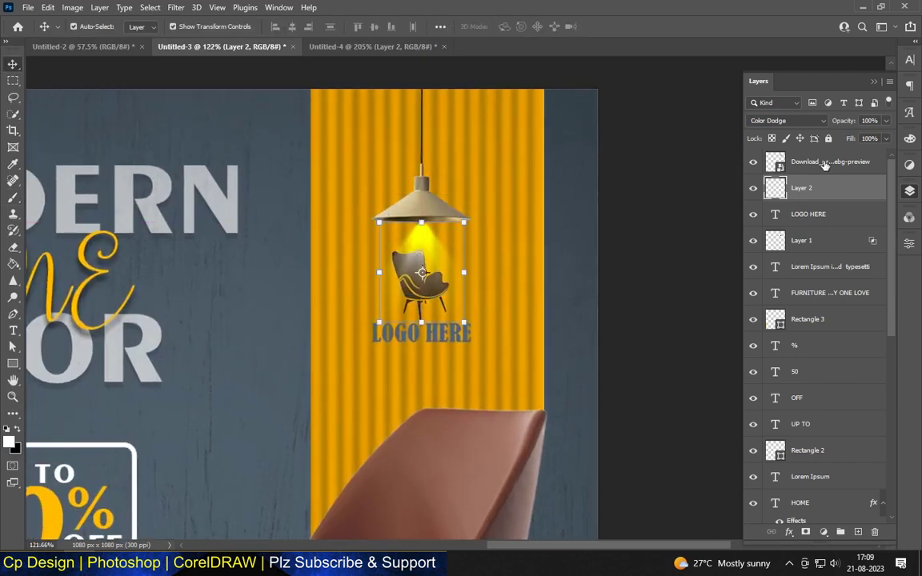
- Stack the glow above the lamp layer and scale it to about 114% onto the shade
left_click_drag(836, 157, 836, 156)
scroll(426, 248, "up", 3)
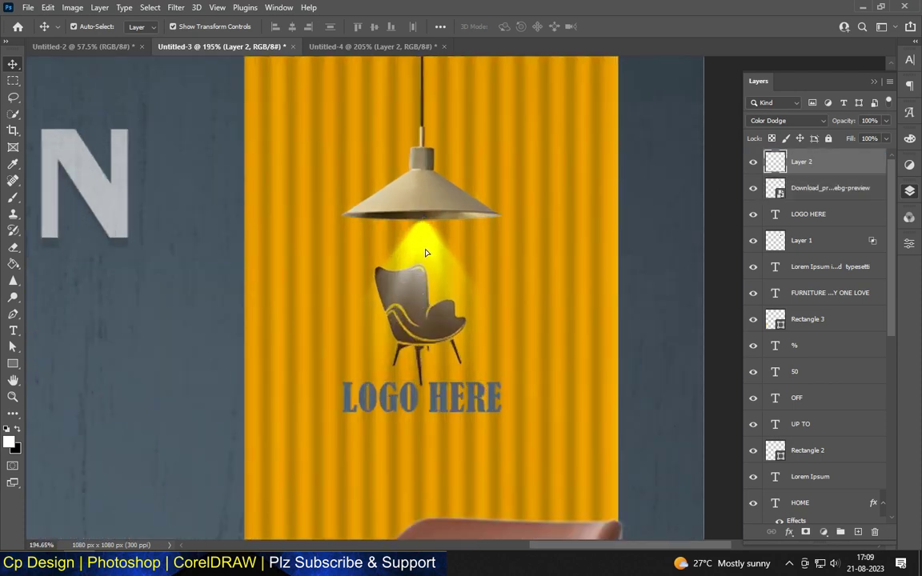
left_click_drag(425, 253, 425, 205)
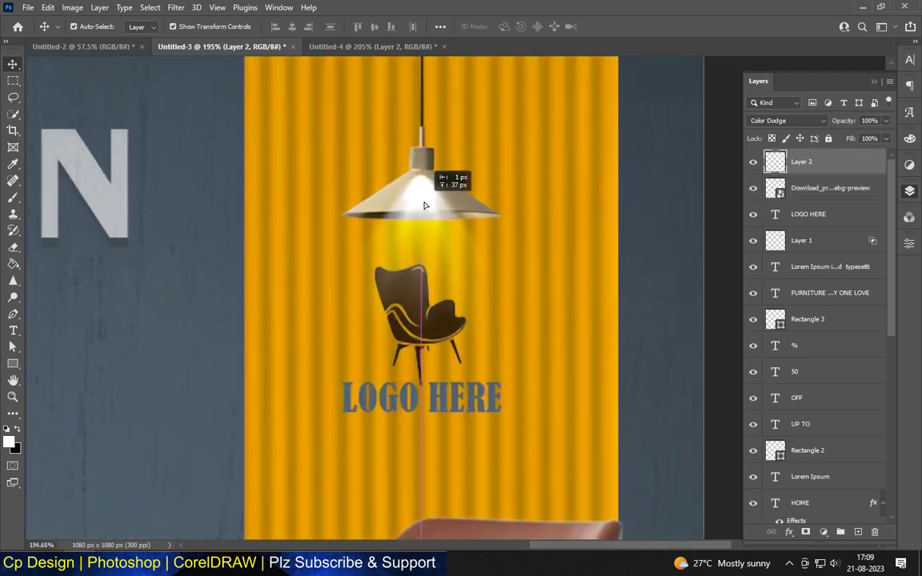
key("ctrl+t")
scroll(418, 189, "down", 3)
mouse_move(377, 277)
left_mouse_down()
mouse_move(351, 304)
mouse_move(288, 308)
left_mouse_up()
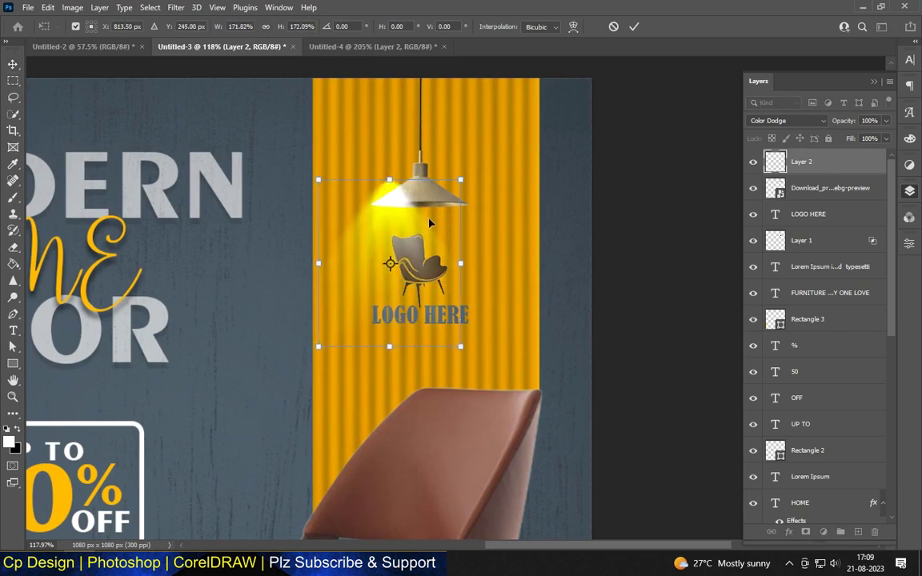
left_click_drag(429, 224, 459, 229)
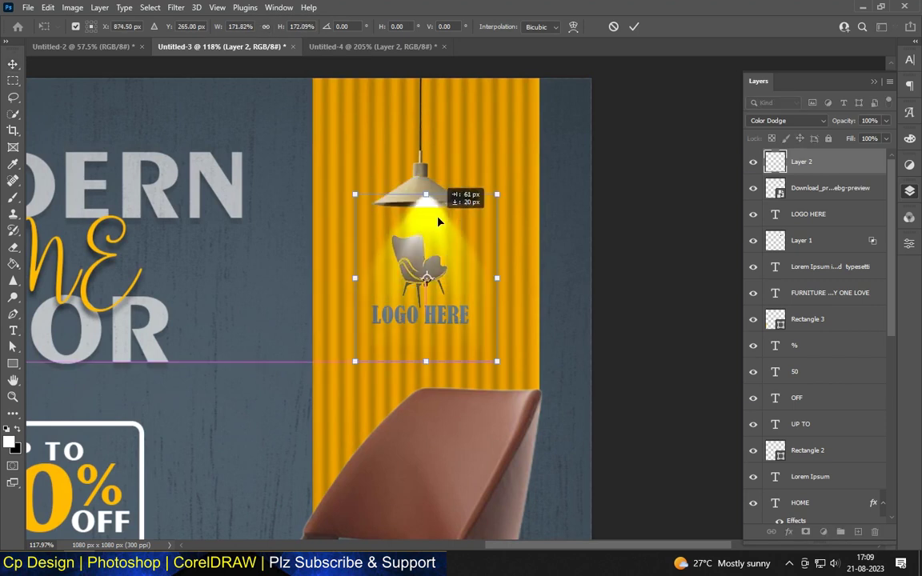
left_click(12, 64)
- Set the glow layer's blend mode to Screen
left_click(787, 120)
scroll(428, 222, "up", 2)
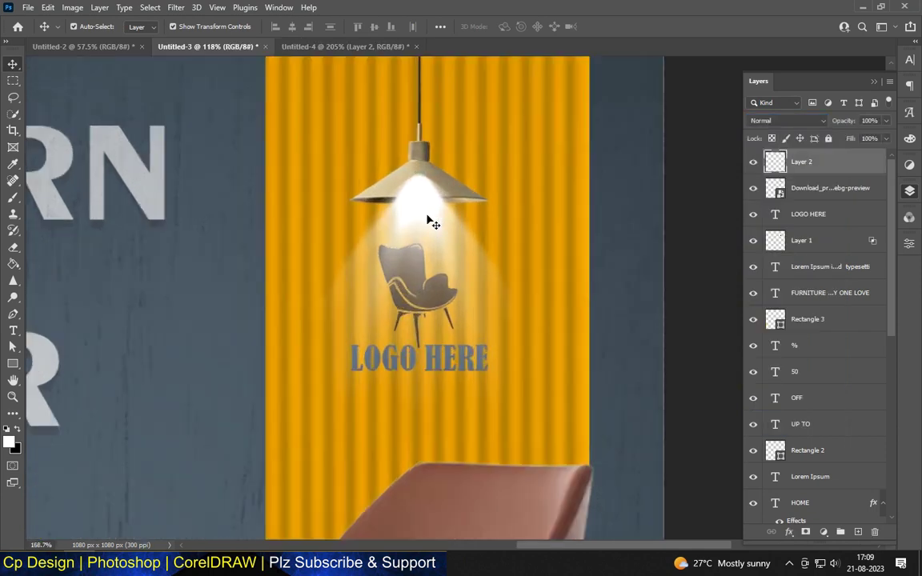
left_click(428, 223)
left_click(780, 120)
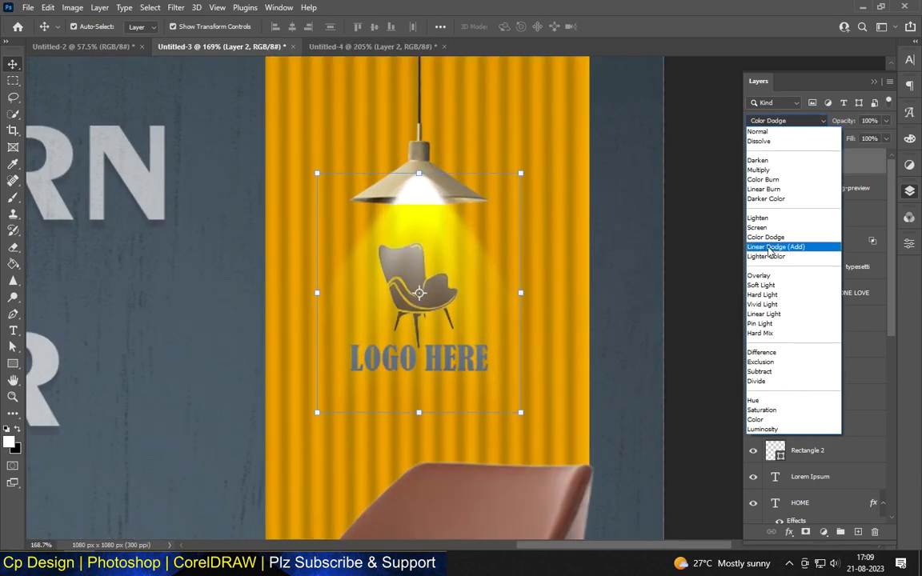
left_click(765, 228)
left_click(478, 255)
- Enlarge the light beam so it spreads down and outward over the chair logo
left_click(385, 203)
left_click_drag(313, 413, 305, 426)
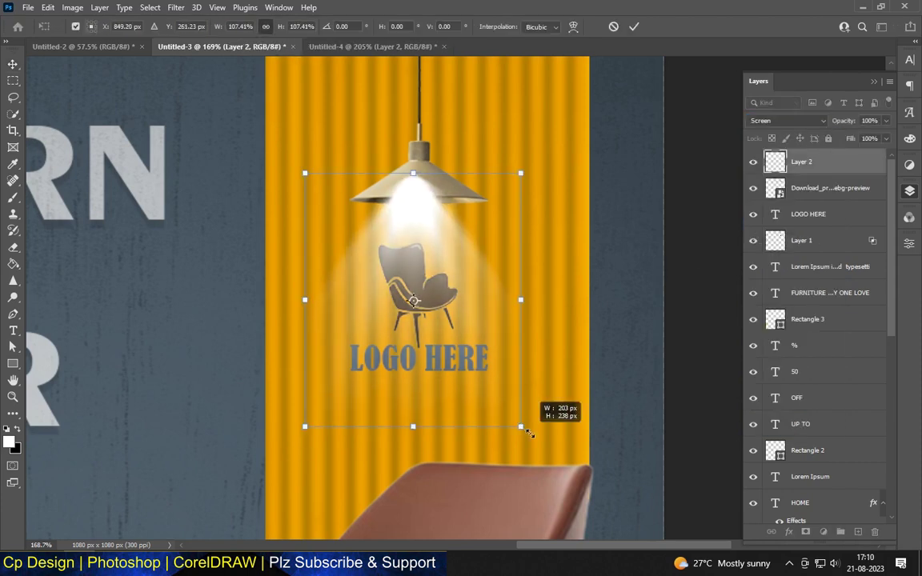
left_click_drag(524, 430, 566, 436)
mouse_move(305, 436)
left_mouse_down()
mouse_move(300, 466)
mouse_move(283, 485)
left_mouse_up()
scroll(361, 273, "down", 1)
scroll(362, 273, "down", 2)
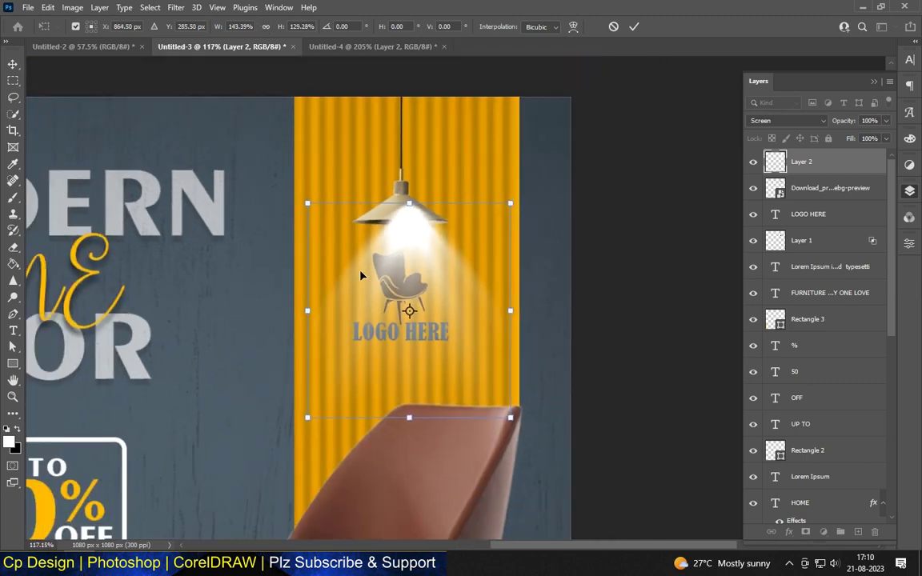
left_click(13, 63)
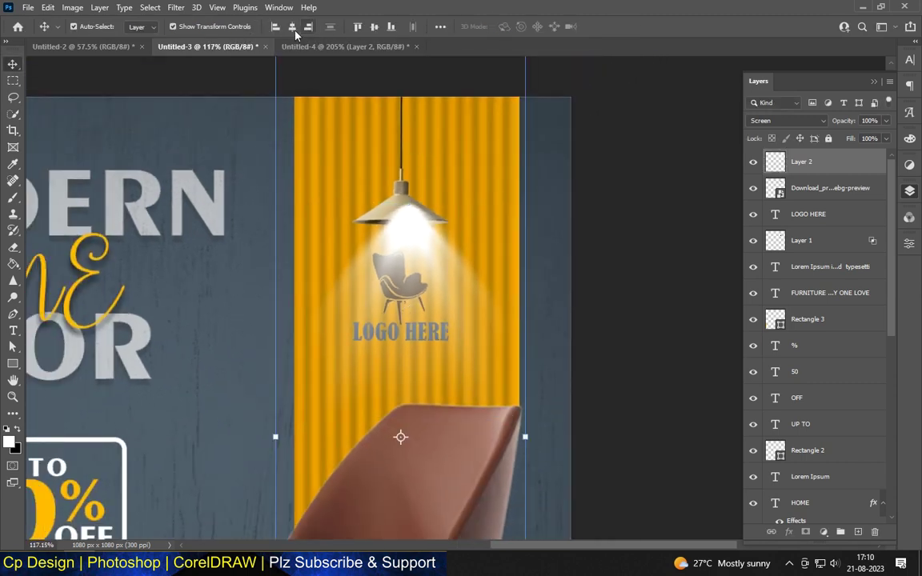
scroll(438, 200, "up", 1)
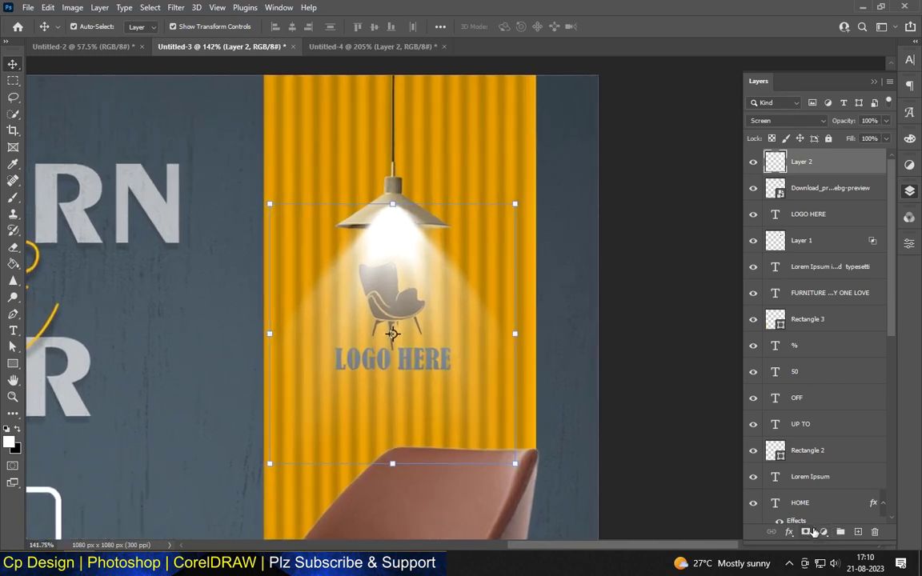
- Add a layer mask to the glow and paint out the glow over the lamp shade
left_click(805, 531)
key("b")
scroll(389, 184, "up", 5)
left_click(81, 25)
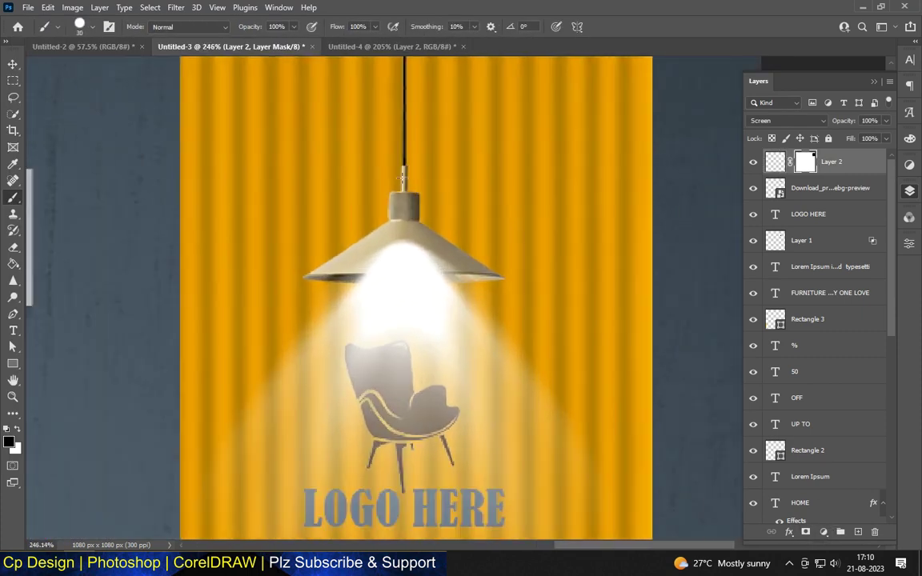
left_click_drag(360, 220, 376, 244)
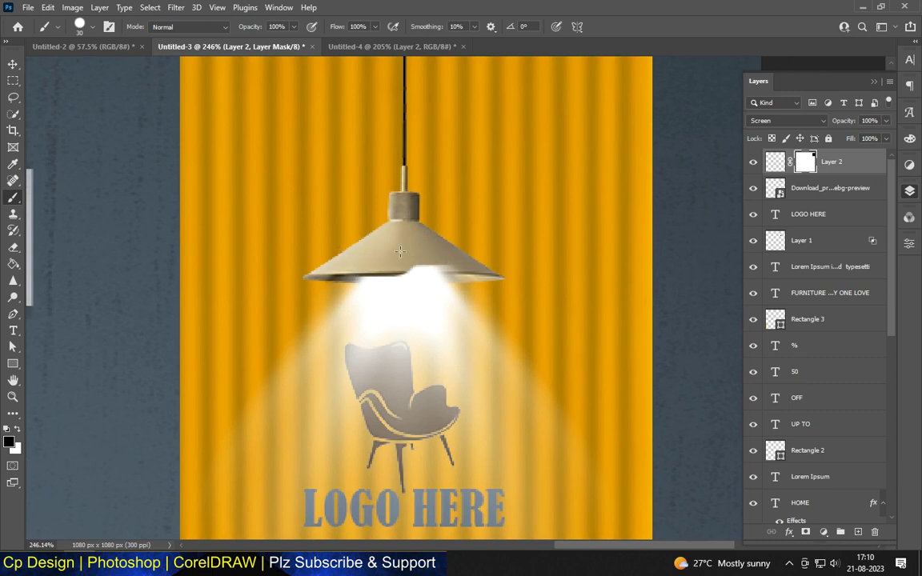
scroll(435, 221, "down", 4)
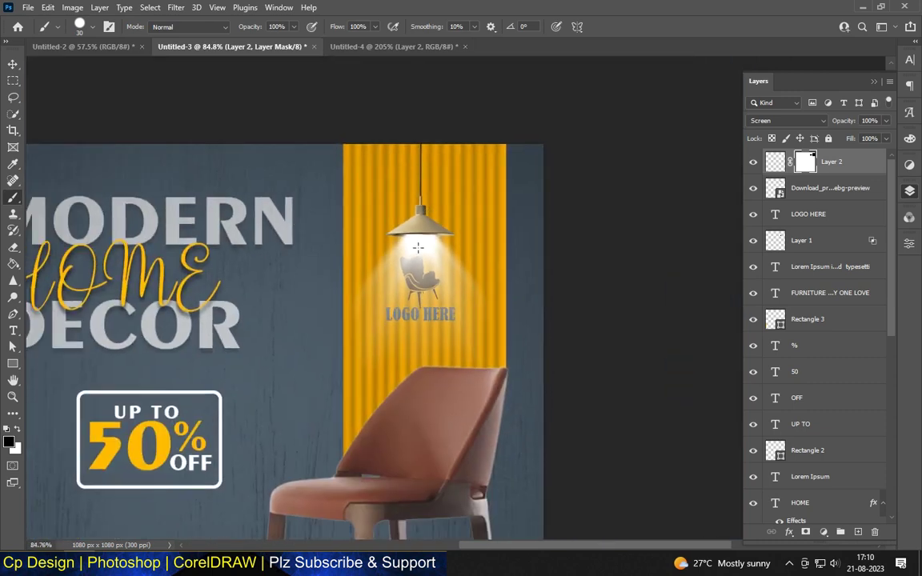
scroll(418, 247, "up", 5)
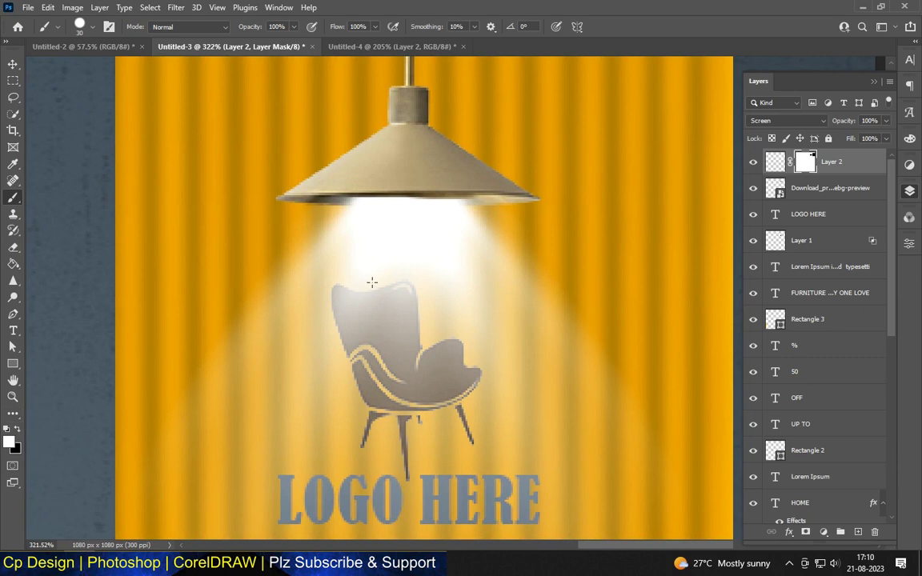
scroll(445, 221, "up", 2)
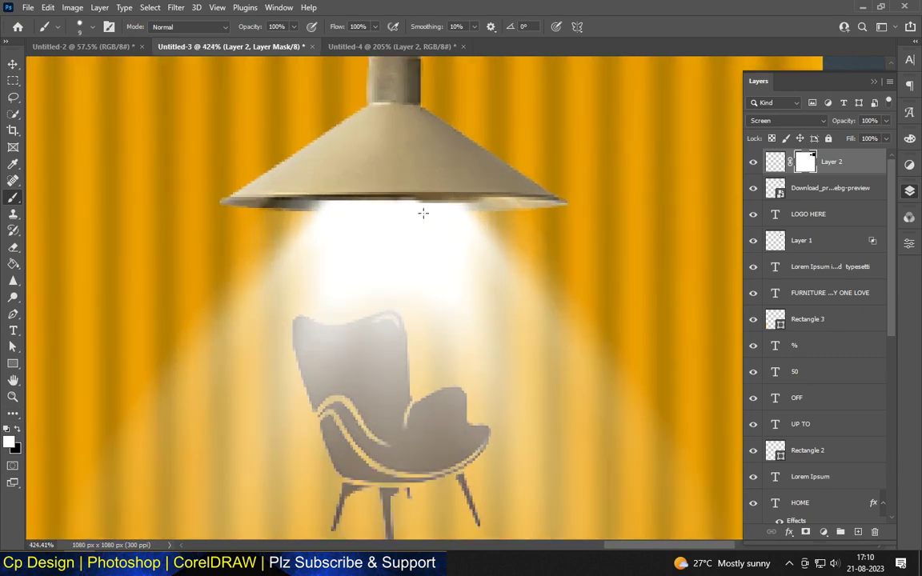
scroll(433, 220, "down", 5)
scroll(433, 219, "down", 3)
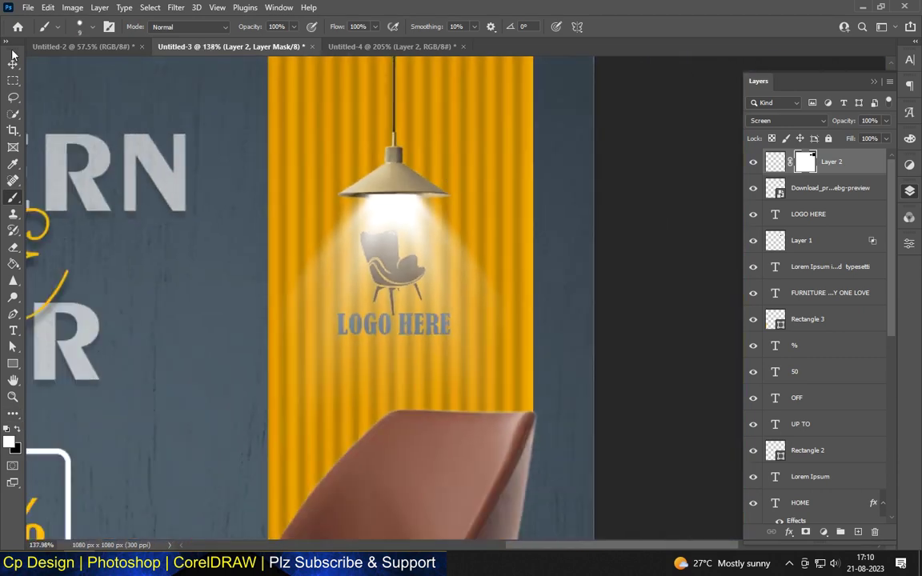
- Lower the glow layer's fill to 50%
key("v")
left_click(886, 138)
left_click_drag(888, 153, 856, 155)
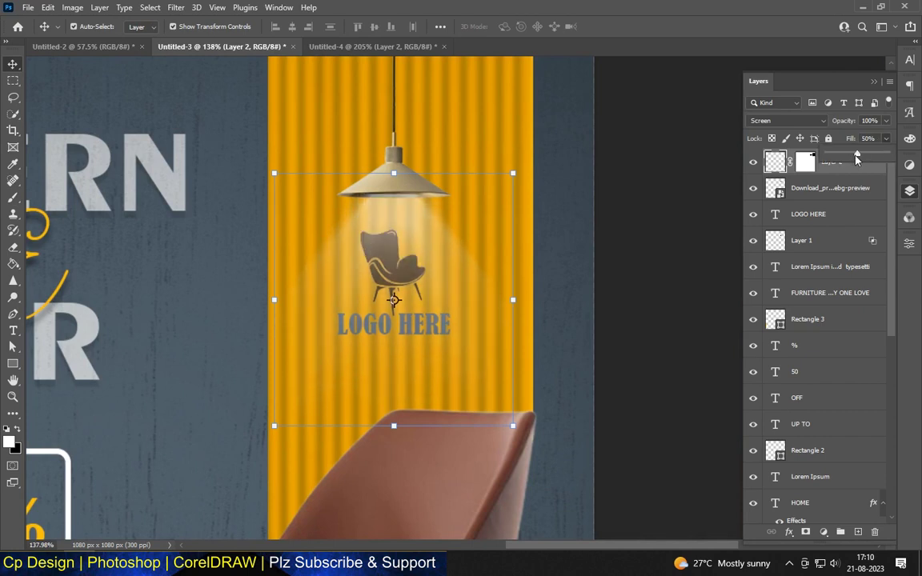
- Switch the glow to Color Dodge blending with 35% fill
left_click(787, 120)
left_click(764, 244)
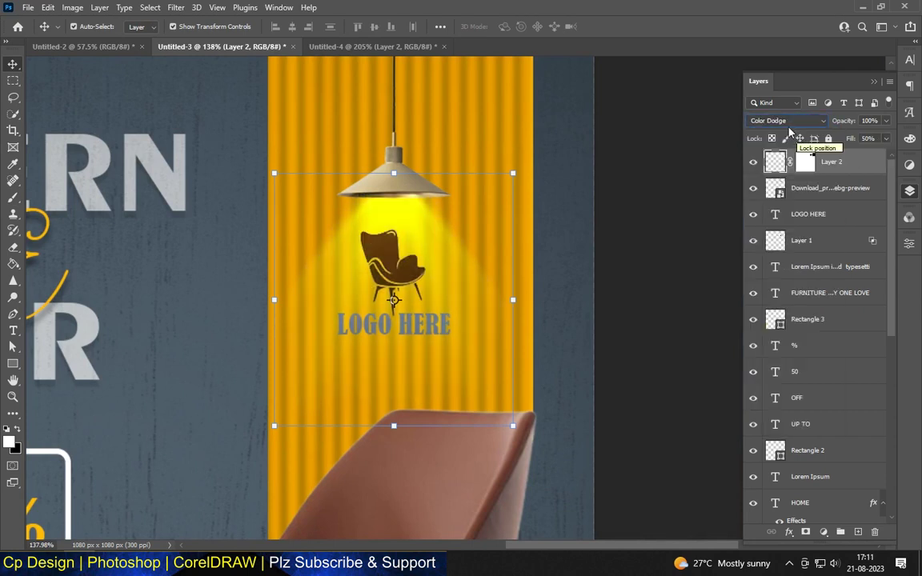
left_click(886, 138)
left_click_drag(856, 153, 846, 152)
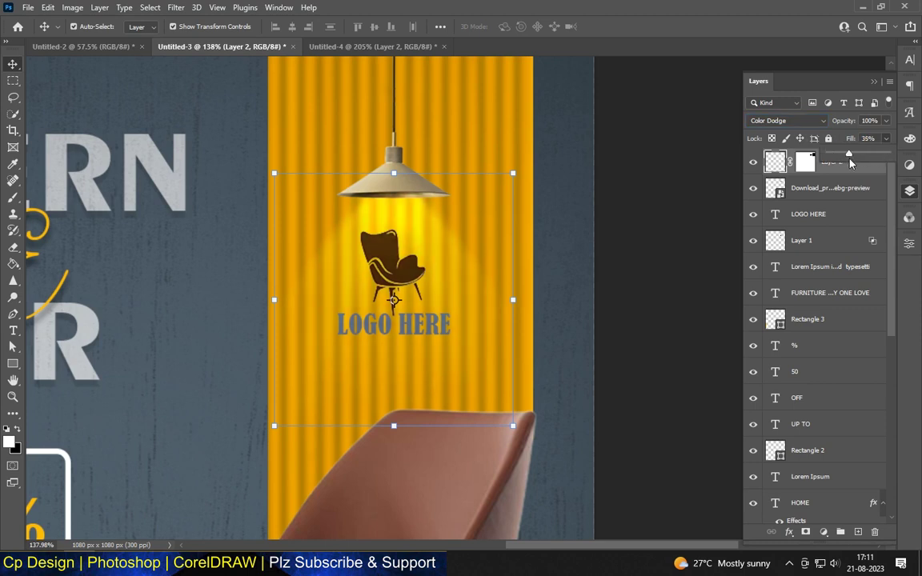
- Preview the whole poster with the subtler glow, then select the LOGO HERE layer
left_click(616, 216)
scroll(402, 212, "down", 2)
scroll(496, 195, "down", 2)
scroll(496, 195, "down", 2)
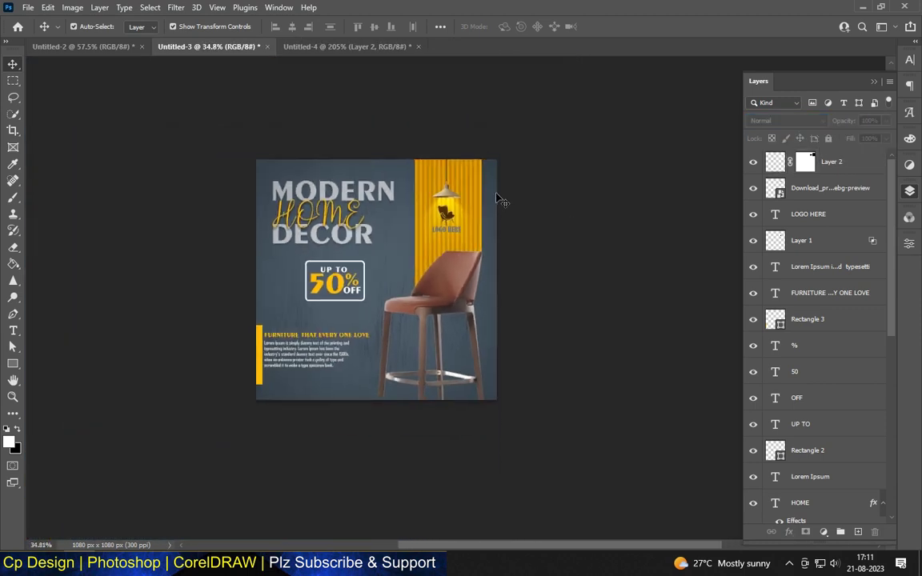
scroll(464, 228, "up", 2)
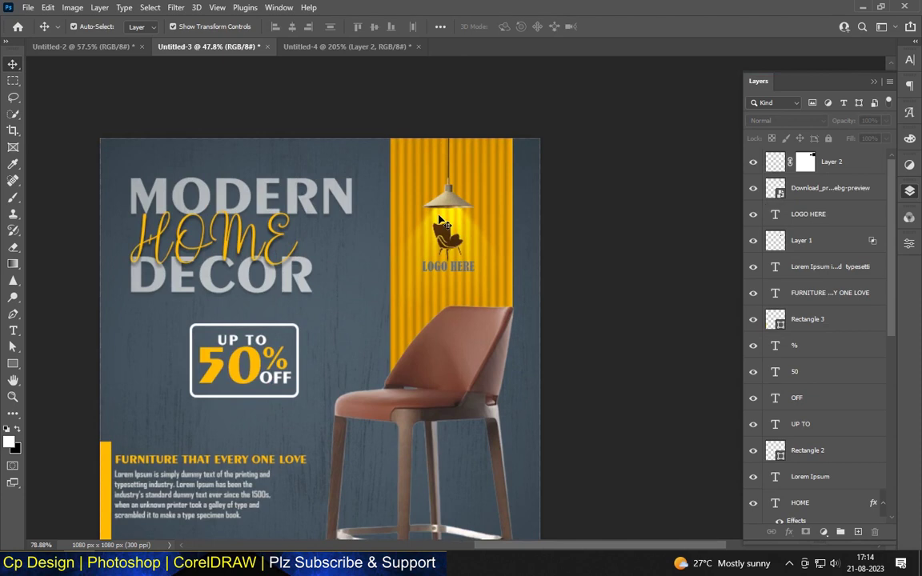
scroll(439, 220, "up", 2)
scroll(438, 221, "up", 1)
scroll(448, 210, "down", 2)
left_click(453, 206)
left_click(412, 256)
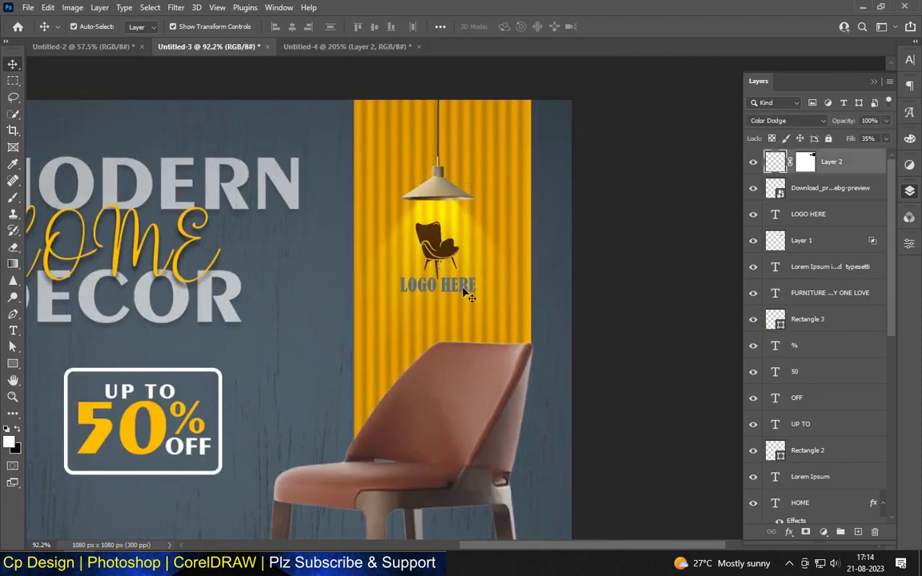
left_click(842, 220)
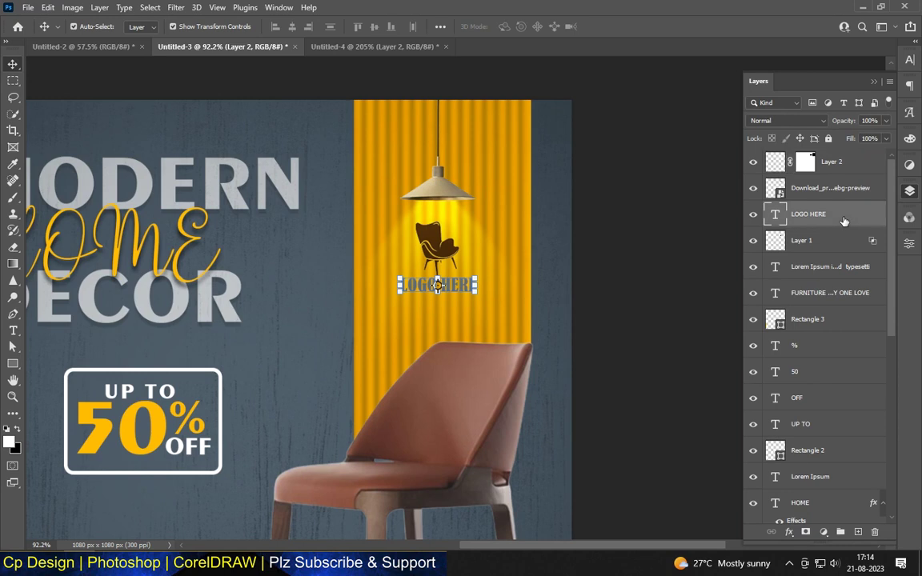
- Give the LOGO HERE text a white Color Overlay
double_click(844, 216)
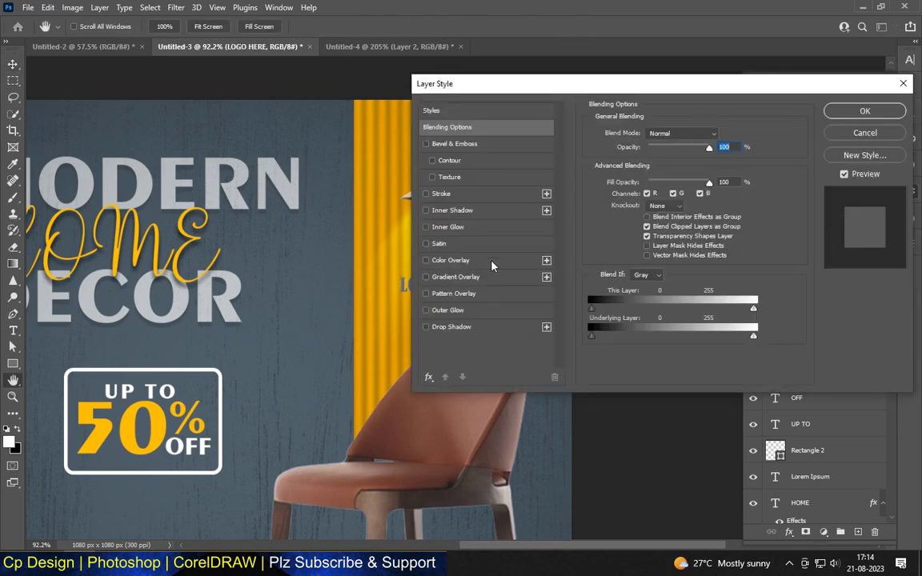
left_click(451, 260)
left_click(720, 135)
left_click_drag(512, 336, 347, 308)
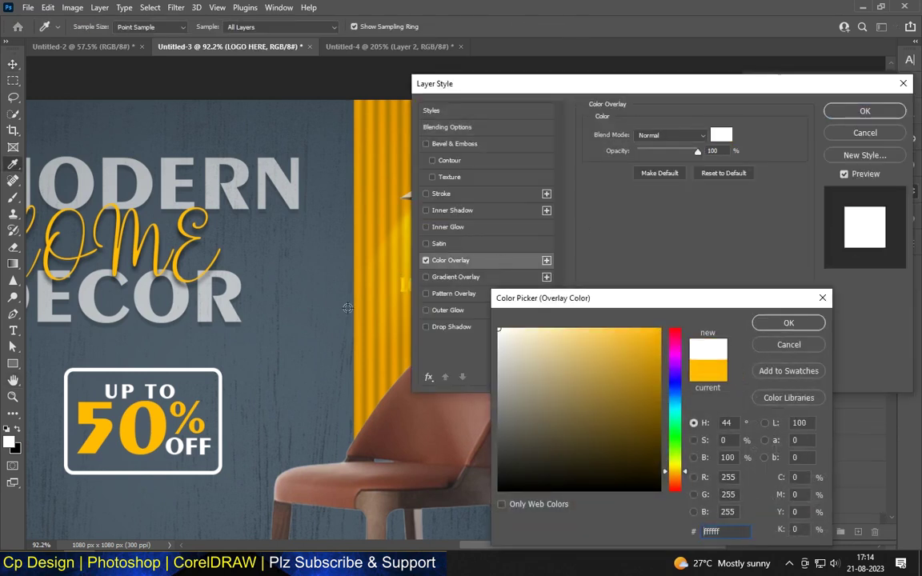
left_click(782, 329)
mouse_move(488, 85)
left_mouse_down()
mouse_move(607, 84)
mouse_move(444, 90)
left_mouse_up()
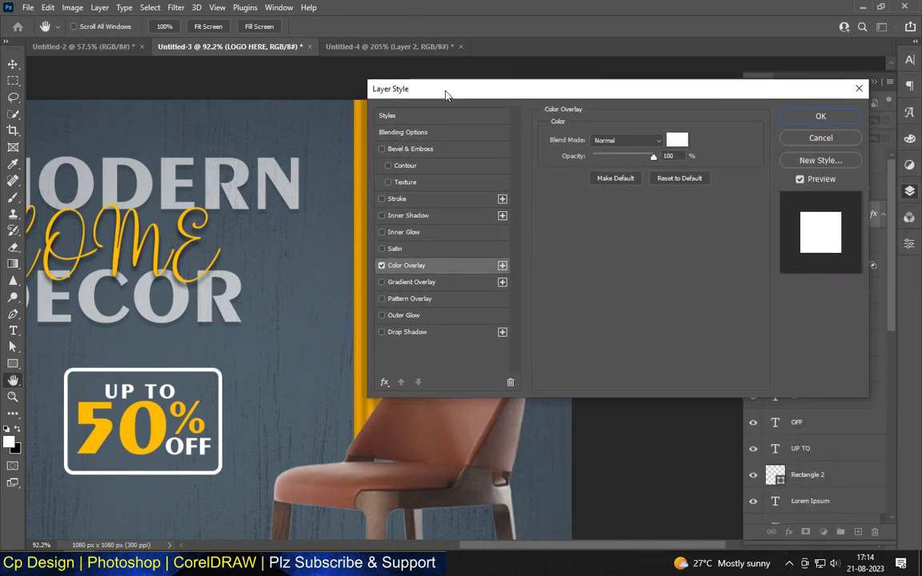
left_click(820, 116)
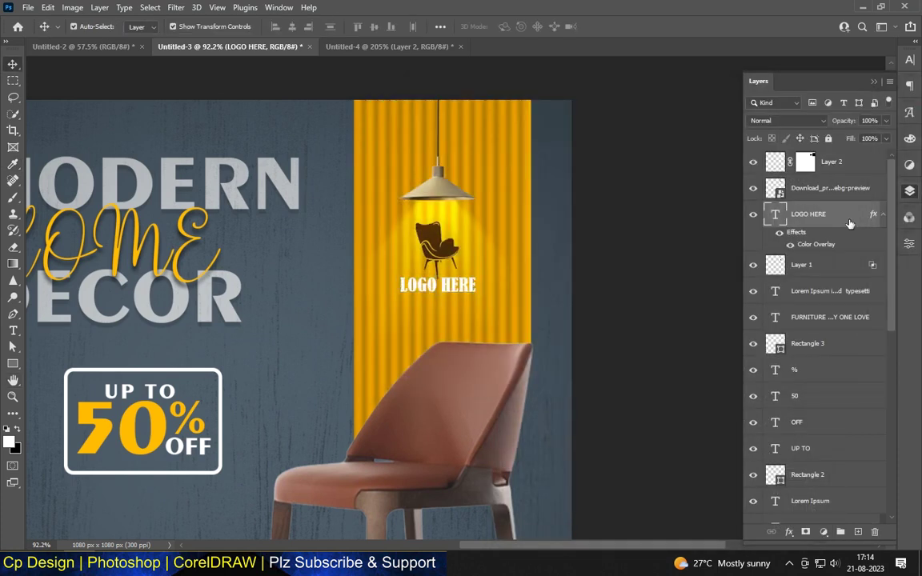
- Set the logo's Blend If Underlying Layer black slider to 87 so the curtain shows through
double_click(850, 224)
left_click_drag(520, 89, 645, 93)
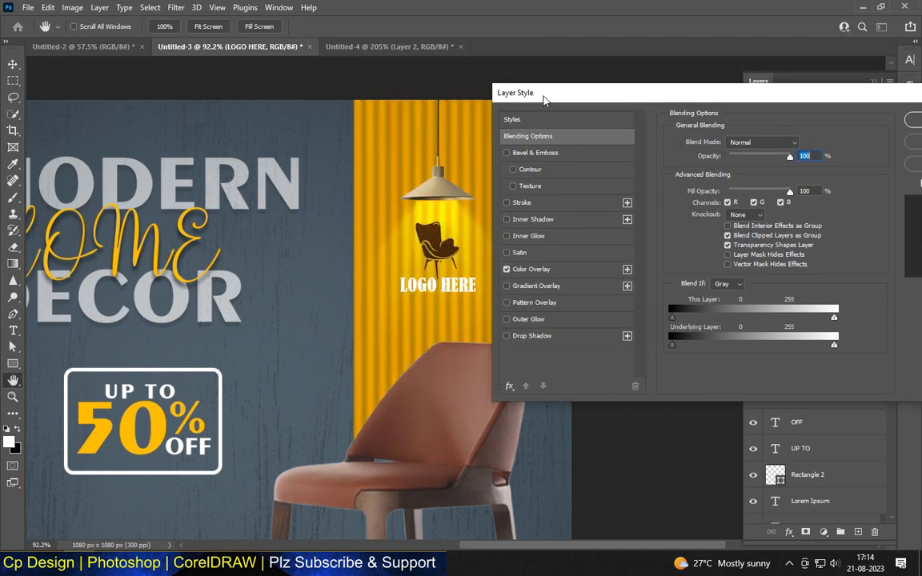
left_click_drag(684, 347, 728, 347)
left_click_drag(576, 93, 483, 93)
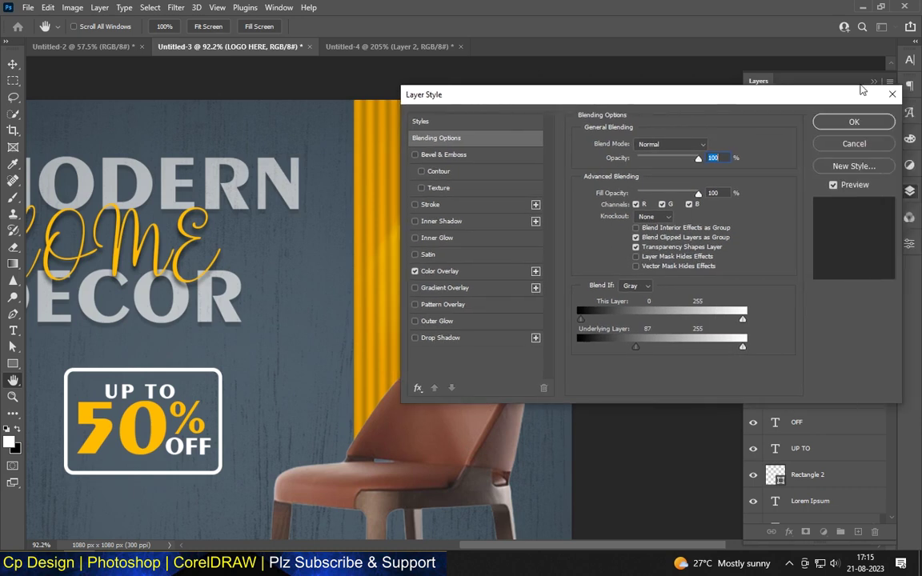
key("Return")
scroll(524, 180, "down", 2)
scroll(511, 171, "down", 2)
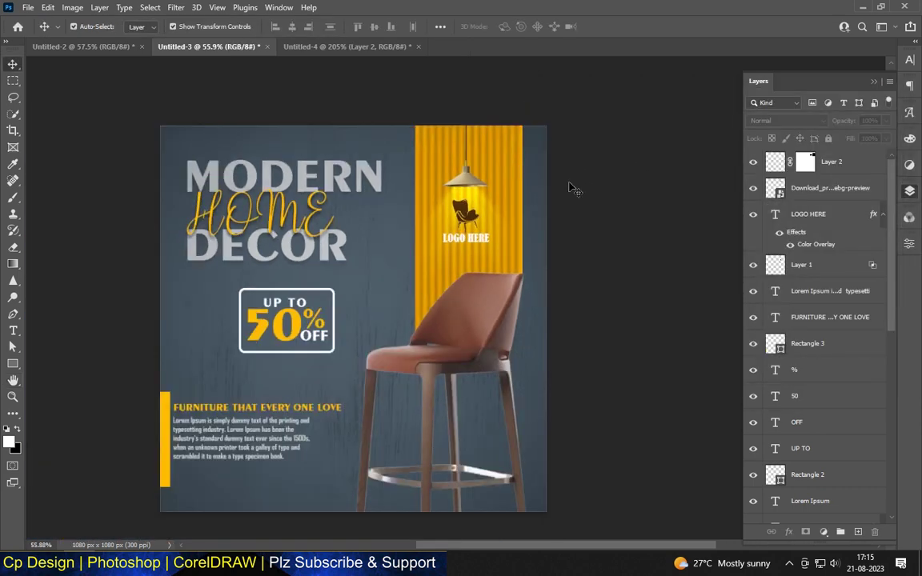
- Raise the pendant lamp about 20 px on the yellow panel
scroll(570, 187, "down", 2)
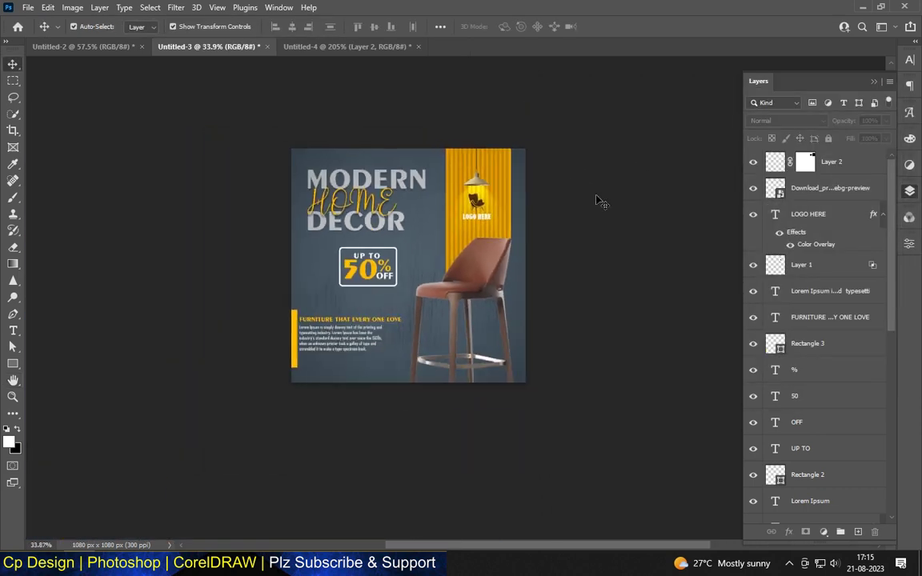
scroll(532, 166, "up", 2)
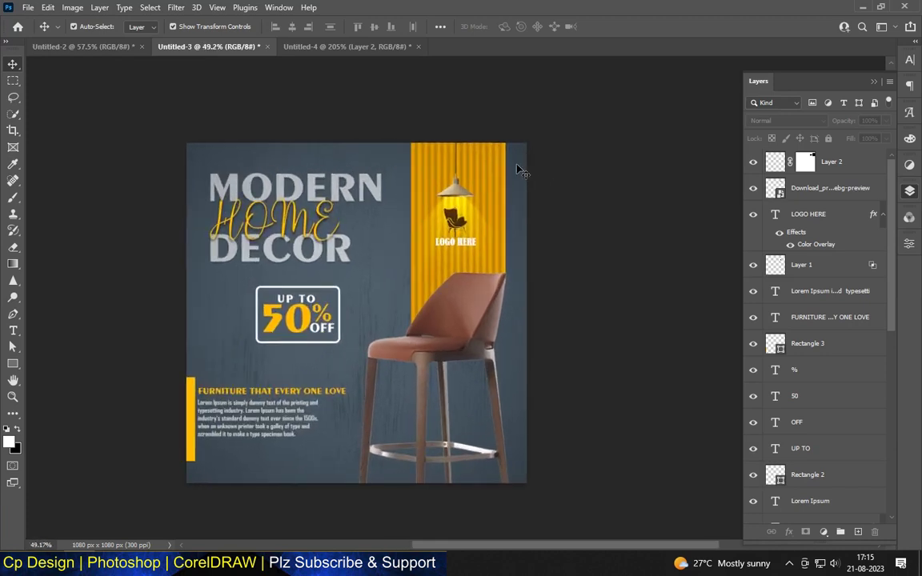
scroll(481, 156, "up", 2)
scroll(464, 163, "up", 1)
left_click(432, 224)
left_click(448, 200)
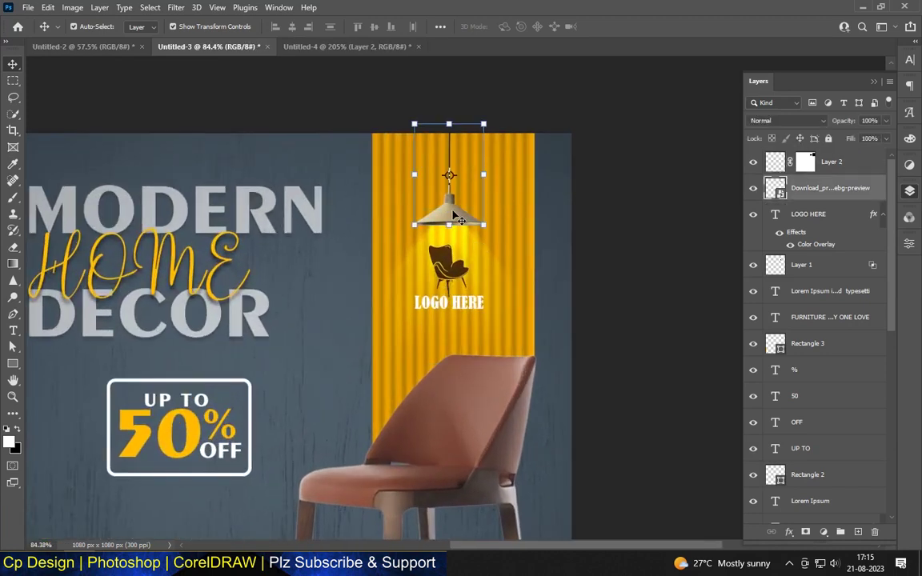
left_click_drag(450, 199, 450, 183)
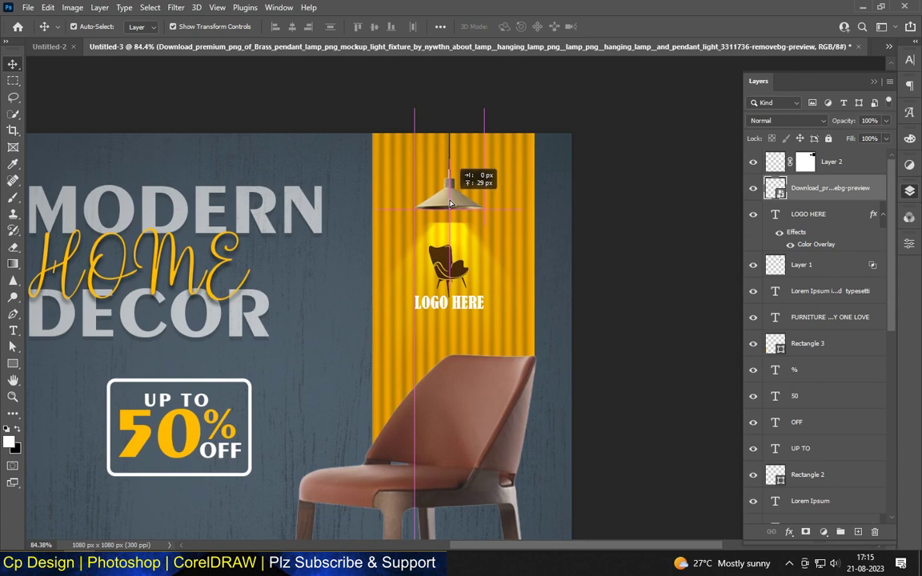
- Stretch the yellow light glow taller so its top edge reaches the lamp shade
left_click(452, 240)
left_click_drag(449, 206, 453, 191)
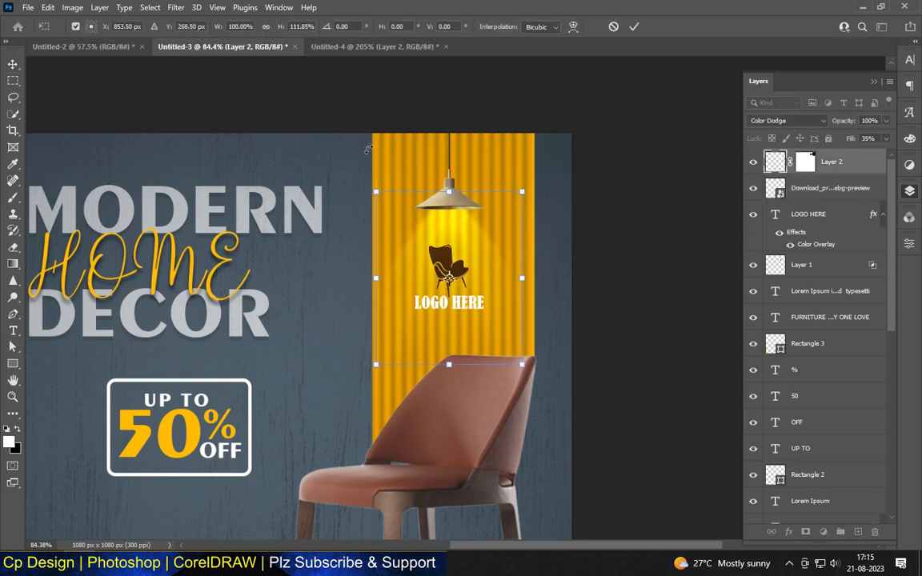
key("Return")
scroll(450, 196, "up", 5)
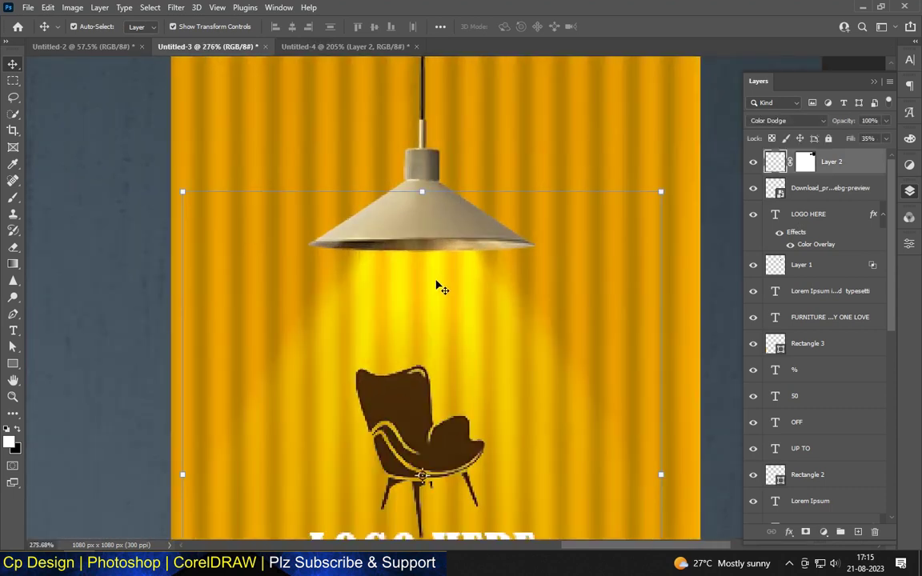
left_click_drag(422, 191, 422, 187)
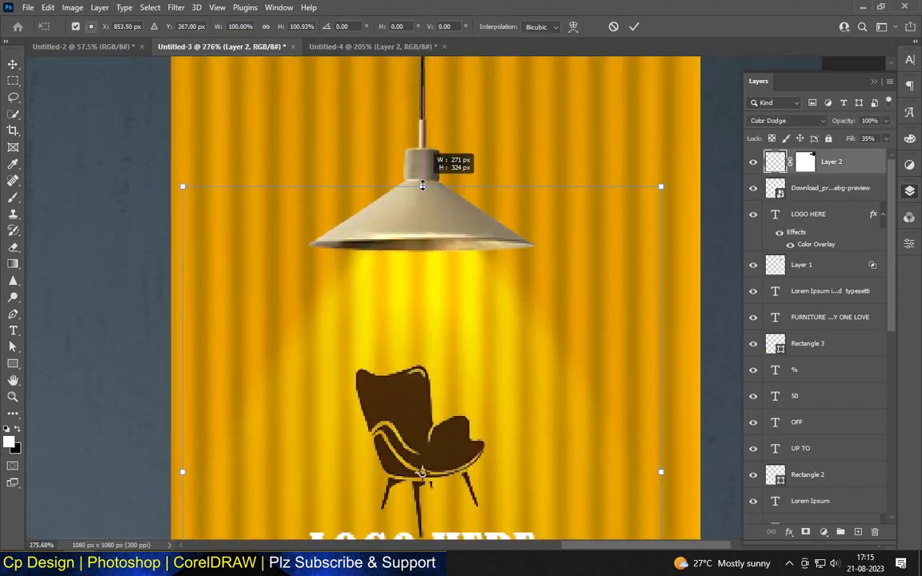
scroll(422, 185, "down", 5)
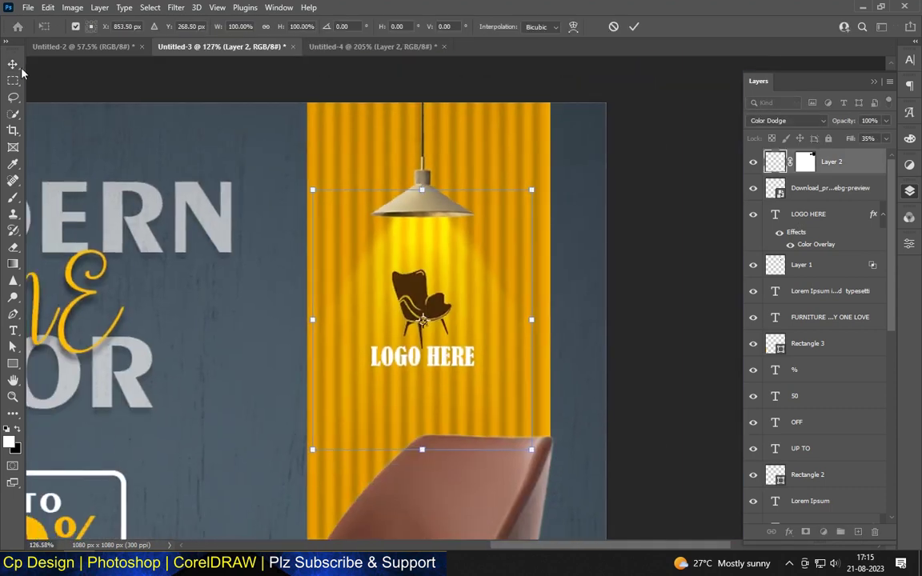
key("Return")
left_click(830, 188)
left_click(823, 532)
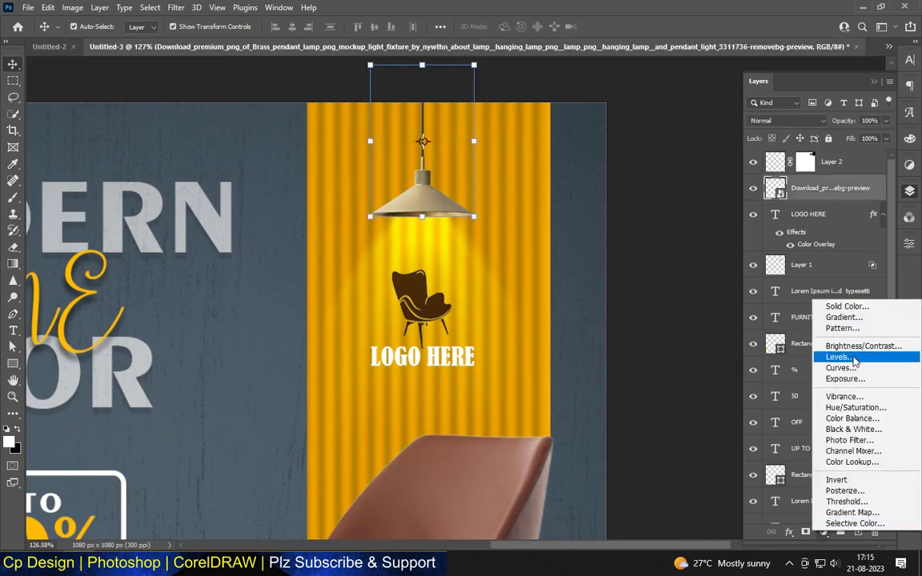
- Add a highlight-brightening Levels adjustment clipped to the lamp, with its mask inverted
left_click(837, 357)
left_click_drag(878, 374, 817, 374)
left_click(799, 448)
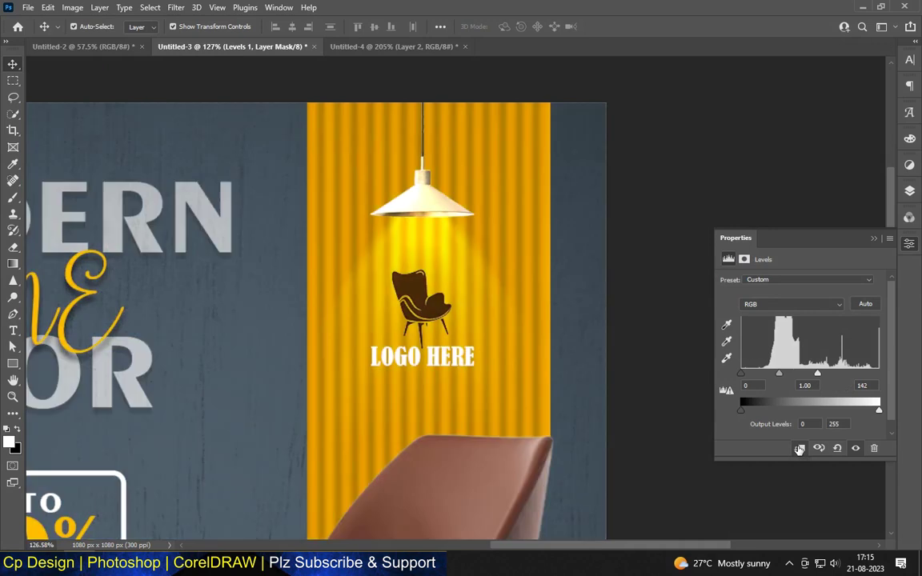
left_click(909, 192)
key("ctrl+i")
- Set the Levels adjustment to Color Dodge blending with the Brush tool active
left_click(13, 199)
scroll(409, 192, "up", 2)
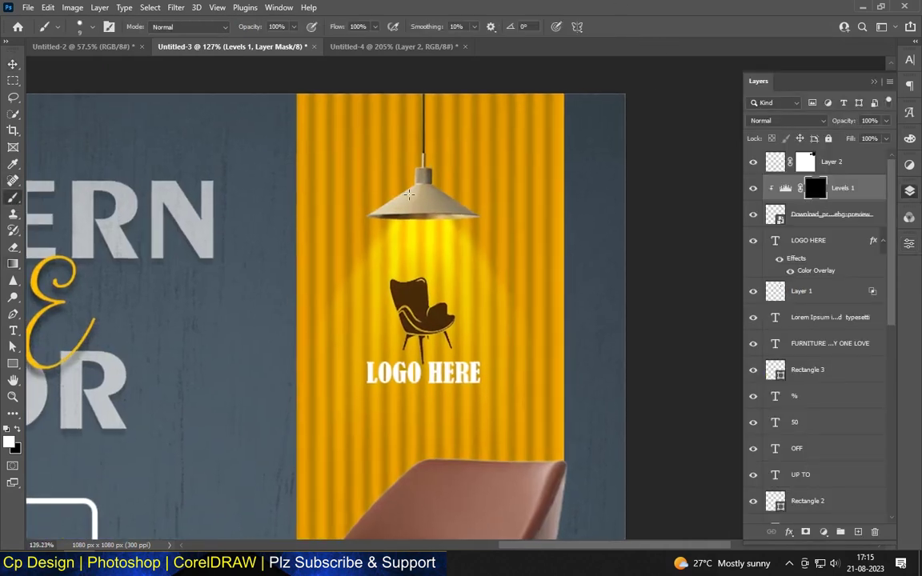
scroll(409, 192, "up", 2)
left_click(788, 120)
left_click(768, 234)
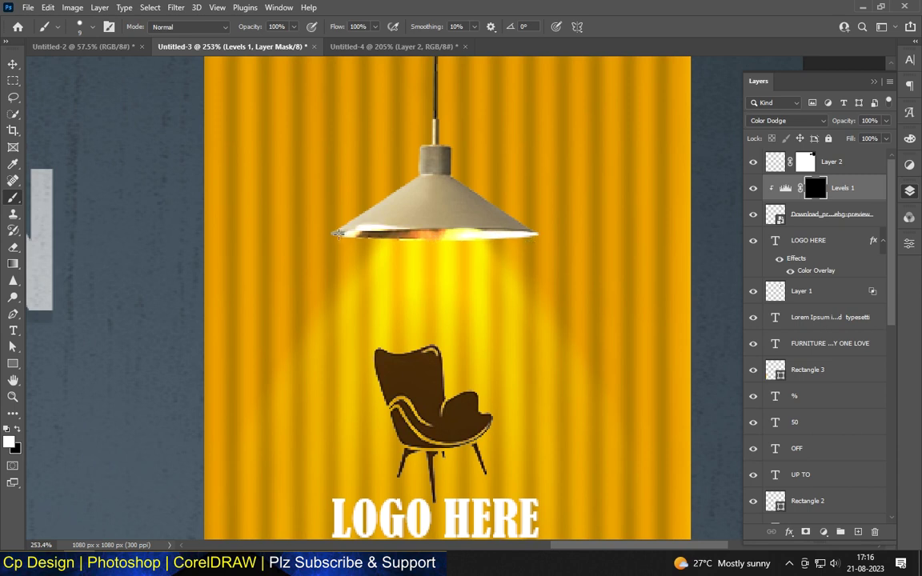
- Review the brush size and hardness settings and inspect the lamp shade's lower rim
scroll(468, 192, "up", 1)
scroll(469, 192, "up", 1)
left_click(79, 26)
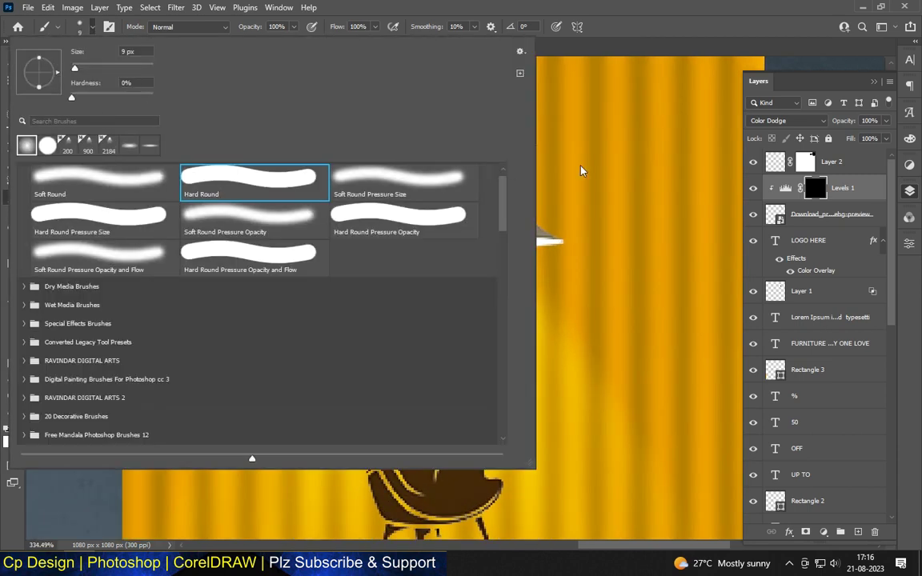
left_click(581, 170)
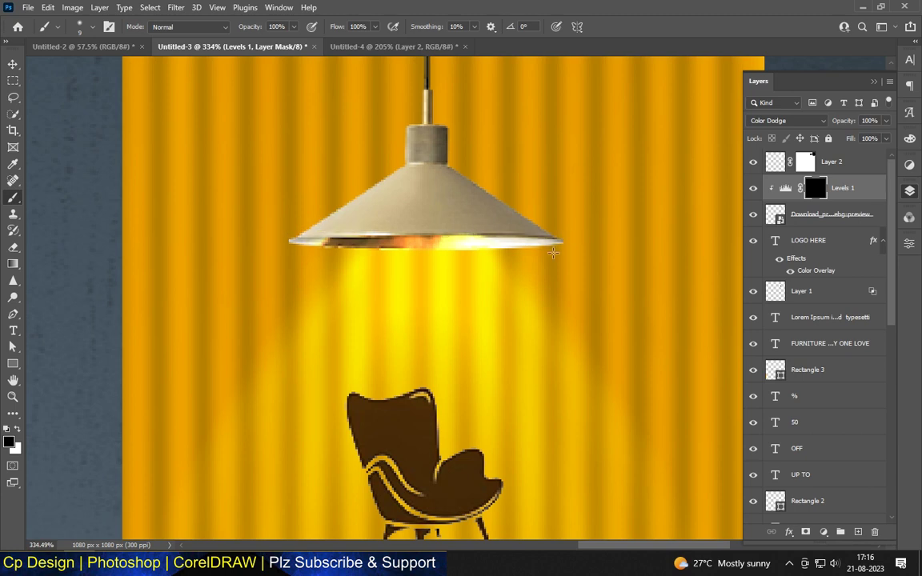
scroll(303, 256, "down", 1)
scroll(303, 257, "down", 2)
scroll(320, 232, "down", 1)
scroll(350, 189, "up", 4)
scroll(349, 189, "up", 1)
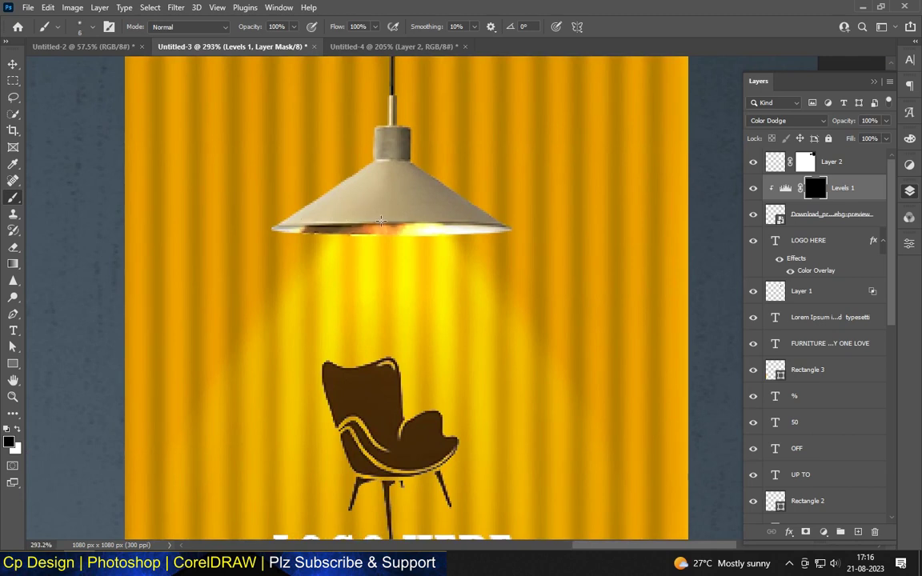
scroll(490, 218, "down", 5)
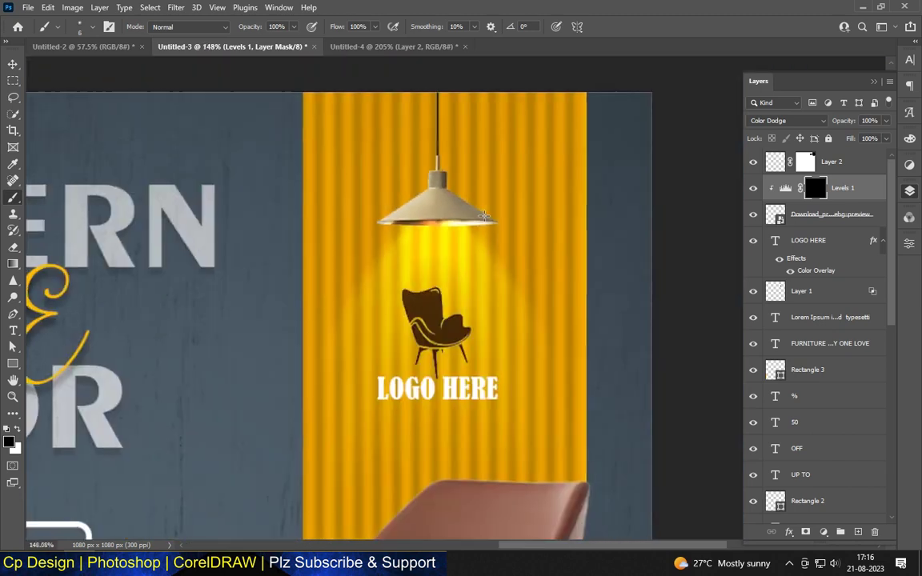
scroll(490, 219, "down", 3)
scroll(489, 219, "down", 2)
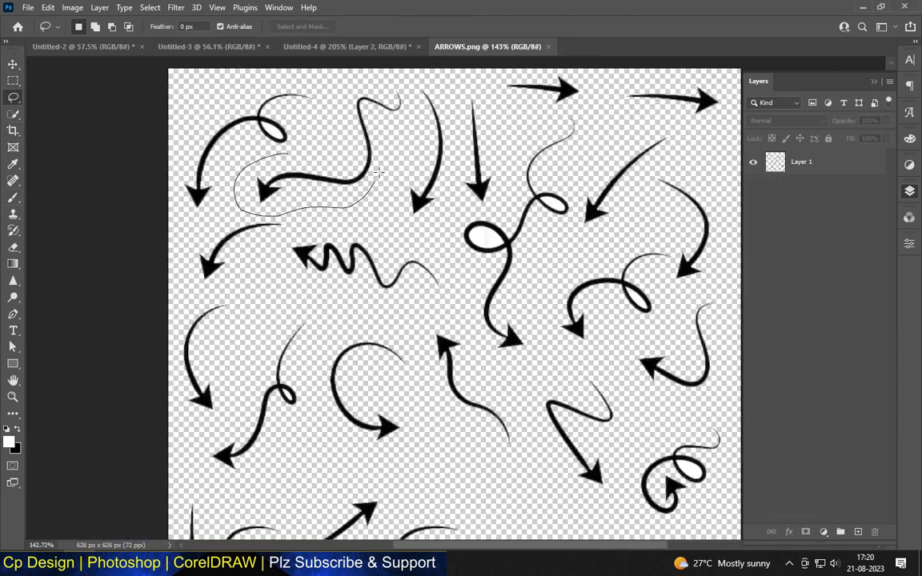
- Paste the hand-drawn arrow into the poster, rotated to point at the 50% OFF box
left_click(240, 48)
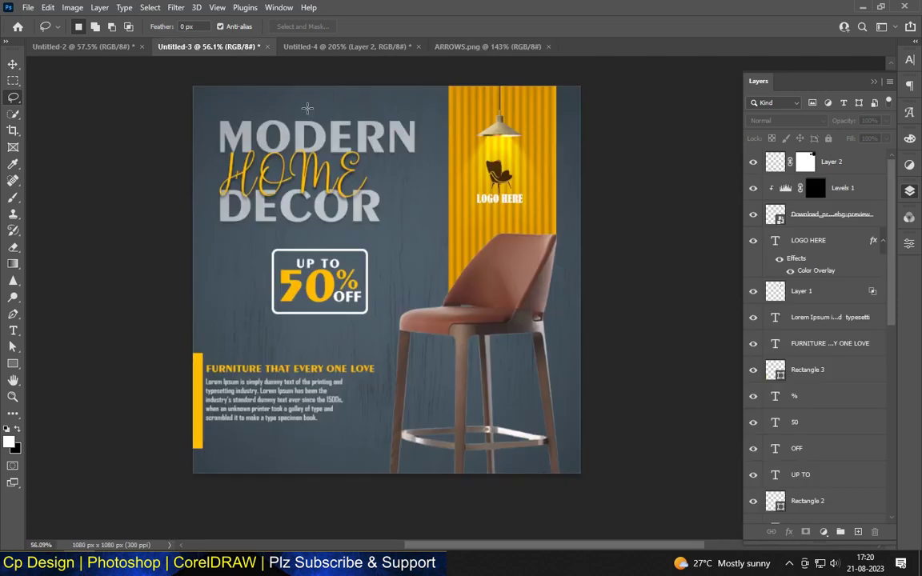
key("ctrl+v")
scroll(411, 268, "up", 2)
key("v")
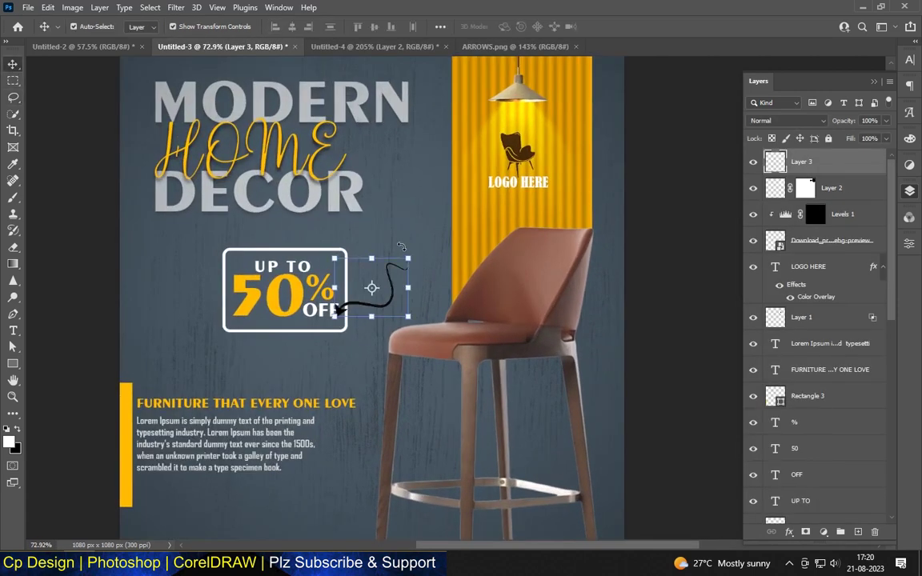
mouse_move(392, 277)
left_mouse_down()
mouse_move(414, 280)
mouse_move(450, 317)
mouse_move(462, 310)
left_mouse_up()
key("ctrl+t")
key("Return")
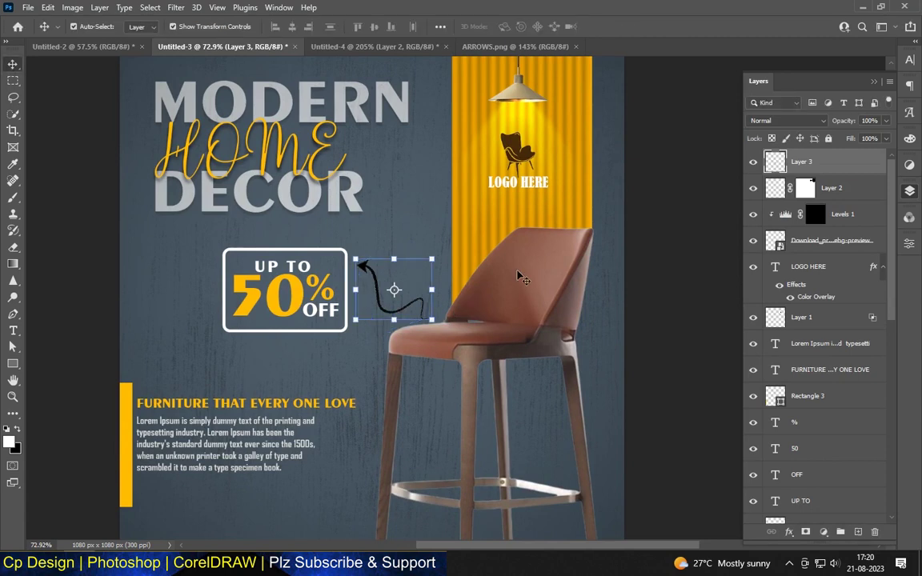
- Recolour the arrow white with a Color Overlay layer style
double_click(452, 272)
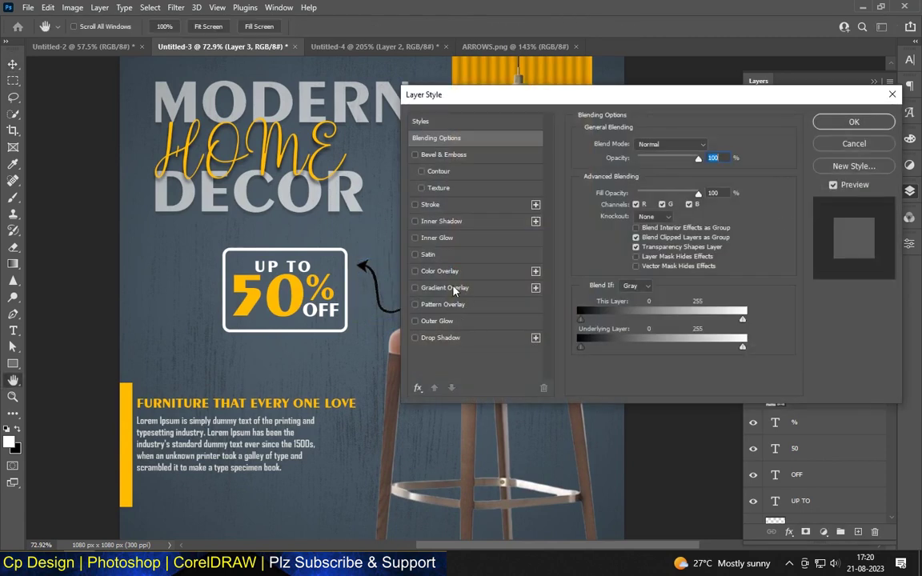
left_click(459, 273)
left_click(854, 122)
scroll(381, 212, "down", 2)
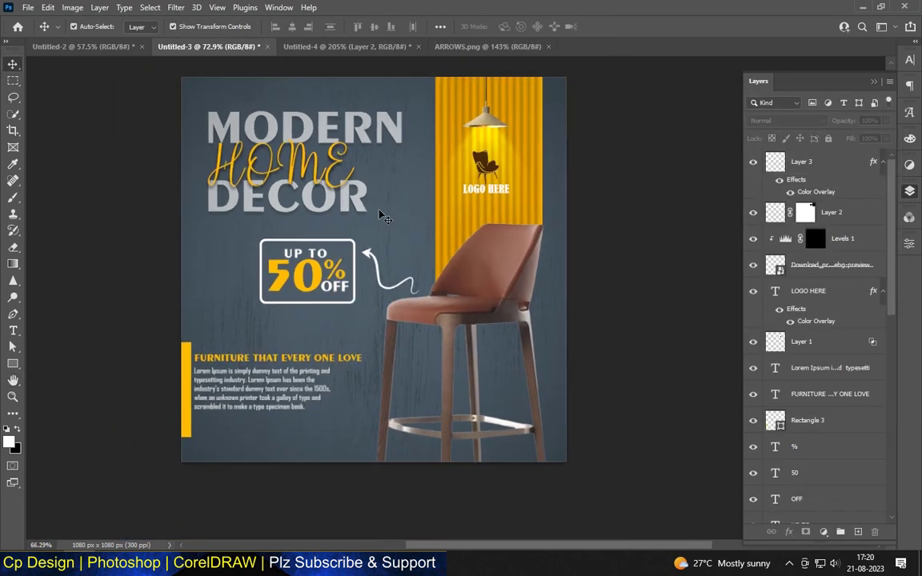
scroll(381, 212, "down", 2)
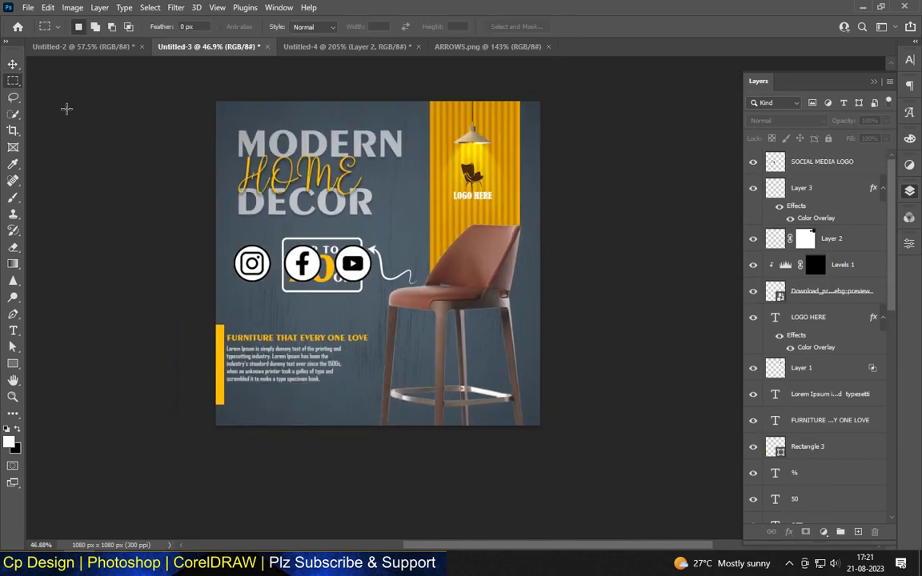
- Place the social icons below the paragraph, scaled down to about 88×25 px
left_click(13, 64)
left_click_drag(302, 263, 302, 400)
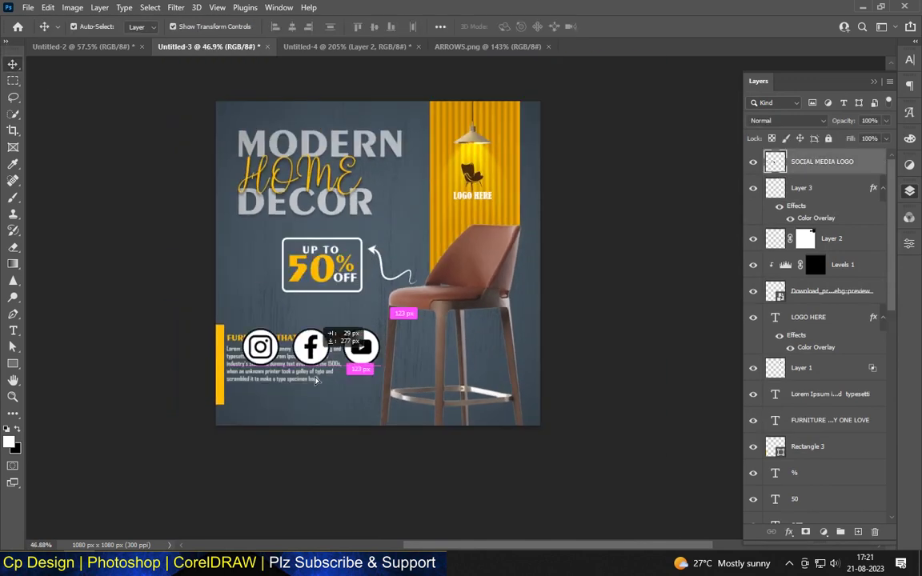
scroll(386, 368, "up", 4)
left_click_drag(360, 468, 181, 412)
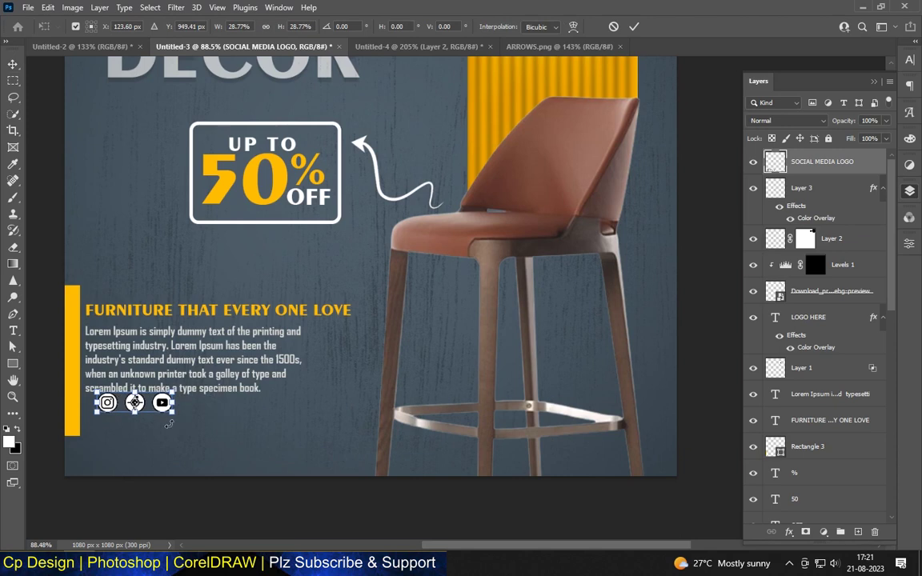
scroll(112, 400, "up", 3)
left_click_drag(117, 390, 107, 423)
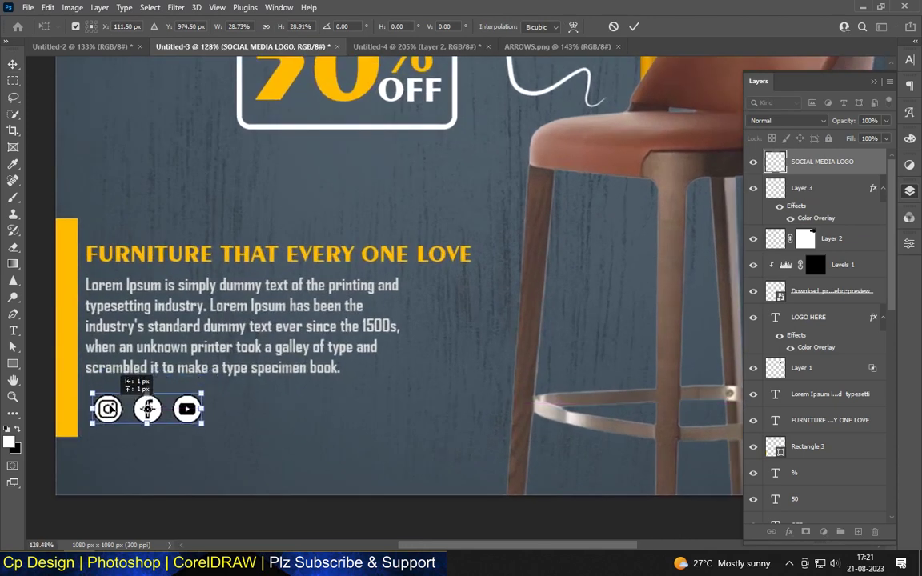
left_click_drag(203, 436, 119, 404)
key("Return")
scroll(376, 400, "down", 1)
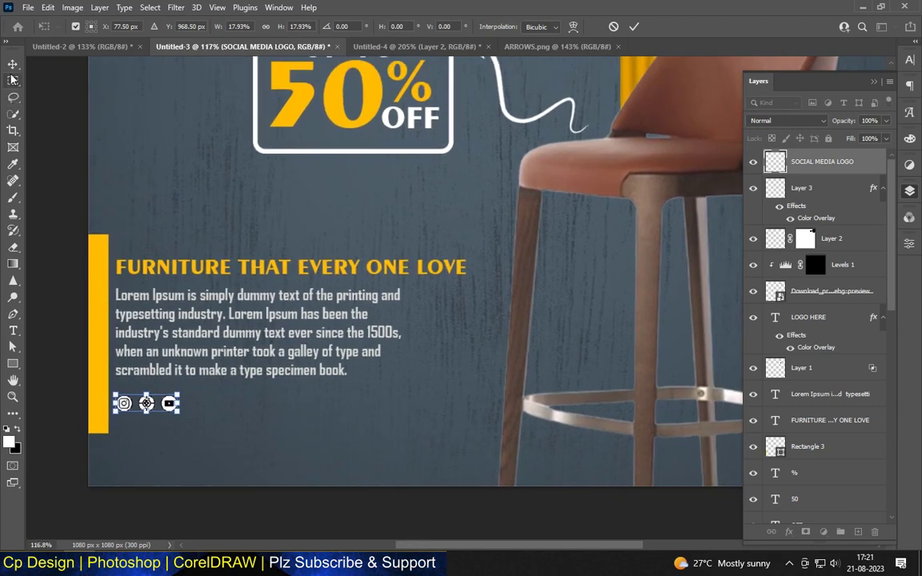
- Left-align the heading, paragraph and social icons
left_click(192, 296, "shift")
left_click(192, 272, "shift")
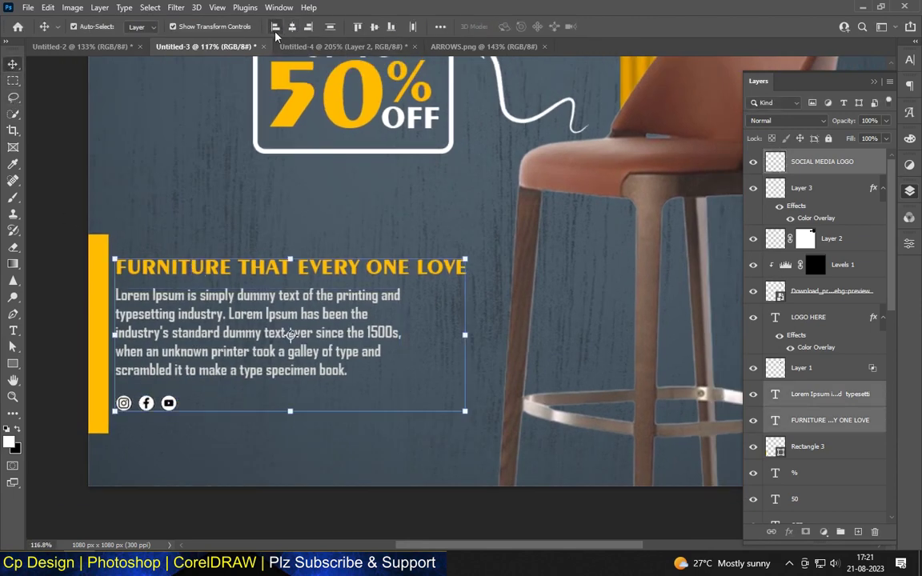
left_click_drag(192, 272, 190, 272)
left_click(148, 202)
scroll(272, 256, "down", 2)
scroll(164, 360, "up", 3)
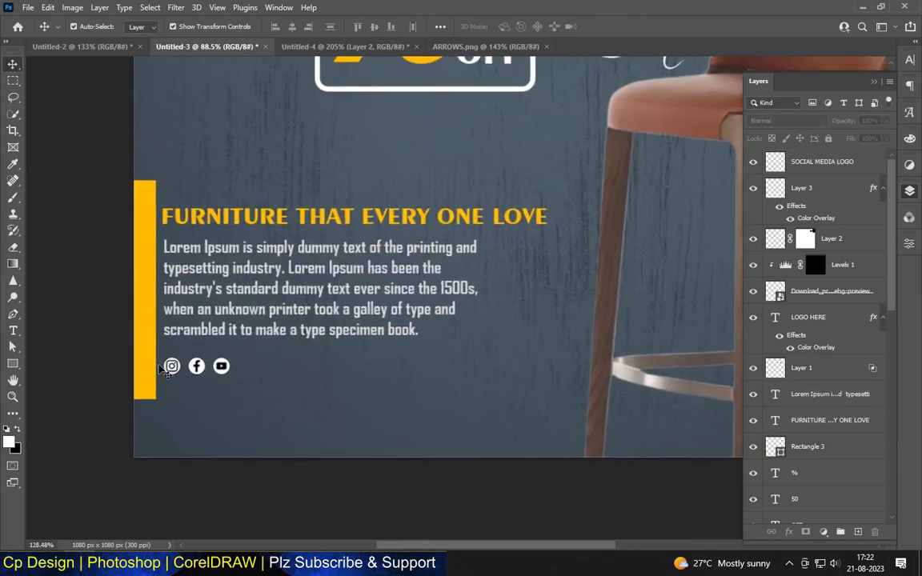
scroll(164, 360, "up", 2)
- Inspect the social icons' blend modes without changing them
left_click(175, 366)
left_click(806, 120)
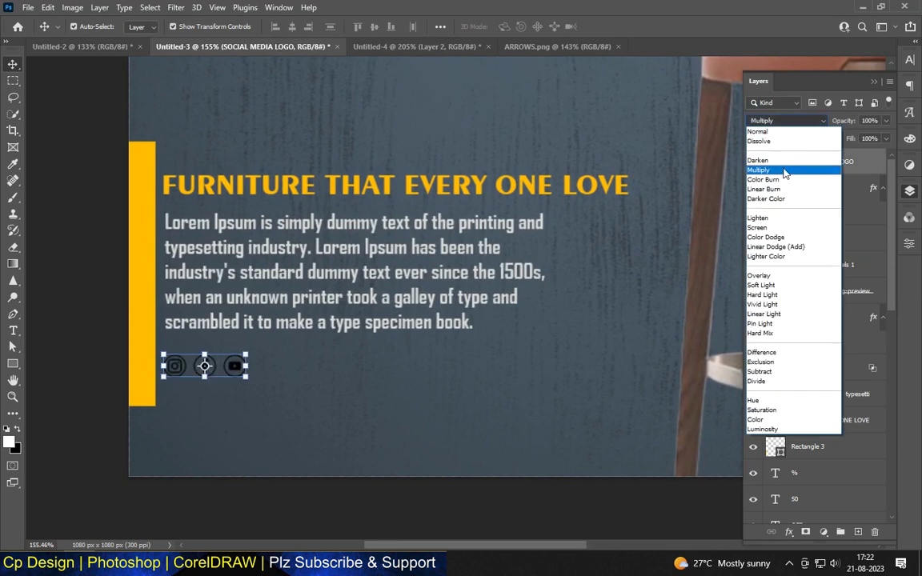
key("Escape")
left_click(148, 343)
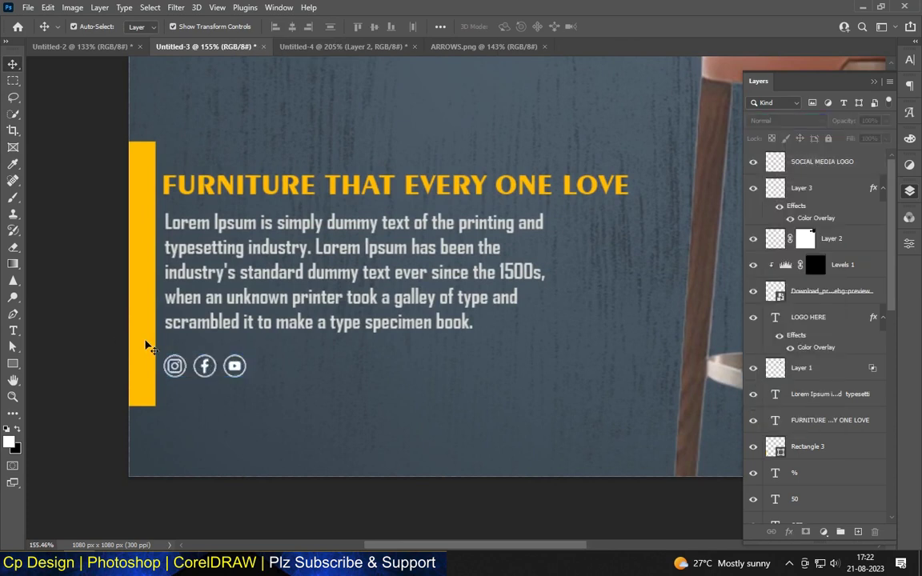
scroll(242, 365, "up", 2)
left_click(12, 331)
left_click(351, 27)
- Add 6 pt 'SOCIAL MEDIA' text next to the YouTube icon
left_click(328, 46)
left_click(287, 367)
type("SOCIAL MEDIA")
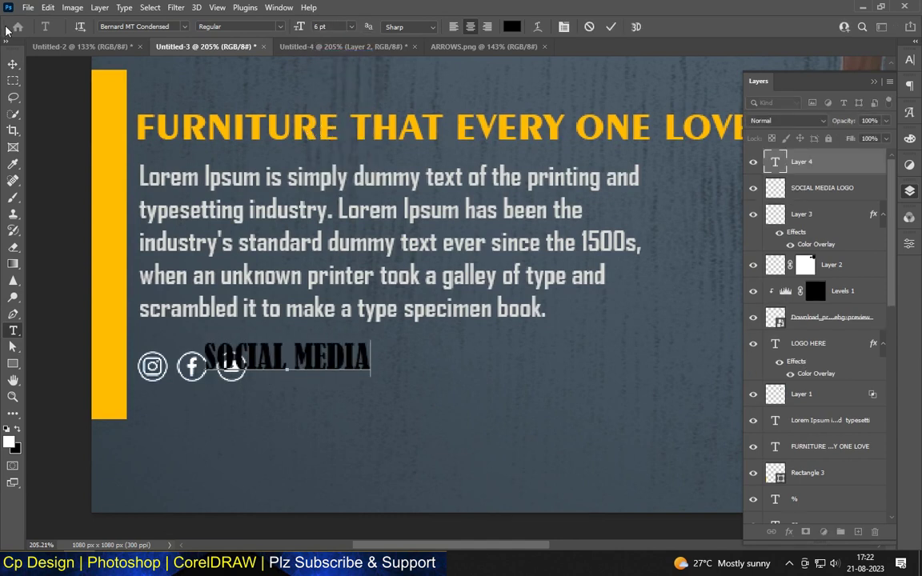
left_click(12, 64)
left_click_drag(318, 355, 378, 365)
- Select all of the SOCIAL MEDIA text for editing
key("t")
left_click(290, 320)
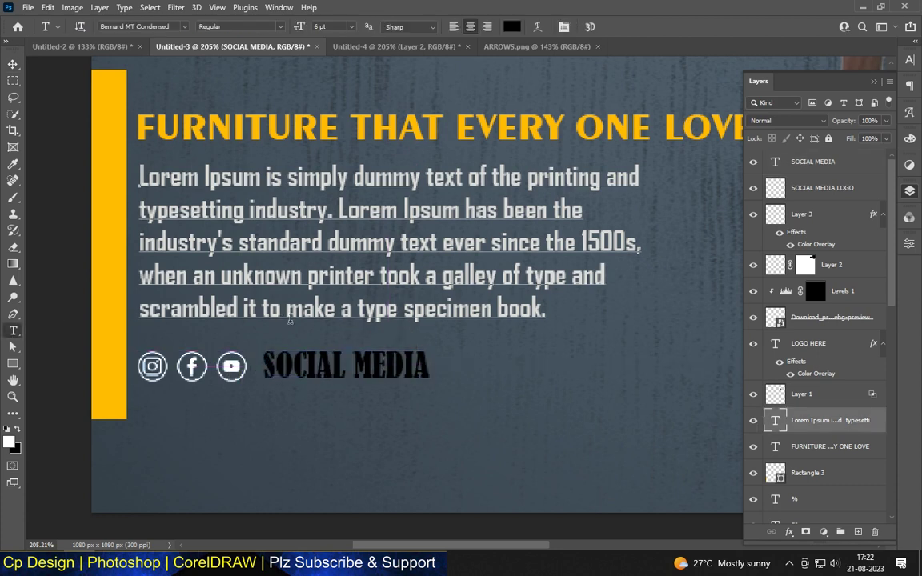
left_click_drag(289, 318, 332, 315)
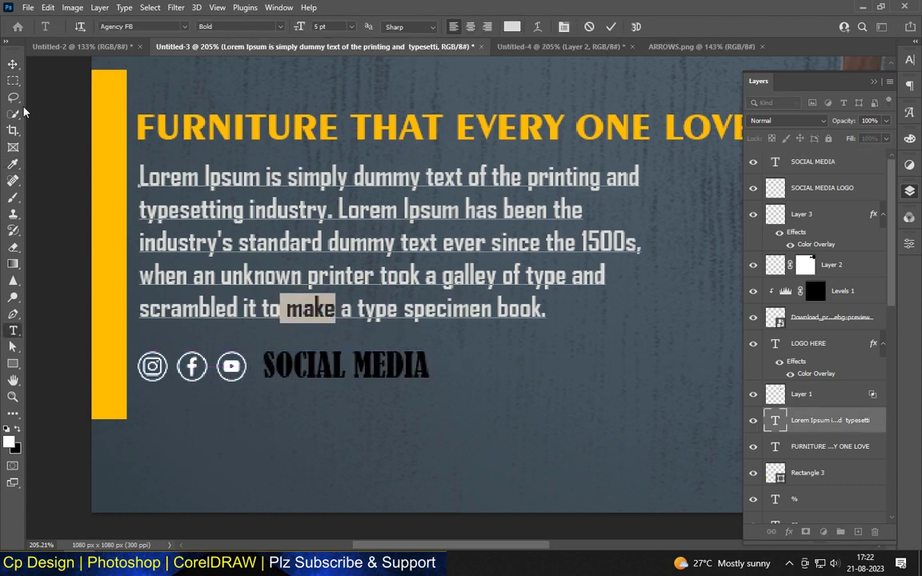
left_click(13, 64)
left_click(12, 330)
left_click_drag(275, 365, 404, 366)
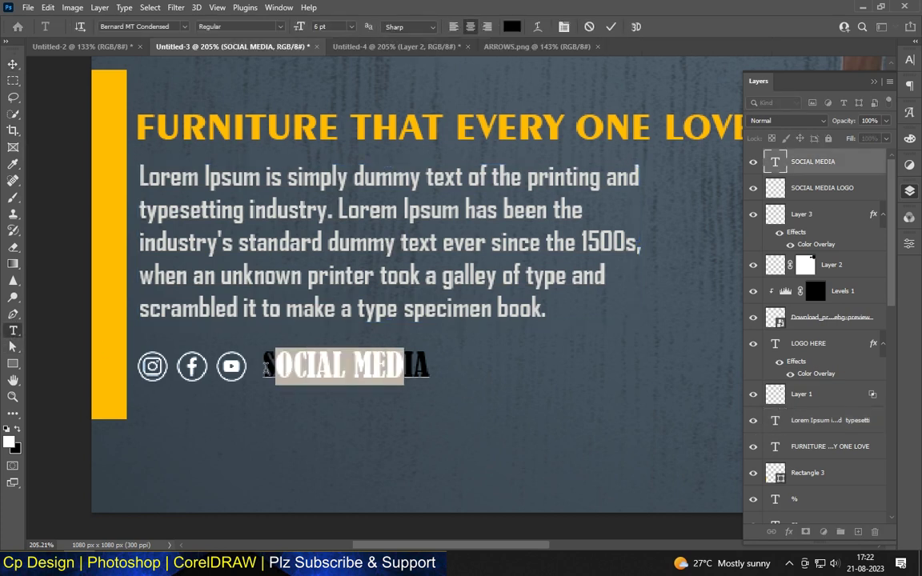
left_click_drag(266, 368, 430, 366)
- Set SOCIAL MEDIA to Agency FB Bold 4.5 pt, close beside the YouTube icon
left_click(184, 26)
left_click(259, 60)
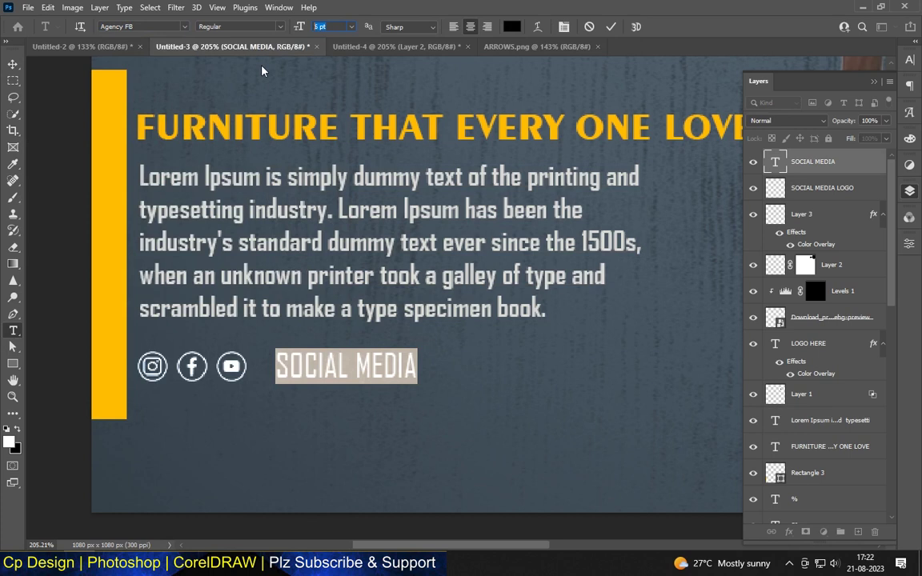
left_click(331, 26)
type("4.5")
key("Return")
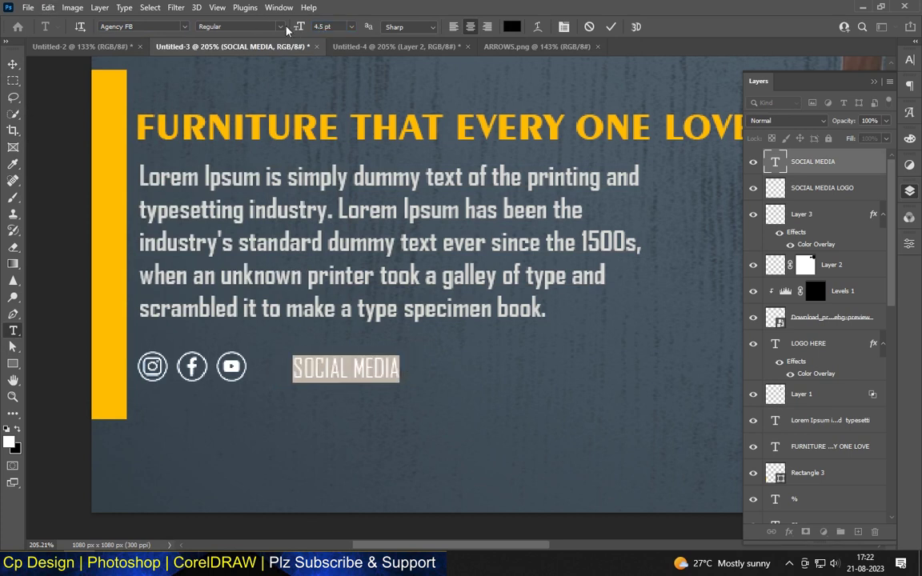
left_click(13, 63)
left_click_drag(346, 368, 314, 368)
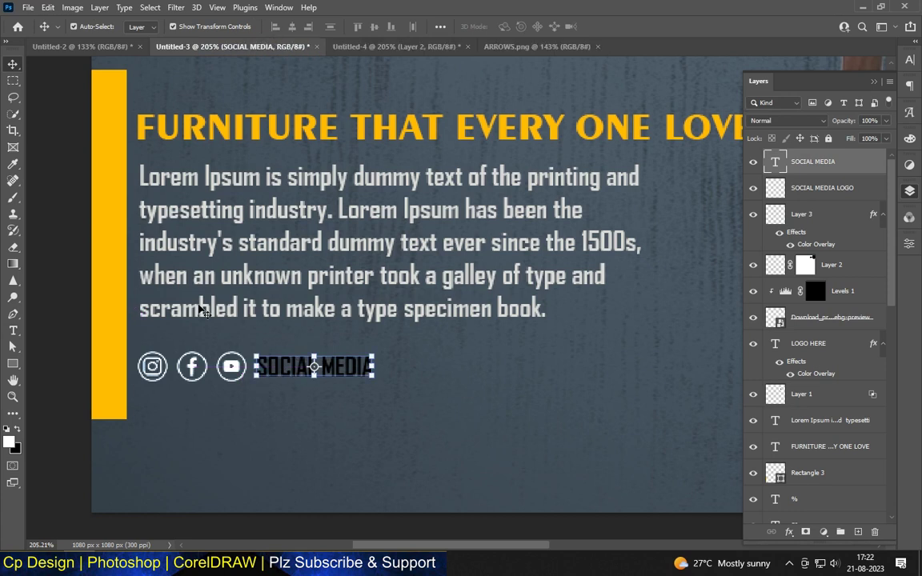
- Colour SOCIAL MEDIA white #ffffff, then try the paragraph's grey instead
left_click(13, 331)
left_click_drag(256, 365, 485, 367)
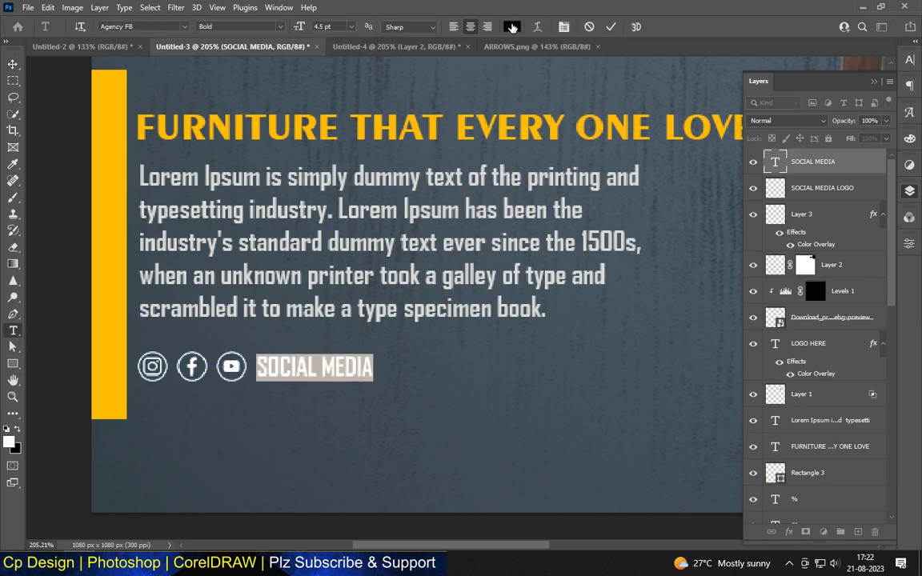
left_click(512, 26)
type("ffffff")
key("Return")
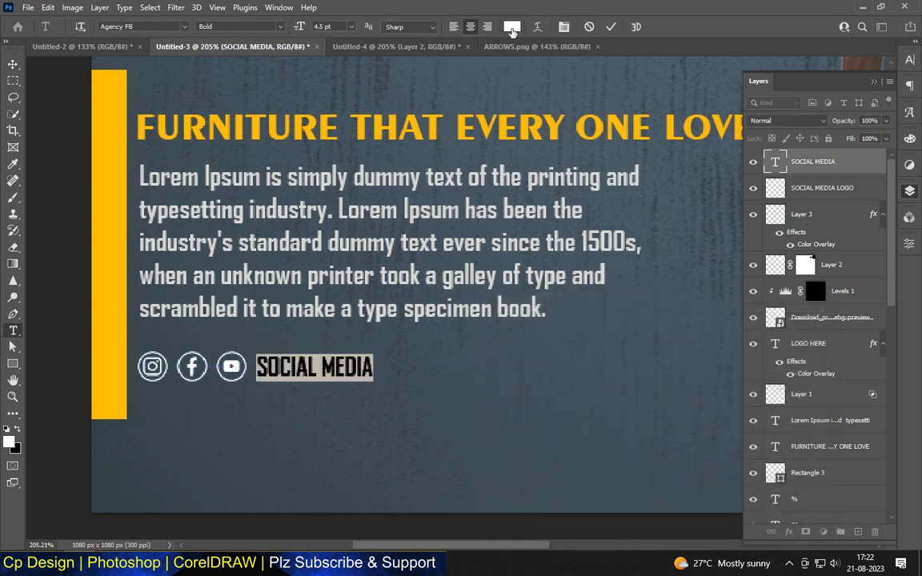
left_click(512, 27)
left_click(337, 276)
left_click(776, 324)
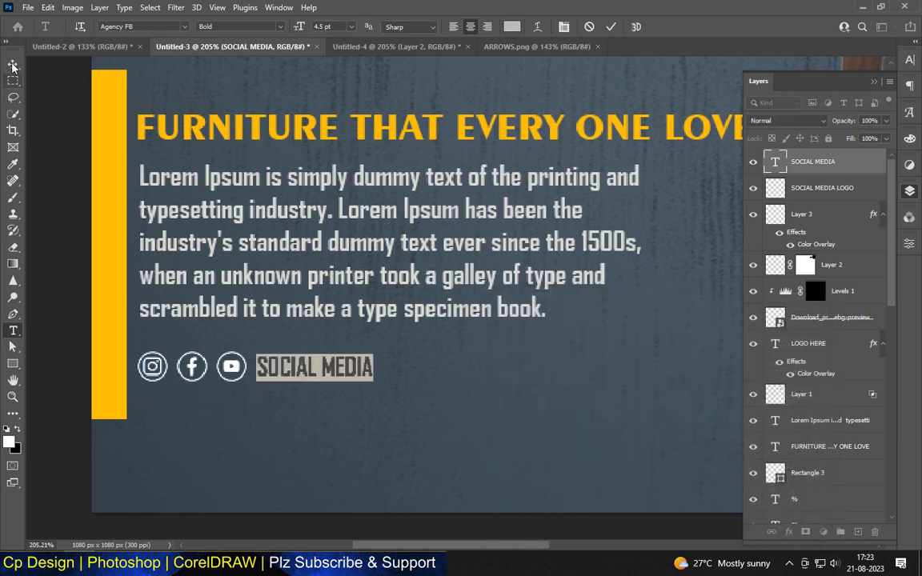
- Zoom out and check the SOCIAL MEDIA layer's style options, leaving them unchanged
left_click(13, 63)
key("ctrl+0")
scroll(243, 405, "up", 3)
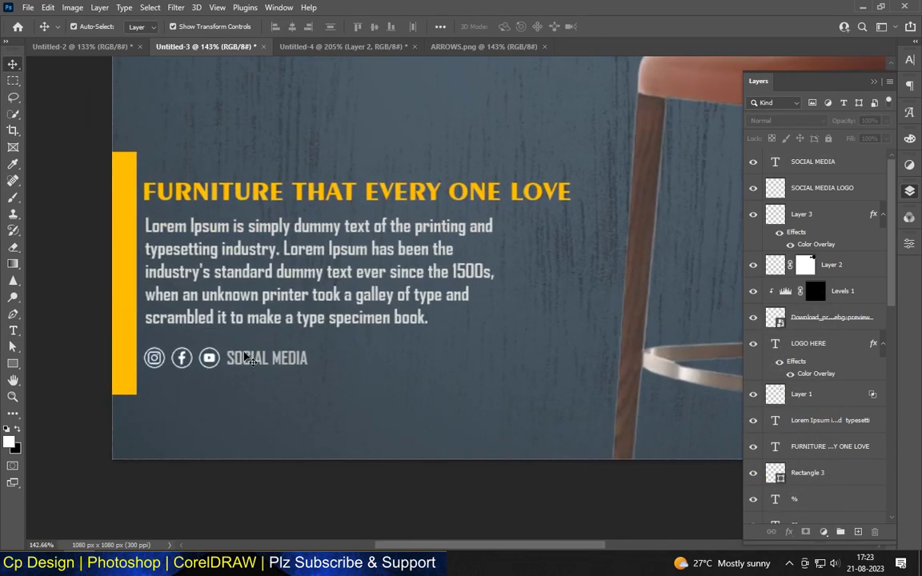
scroll(200, 364, "up", 2)
scroll(200, 364, "up", 2)
left_click(269, 368)
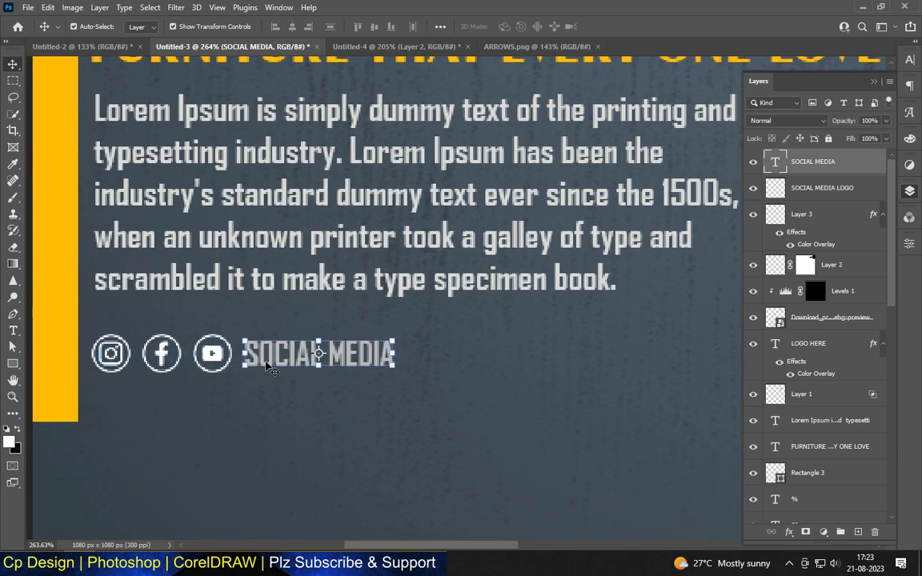
double_click(854, 165)
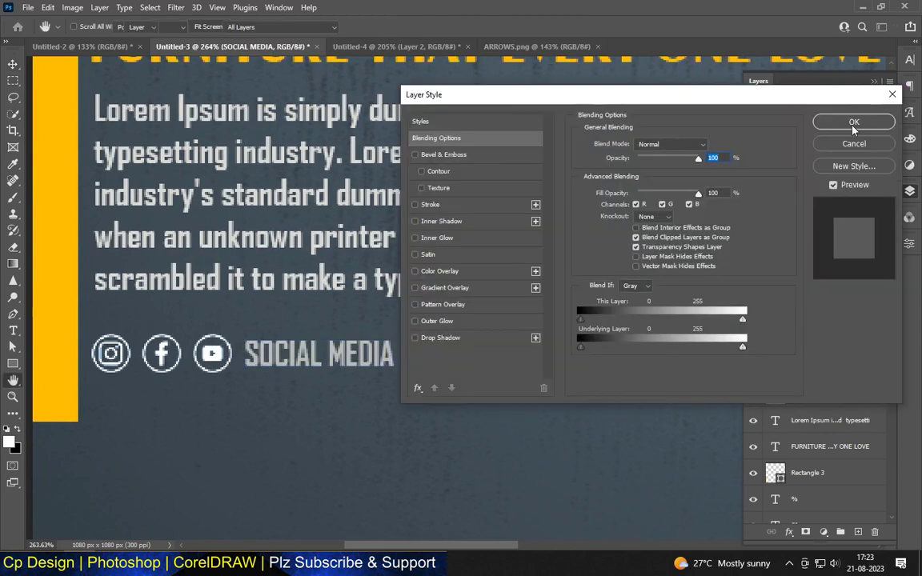
key("Escape")
- Set the SOCIAL MEDIA text colour back to white #ffffff and commit it
left_click(13, 331)
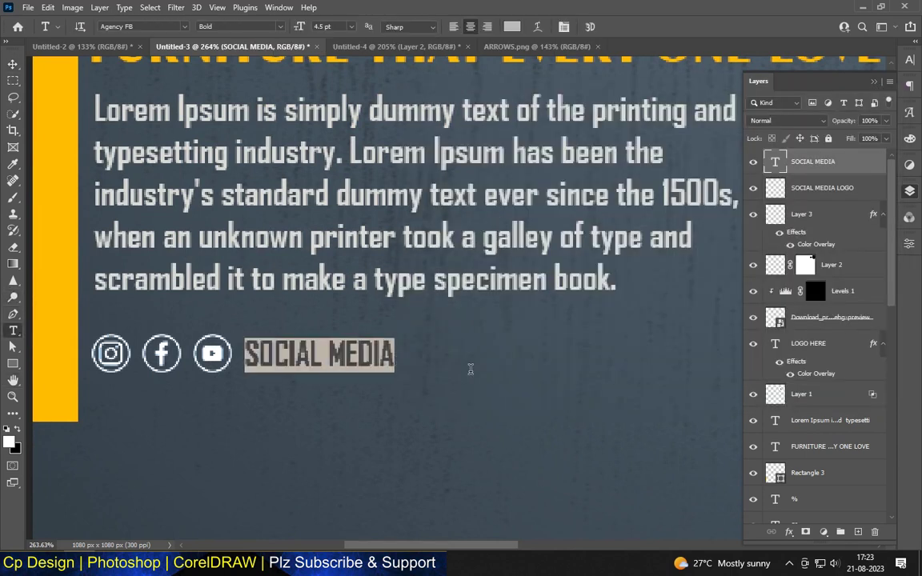
left_click_drag(240, 352, 471, 370)
left_click(512, 26)
type("ffffff")
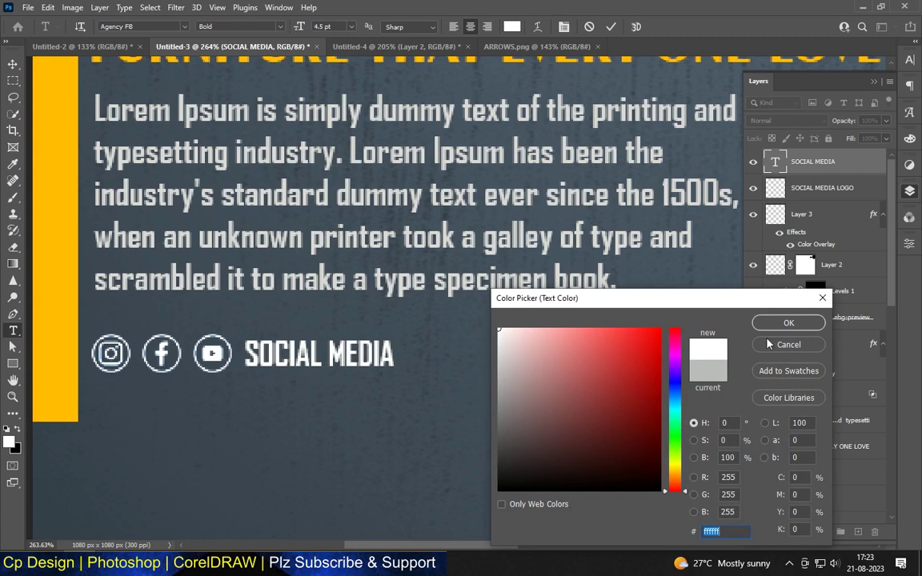
key("Return")
key("ctrl+minus")
key("ctrl+minus")
key("ctrl+Return")
- Shorten the yellow side bar from both top and bottom to fit the text block
key("v")
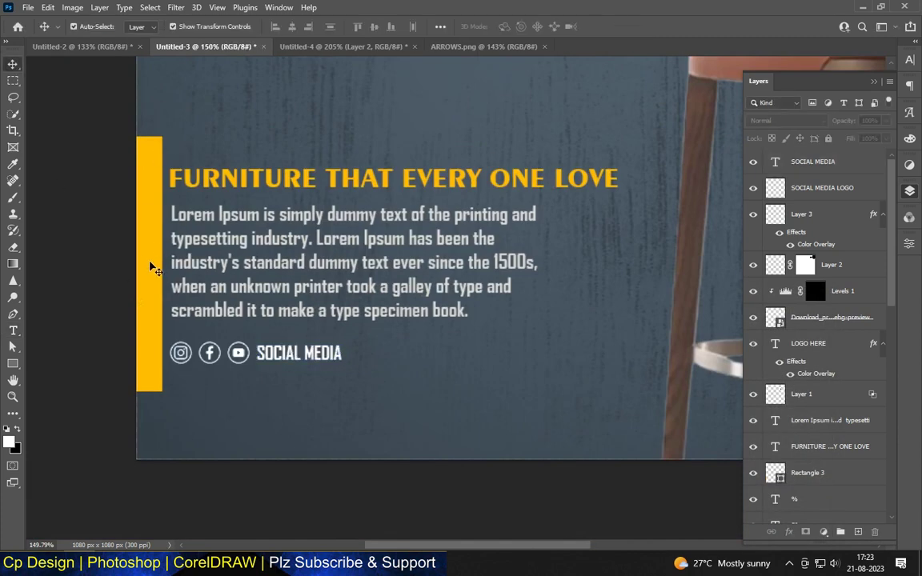
left_click(152, 268)
key("ctrl+t")
left_click_drag(136, 138, 137, 150)
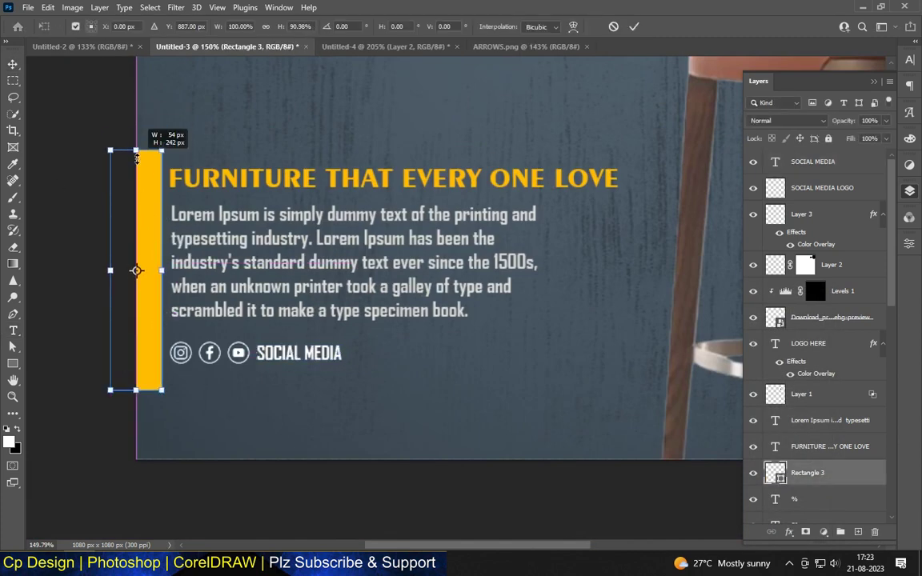
left_click_drag(135, 390, 135, 376)
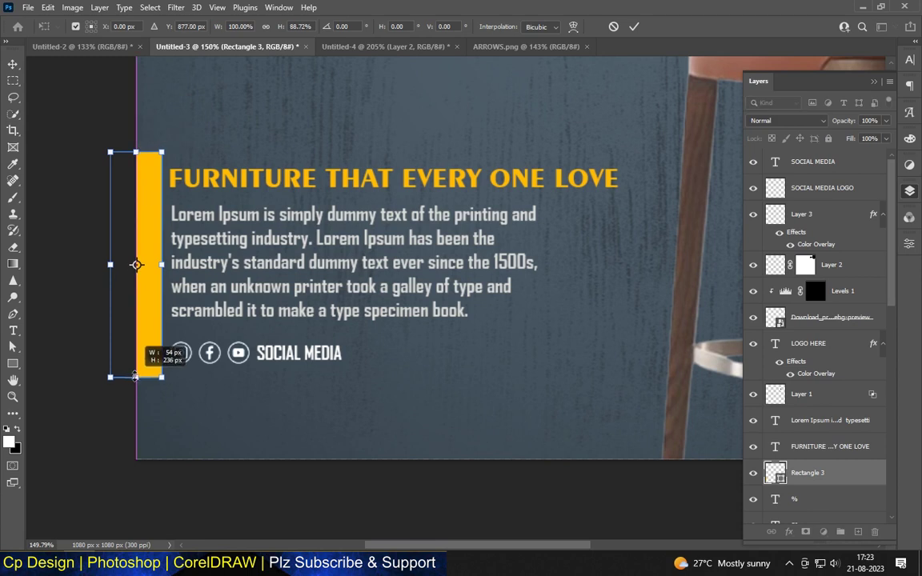
key("Return")
scroll(200, 312, "down", 5)
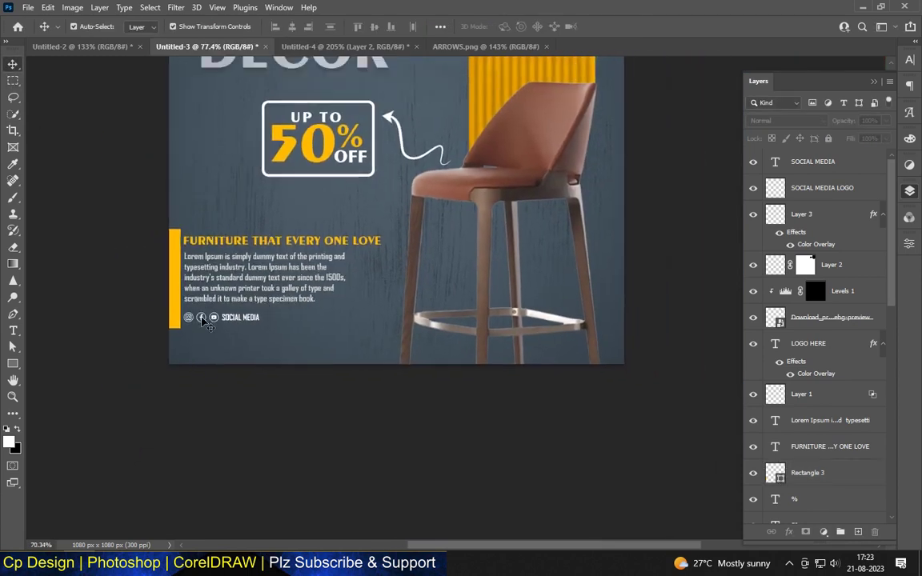
scroll(202, 319, "down", 2)
scroll(208, 328, "up", 2)
scroll(244, 381, "down", 3)
scroll(236, 388, "up", 3)
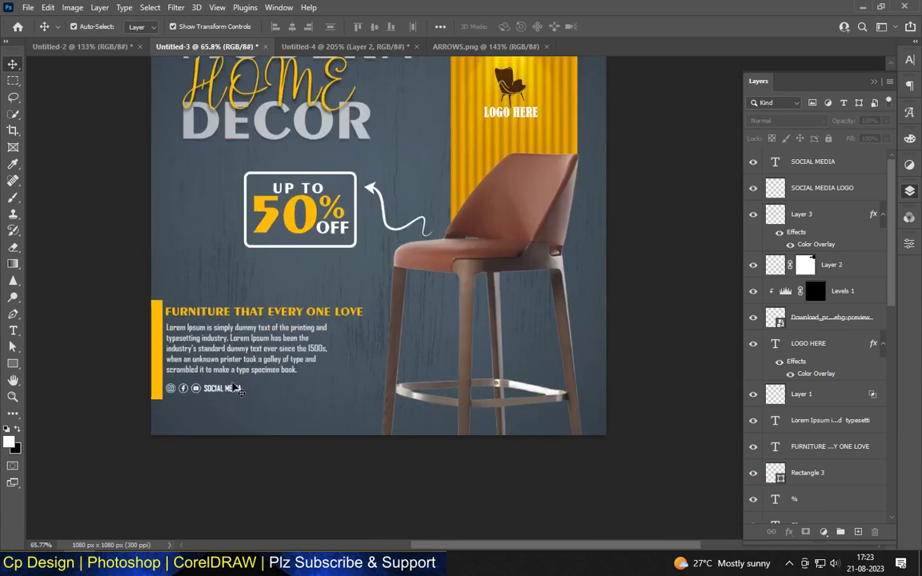
- Shift SOCIAL MEDIA, the icons, Lorem Ipsum text and FURNITURE headline slightly right
left_click(236, 388)
left_click(824, 192, "shift")
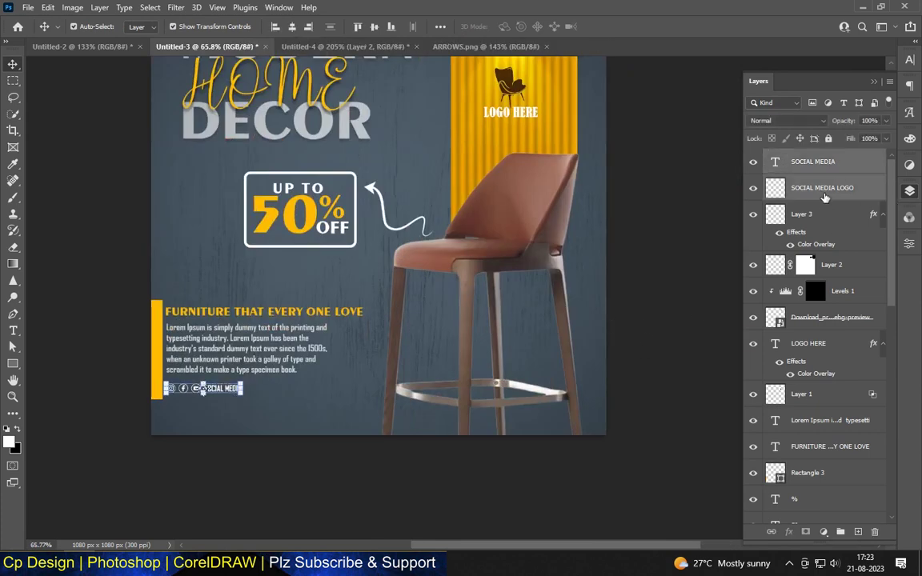
left_click(247, 359, "shift")
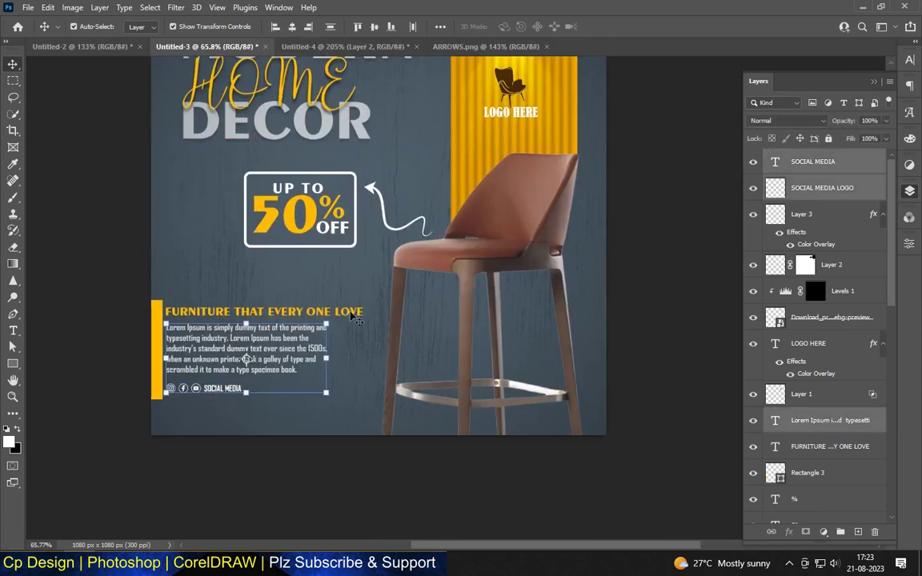
left_click(362, 318, "shift")
left_click_drag(265, 350, 269, 353)
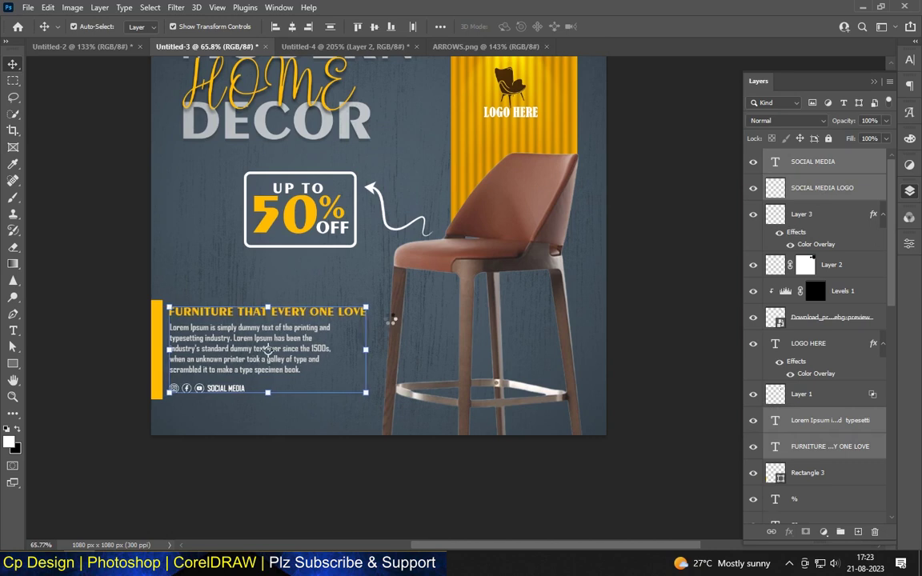
left_click(335, 469)
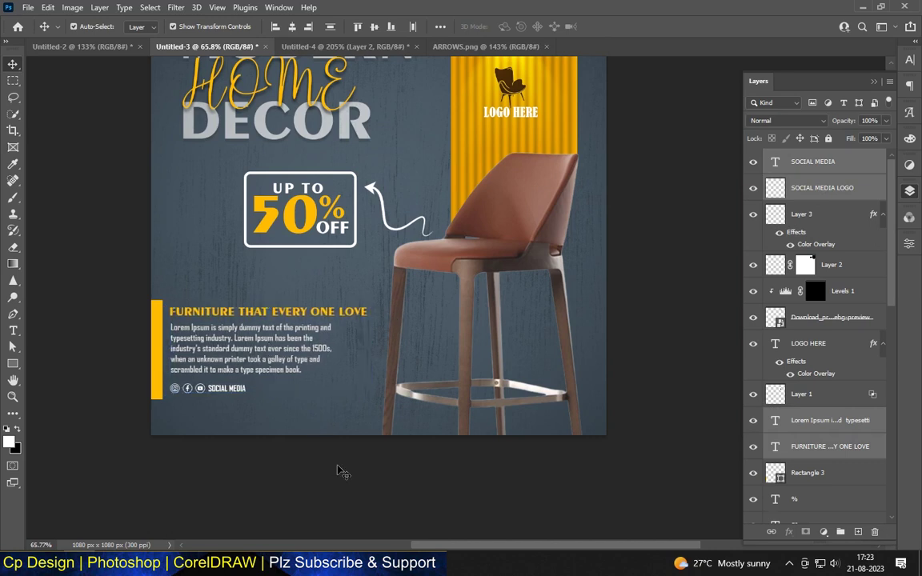
scroll(344, 454, "down", 3)
scroll(603, 248, "up", 2)
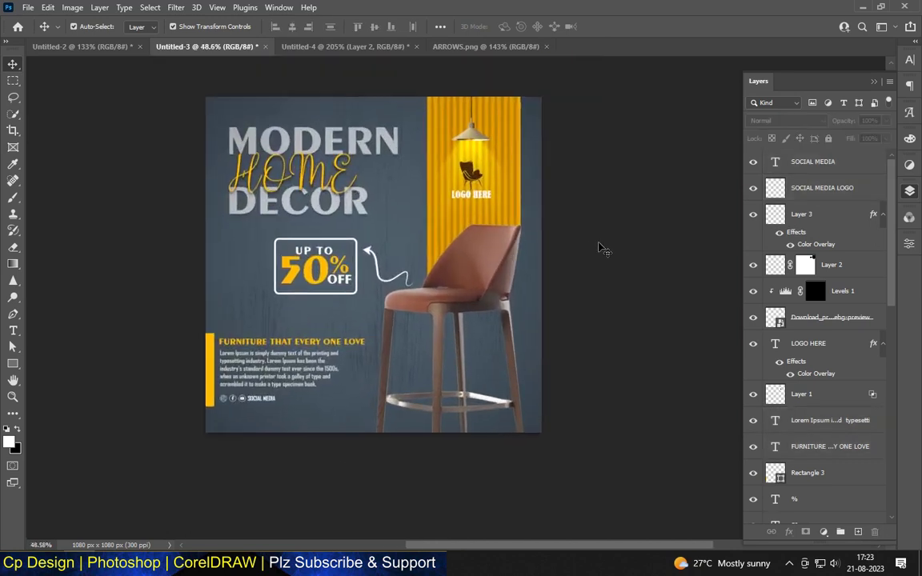
- Add a Levels adjustment clipped to the chair layer, with Output white lowered to 140
scroll(413, 192, "up", 2)
scroll(557, 194, "up", 1)
scroll(558, 195, "up", 1)
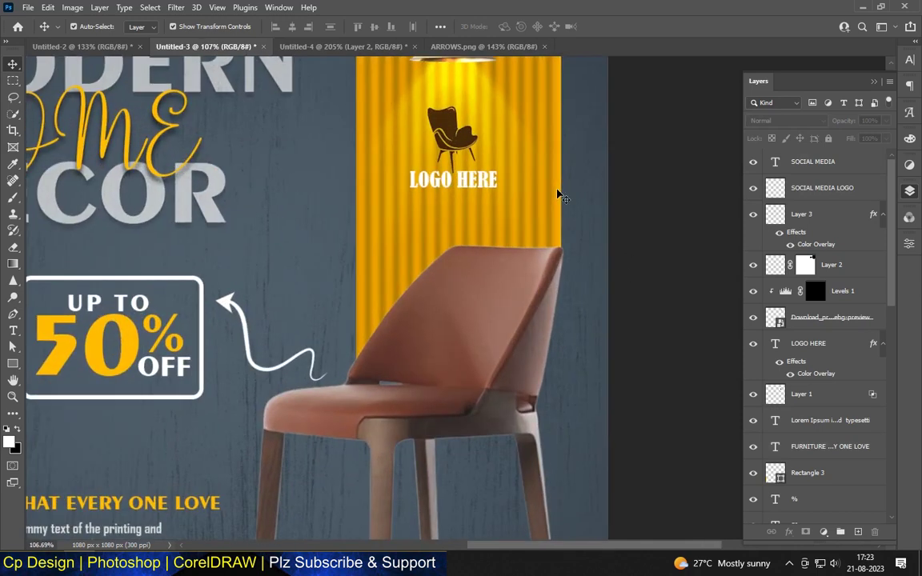
scroll(446, 230, "down", 3)
scroll(395, 280, "up", 1)
left_click(395, 280)
left_click(824, 532)
left_click(756, 324)
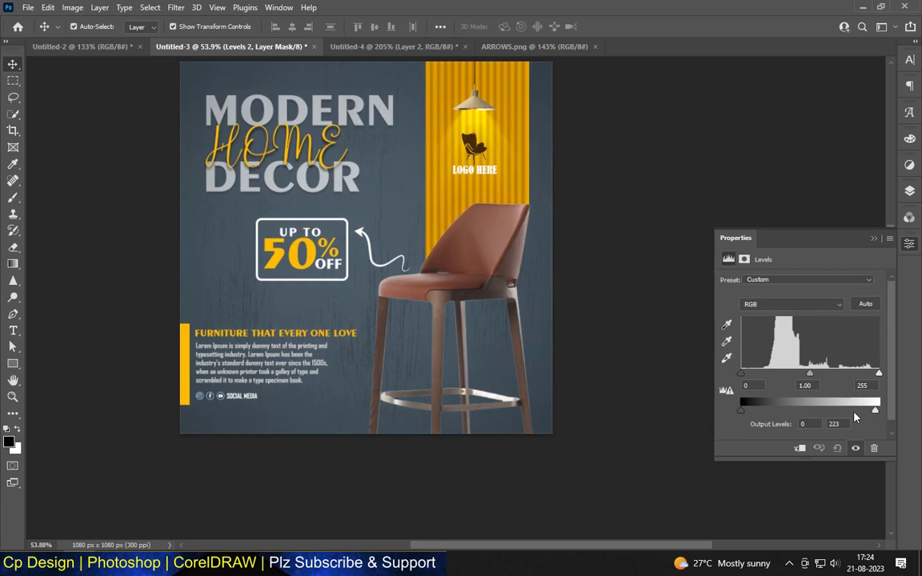
left_click_drag(878, 410, 817, 410)
left_click(799, 448)
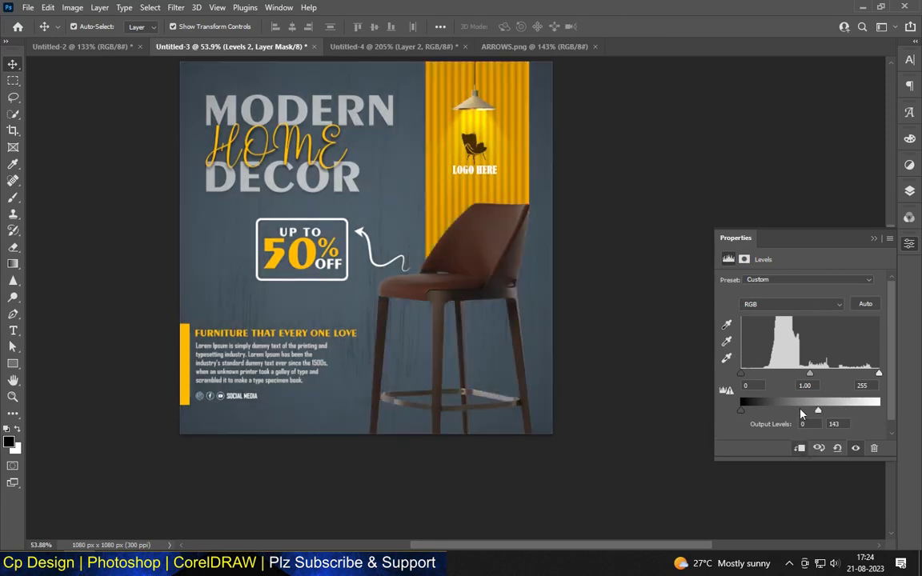
left_click_drag(817, 410, 815, 411)
- Paint the Levels mask with a soft brush over the chair seat
left_click(910, 192)
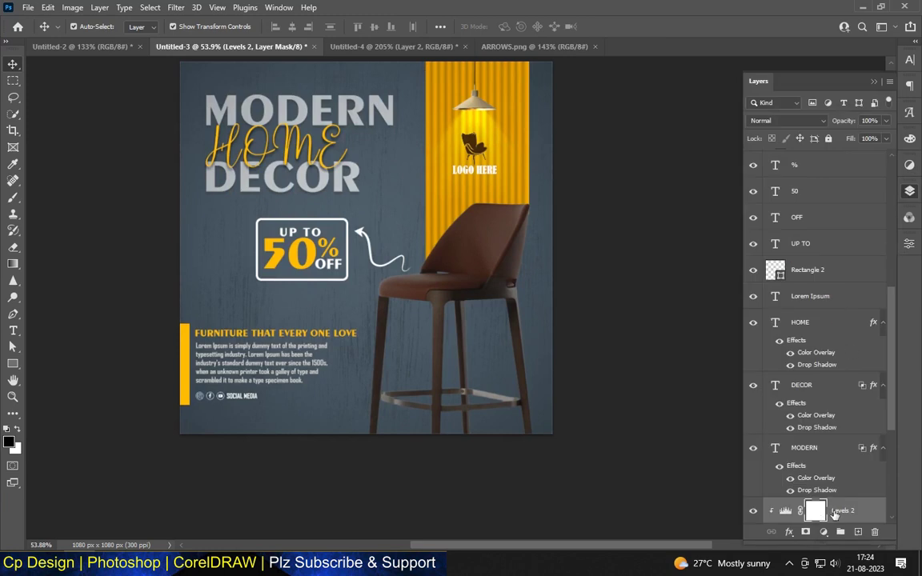
scroll(816, 480, "down", 3)
key("b")
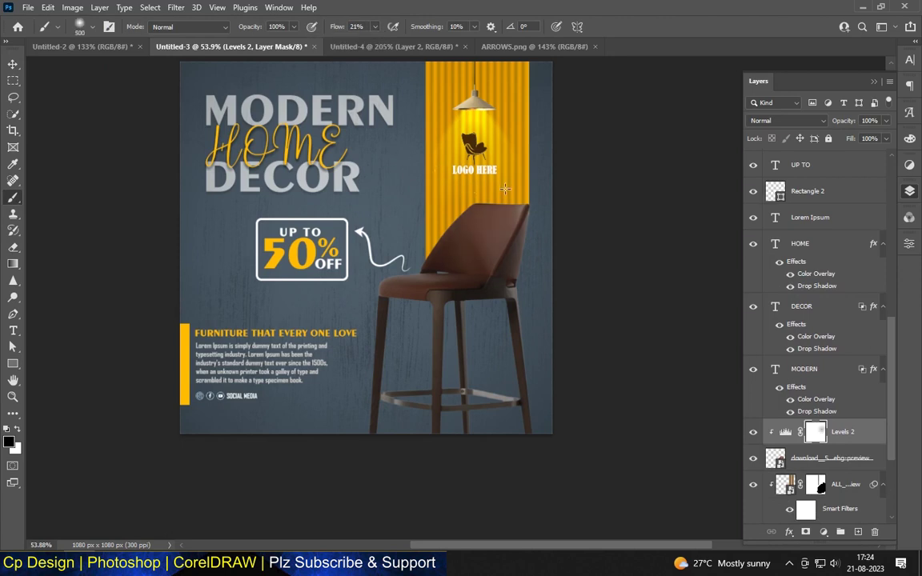
left_click_drag(505, 189, 457, 247)
scroll(457, 268, "up", 1)
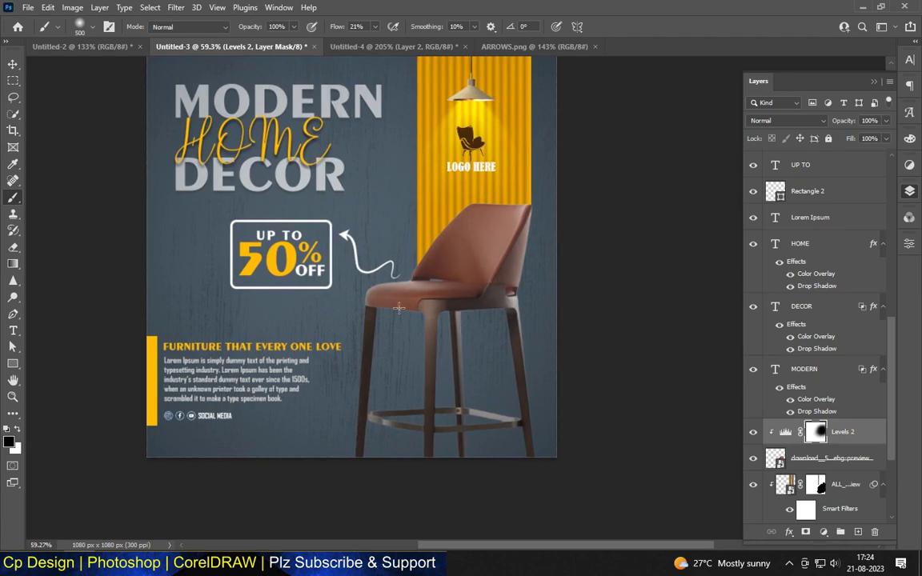
scroll(481, 336, "down", 3)
left_click(288, 412, "ctrl")
key("u")
scroll(216, 428, "up", 4)
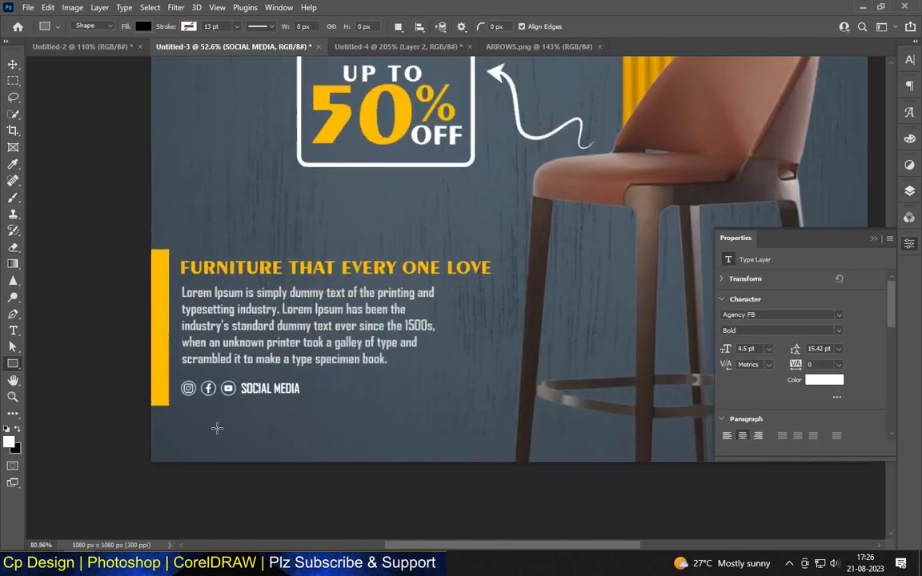
- Draw a long thin bar across the poster bottom and skew its left end into a slant
scroll(240, 430, "up", 3)
left_click_drag(539, 429, 146, 451)
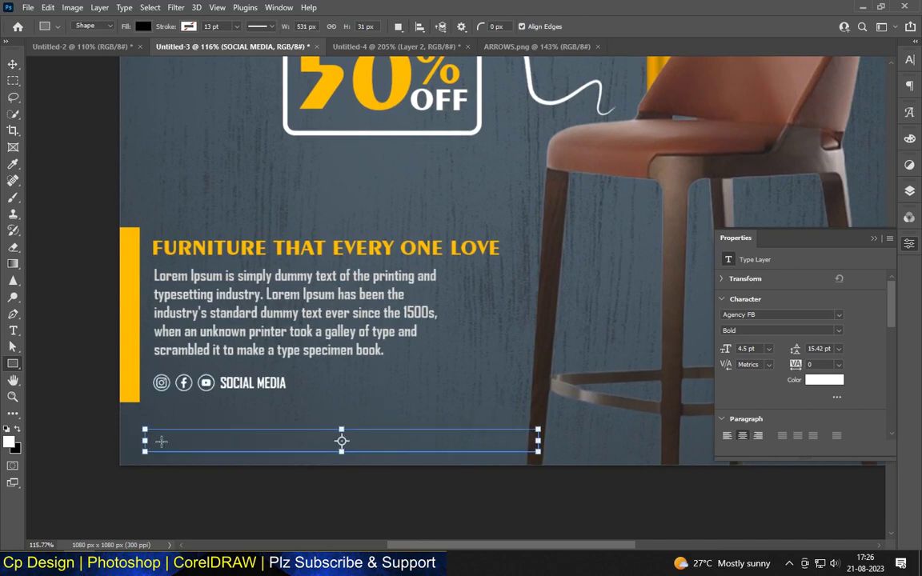
scroll(146, 439, "up", 2)
right_click(171, 438)
key("Escape")
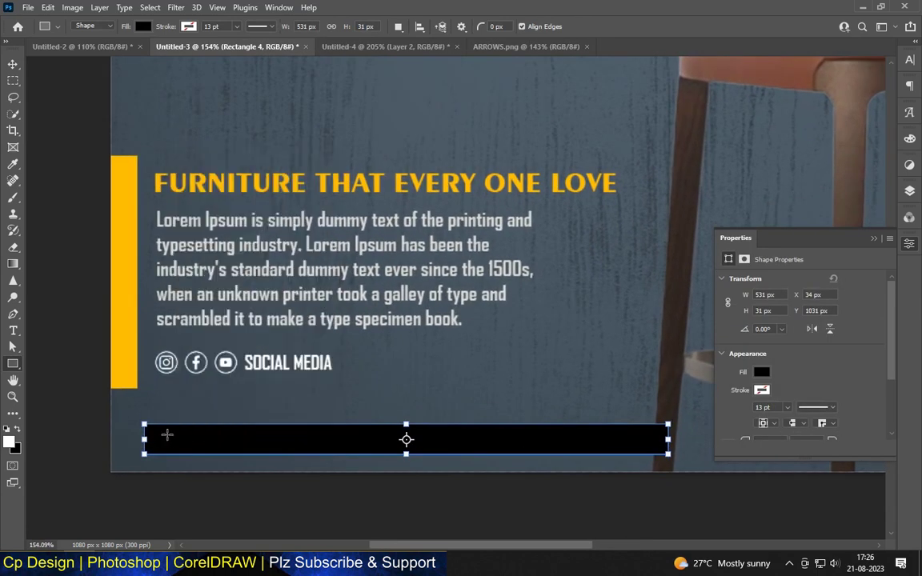
key("ctrl+t")
right_click(210, 437)
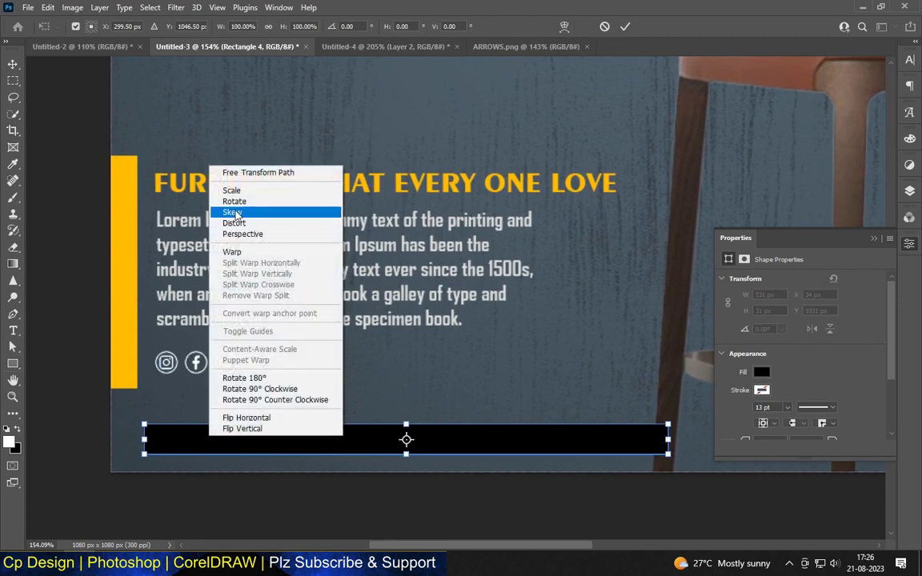
left_click(232, 212)
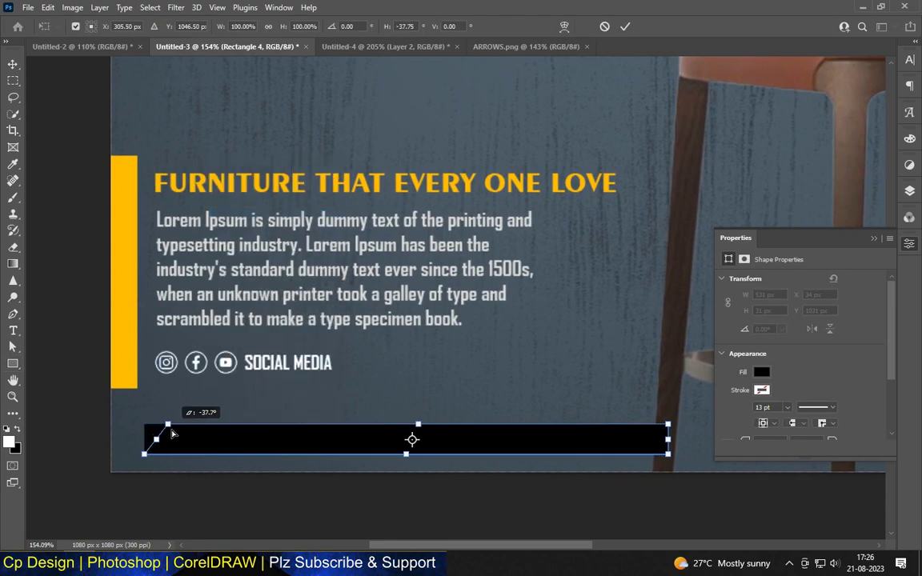
left_click_drag(172, 434, 172, 434)
key("Return")
left_click(419, 212)
- Fill the slanted bar with light grey
left_click(12, 362)
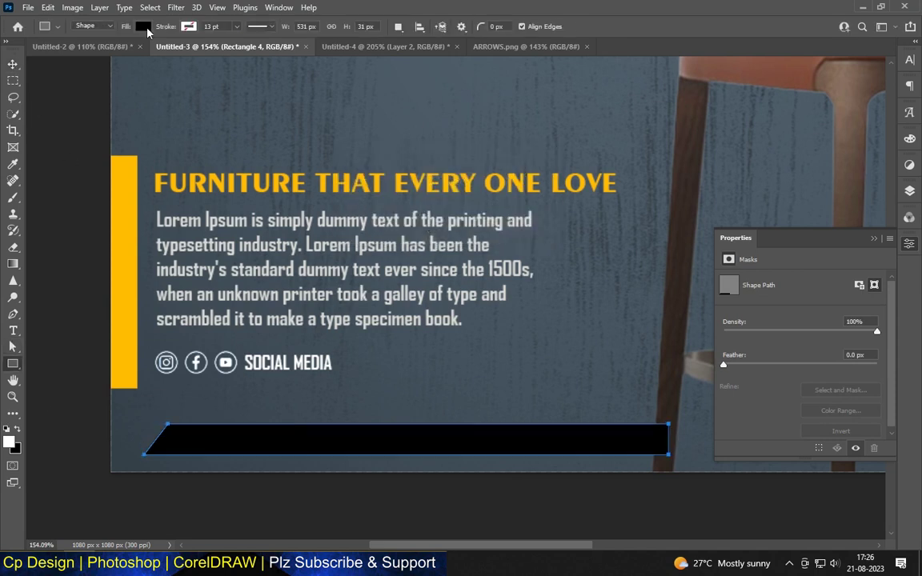
left_click(143, 27)
left_click(86, 94)
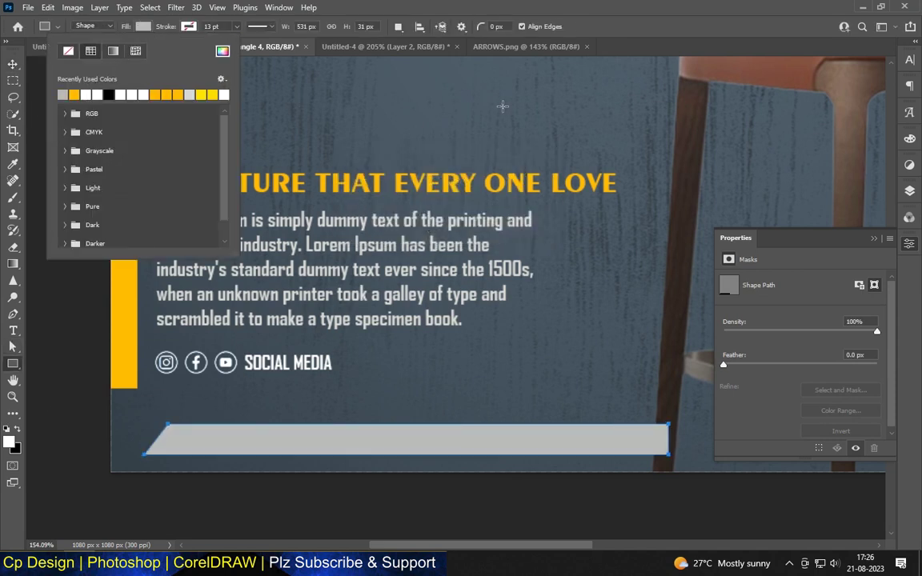
key("Escape")
- Move the grey bar's layer (Rectangle 4) below Rectangle 1 so it sits behind the chair
key("v")
scroll(457, 494, "down", 2)
scroll(480, 424, "down", 2)
left_click(909, 190)
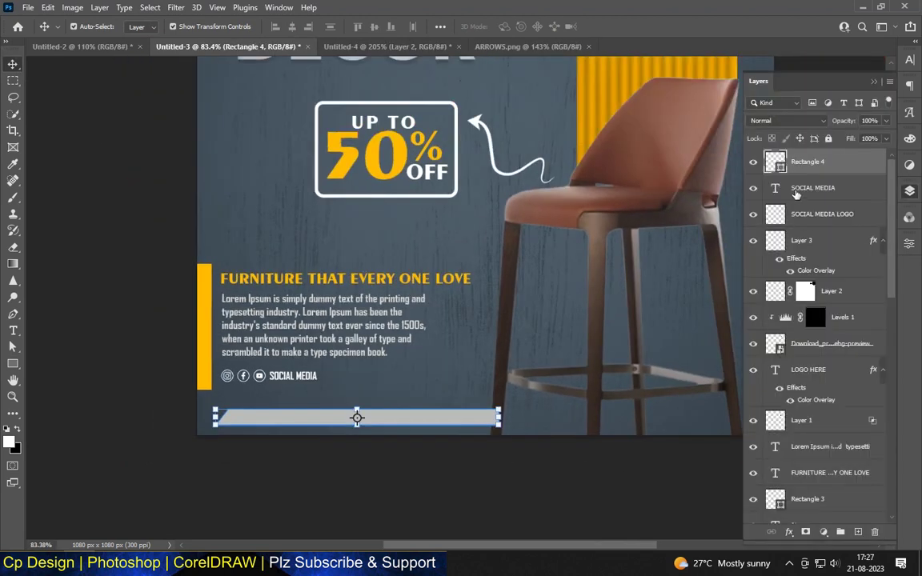
scroll(800, 320, "down", 1)
left_click_drag(773, 522, 773, 356)
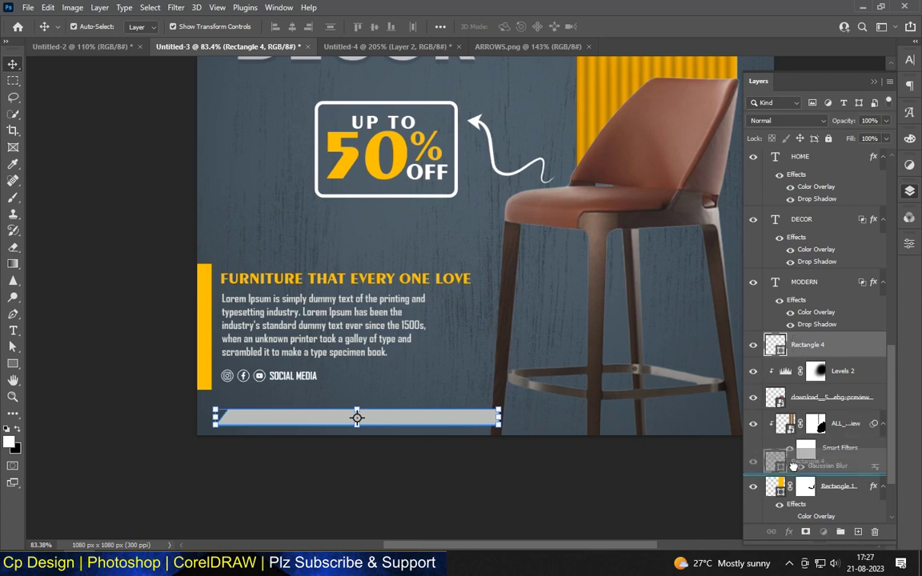
left_click_drag(757, 404, 772, 474)
scroll(822, 456, "down", 2)
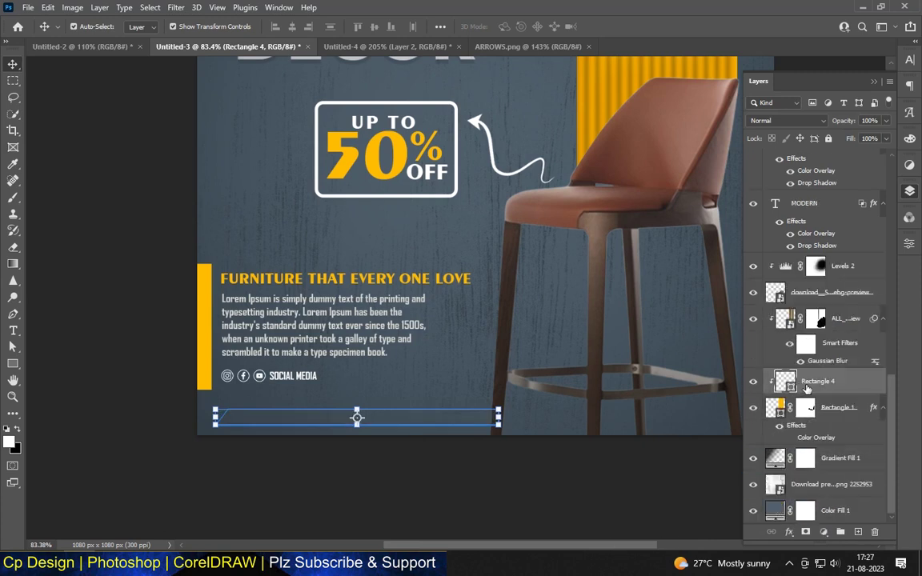
left_click_drag(806, 387, 804, 429)
left_click(360, 457)
scroll(364, 461, "down", 3)
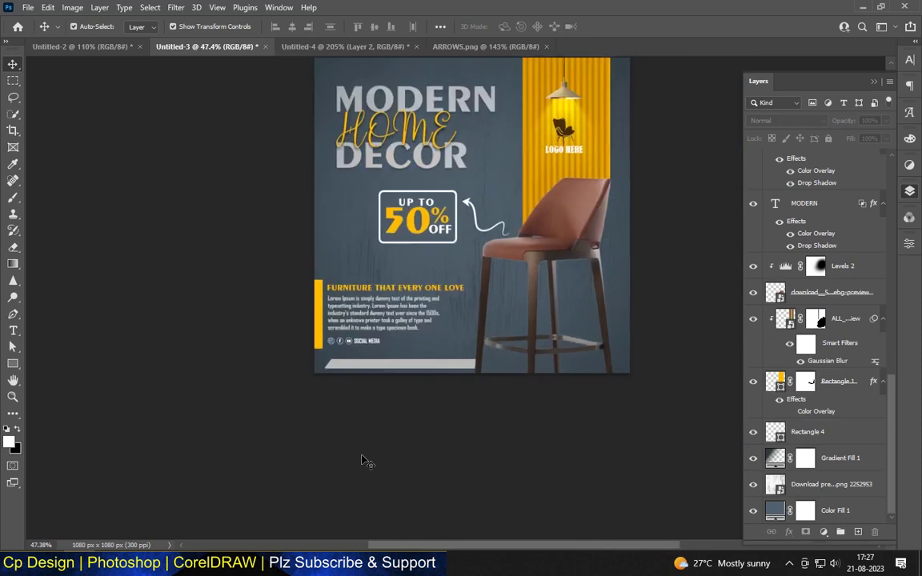
scroll(361, 448, "up", 4)
left_click(355, 447)
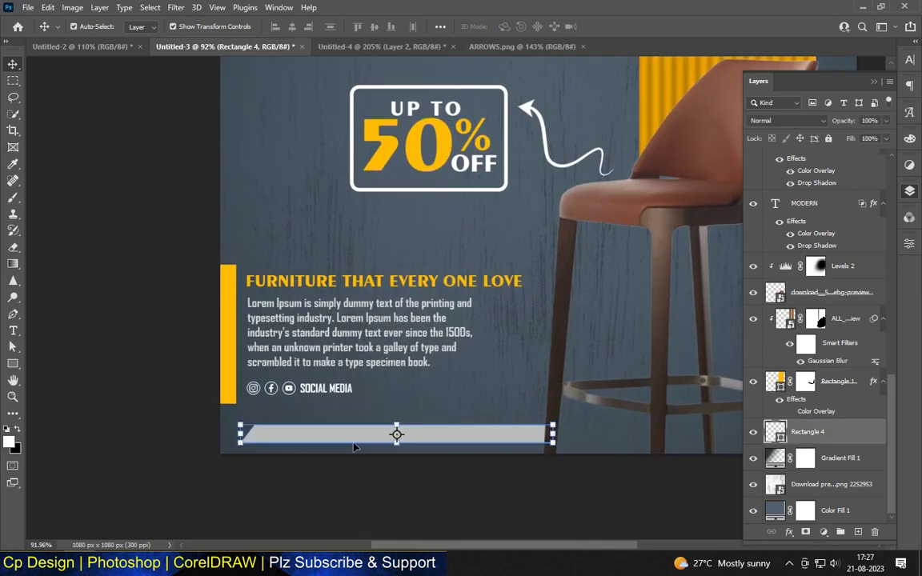
- Add the 'CALL FOR MORE DETAIL |' line with a contact phone number onto the grey bar
scroll(336, 440, "up", 2)
left_click(12, 331)
scroll(294, 392, "up", 1)
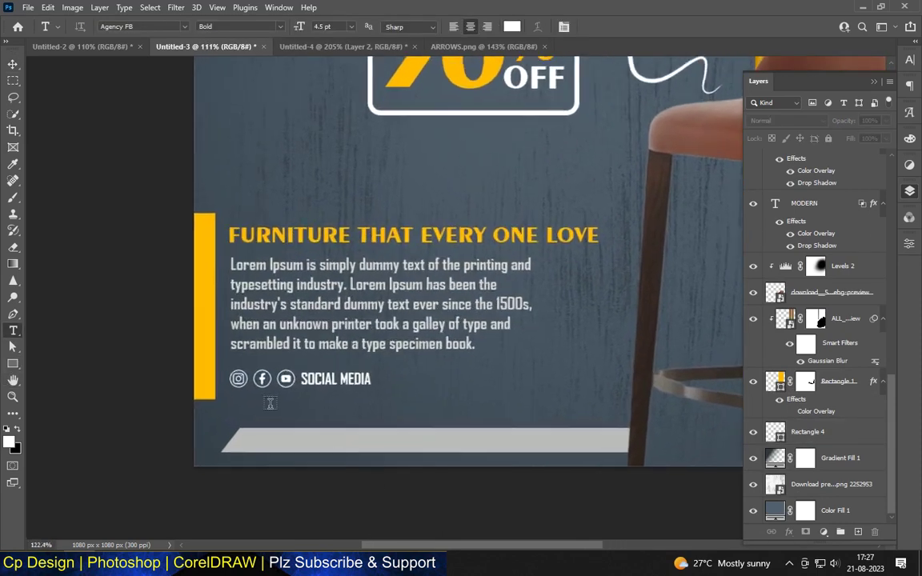
scroll(293, 392, "up", 1)
scroll(295, 428, "up", 1)
scroll(294, 428, "up", 1)
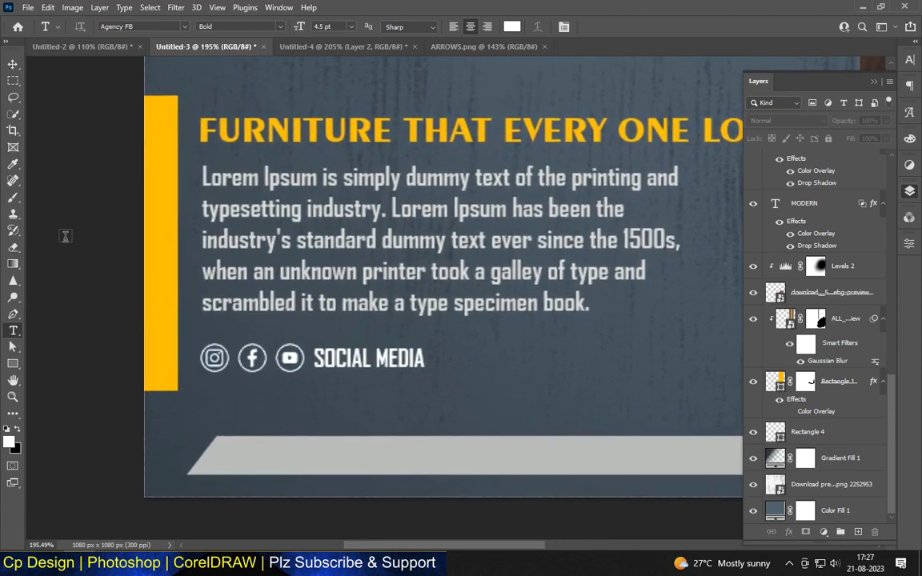
left_click(244, 457)
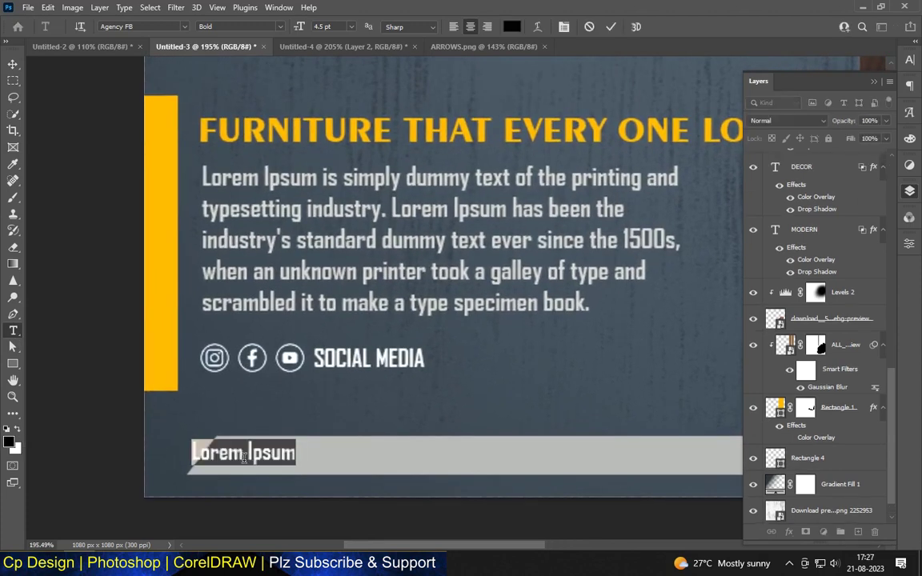
type("CAL")
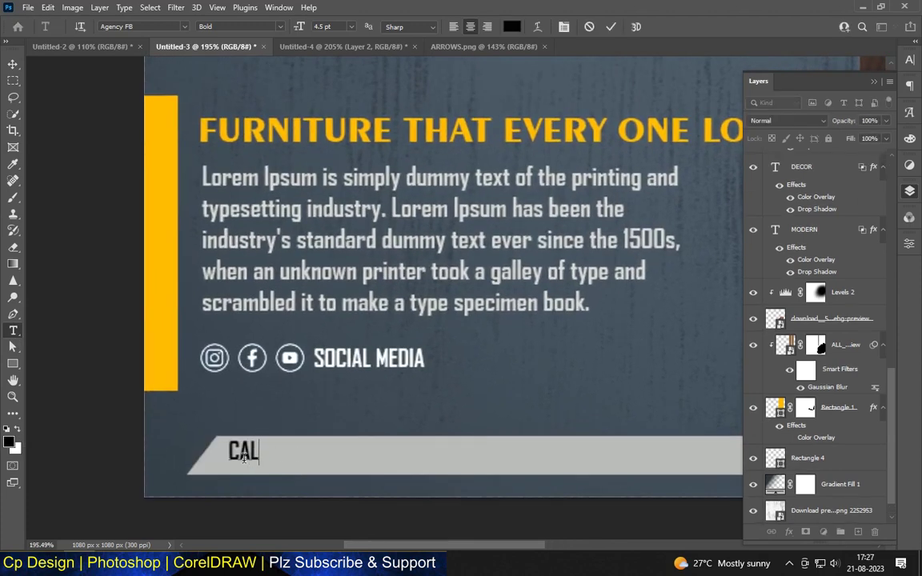
type("R MORE DETAIL | 111 0000 3333")
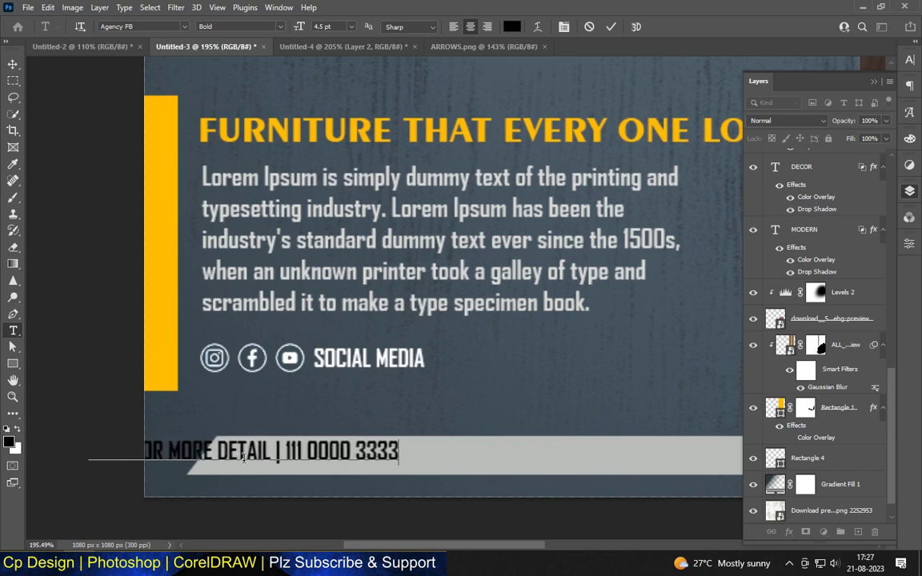
type(" 44444")
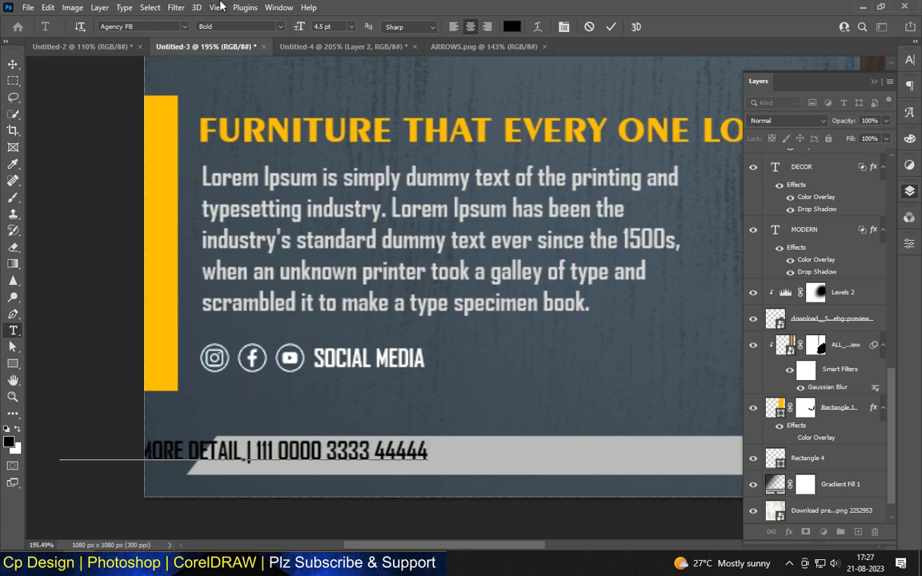
left_click(13, 64)
mouse_move(309, 449)
left_mouse_down()
mouse_move(598, 463)
mouse_move(610, 448)
left_mouse_up()
scroll(480, 432, "down", 3)
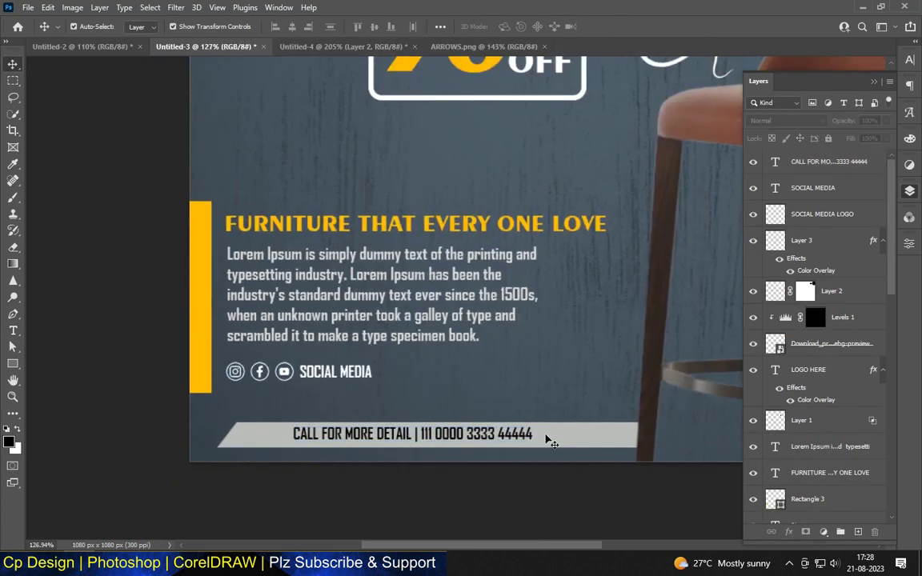
- Reduce the height of the grey bar behind the contact line
left_click(447, 437)
scroll(447, 437, "up", 5)
scroll(416, 436, "up", 3)
key("ctrl+t")
mouse_move(399, 377)
left_mouse_down()
mouse_move(391, 400)
mouse_move(399, 387)
left_mouse_up()
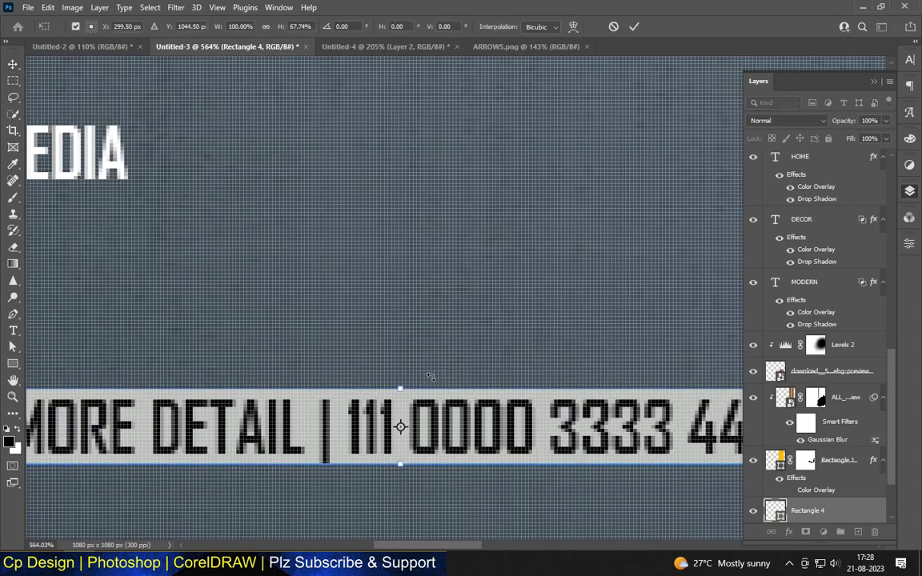
scroll(399, 389, "down", 6)
left_click(13, 68)
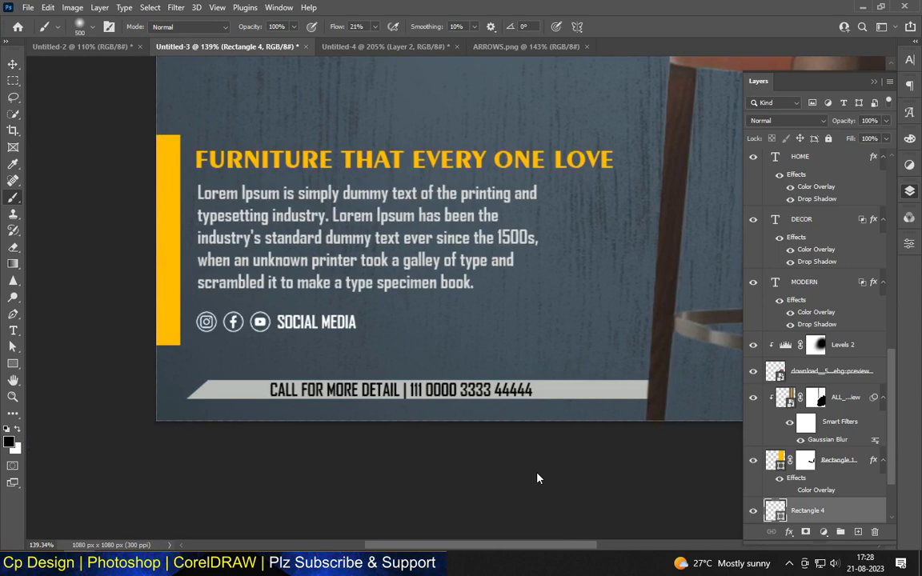
key("Return")
- Trim both ends of the grey bar inward to shorten it
scroll(447, 494, "down", 3)
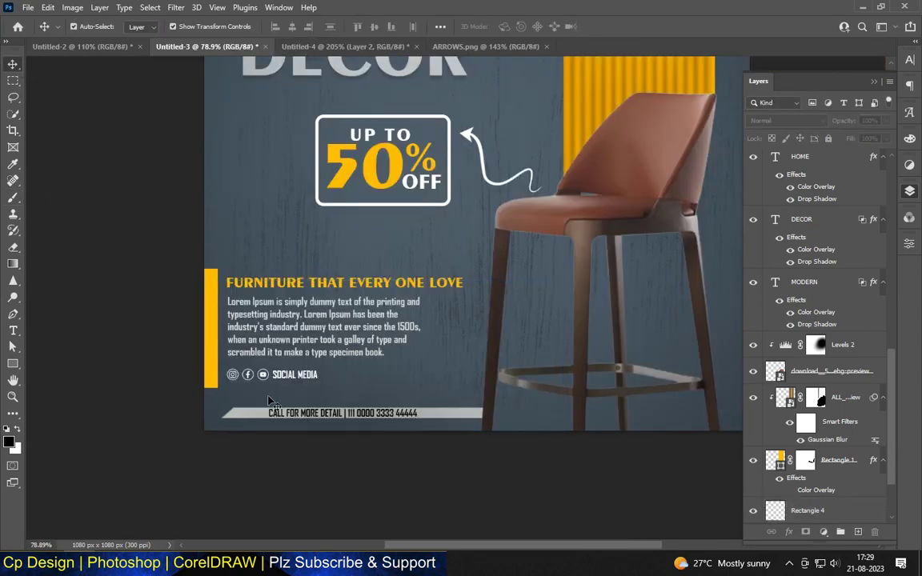
scroll(268, 397, "up", 4)
mouse_move(149, 326)
left_mouse_down()
mouse_move(219, 323)
mouse_move(210, 323)
left_mouse_up()
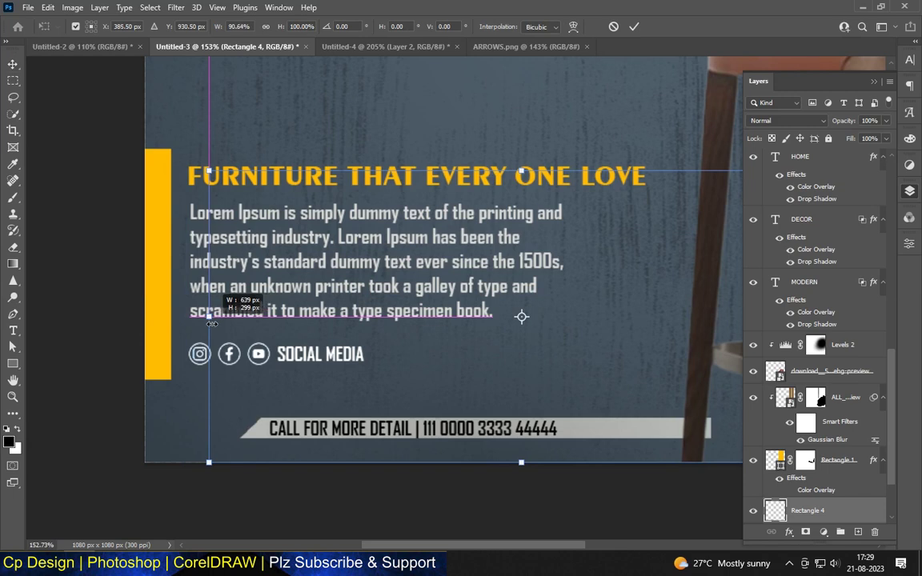
scroll(207, 324, "down", 3)
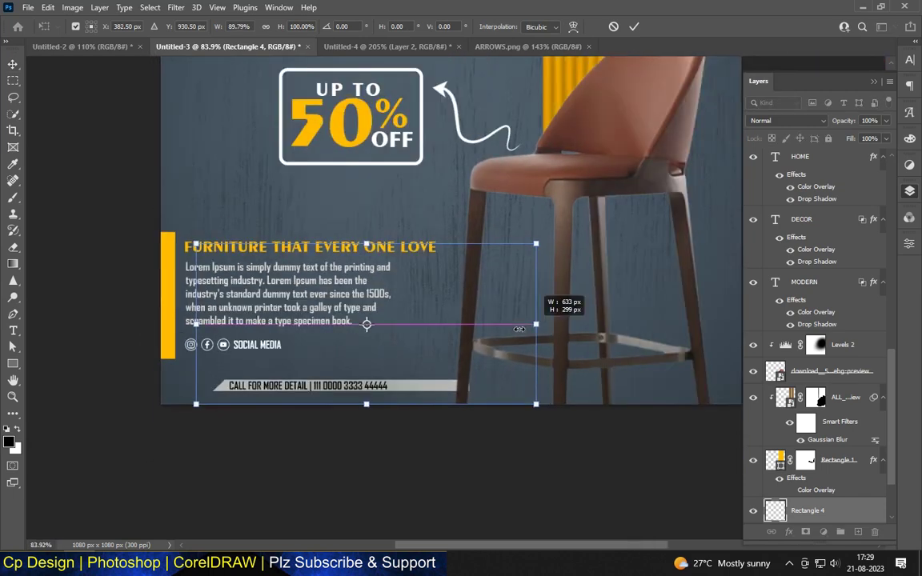
left_click_drag(520, 329, 494, 329)
key("Return")
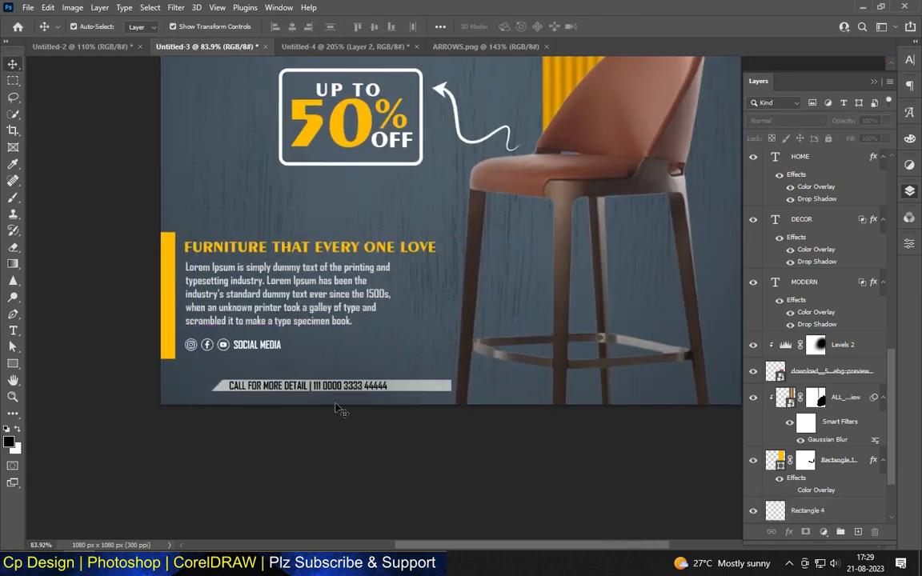
- Shift the grey bar slightly right and move the contact text onto it
scroll(337, 409, "down", 3)
scroll(422, 340, "up", 3)
scroll(367, 391, "up", 2)
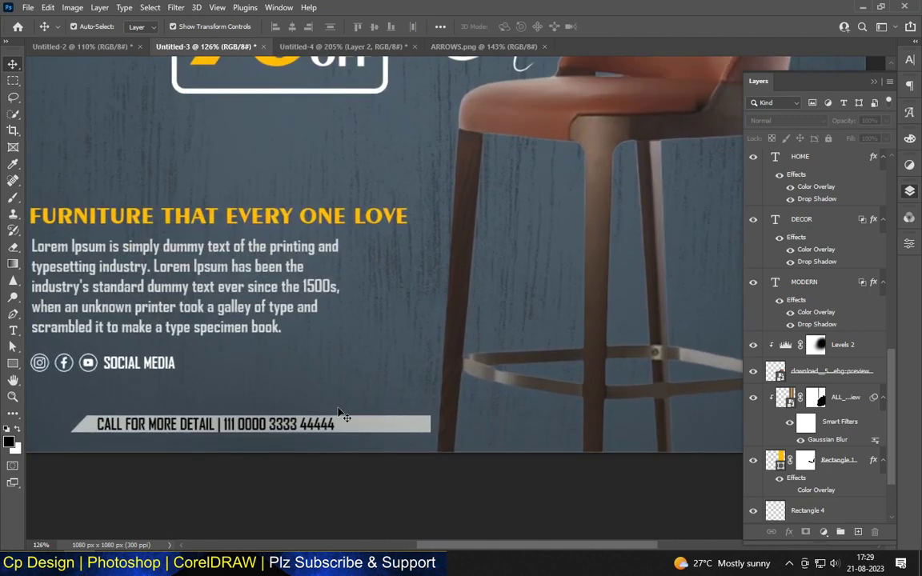
left_click_drag(374, 426, 395, 426)
left_click_drag(330, 424, 367, 426)
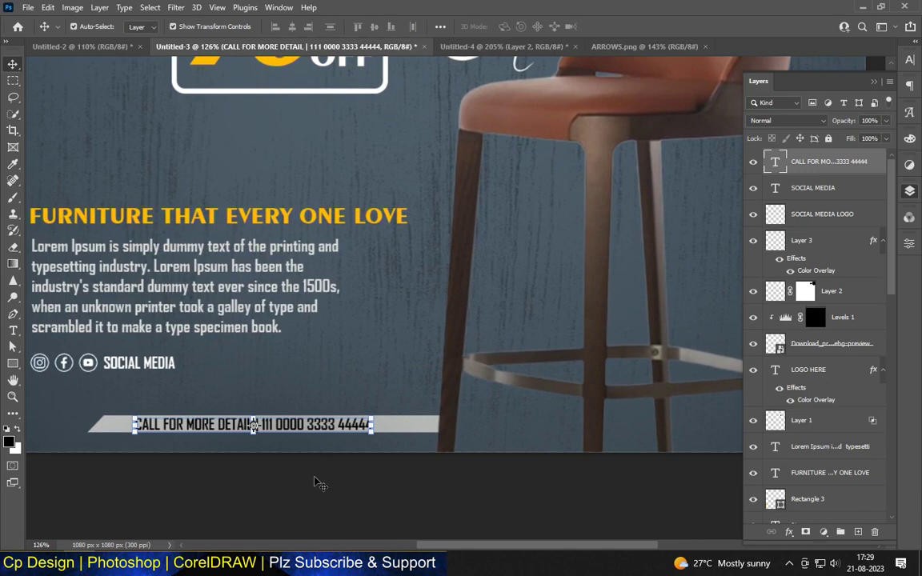
left_click(272, 445)
scroll(257, 454, "up", 1)
scroll(258, 454, "down", 3)
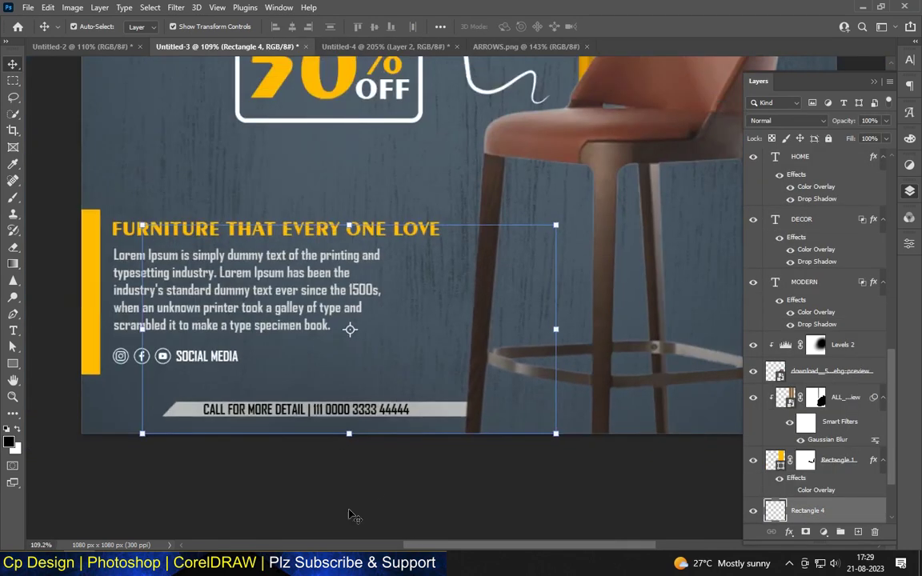
left_click(352, 472)
- Check the CALL FOR MORE DETAIL text placement and review the poster layout
left_click(355, 424)
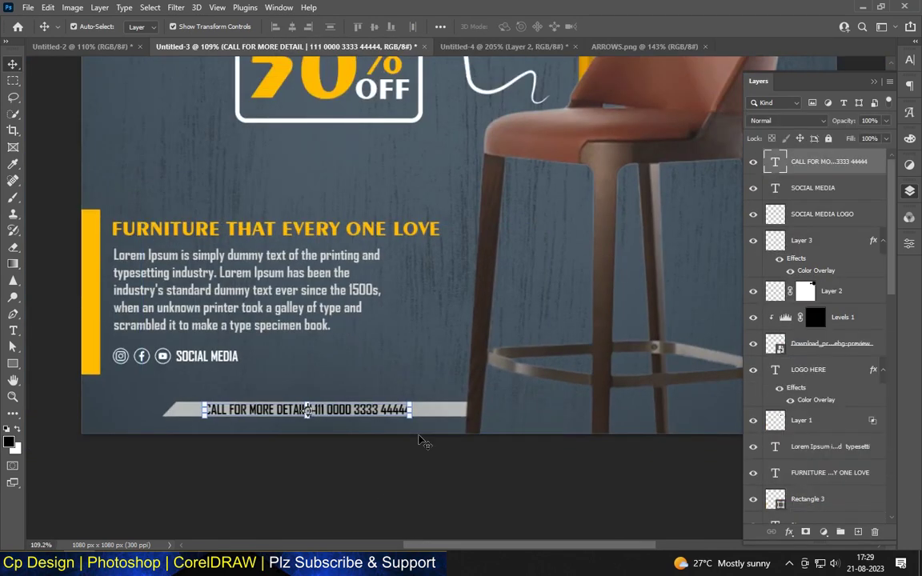
left_click(422, 441)
scroll(339, 447, "down", 8)
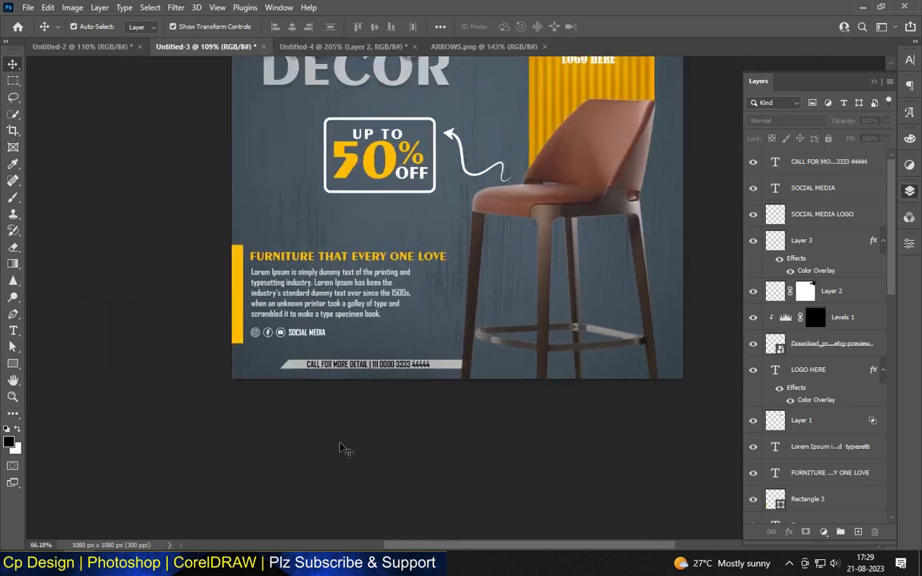
scroll(339, 446, "down", 1)
scroll(563, 218, "down", 2)
scroll(428, 324, "down", 1)
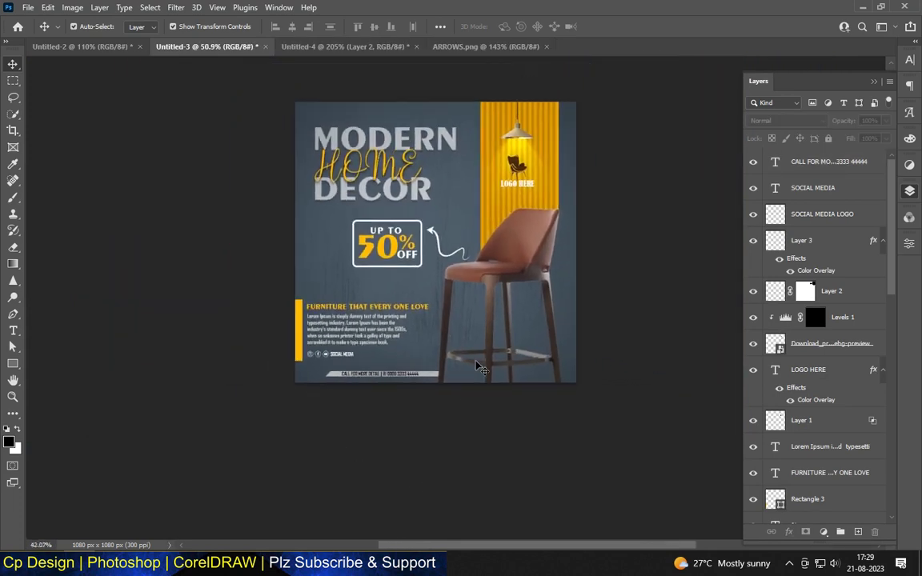
scroll(445, 241, "up", 1)
scroll(446, 241, "up", 2)
scroll(303, 199, "down", 1)
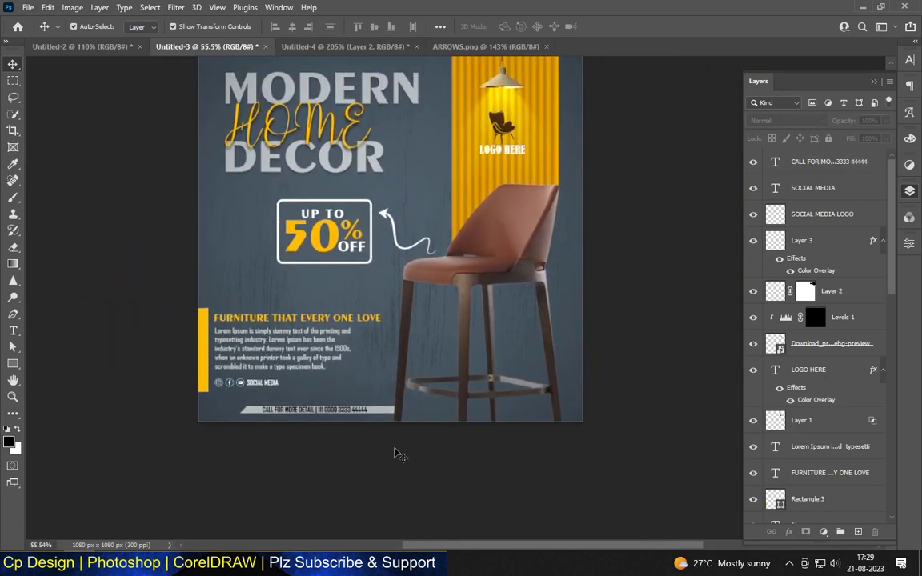
scroll(289, 293, "up", 2)
- Select the yellow bar, FURNITURE title, paragraph, icons and SOCIAL MEDIA layers, and move them up
left_click(303, 386)
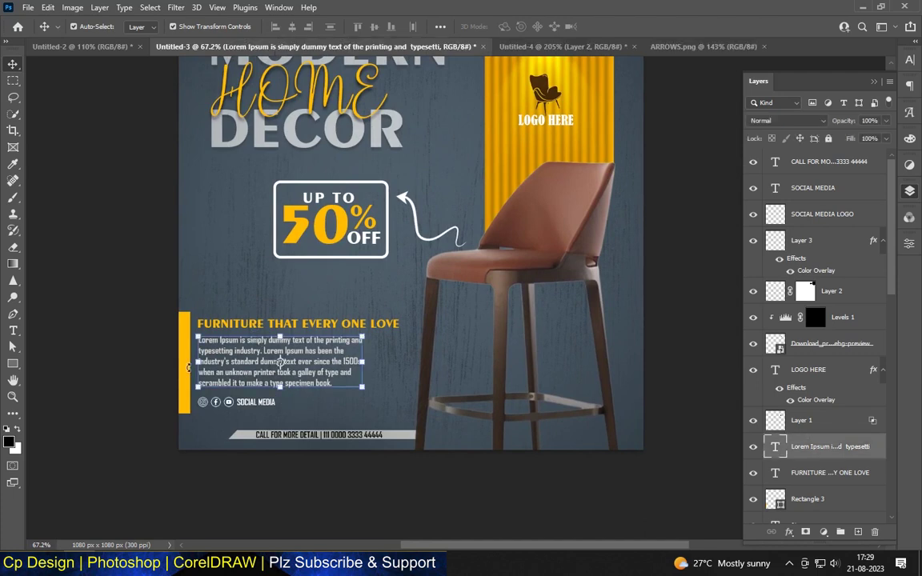
left_click(184, 376)
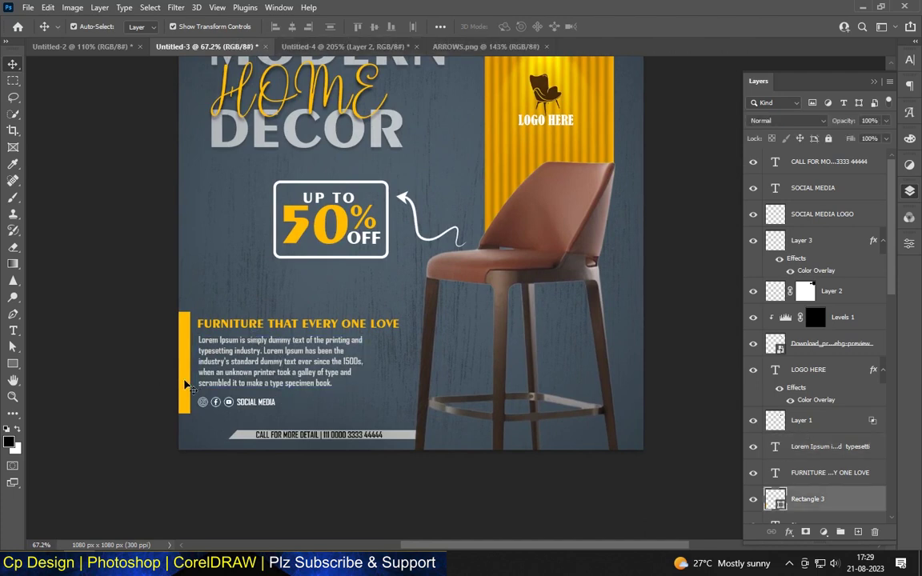
left_click(228, 404, "shift")
left_click(256, 405, "shift")
left_click(298, 382, "shift")
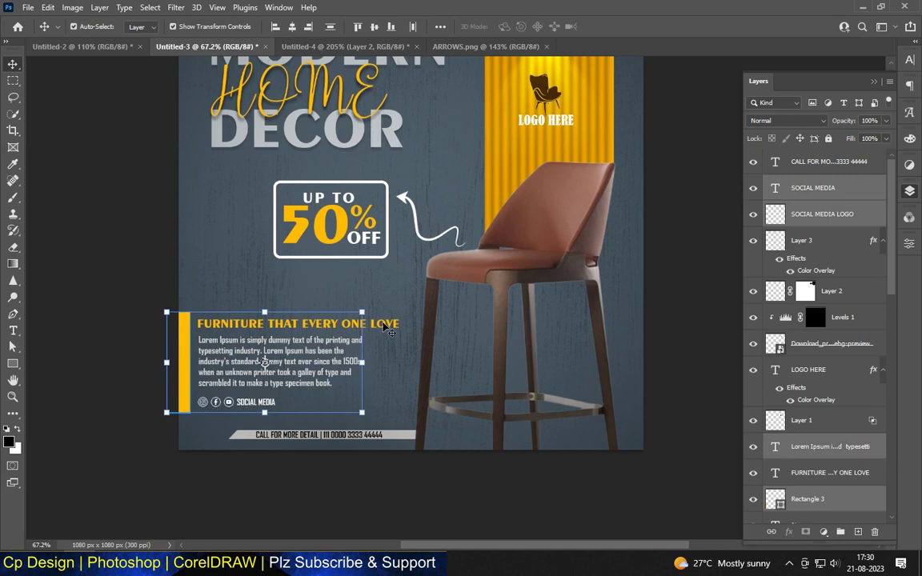
left_click(392, 330, "shift")
key("Up")
key("Up")
key("Up")
key("Up")
left_click_drag(281, 359, 282, 341)
- Draw a 167×39 px rectangle above the contact bar and round its corners into a pill
key("u")
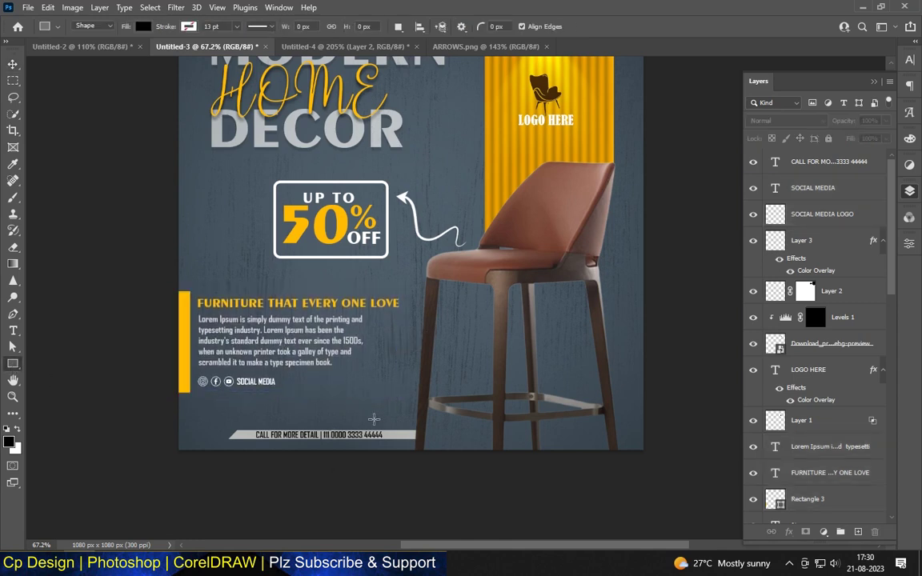
scroll(337, 397, "up", 3)
left_click_drag(328, 394, 438, 418)
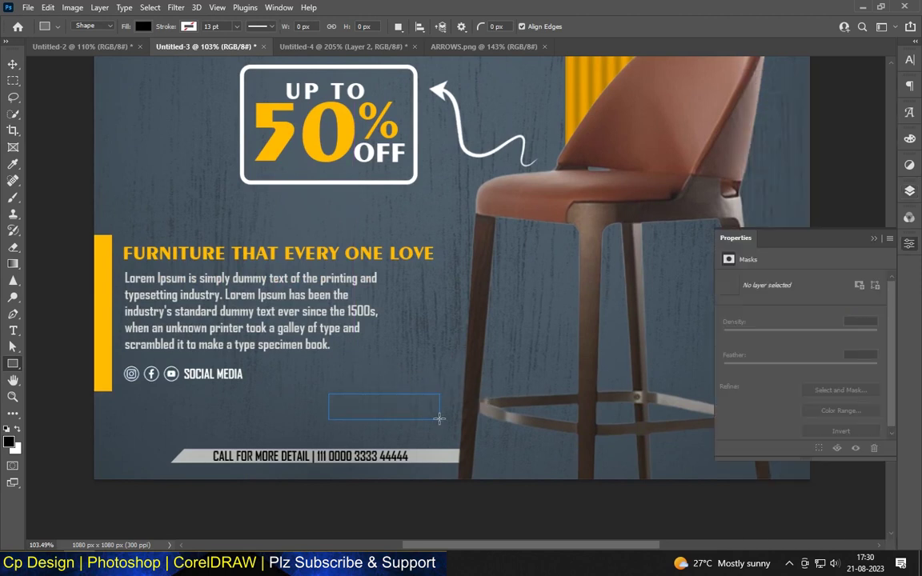
scroll(430, 419, "up", 3)
left_click_drag(440, 414, 434, 410)
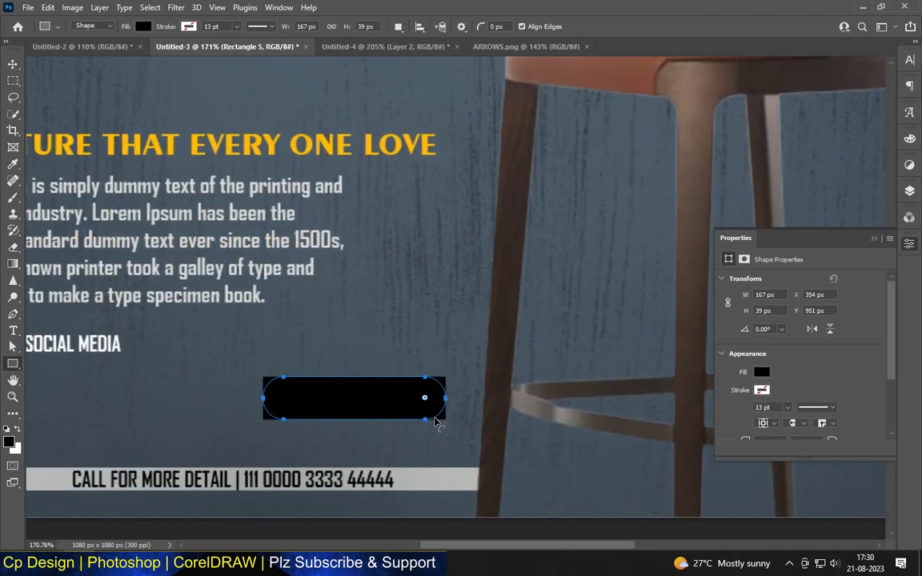
scroll(272, 376, "down", 1)
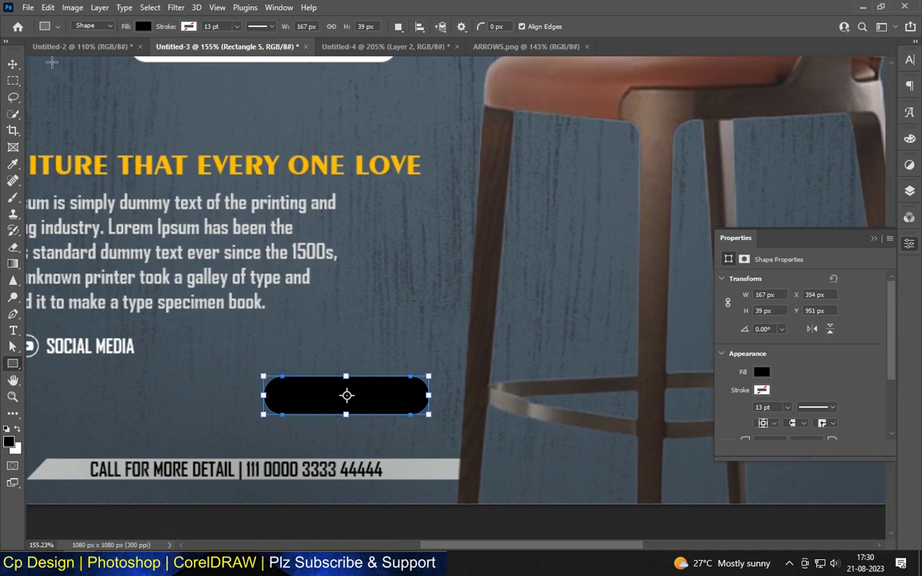
- Set the pill's fill to dark maroon #380c02
left_click(136, 26)
left_click(222, 51)
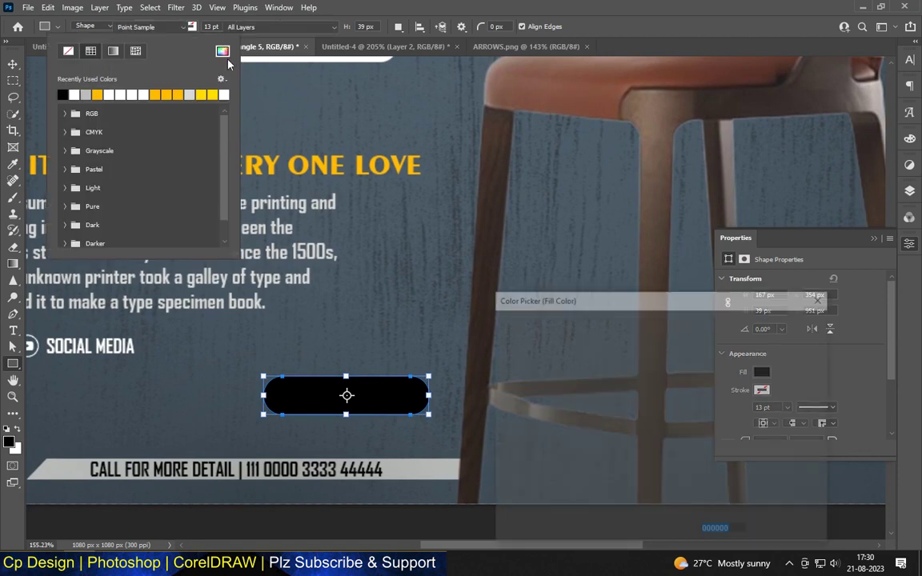
left_click(568, 97)
left_click_drag(643, 461, 655, 455)
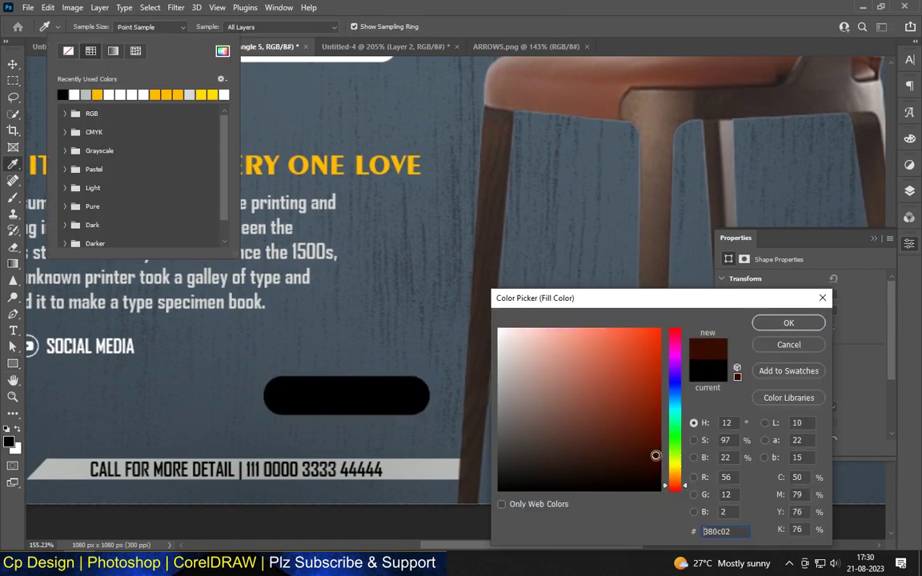
left_click(788, 322)
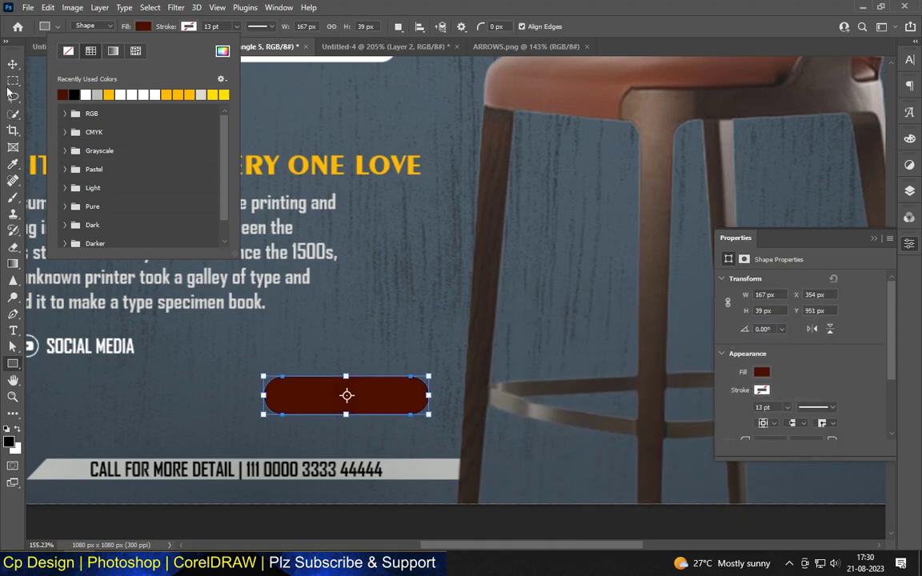
key("v")
scroll(323, 486, "down", 3)
left_click(346, 480)
scroll(345, 479, "down", 2)
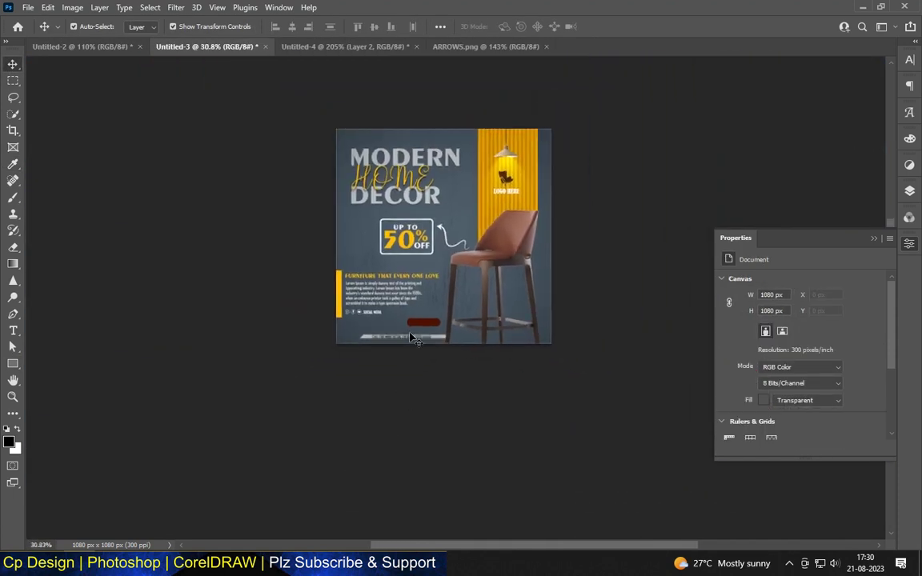
scroll(432, 282, "up", 2)
scroll(432, 282, "up", 2)
key("t")
scroll(385, 300, "up", 2)
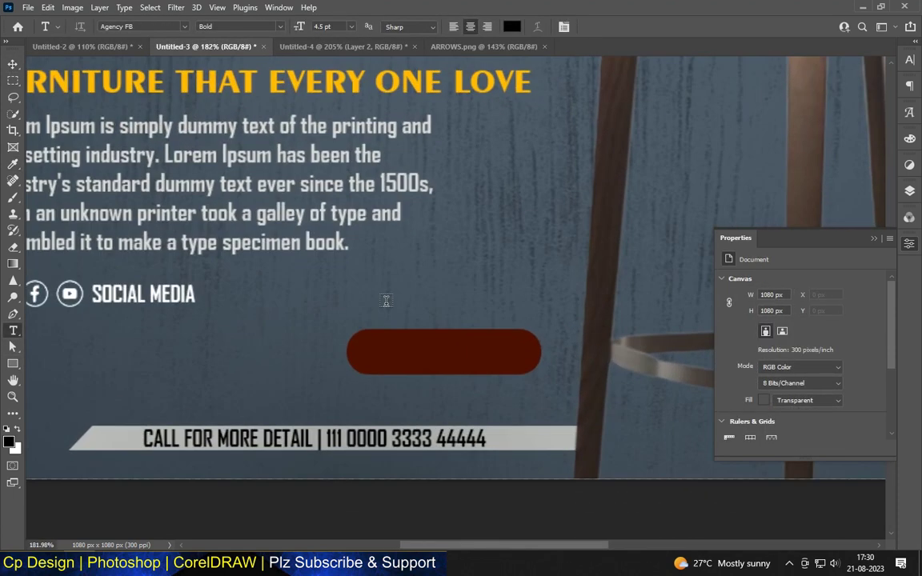
- Type 'ORDER NOW' and place it on the dark red pill
left_click(385, 301)
type("ORDER ")
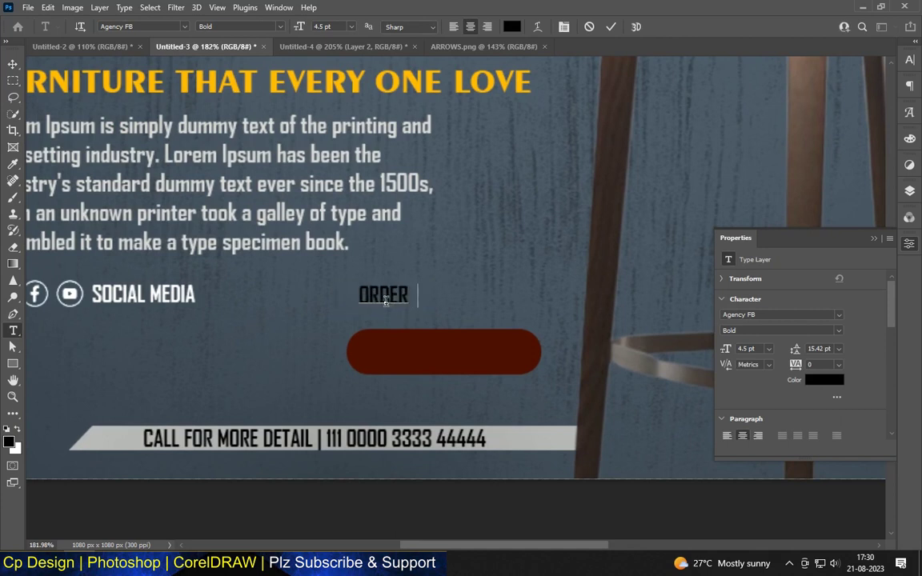
type("NOW")
key("ctrl+Return")
key("v")
mouse_move(385, 294)
left_mouse_down()
mouse_move(443, 352)
mouse_move(503, 341)
left_mouse_up()
scroll(480, 340, "up", 2)
- Enlarge the ORDER NOW text and centre it within the pill
key("ctrl+t")
left_click_drag(349, 397, 329, 408)
key("Return")
left_click_drag(372, 379, 404, 376)
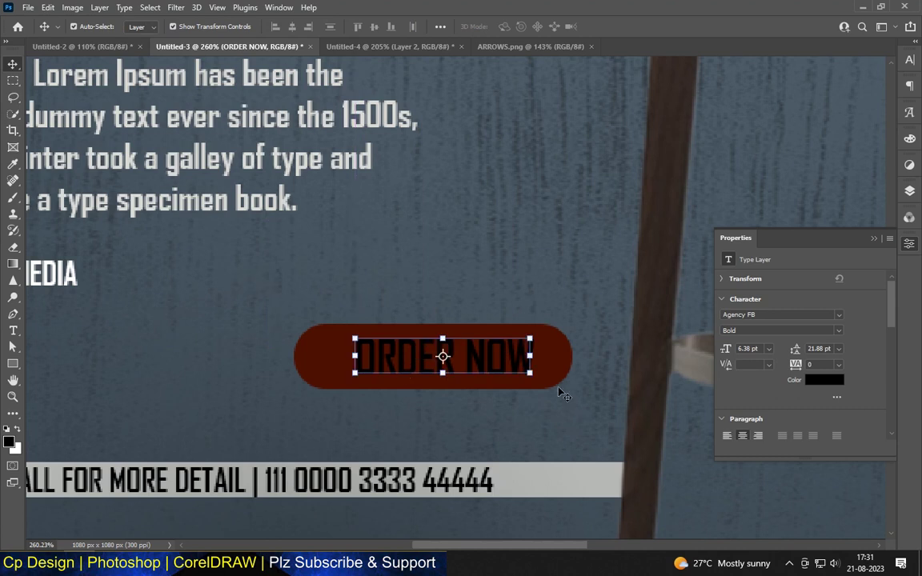
left_click_drag(480, 364, 463, 364)
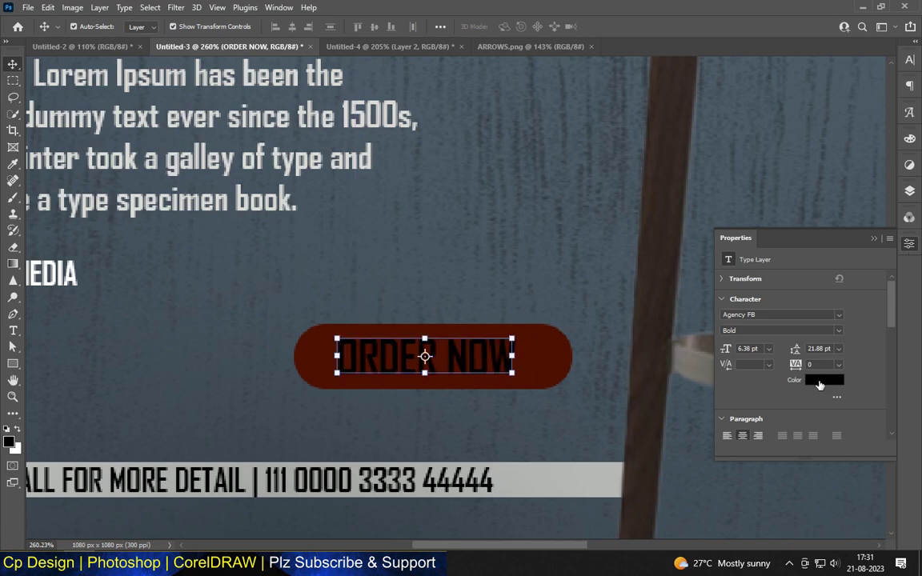
- Change the ORDER NOW text colour to white and zoom out
left_click(824, 380)
left_click_drag(549, 364, 500, 330)
left_click(789, 321)
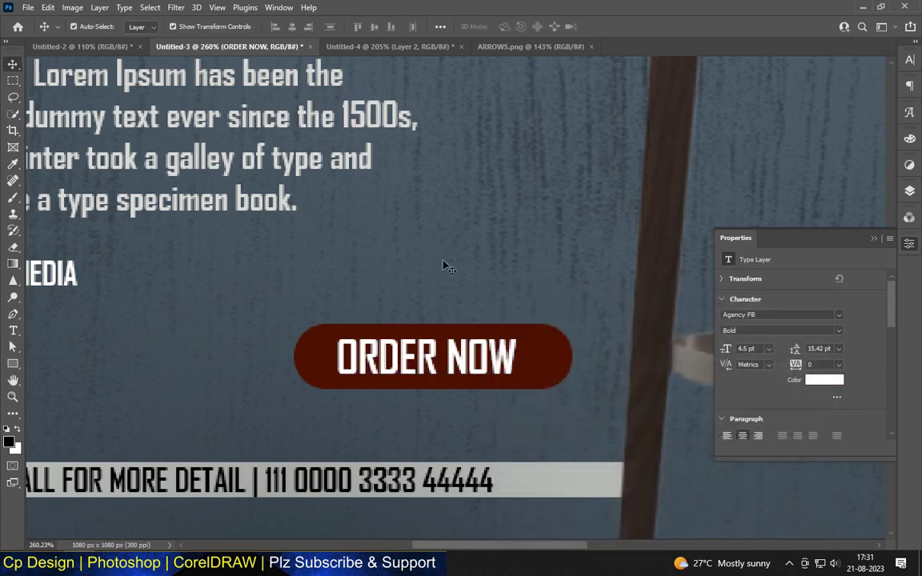
scroll(486, 242, "down", 2)
scroll(353, 304, "down", 2)
scroll(479, 419, "down", 2)
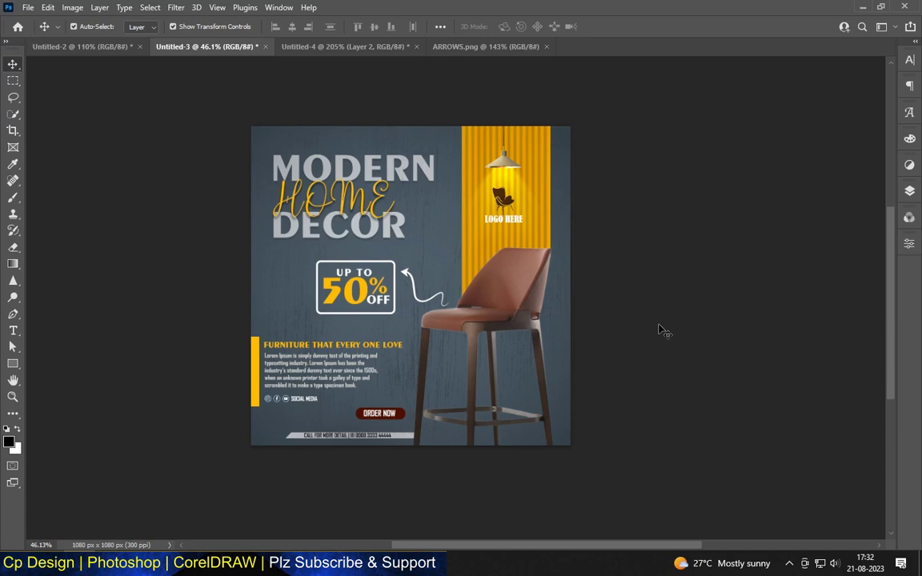
- Alt-drag a copy of the left yellow bar down to the poster's lower-right edge
scroll(461, 198, "up", 1)
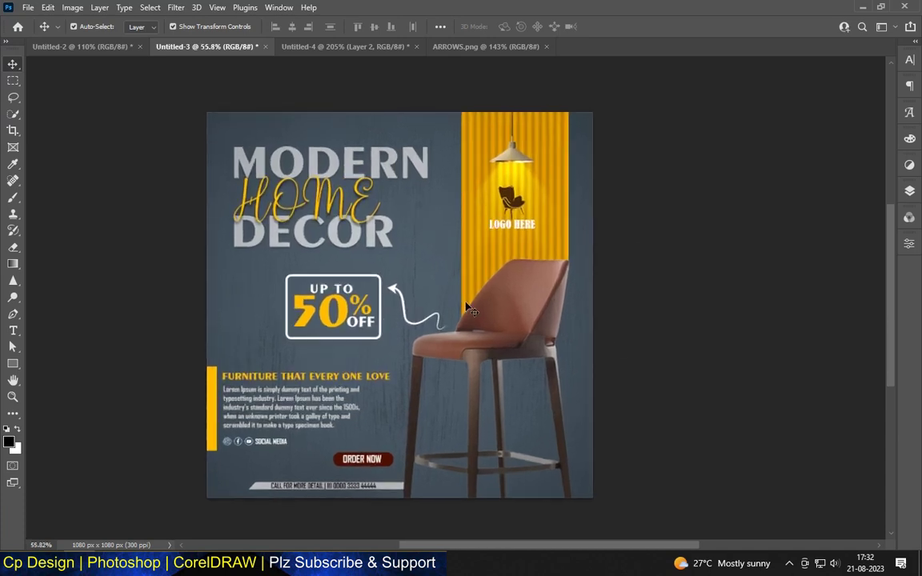
left_click_drag(212, 416, 602, 466)
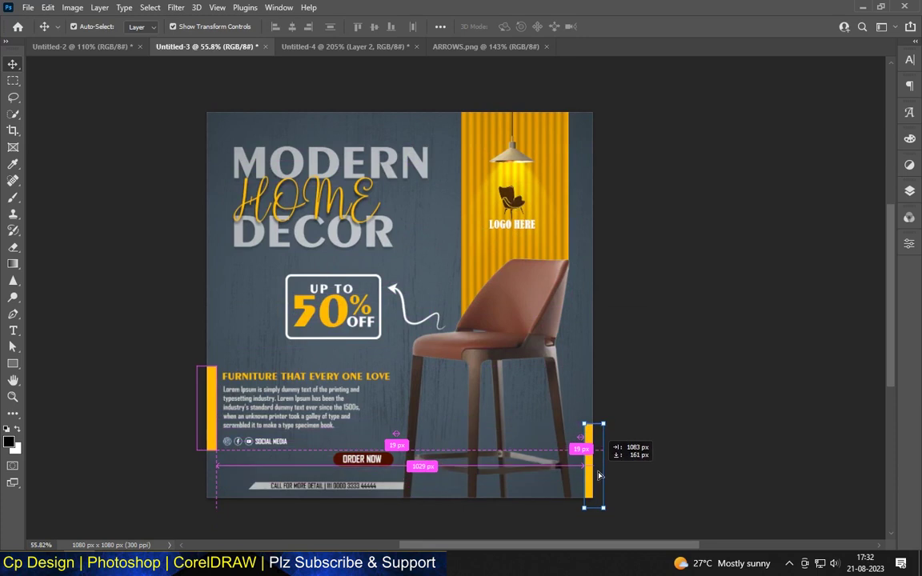
left_click_drag(602, 467, 602, 466)
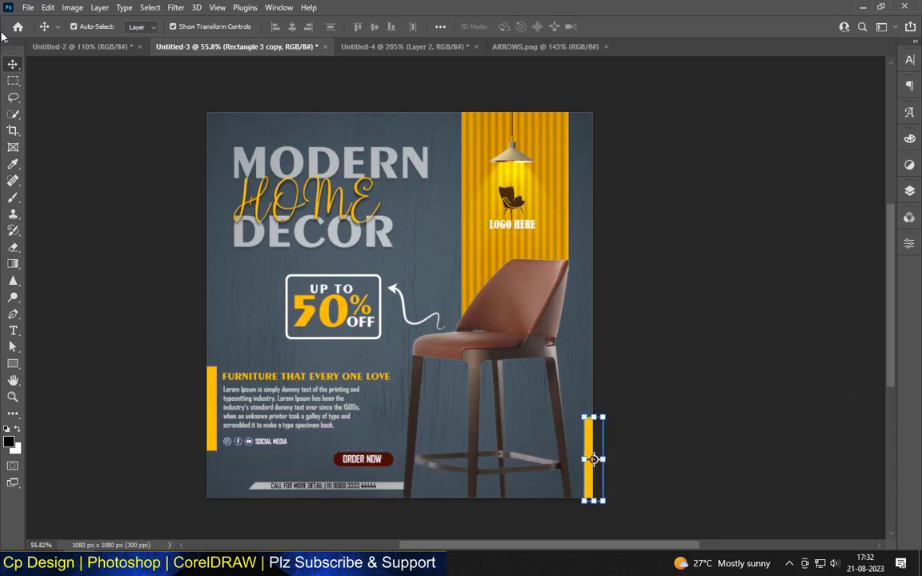
scroll(788, 349, "down", 3)
scroll(598, 335, "up", 4)
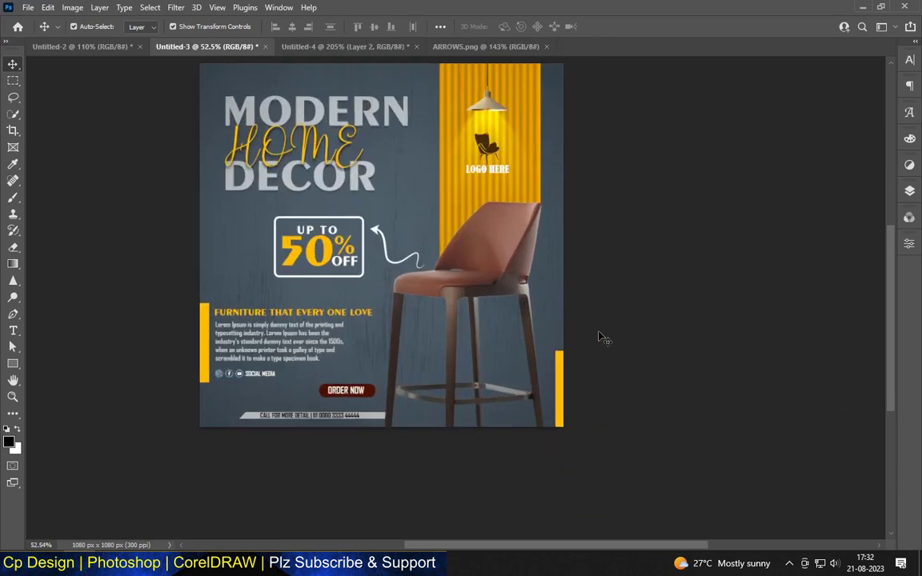
right_click(13, 364)
- Draw a small triangle above the chair with the Triangle Tool and give it no fill
left_click(64, 391)
scroll(459, 232, "up", 3)
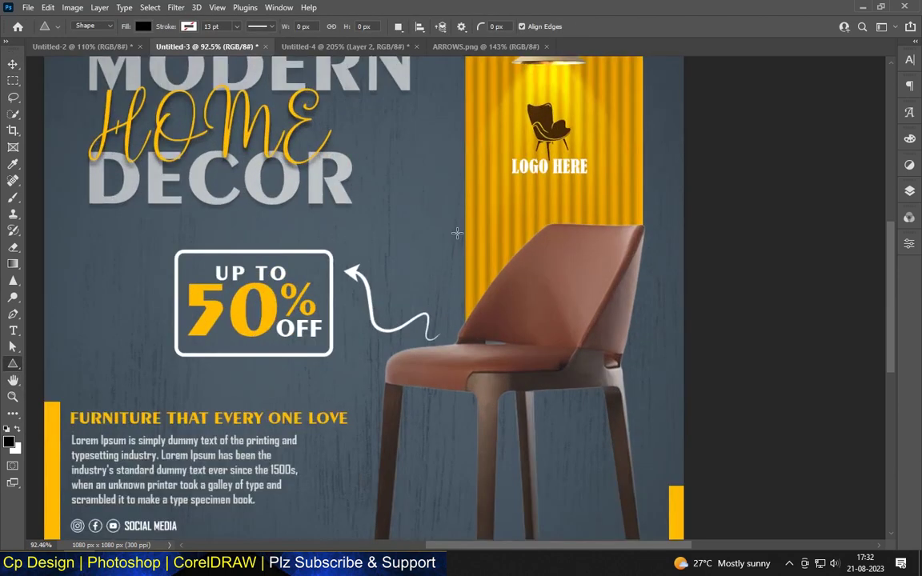
left_click_drag(461, 249, 487, 273)
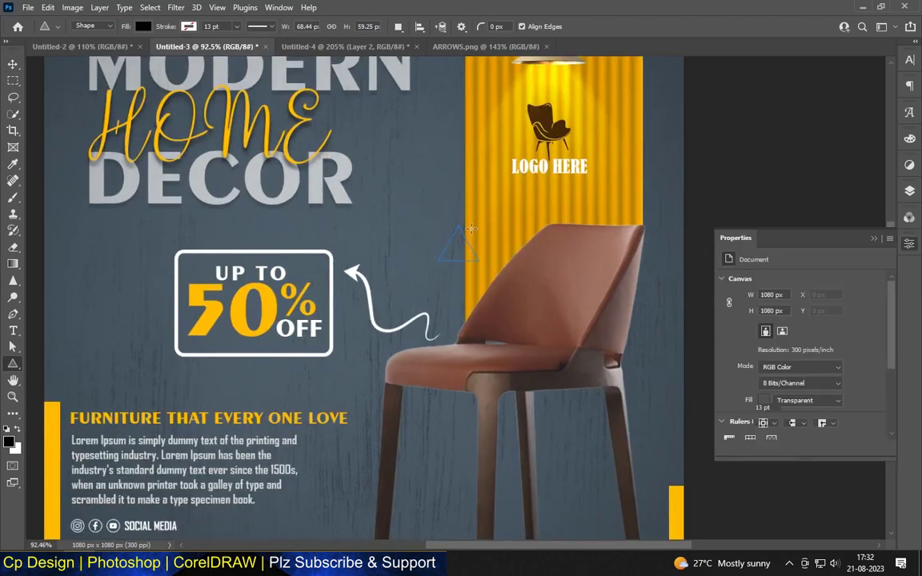
scroll(471, 230, "up", 3)
left_click(143, 26)
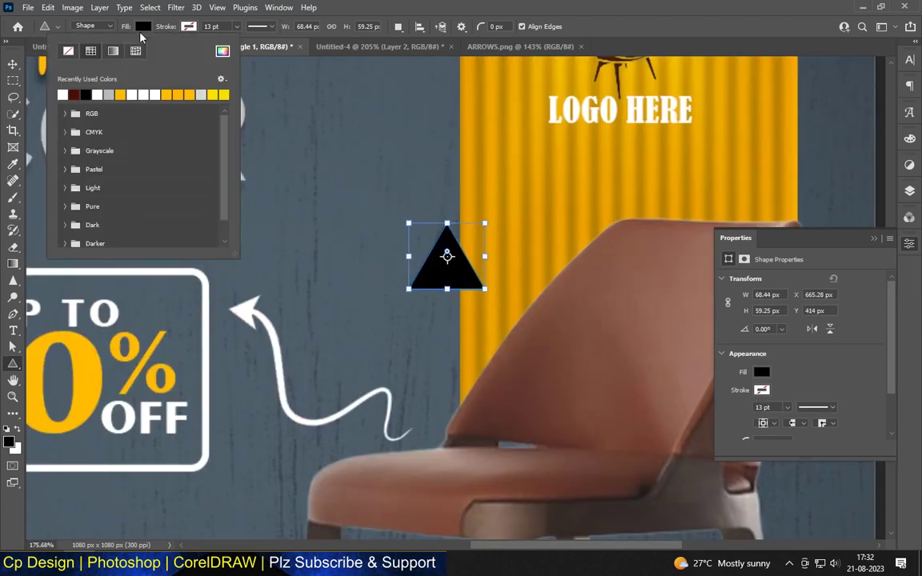
left_click(69, 51)
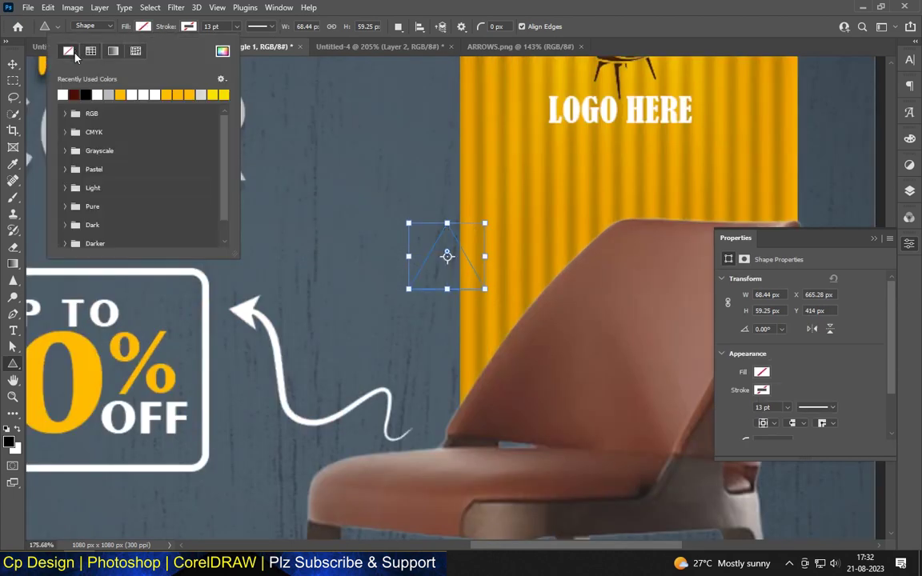
- Give the triangle a white 1.12 pt stroke and rounded corners
left_click(189, 27)
left_click(108, 94)
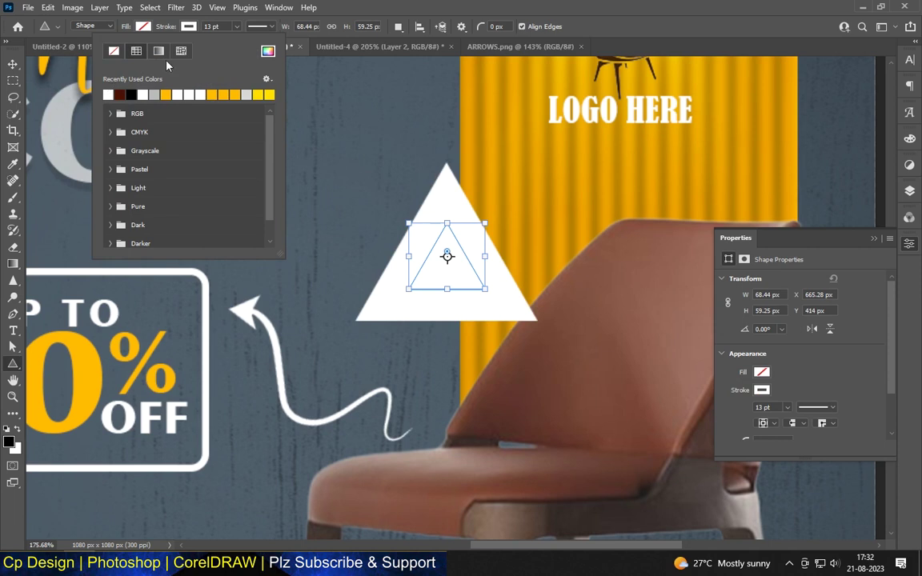
left_click(236, 26)
left_click_drag(211, 40, 226, 42)
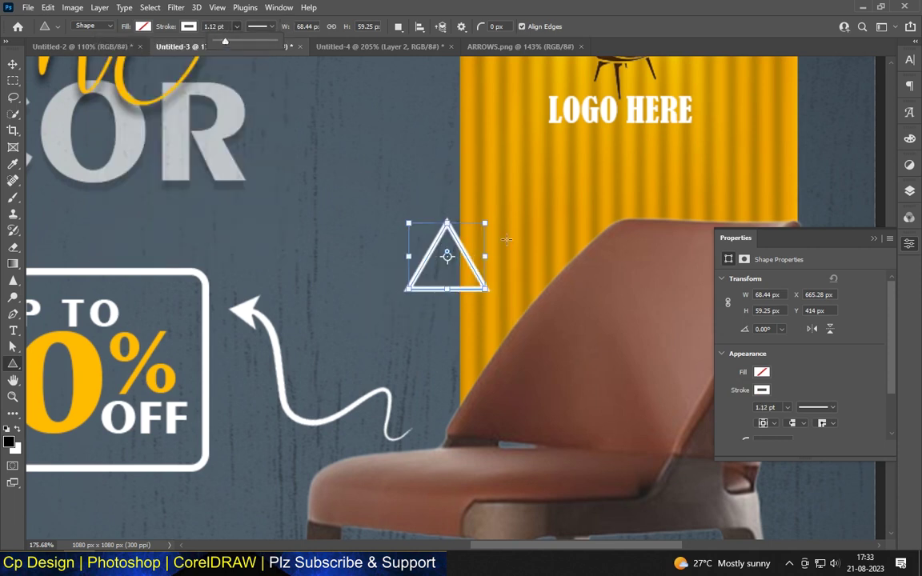
scroll(488, 240, "up", 2)
scroll(440, 232, "up", 3)
left_click_drag(420, 229, 420, 256)
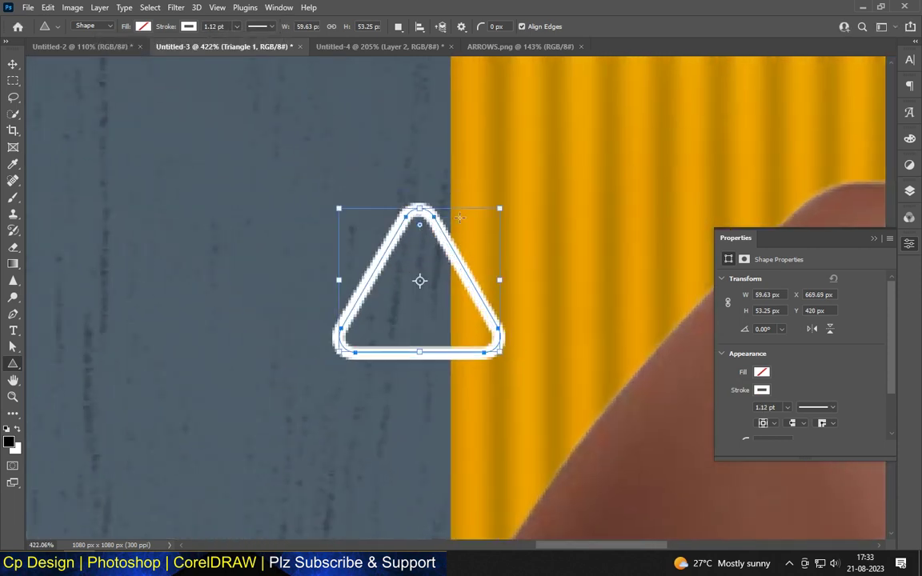
- Select the triangle with the Move tool and duplicate it
key("v")
scroll(408, 252, "down", 1)
scroll(408, 253, "down", 3)
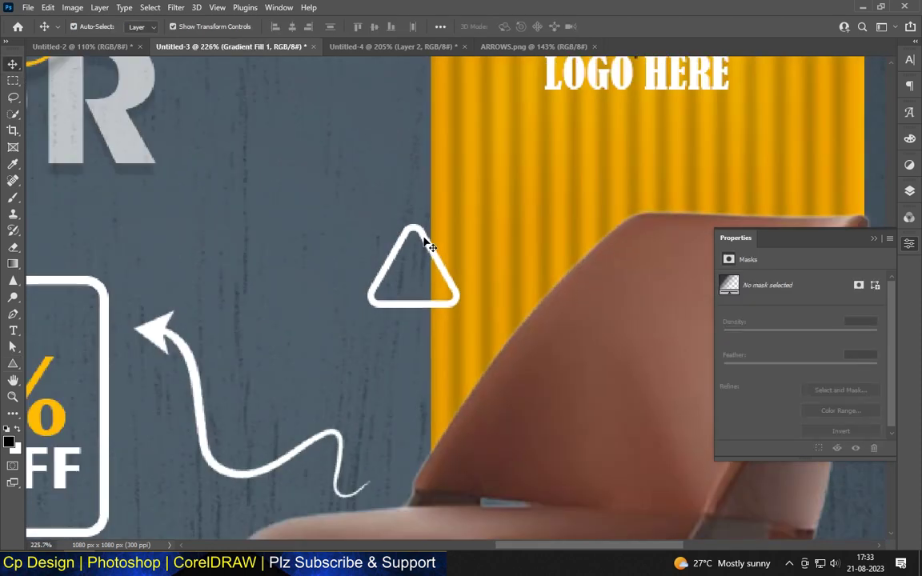
left_click(422, 236)
scroll(424, 232, "down", 5)
left_click(604, 198)
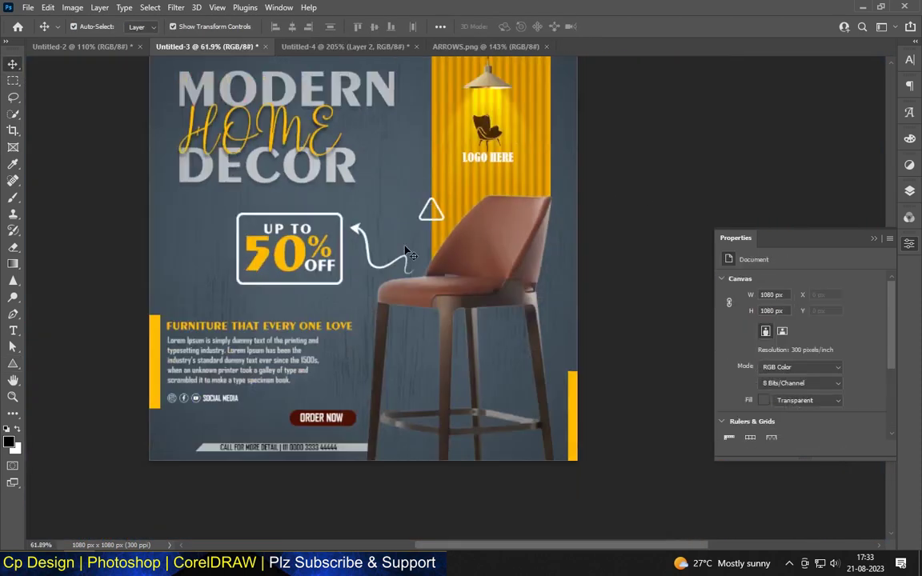
scroll(416, 237, "up", 1)
left_click(436, 212)
key("F7")
scroll(451, 228, "up", 3)
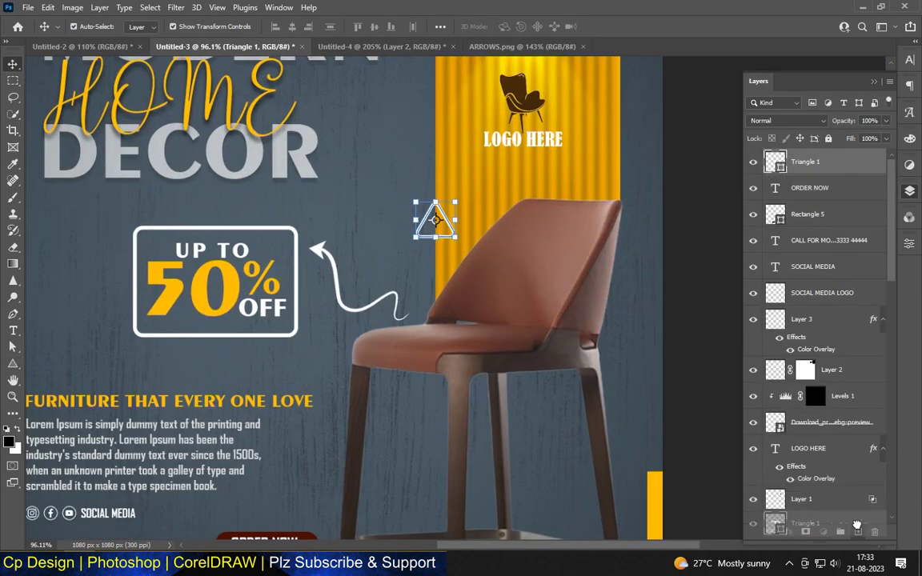
- Rotate the Triangle 1 copy 90° clockwise and place it left of the 50% OFF badge
key("ctrl+j")
scroll(516, 226, "down", 5)
mouse_move(469, 220)
left_mouse_down()
mouse_move(444, 217)
mouse_move(406, 272)
left_mouse_up()
key("ctrl+t")
mouse_move(444, 218)
left_mouse_down()
mouse_move(246, 435)
mouse_move(249, 422)
left_mouse_up()
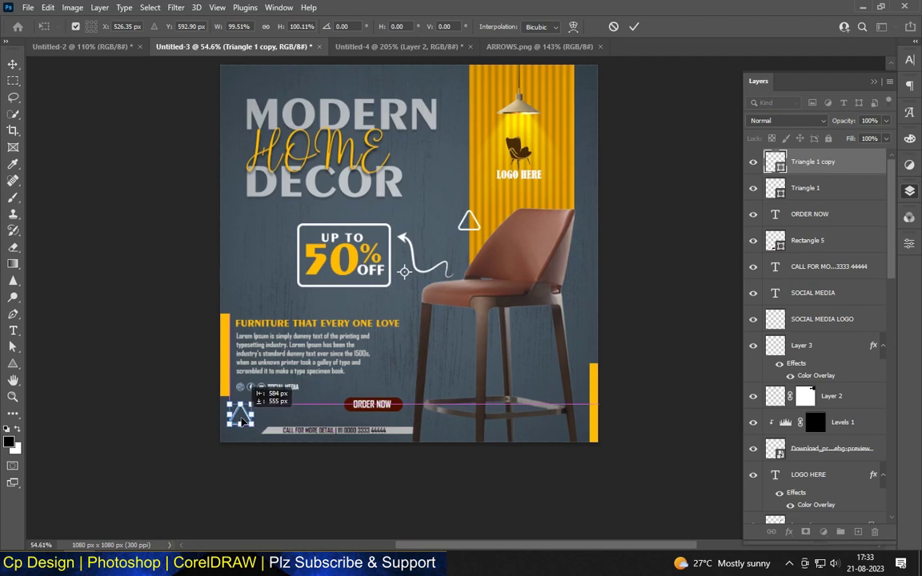
right_click(251, 422)
left_click(288, 367)
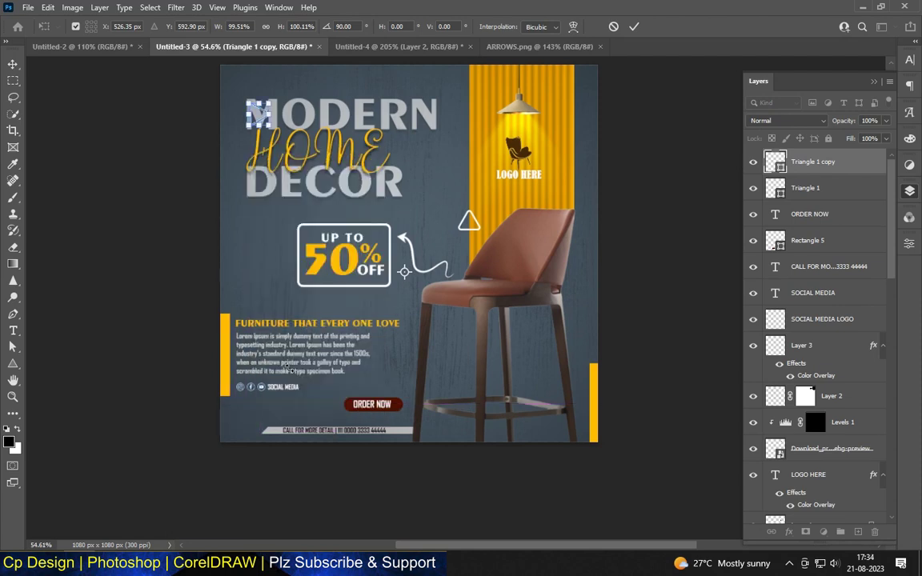
left_click_drag(264, 120, 259, 294)
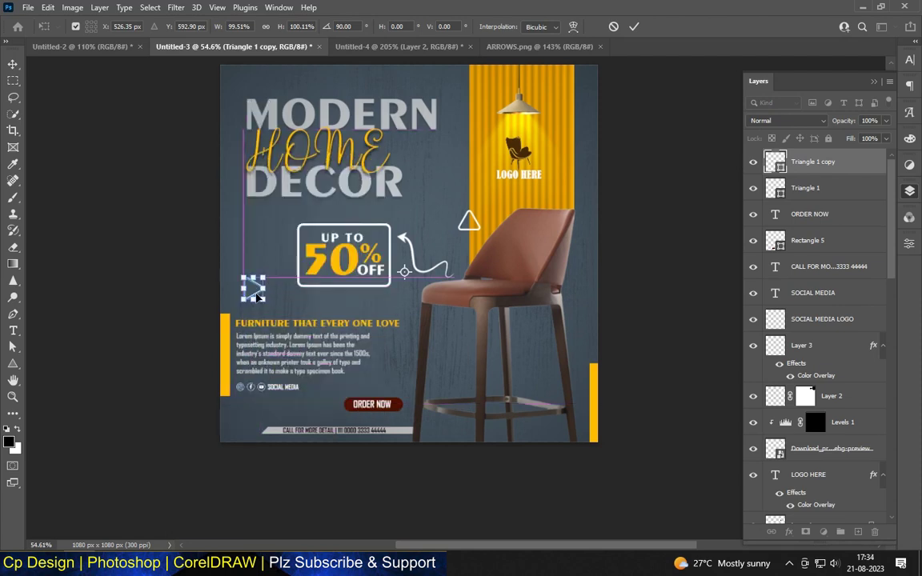
key("Return")
- Enable Auto-Select, check the Gradient Fill 1 and Triangle 1 copy layers, and open the dot pattern's blend modes
left_click(74, 26)
left_click(286, 254)
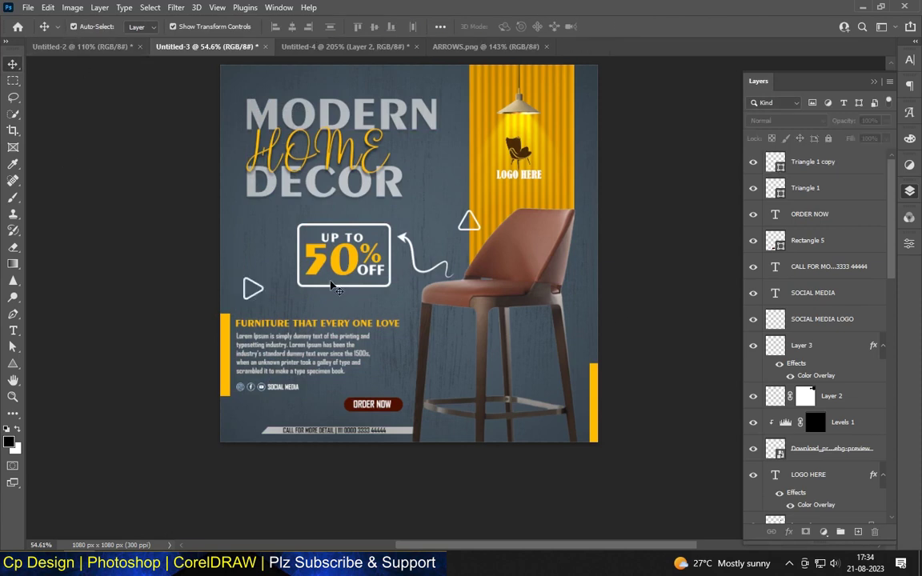
scroll(315, 281, "down", 3)
scroll(353, 274, "up", 2)
left_click(320, 323)
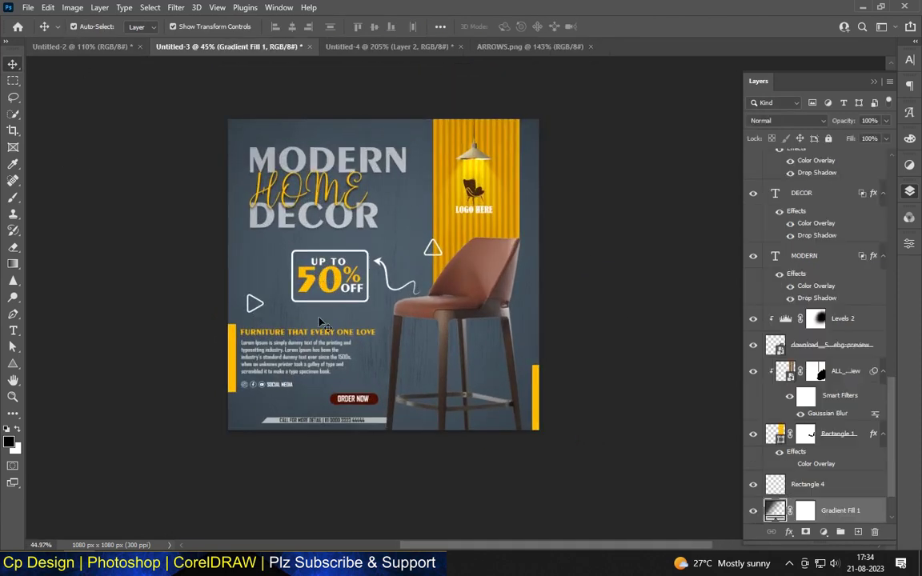
left_click(255, 309)
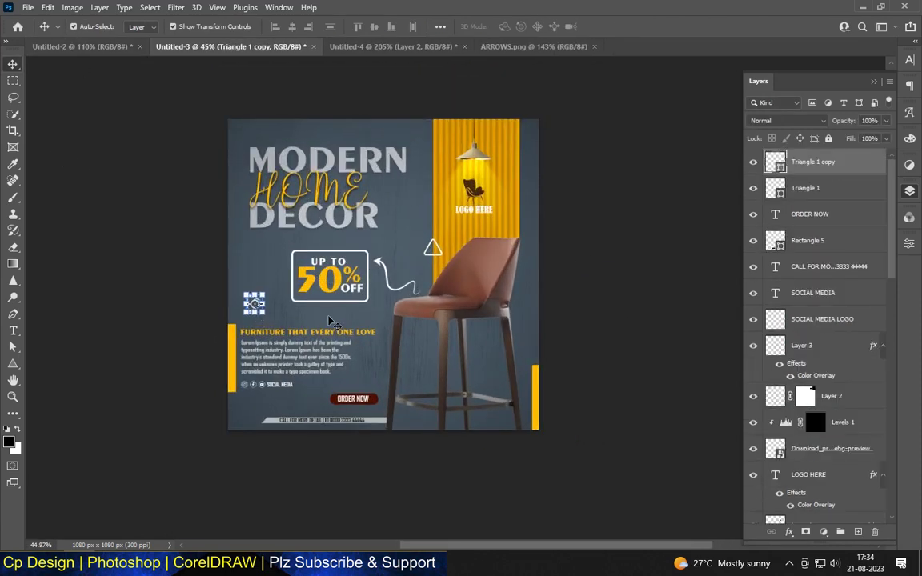
left_click(581, 264)
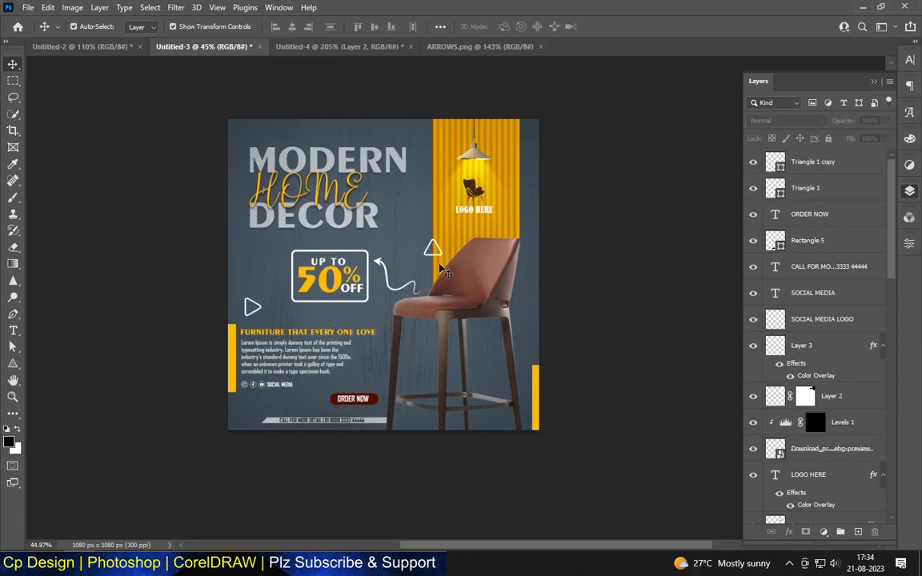
left_click(786, 120)
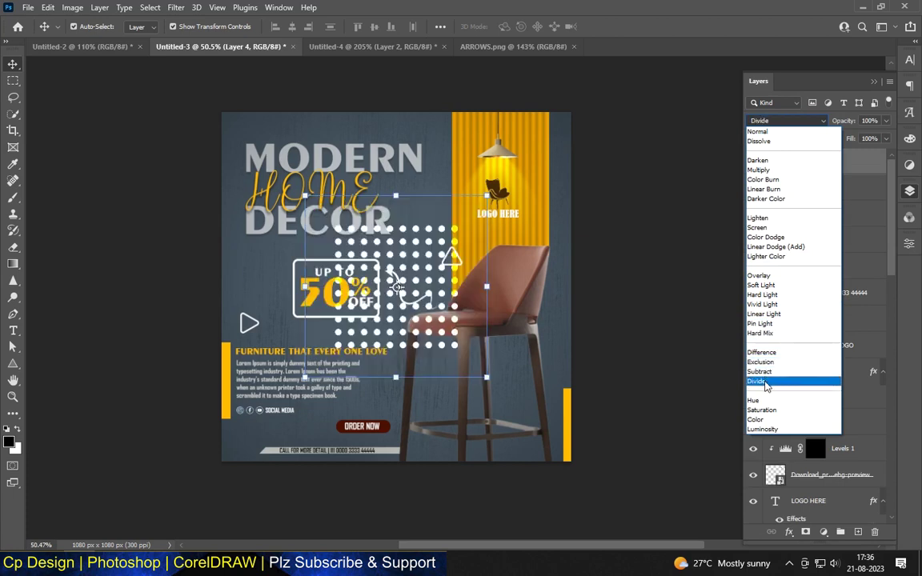
- Set the dot pattern to Divide blending and shrink it to about 16% near the headline
left_click(755, 381)
left_click_drag(500, 295, 392, 189)
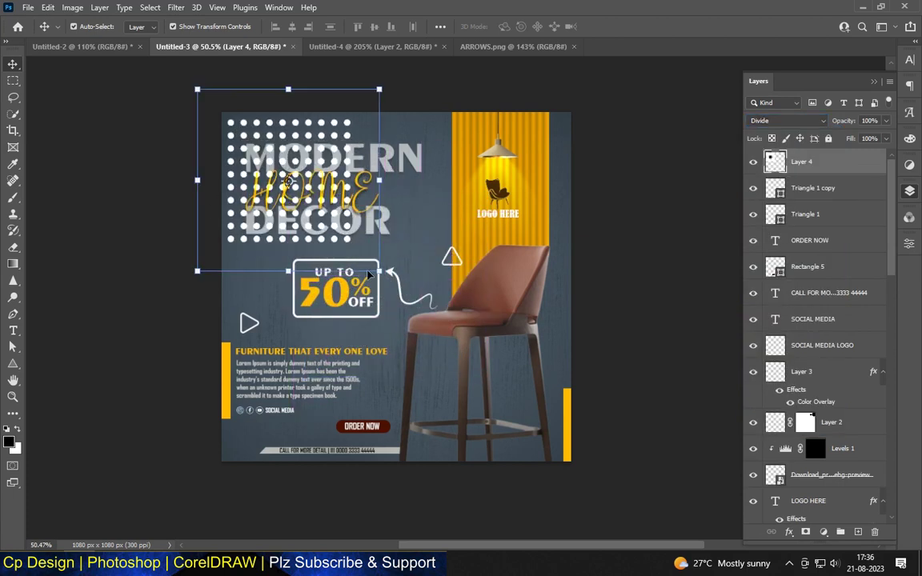
left_click(378, 270)
mouse_move(378, 270)
left_mouse_down()
mouse_move(251, 143)
mouse_move(258, 160)
left_mouse_up()
scroll(244, 128, "up", 5)
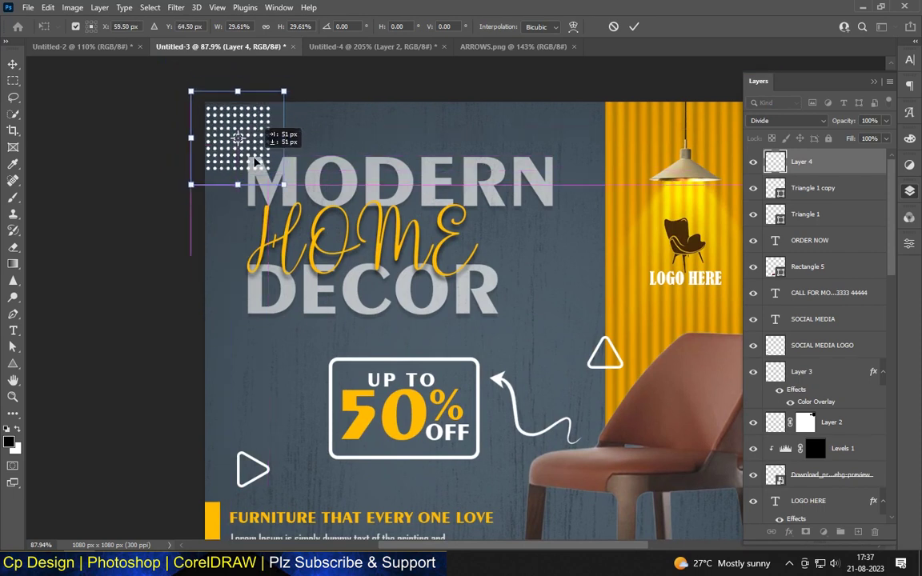
left_click_drag(288, 184, 246, 145)
key("Return")
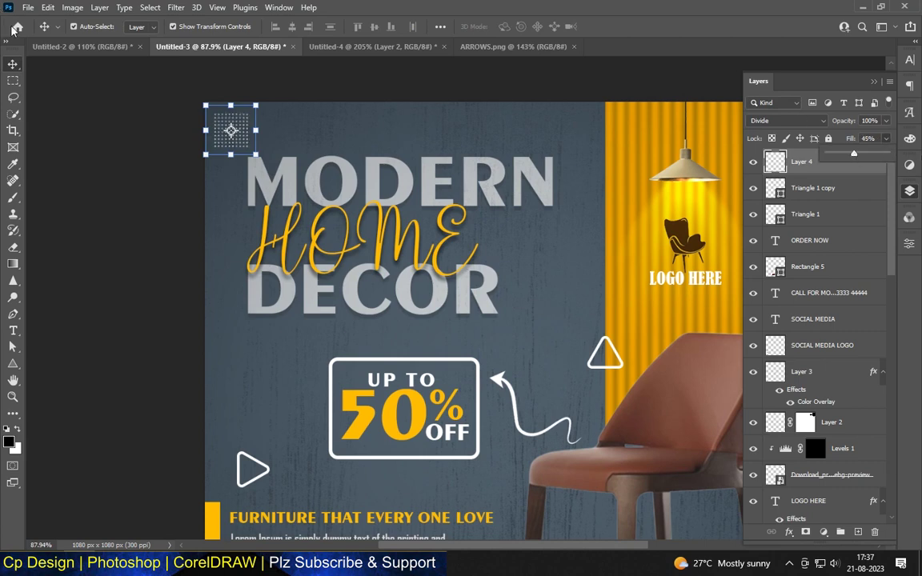
left_click(248, 124)
- Alt-drag a copy of the dotted grid square and place it beside the body text
scroll(248, 124, "down", 3)
scroll(240, 132, "down", 2)
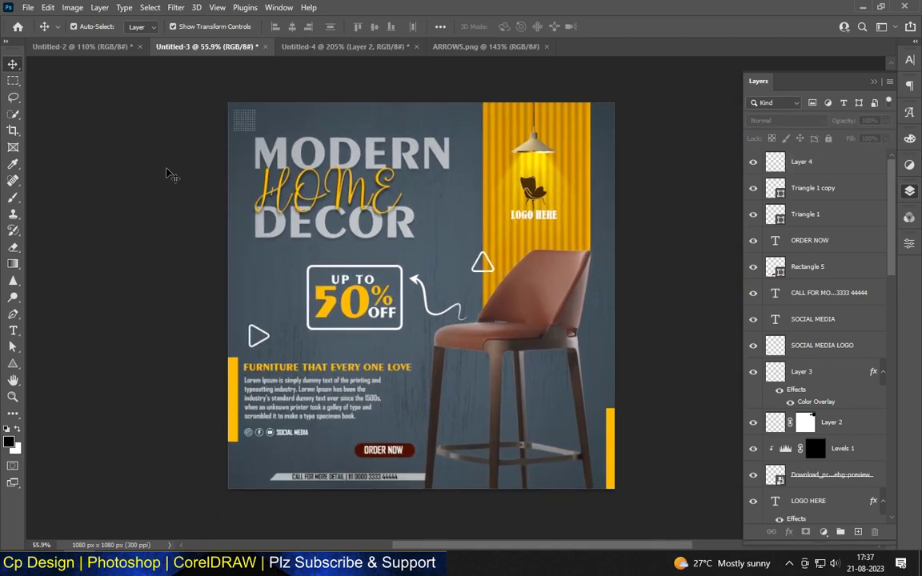
left_click_drag(244, 120, 615, 312)
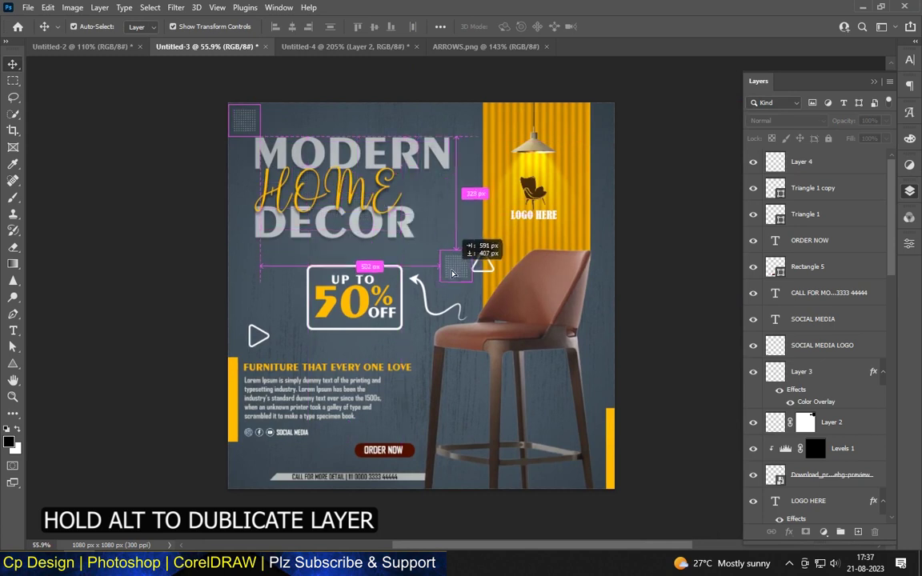
left_click_drag(615, 312, 607, 320)
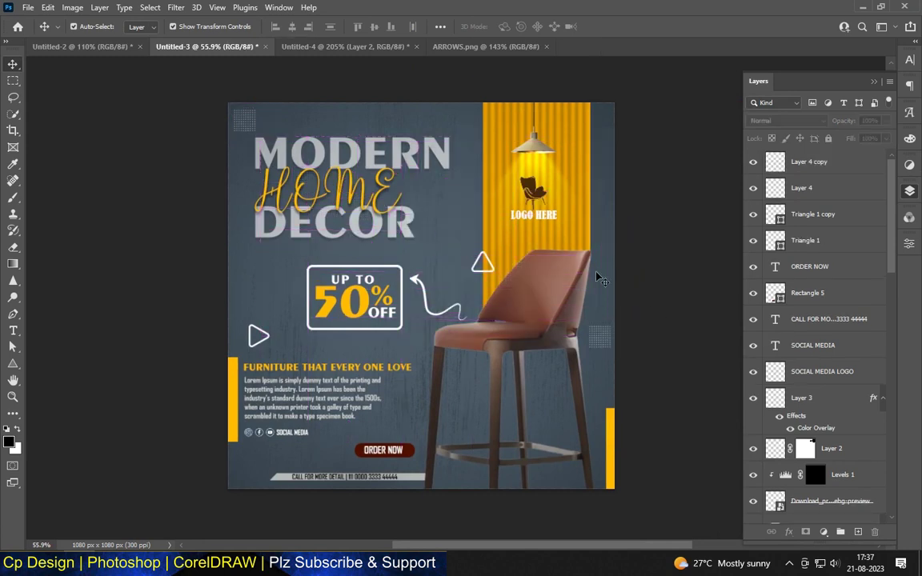
scroll(518, 214, "down", 2)
scroll(328, 300, "up", 2)
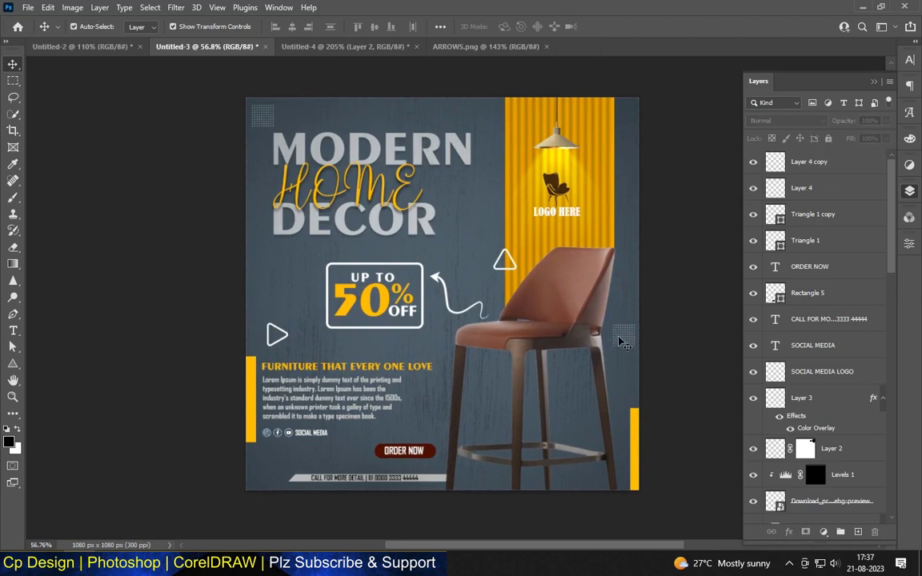
left_click_drag(623, 334, 430, 421)
left_click(492, 232)
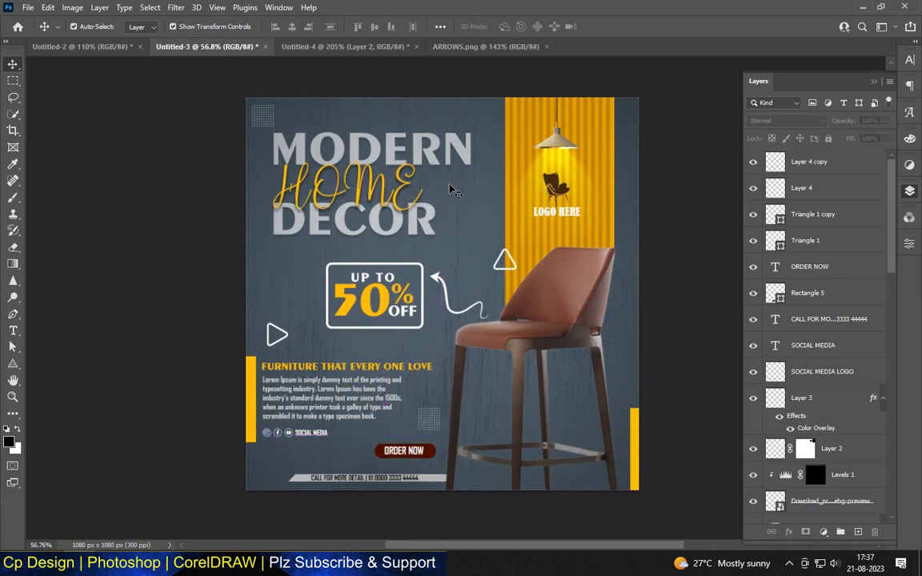
- Stamp all visible layers into a new top Layer 5 and launch the Camera Raw Filter
scroll(432, 227, "down", 2)
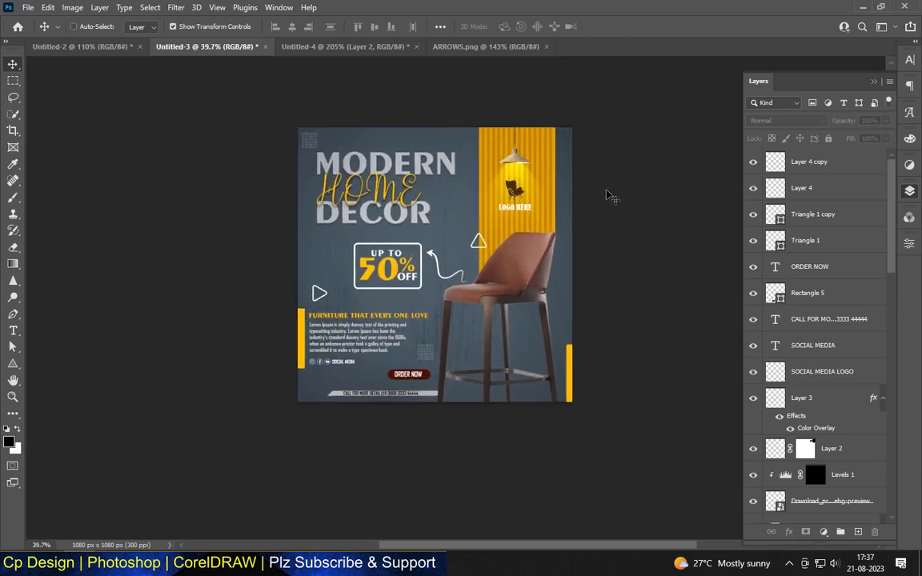
key("ctrl+alt+shift+e")
left_click(176, 7)
left_click(226, 97)
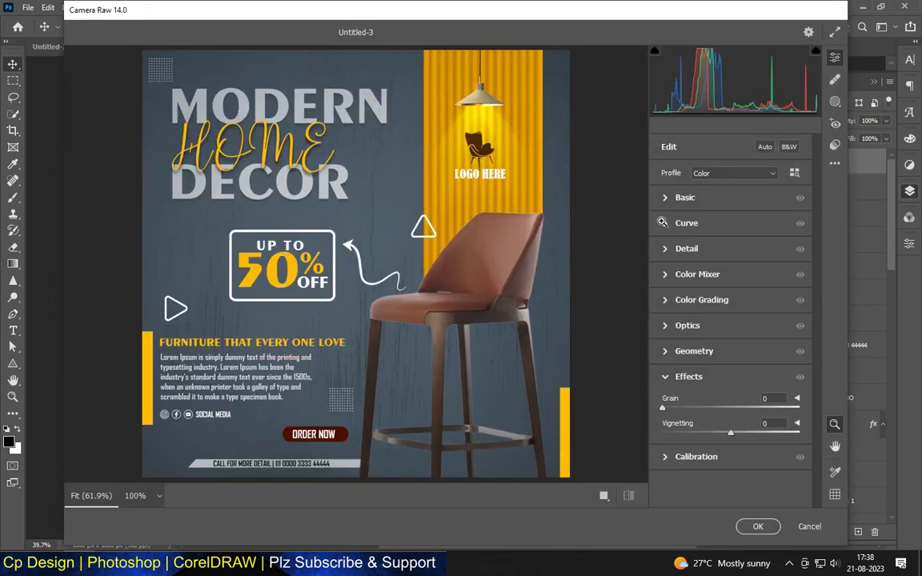
- In Basic, set Temperature -7, Tint +3, Exposure +0.20 and slightly lift whites and blacks
left_click(693, 198)
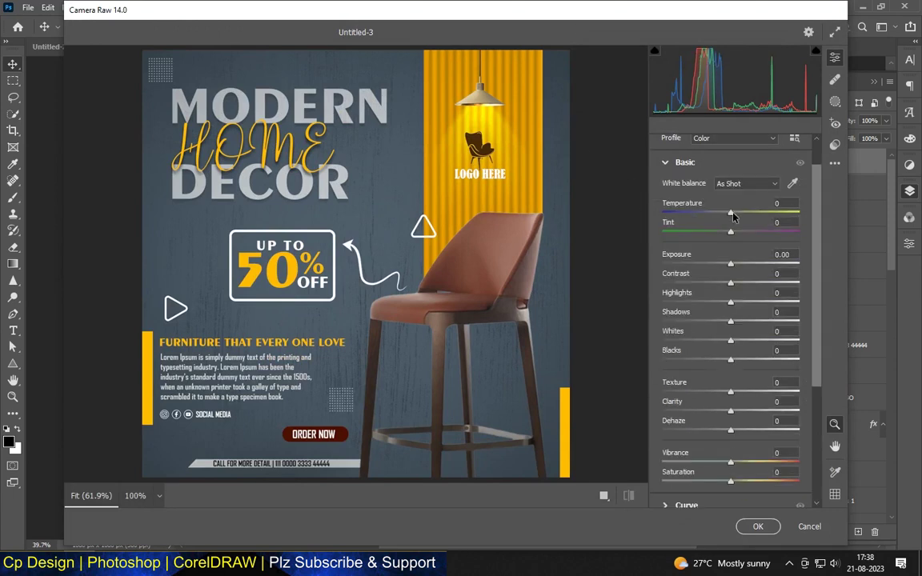
left_click_drag(730, 213, 726, 232)
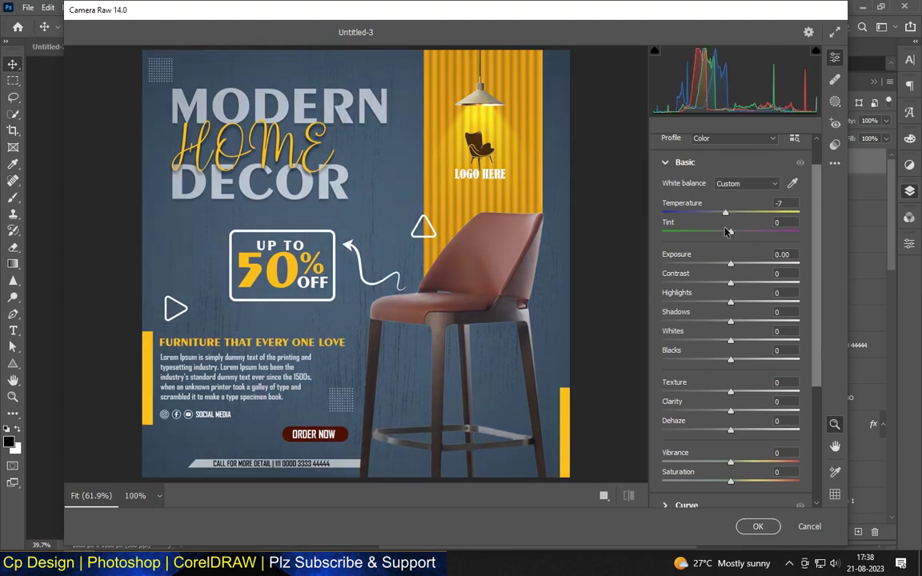
left_click_drag(730, 232, 732, 232)
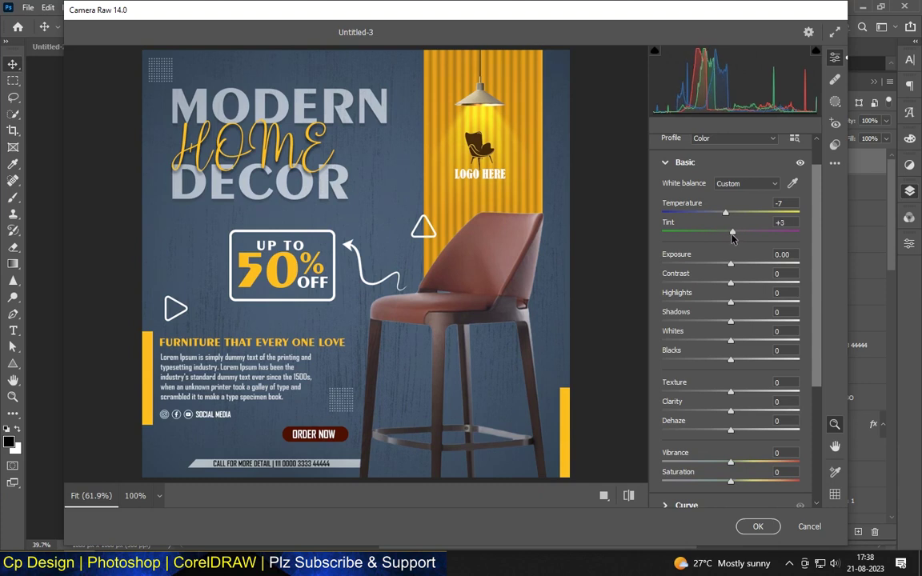
left_click_drag(731, 264, 734, 304)
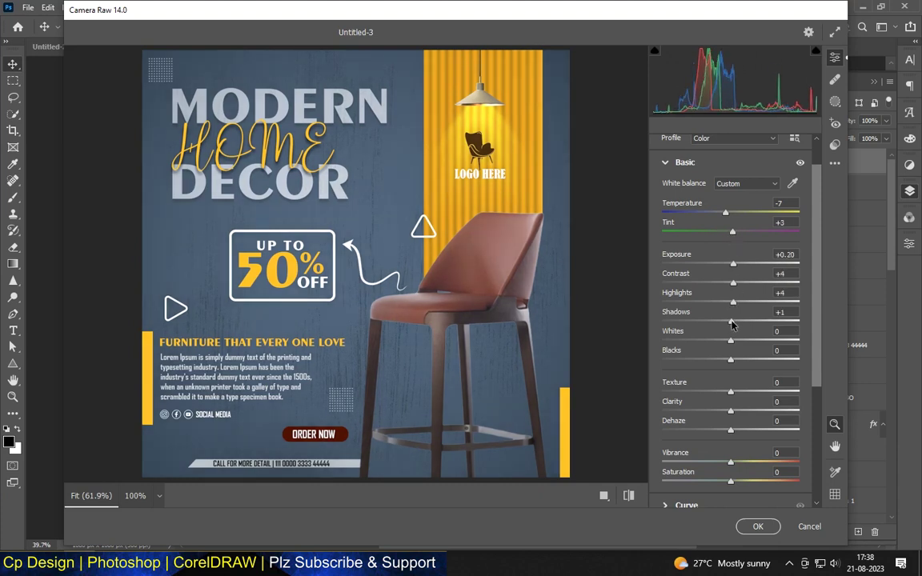
left_click_drag(731, 340, 736, 362)
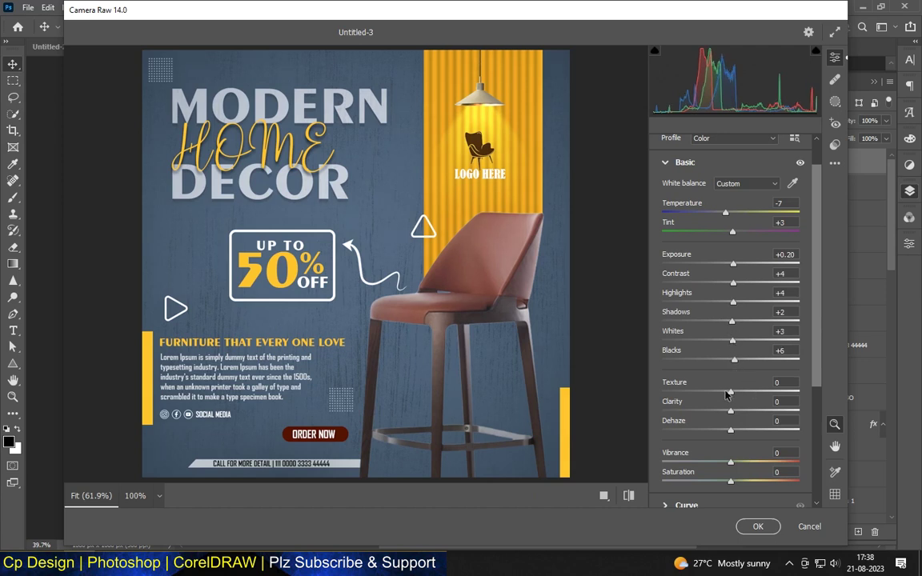
- Set Texture +61, Dehaze +17, and Vibrance and Saturation to +7
mouse_move(806, 400)
left_mouse_down()
mouse_move(755, 408)
mouse_move(760, 419)
left_mouse_up()
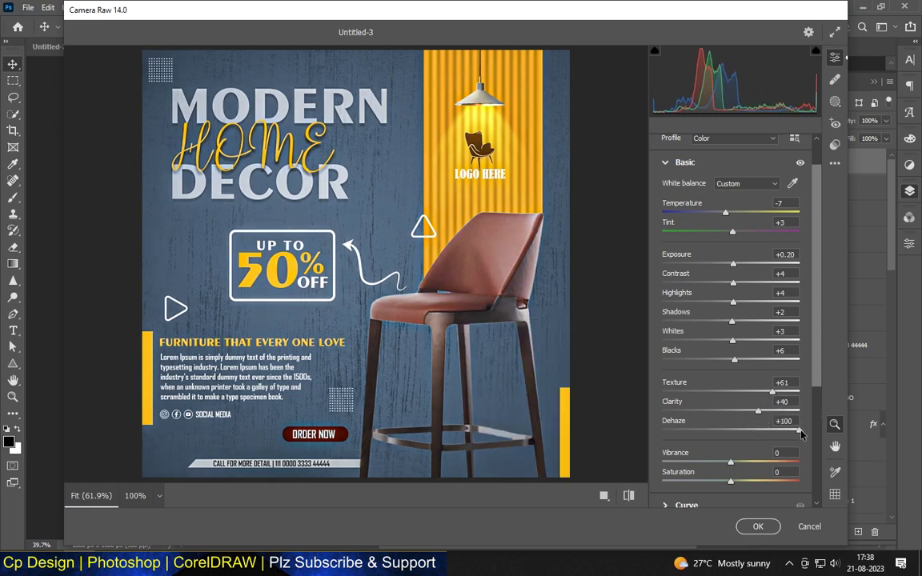
left_click_drag(776, 438, 741, 439)
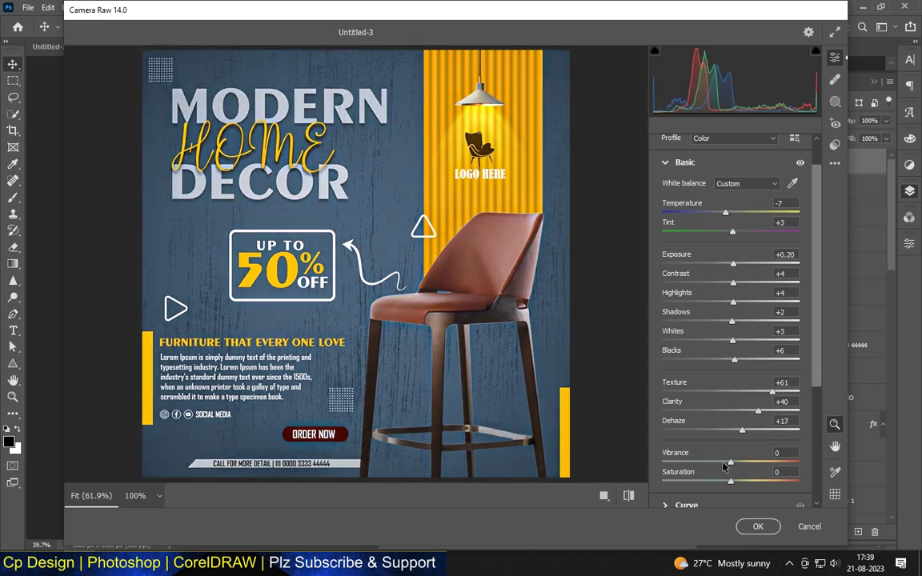
left_click_drag(797, 464, 737, 469)
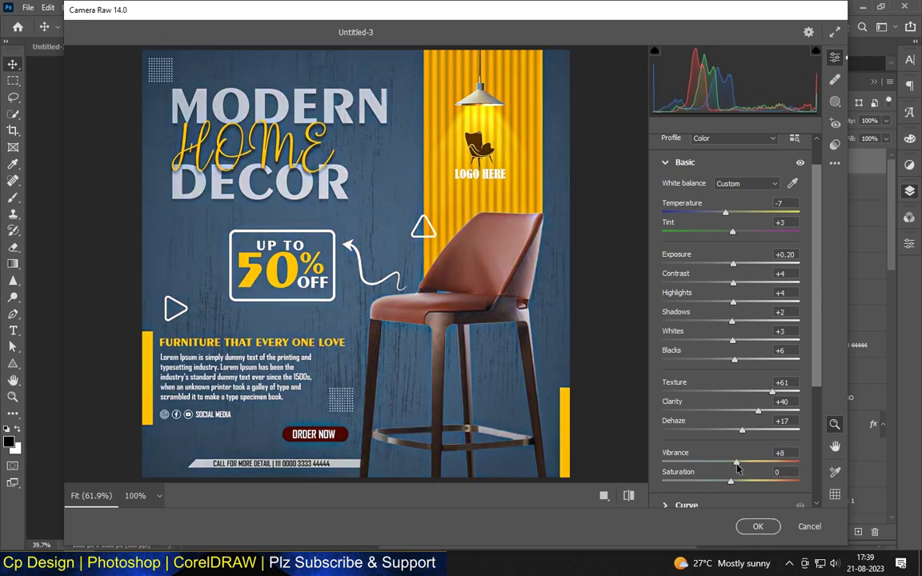
left_click_drag(742, 486, 737, 488)
- Add a -6 vignette under Effects and apply the Camera Raw adjustments
scroll(737, 490, "down", 5)
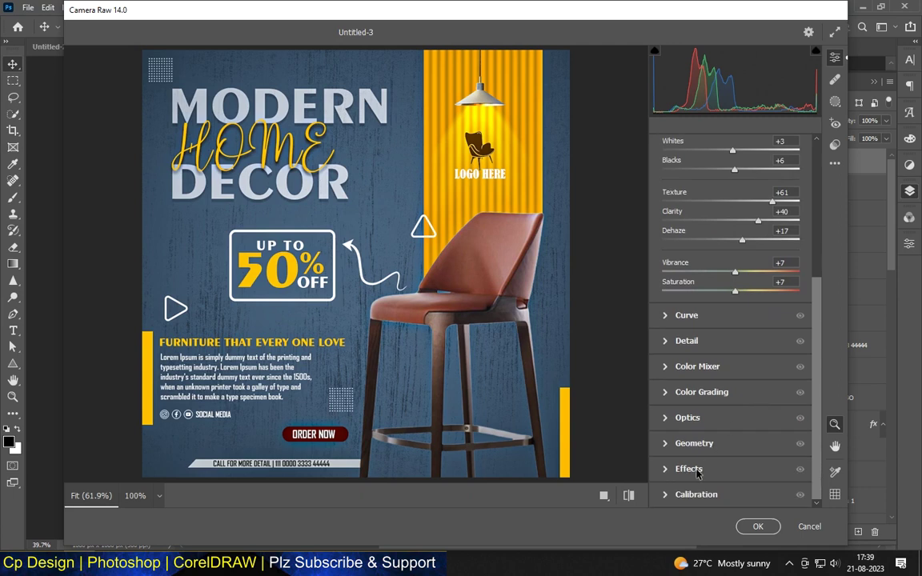
left_click(688, 467)
left_click_drag(729, 434, 725, 433)
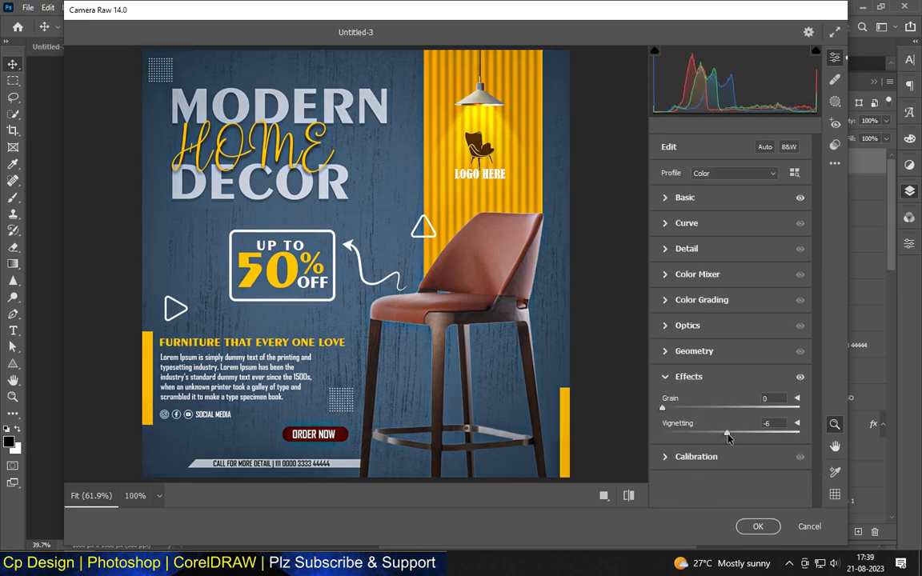
left_click_drag(662, 408, 668, 409)
left_click(758, 526)
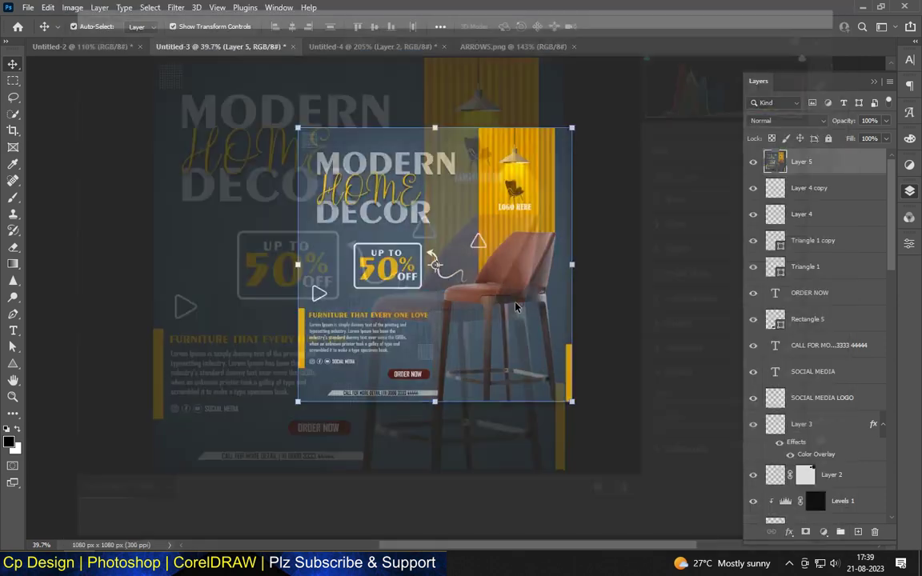
scroll(466, 284, "up", 2)
scroll(467, 283, "up", 1)
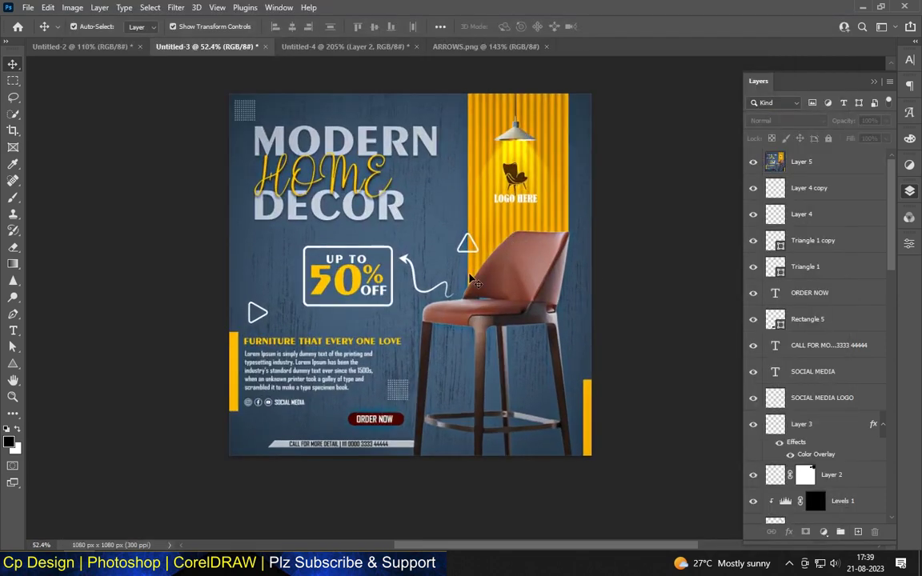
scroll(467, 284, "up", 2)
scroll(467, 283, "up", 2)
scroll(466, 283, "down", 2)
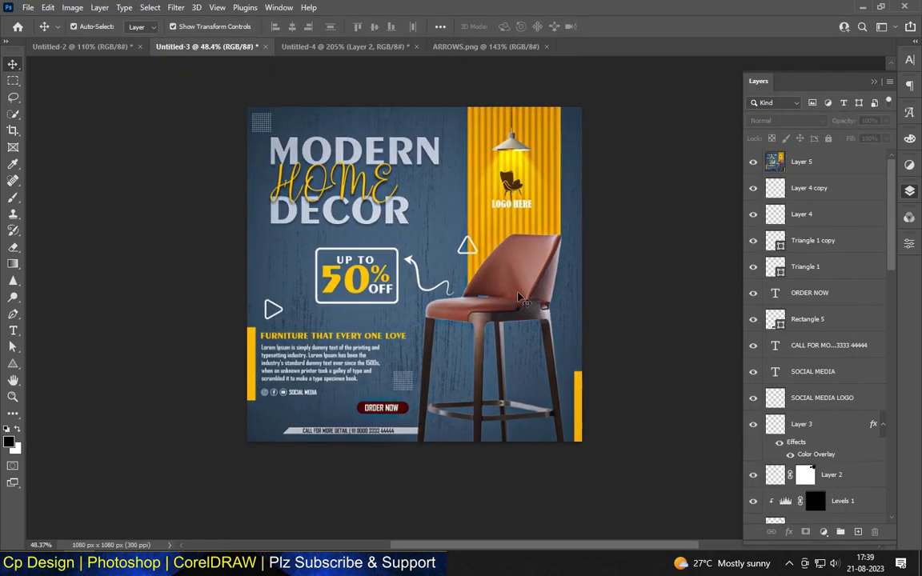
scroll(418, 185, "up", 2)
scroll(417, 188, "down", 1)
scroll(412, 317, "up", 2)
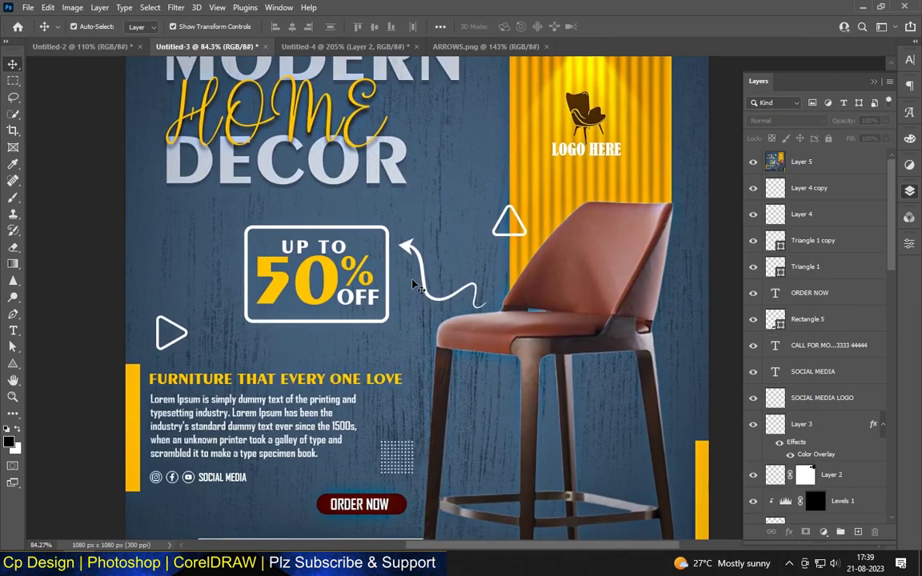
scroll(624, 240, "down", 2)
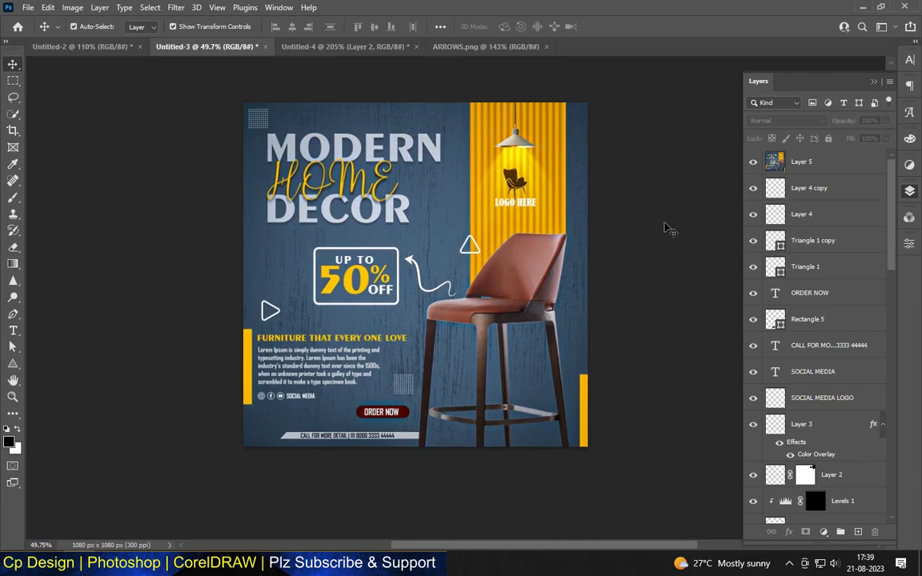
scroll(296, 216, "up", 2)
scroll(464, 225, "down", 2)
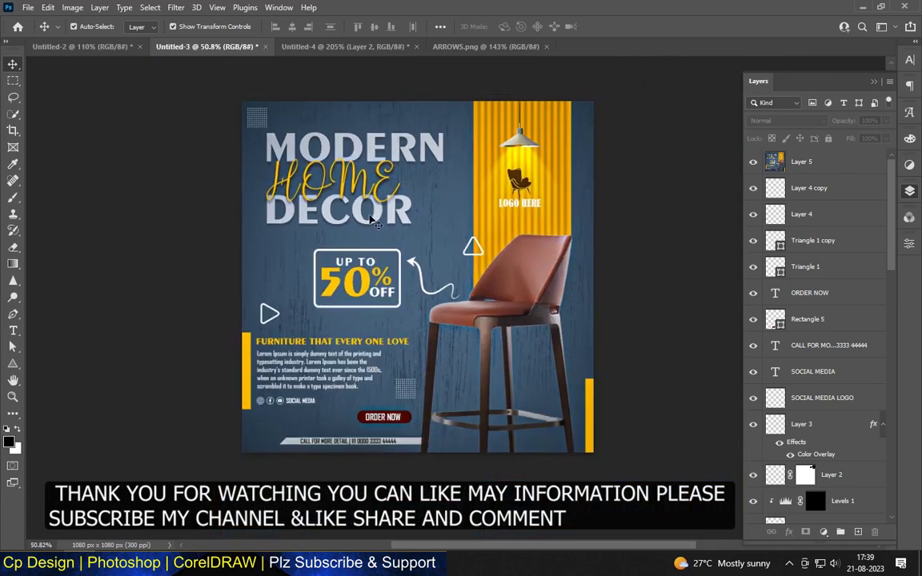
scroll(466, 224, "up", 1)
scroll(464, 224, "down", 1)
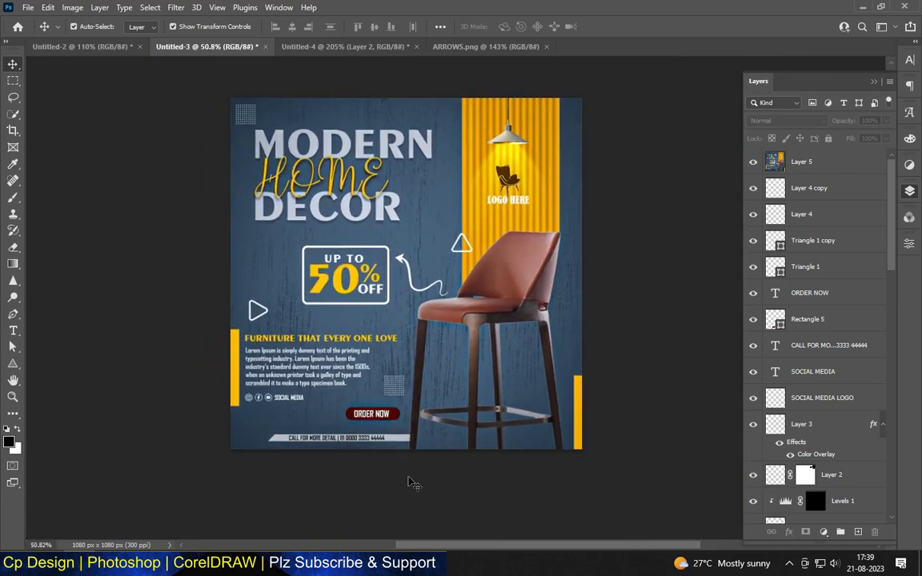
scroll(366, 453, "up", 3)
scroll(368, 432, "up", 1)
left_click_drag(400, 305, 424, 368)
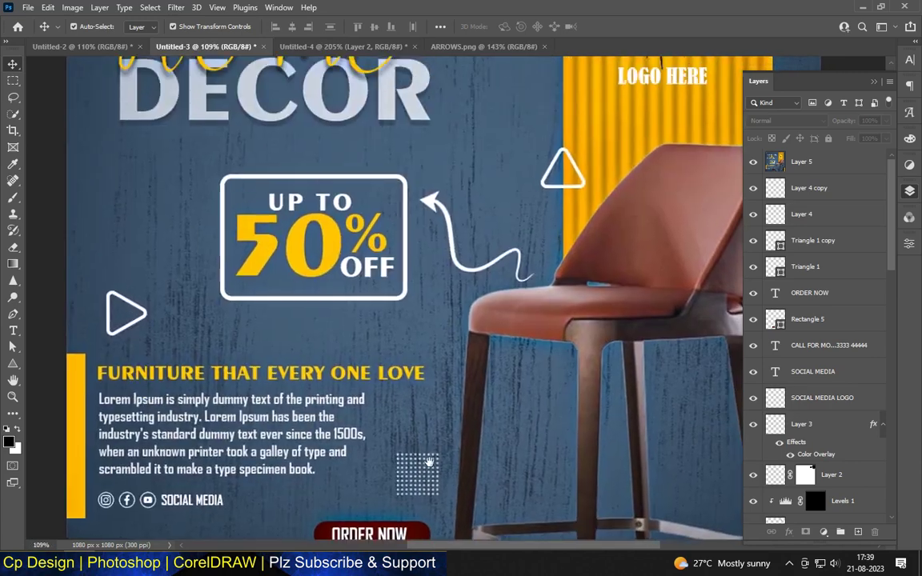
scroll(439, 350, "up", 1)
scroll(440, 344, "down", 2)
scroll(447, 328, "down", 1)
scroll(454, 312, "down", 1)
scroll(463, 291, "down", 1)
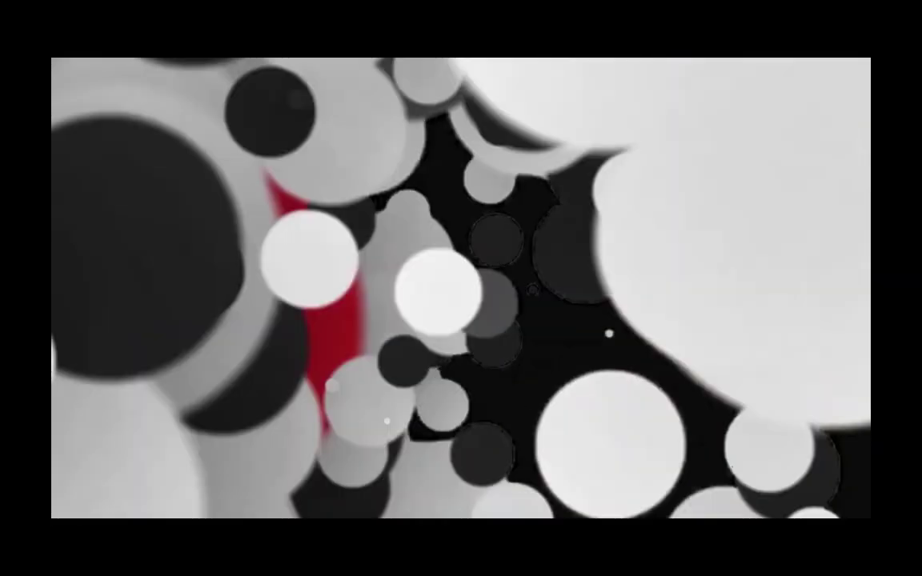